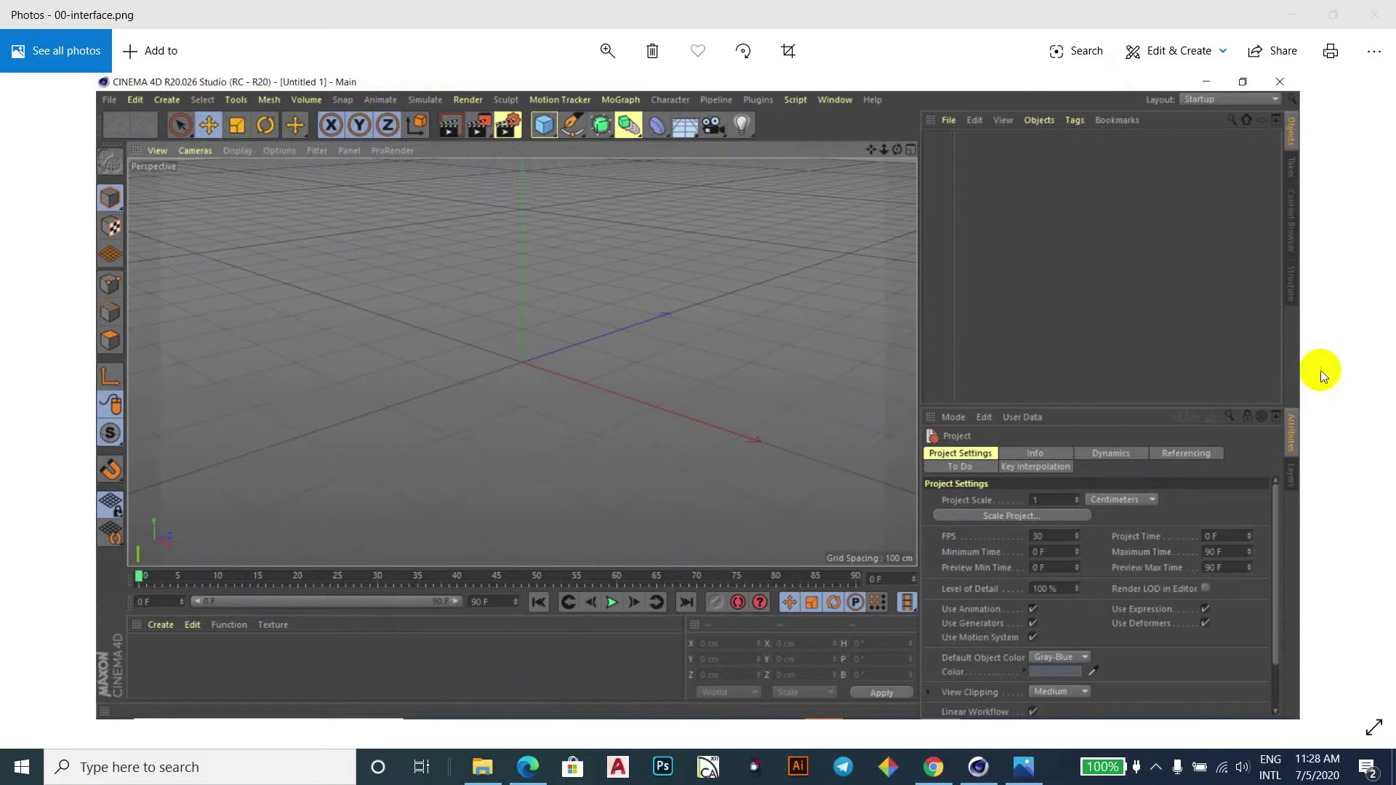
Advance to 01-interface.png and show its Edit & Create options list.
{"action": "left_click", "coordinate": [1352, 393]}
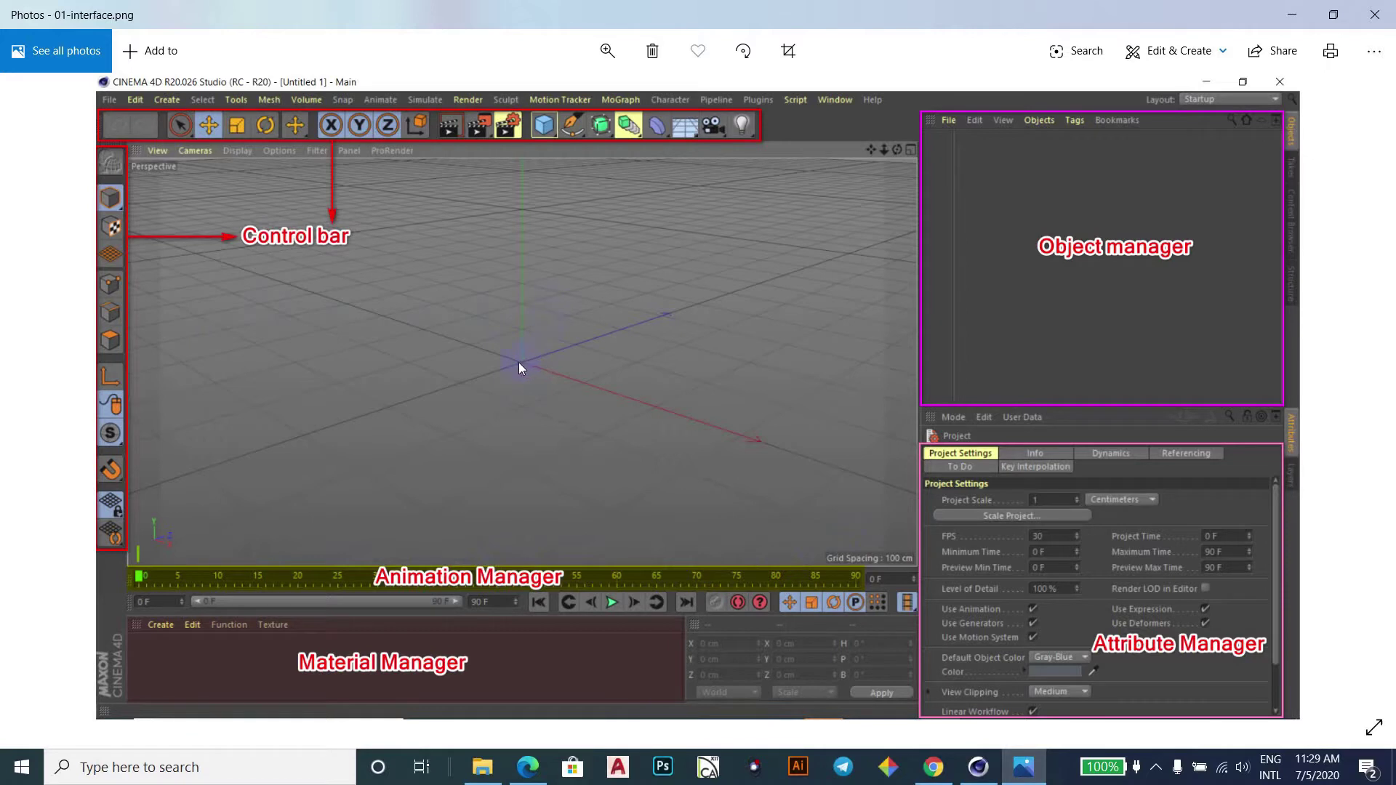
{"action": "left_click", "coordinate": [1235, 53]}
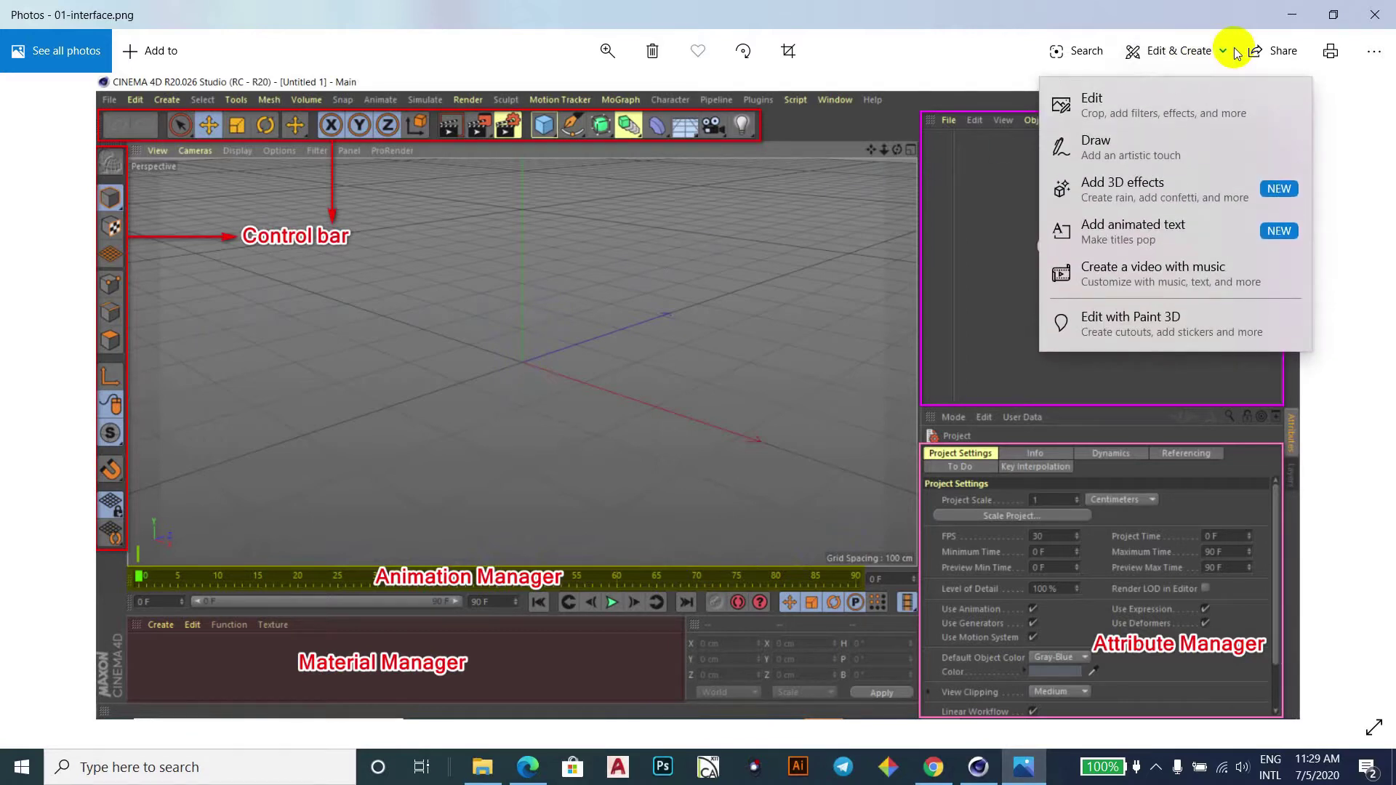
Try the Simple animated text style on the image, then close Photos.
{"action": "left_click", "coordinate": [1124, 232]}
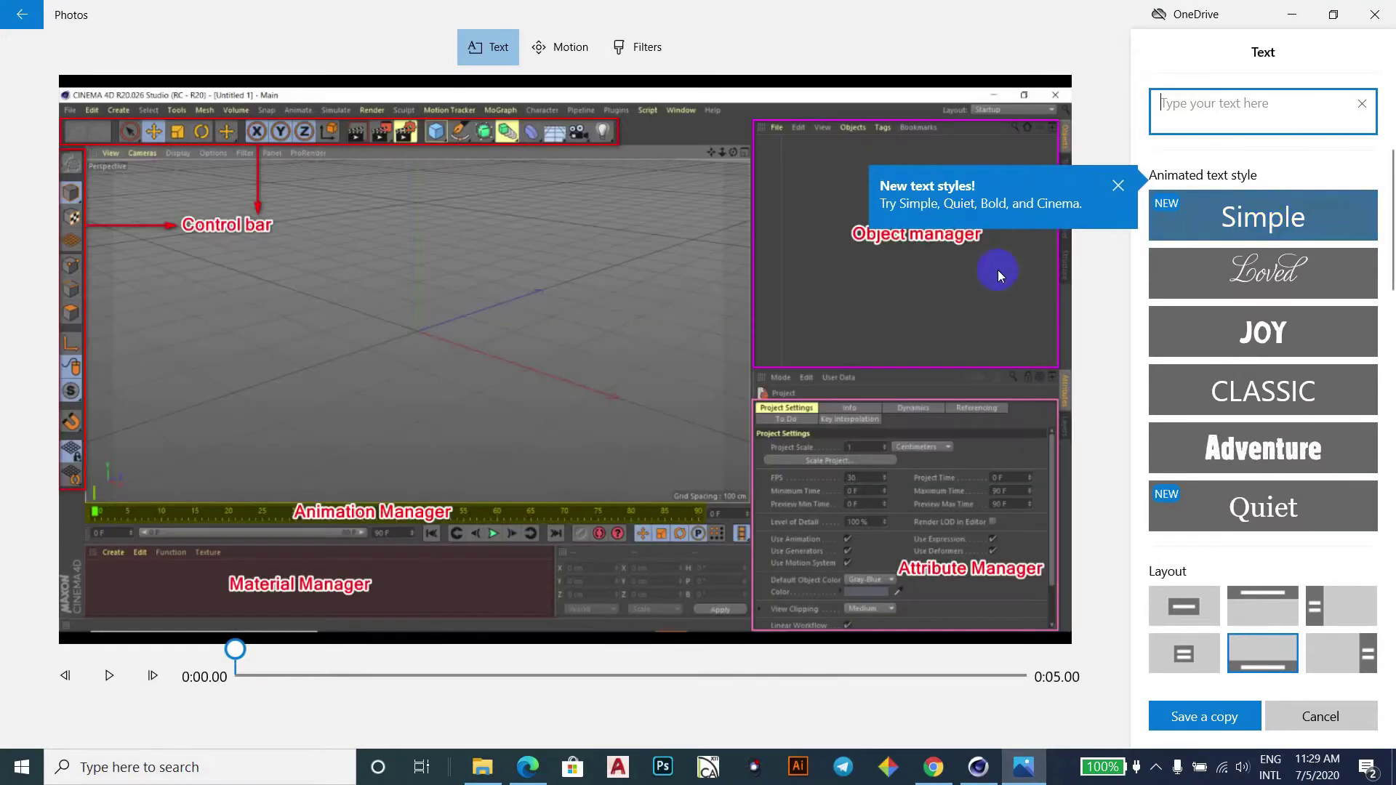
{"action": "left_click", "coordinate": [1262, 221]}
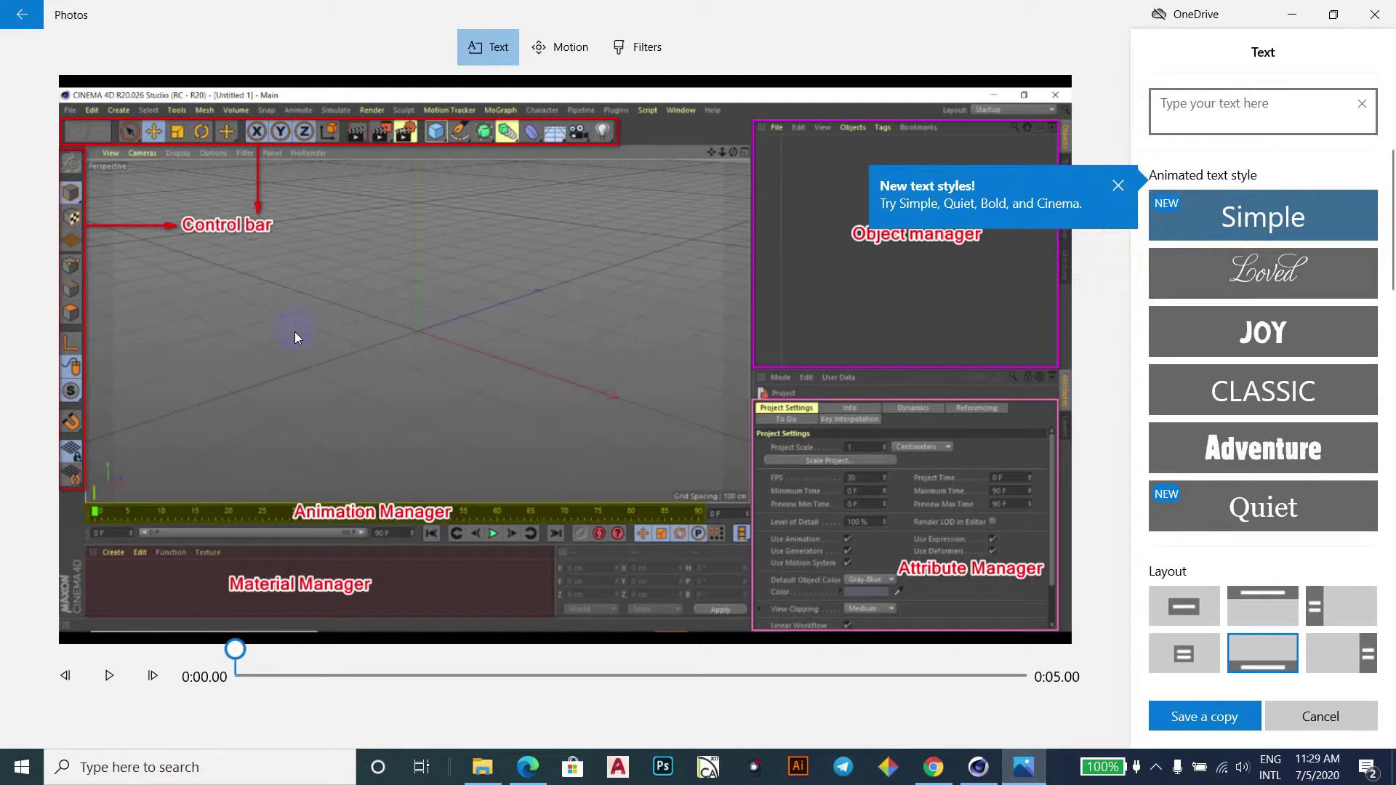
{"action": "left_click", "coordinate": [1172, 107]}
{"action": "left_click", "coordinate": [1188, 206]}
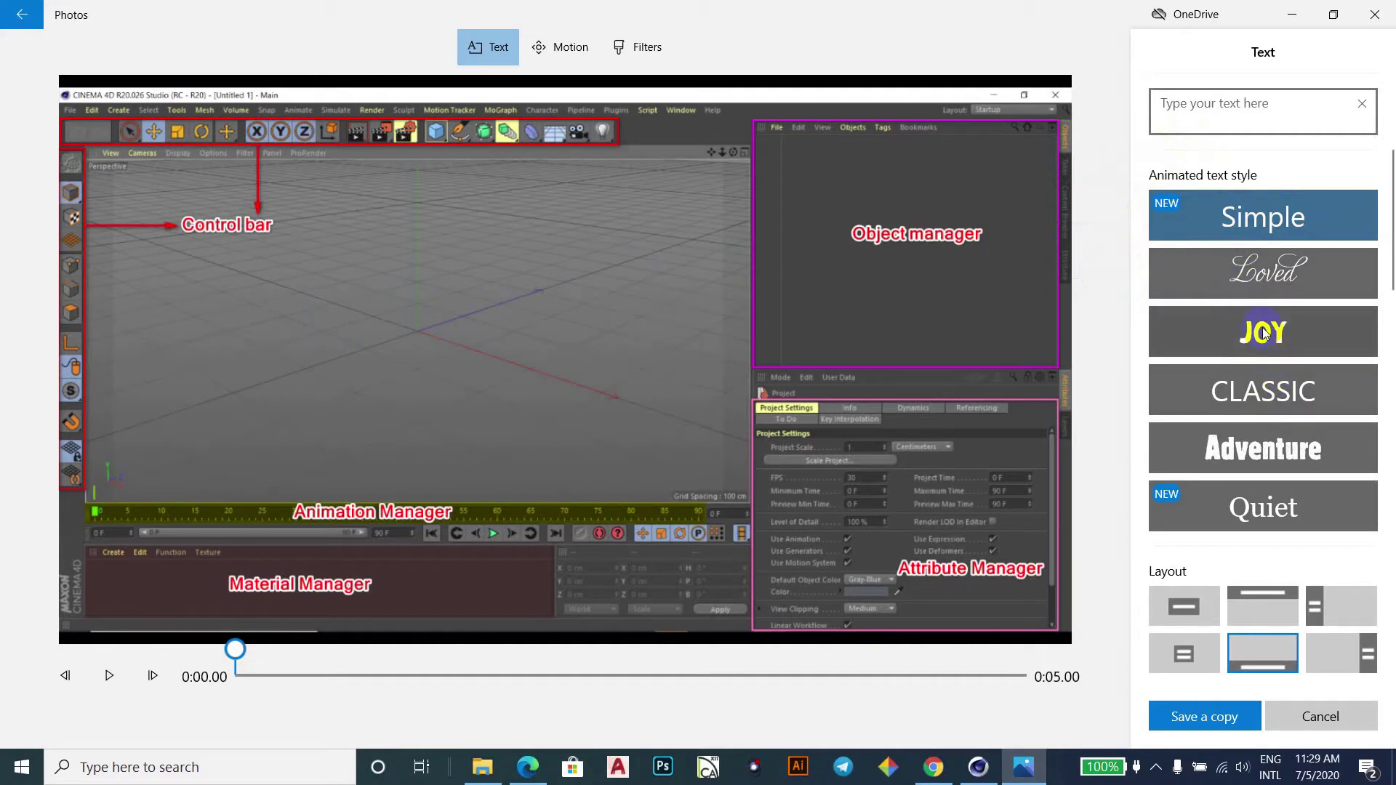
{"action": "left_click", "coordinate": [1372, 29]}
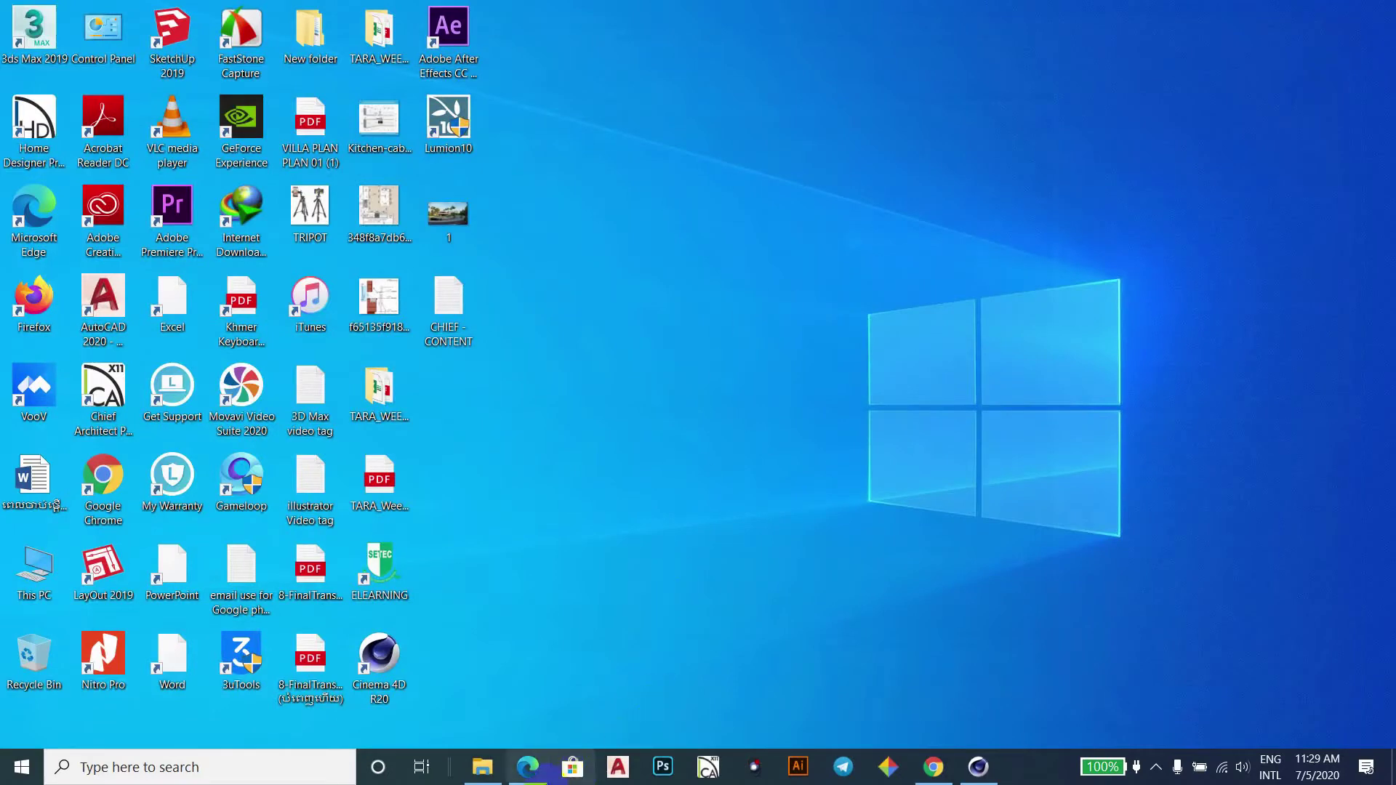
Open 01-interface.png from the picture for use folder in File Explorer.
{"action": "left_click", "coordinate": [478, 776]}
{"action": "double_click", "coordinate": [581, 255]}
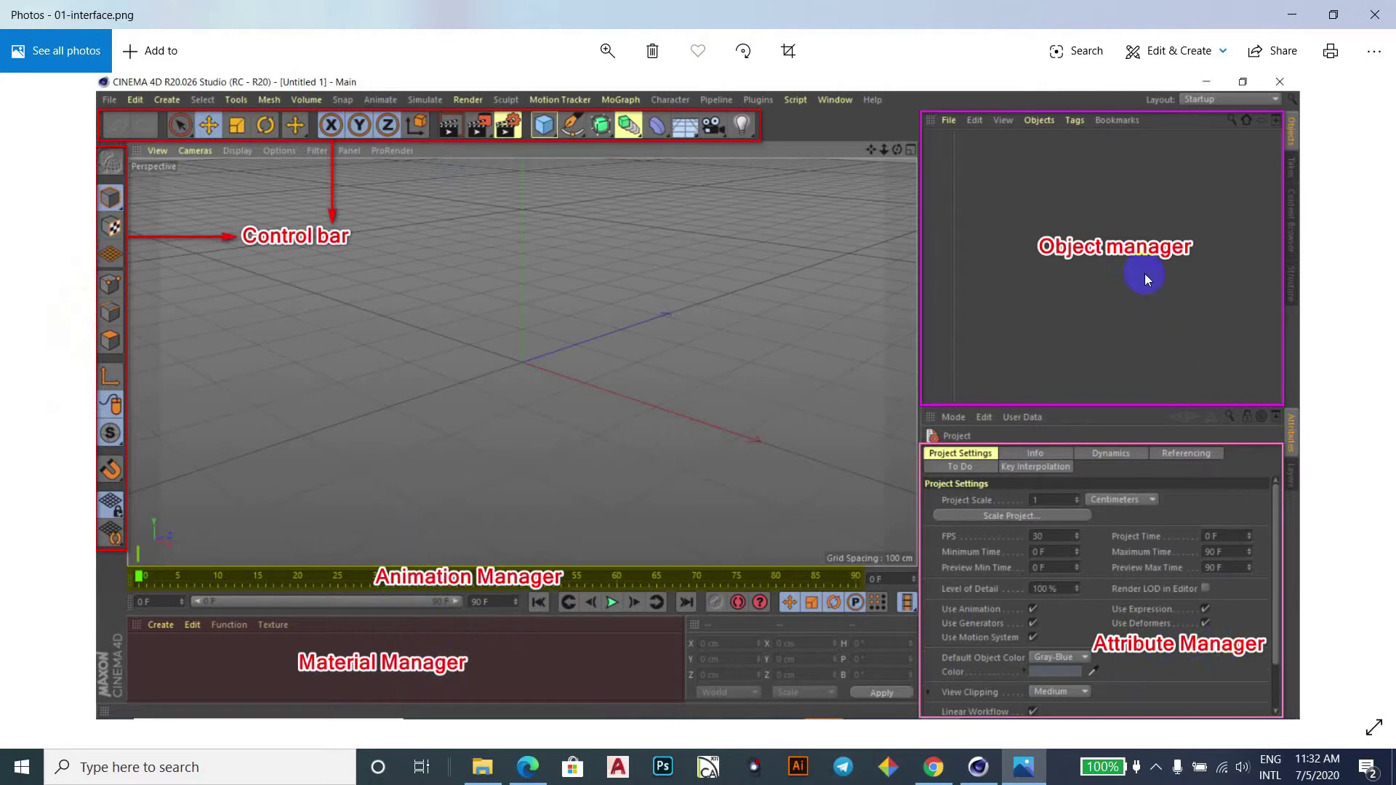
Advance from 01-interface.png to the 02-interface.png screenshot.
{"action": "mouse_move", "coordinate": [1351, 396]}
{"action": "left_click", "coordinate": [1349, 401]}
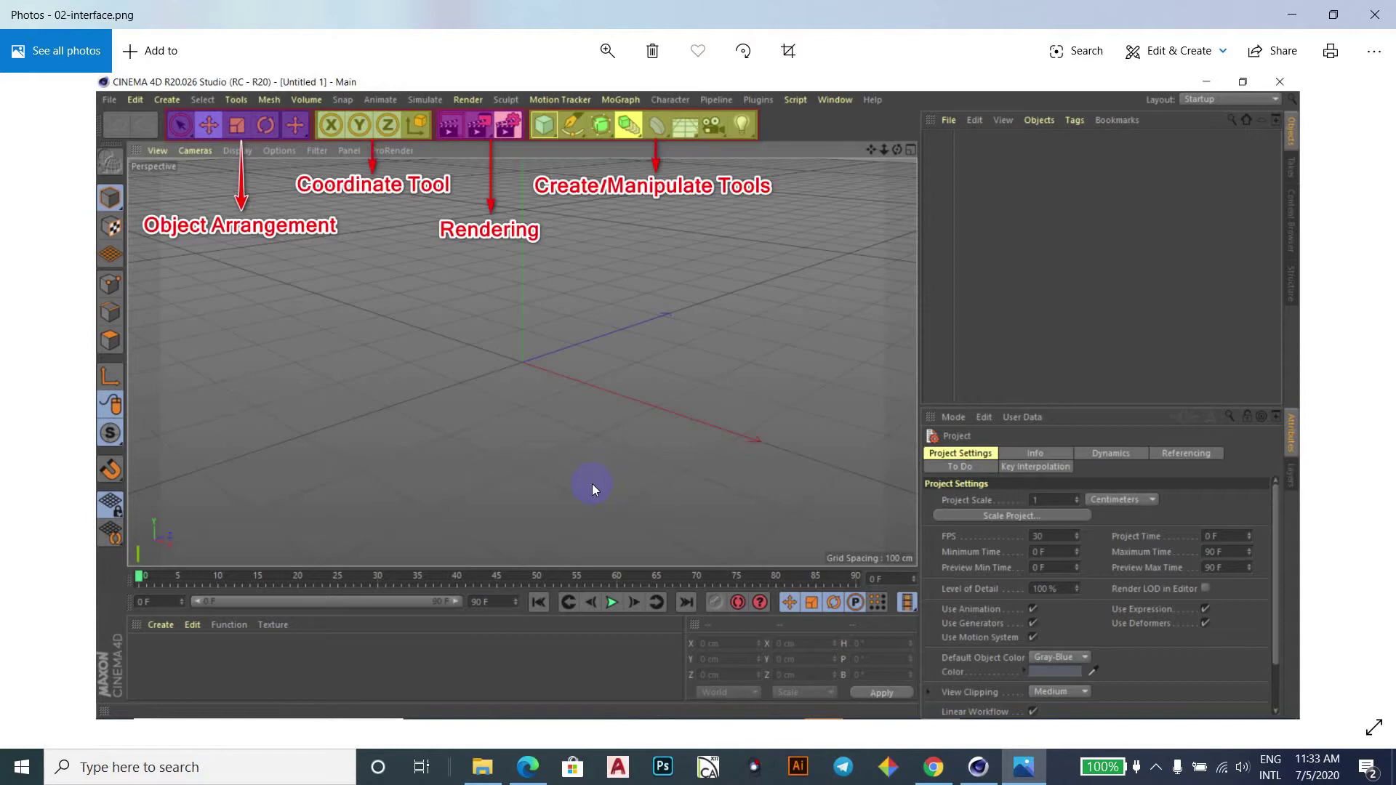
{"action": "left_click", "coordinate": [152, 228]}
{"action": "left_click", "coordinate": [1354, 397]}
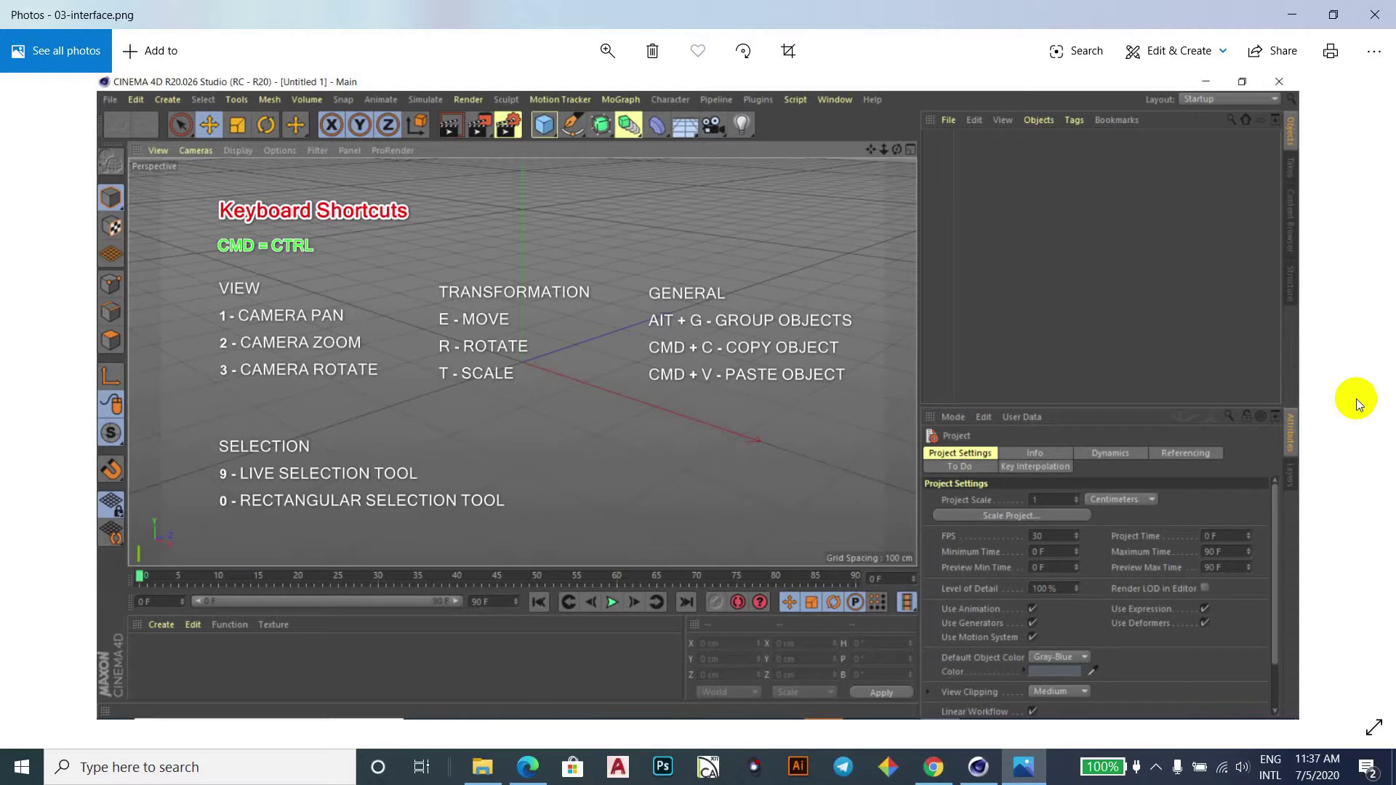
{"action": "left_click", "coordinate": [1128, 412]}
Bring Cinema 4D's empty Untitled 1 scene forward, activate Live Selection and show the primitives palette.
{"action": "left_click", "coordinate": [982, 770]}
{"action": "mouse_move", "coordinate": [979, 767]}
{"action": "left_click", "coordinate": [978, 669]}
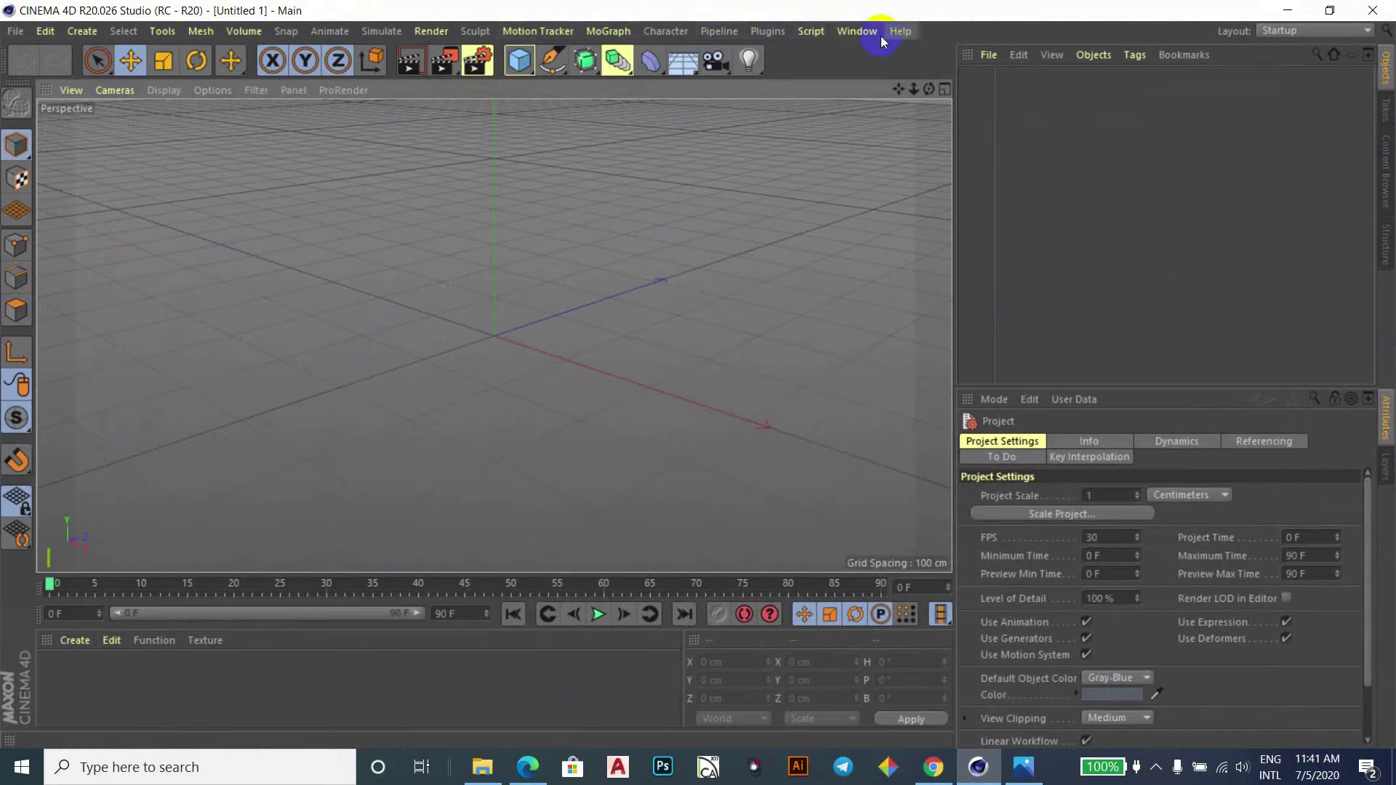
{"action": "left_click", "coordinate": [99, 62]}
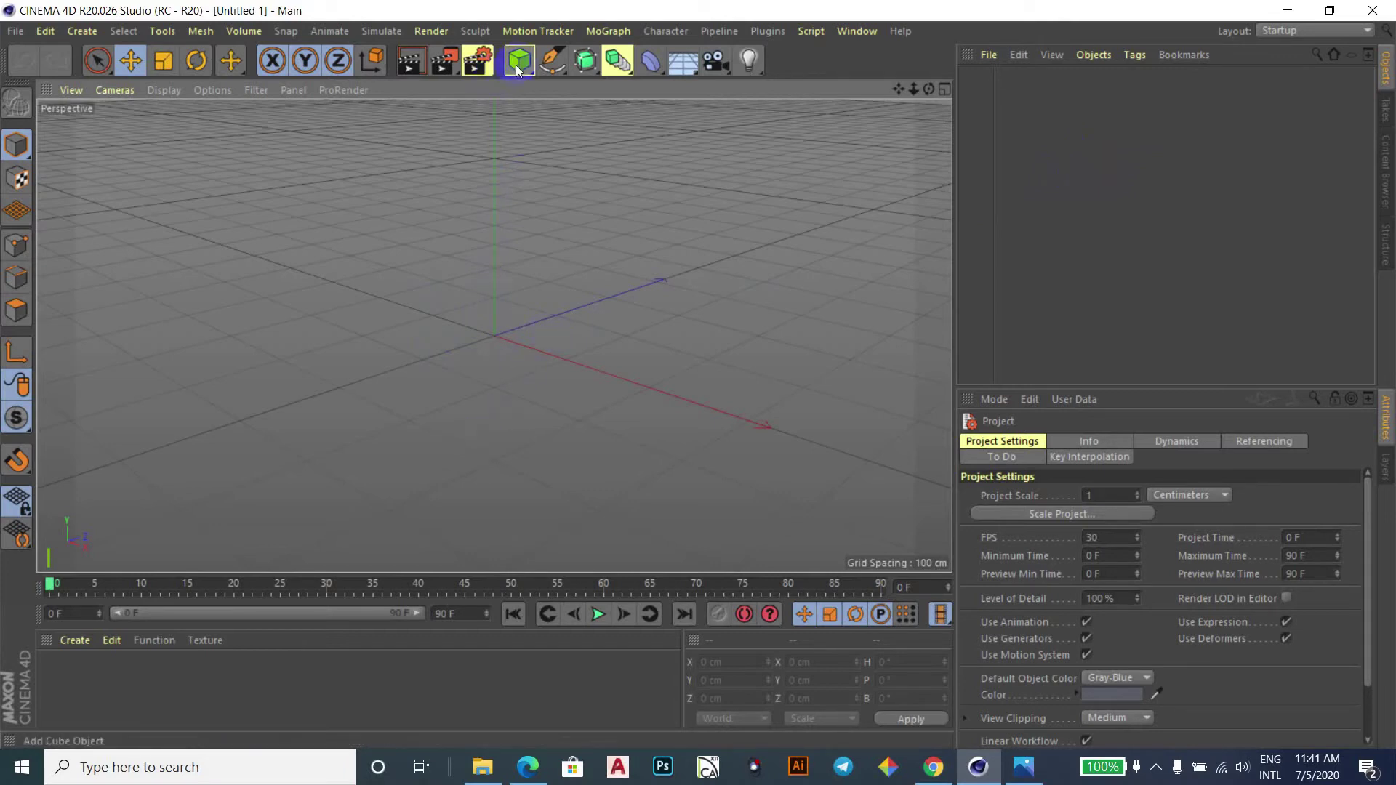
{"action": "left_click", "coordinate": [534, 72]}
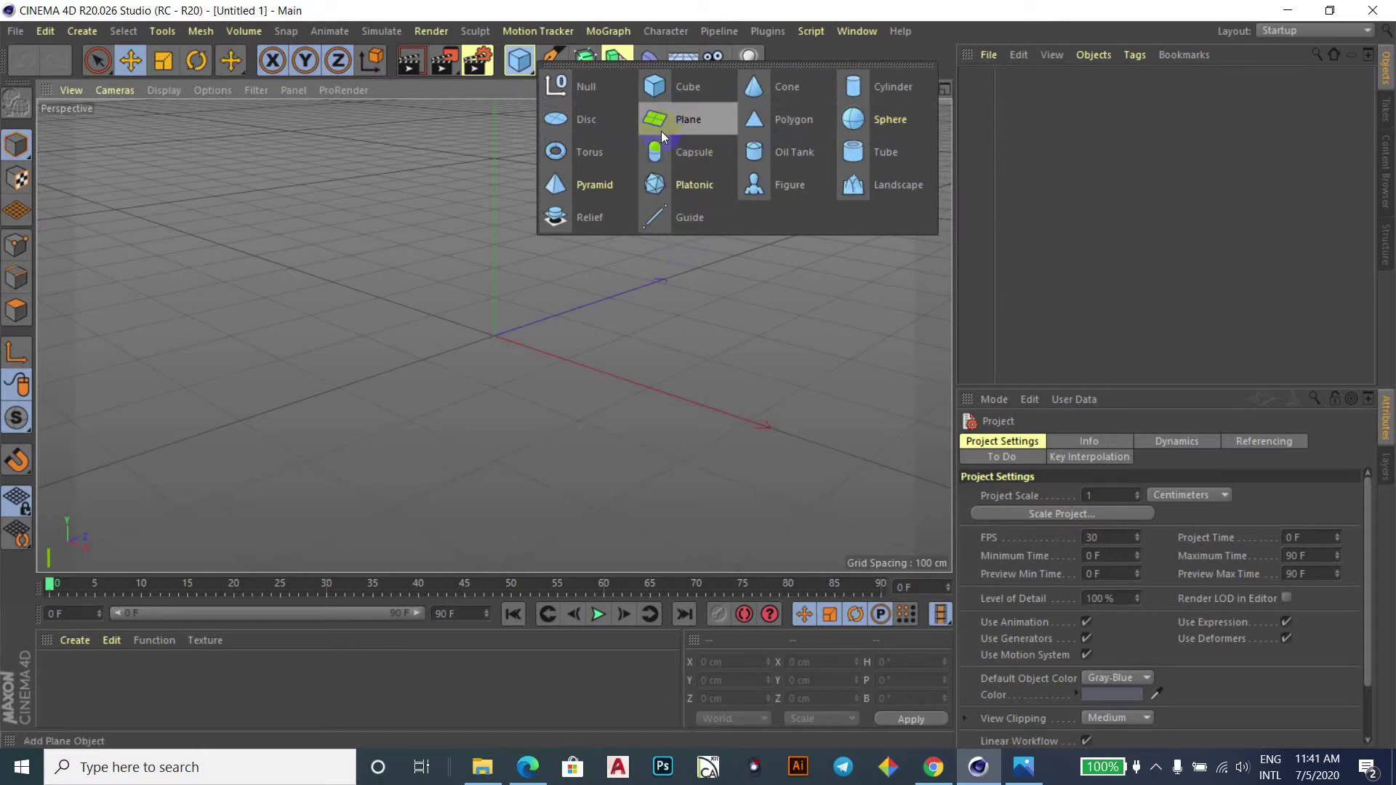
Add a default 200 cm Cube primitive at the origin.
{"action": "left_click", "coordinate": [660, 86]}
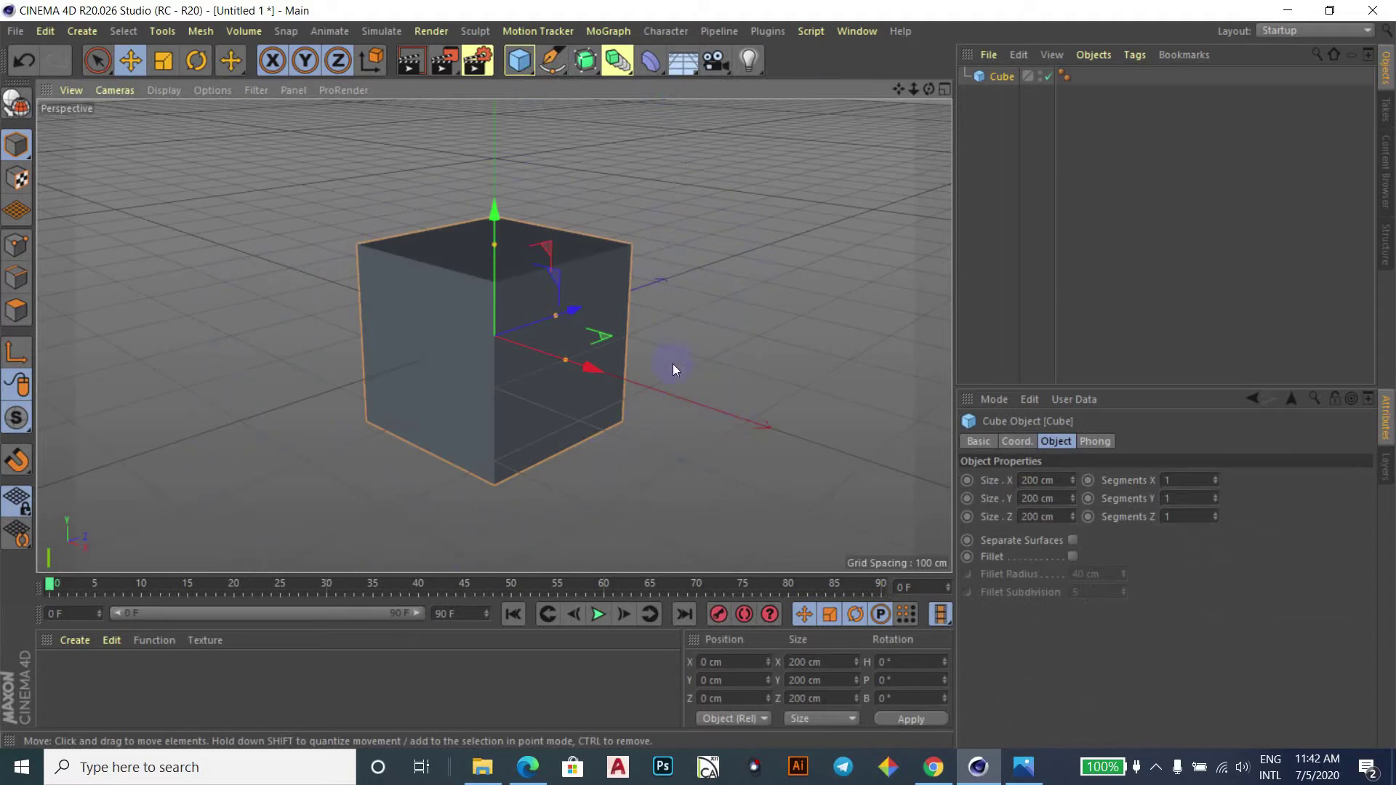
{"action": "left_click", "coordinate": [1184, 184]}
Rename the Cube object to 0001 in the Object manager.
{"action": "left_click", "coordinate": [1004, 85]}
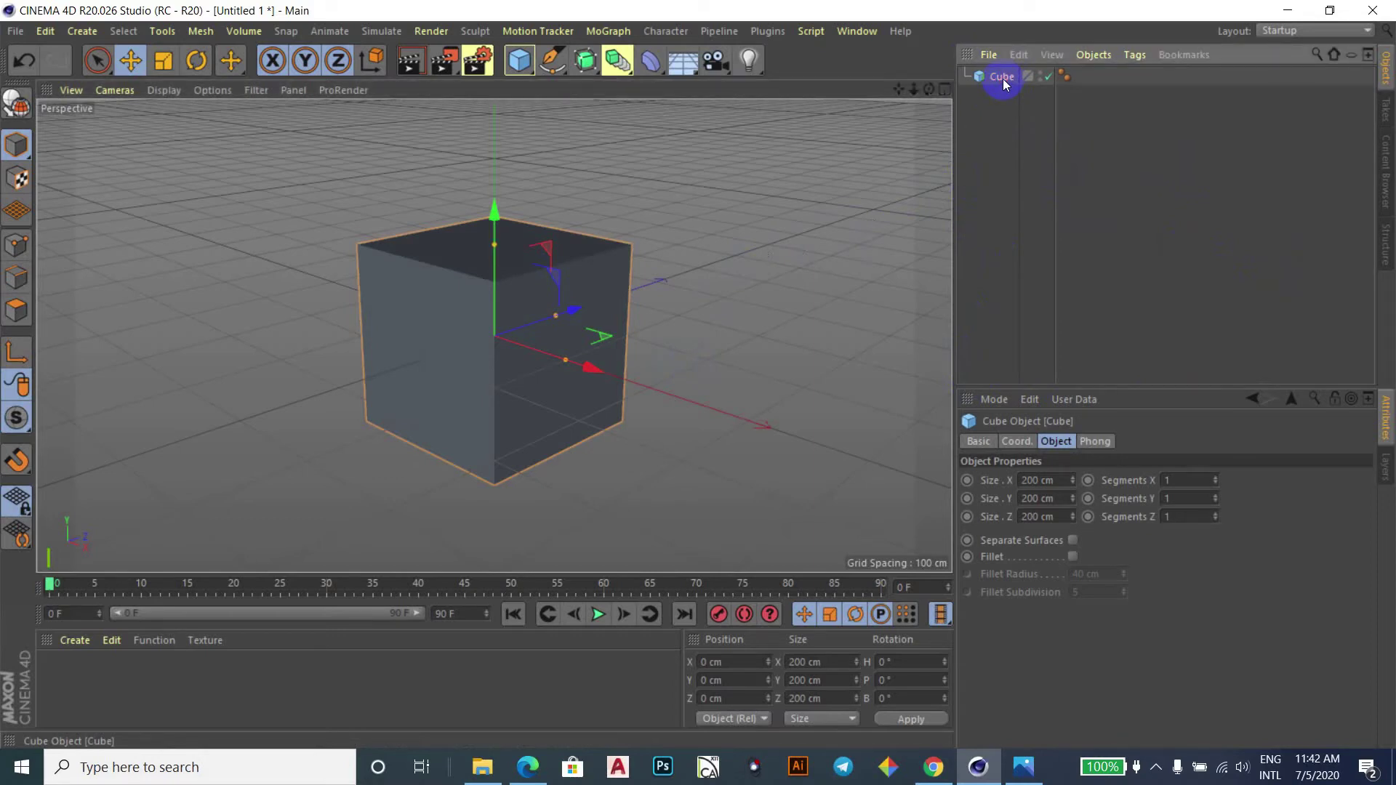
{"action": "double_click", "coordinate": [1005, 81]}
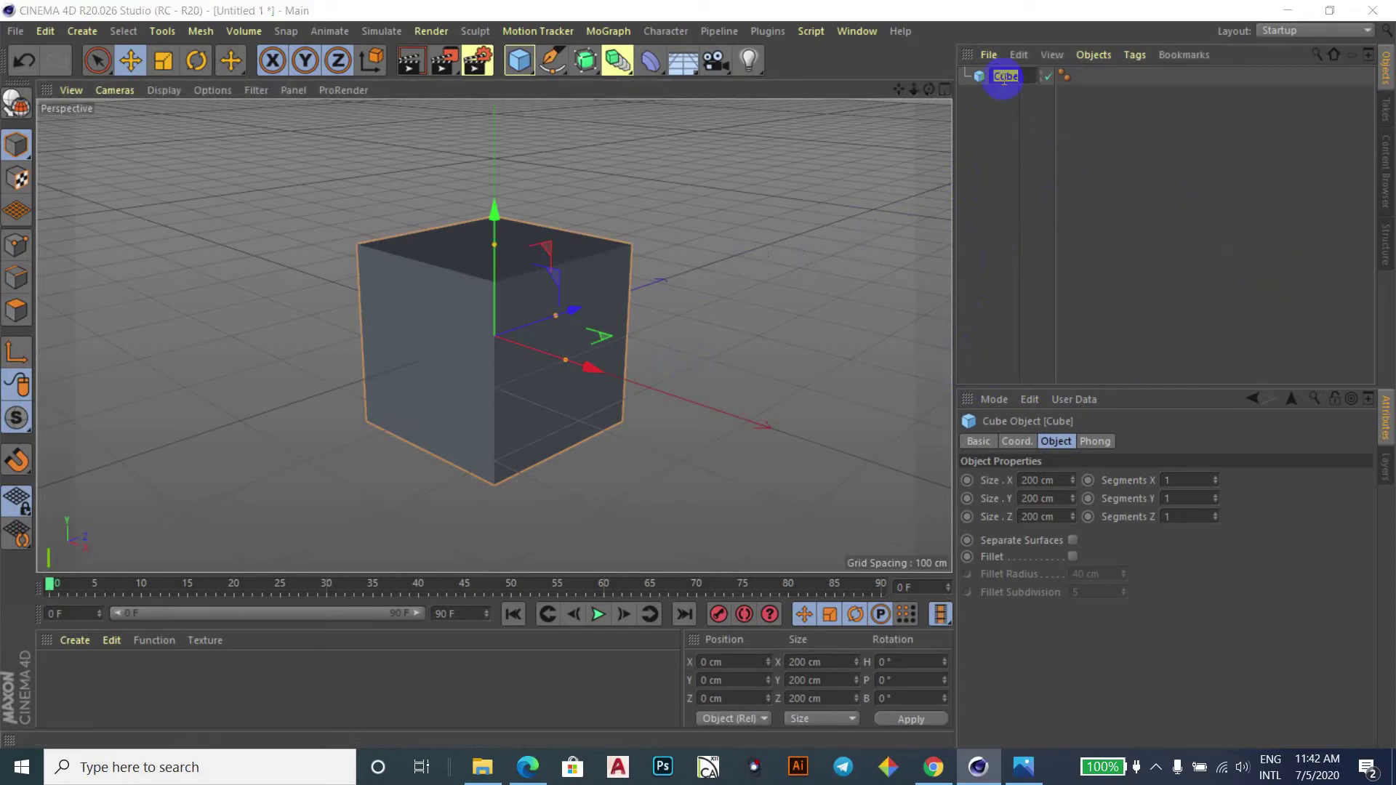
{"action": "left_click", "coordinate": [991, 74]}
{"action": "type", "text": "0001"}
{"action": "key", "text": "Return"}
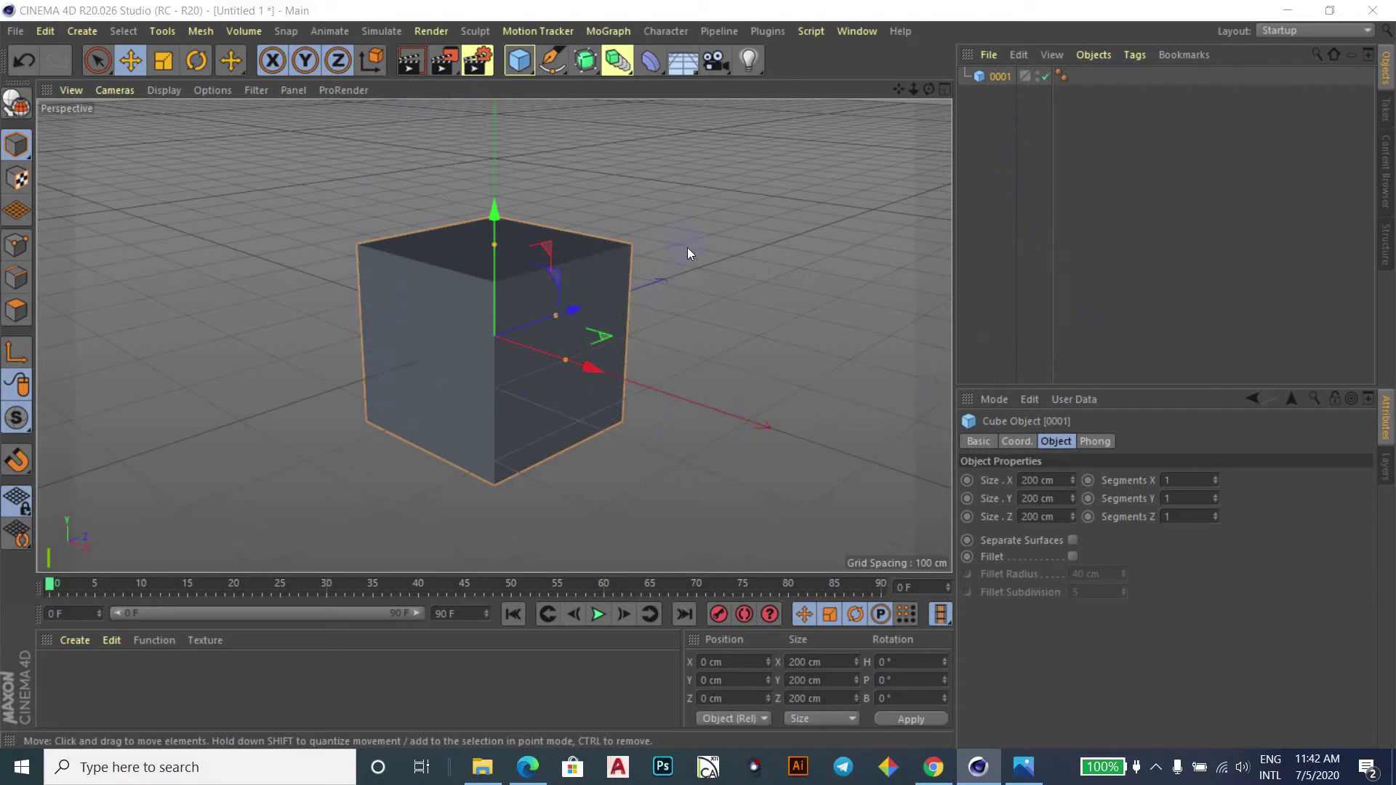
{"action": "key", "text": "2"}
Undo an accidental move of cube 0001 and orbit the perspective view around it.
{"action": "left_click_drag", "start_coordinate": [299, 252], "coordinate": [377, 229]}
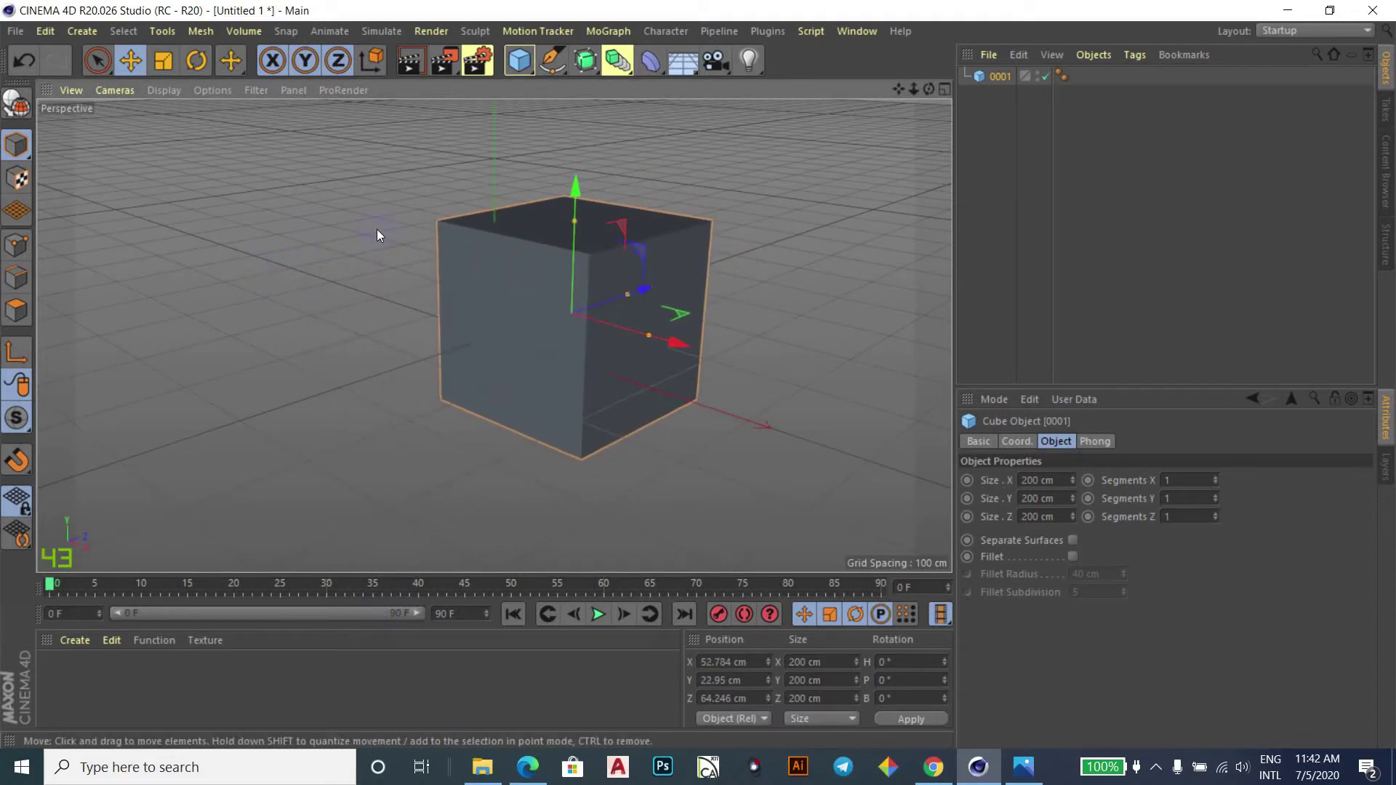
{"action": "key", "text": "ctrl+z"}
{"action": "mouse_move", "coordinate": [208, 333]}
{"action": "left_mouse_down", "text": "alt"}
{"action": "mouse_move", "coordinate": [290, 299]}
{"action": "mouse_move", "coordinate": [103, 361]}
{"action": "mouse_move", "coordinate": [346, 290]}
{"action": "mouse_move", "coordinate": [250, 412]}
{"action": "mouse_move", "coordinate": [256, 260]}
{"action": "mouse_move", "coordinate": [439, 265]}
{"action": "mouse_move", "coordinate": [365, 368]}
{"action": "mouse_move", "coordinate": [234, 296]}
{"action": "mouse_move", "coordinate": [251, 311]}
{"action": "mouse_move", "coordinate": [408, 299]}
{"action": "mouse_move", "coordinate": [333, 313]}
{"action": "mouse_move", "coordinate": [298, 295]}
{"action": "mouse_move", "coordinate": [382, 312]}
{"action": "mouse_move", "coordinate": [317, 343]}
{"action": "left_mouse_up", "text": "alt"}
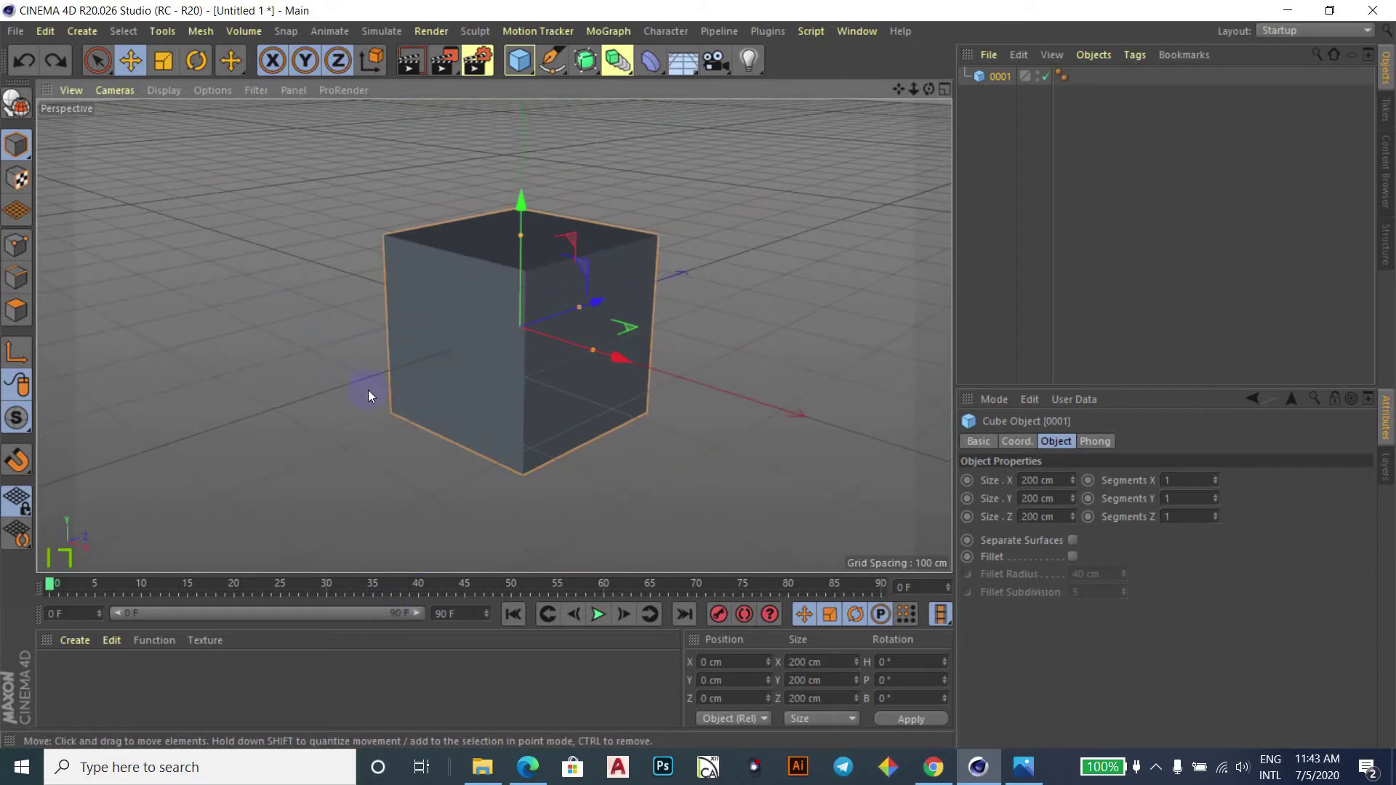
Glance at the keyboard-shortcuts image in Photos, then return to Cinema 4D.
{"action": "left_click", "coordinate": [1021, 777]}
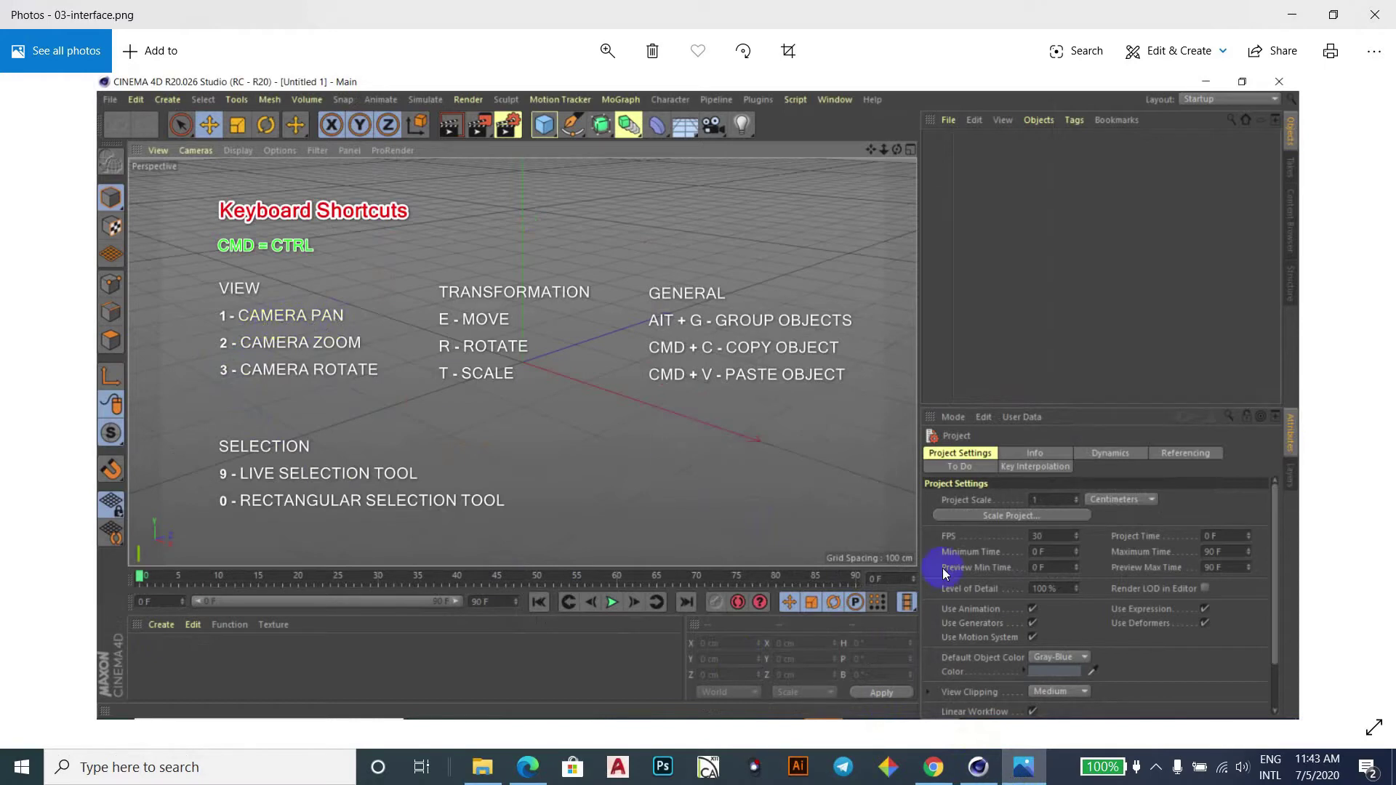
{"action": "left_click", "coordinate": [978, 768]}
{"action": "mouse_move", "coordinate": [340, 387]}
{"action": "left_mouse_down"}
{"action": "mouse_move", "coordinate": [543, 285]}
{"action": "mouse_move", "coordinate": [322, 366]}
{"action": "left_mouse_up"}
{"action": "key", "text": "ctrl+z"}
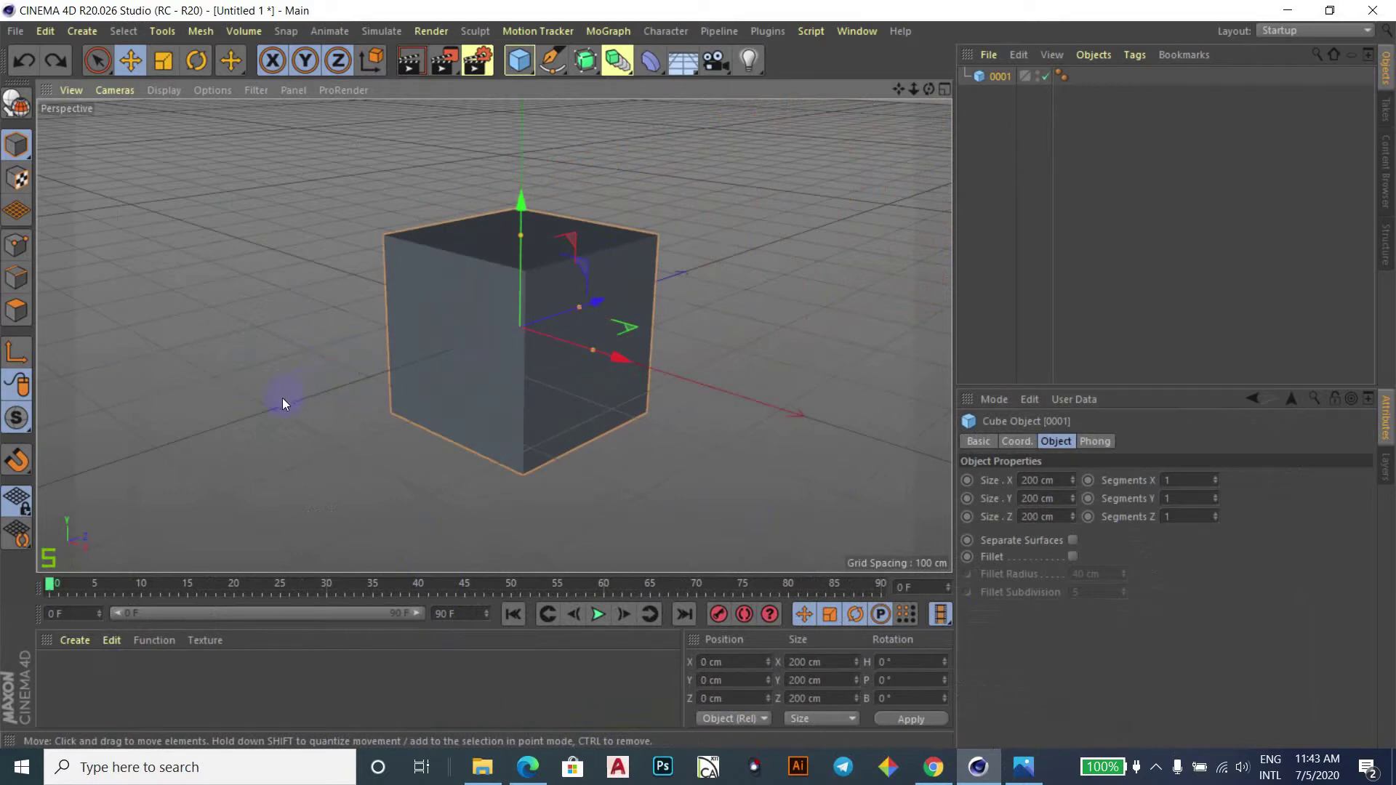
{"action": "left_click_drag", "start_coordinate": [283, 398], "coordinate": [512, 313]}
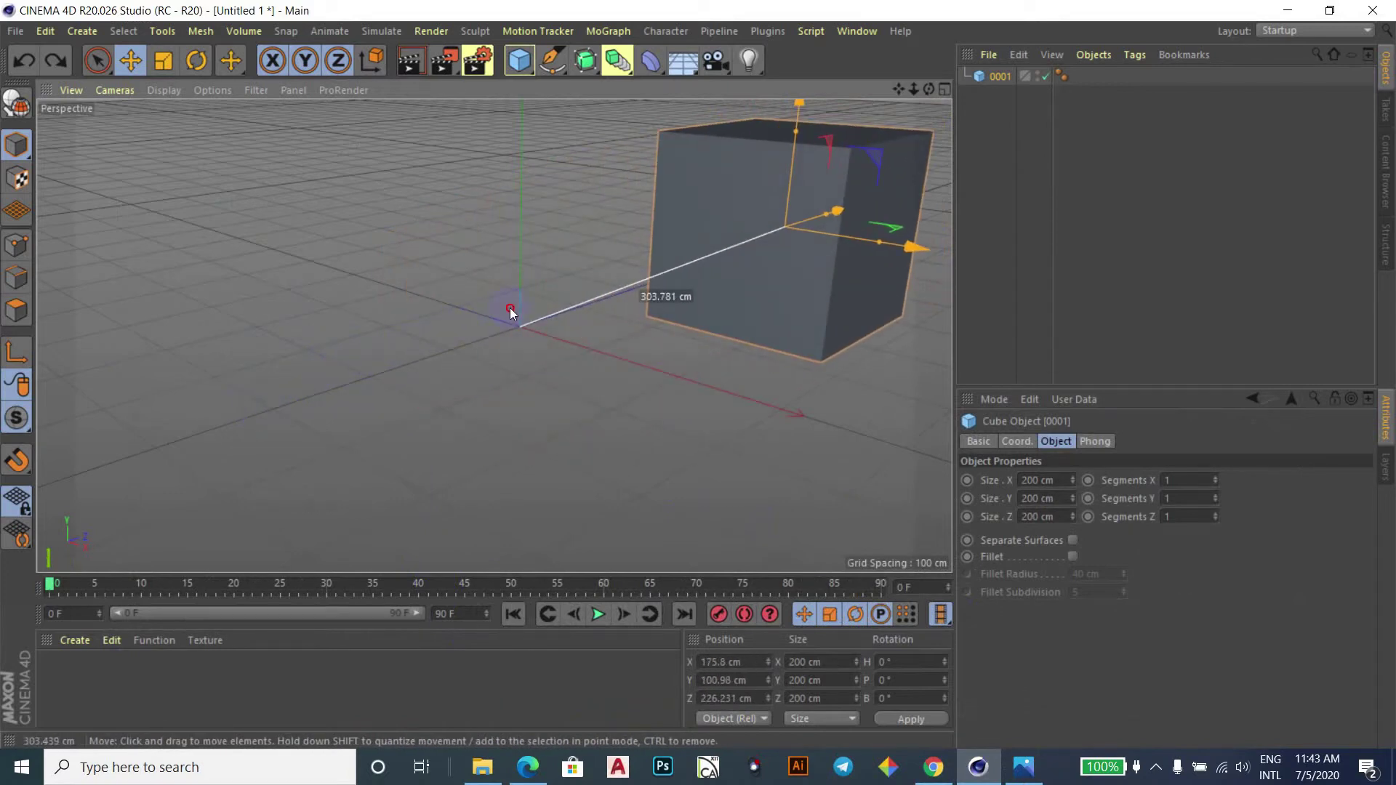
{"action": "key", "text": "ctrl+z"}
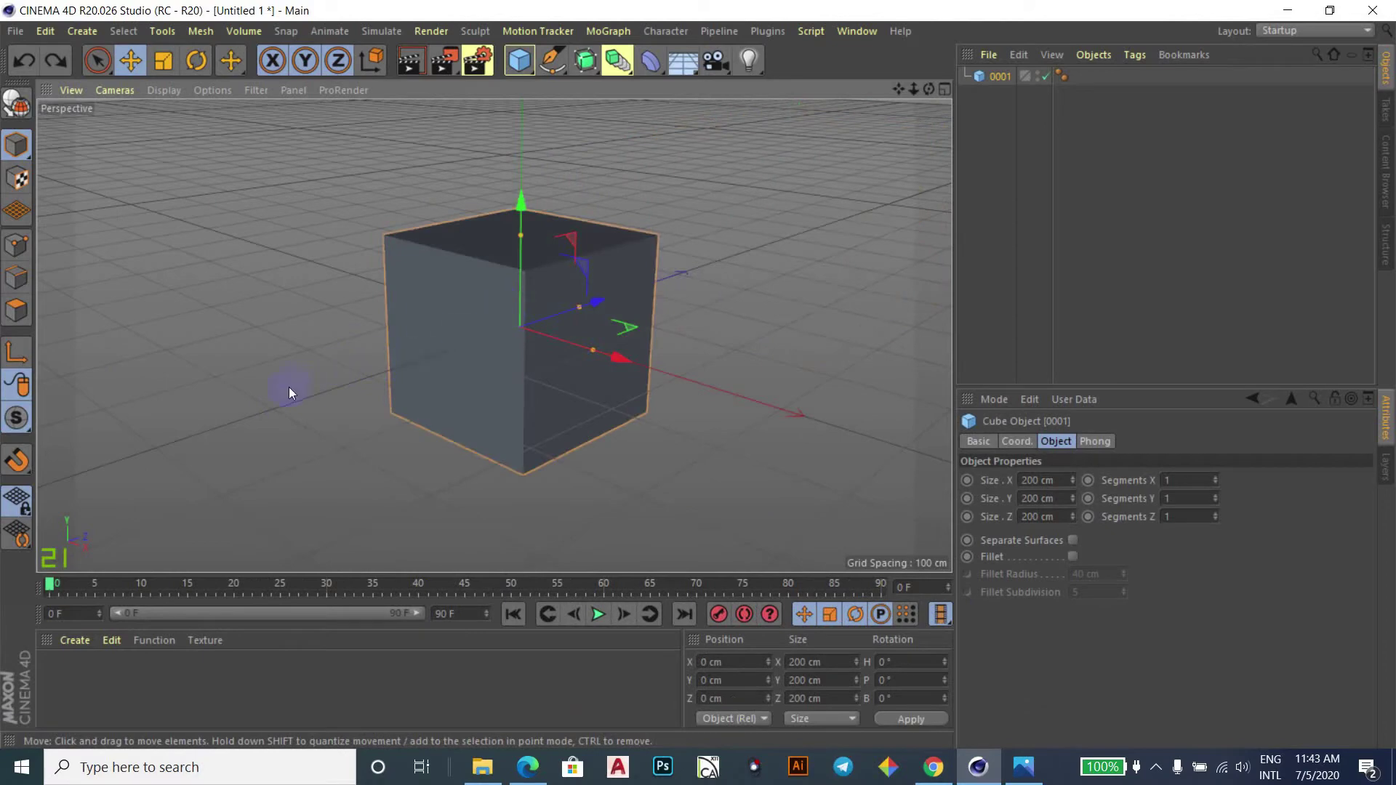
{"action": "mouse_move", "coordinate": [261, 414]}
{"action": "left_mouse_down", "text": "alt"}
{"action": "mouse_move", "coordinate": [524, 368]}
{"action": "mouse_move", "coordinate": [280, 419]}
{"action": "mouse_move", "coordinate": [53, 418]}
{"action": "mouse_move", "coordinate": [111, 304]}
{"action": "mouse_move", "coordinate": [398, 343]}
{"action": "mouse_move", "coordinate": [178, 481]}
{"action": "mouse_move", "coordinate": [188, 402]}
{"action": "mouse_move", "coordinate": [233, 385]}
{"action": "left_mouse_up", "text": "alt"}
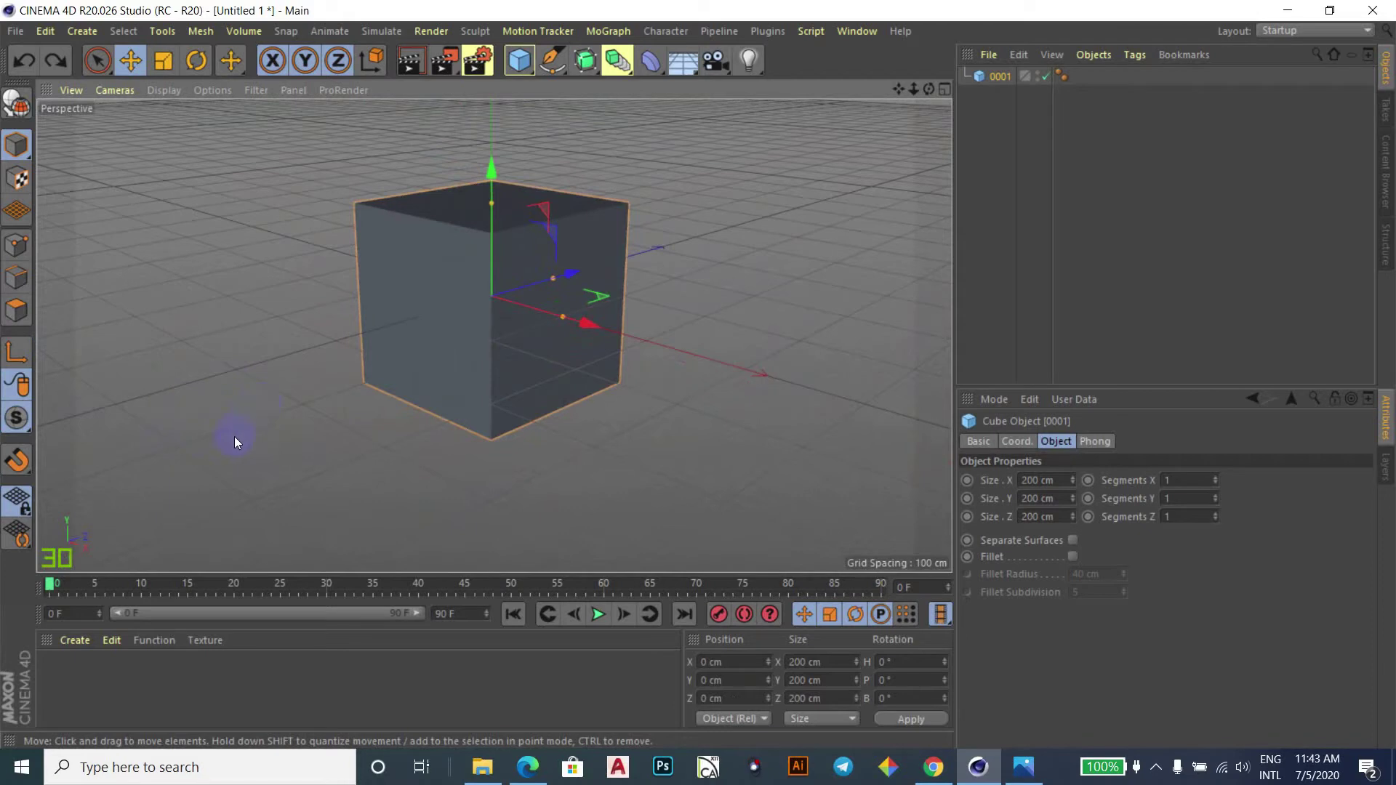
{"action": "mouse_move", "coordinate": [234, 437]}
{"action": "left_mouse_down"}
{"action": "mouse_move", "coordinate": [565, 333]}
{"action": "mouse_move", "coordinate": [349, 486]}
{"action": "left_mouse_up"}
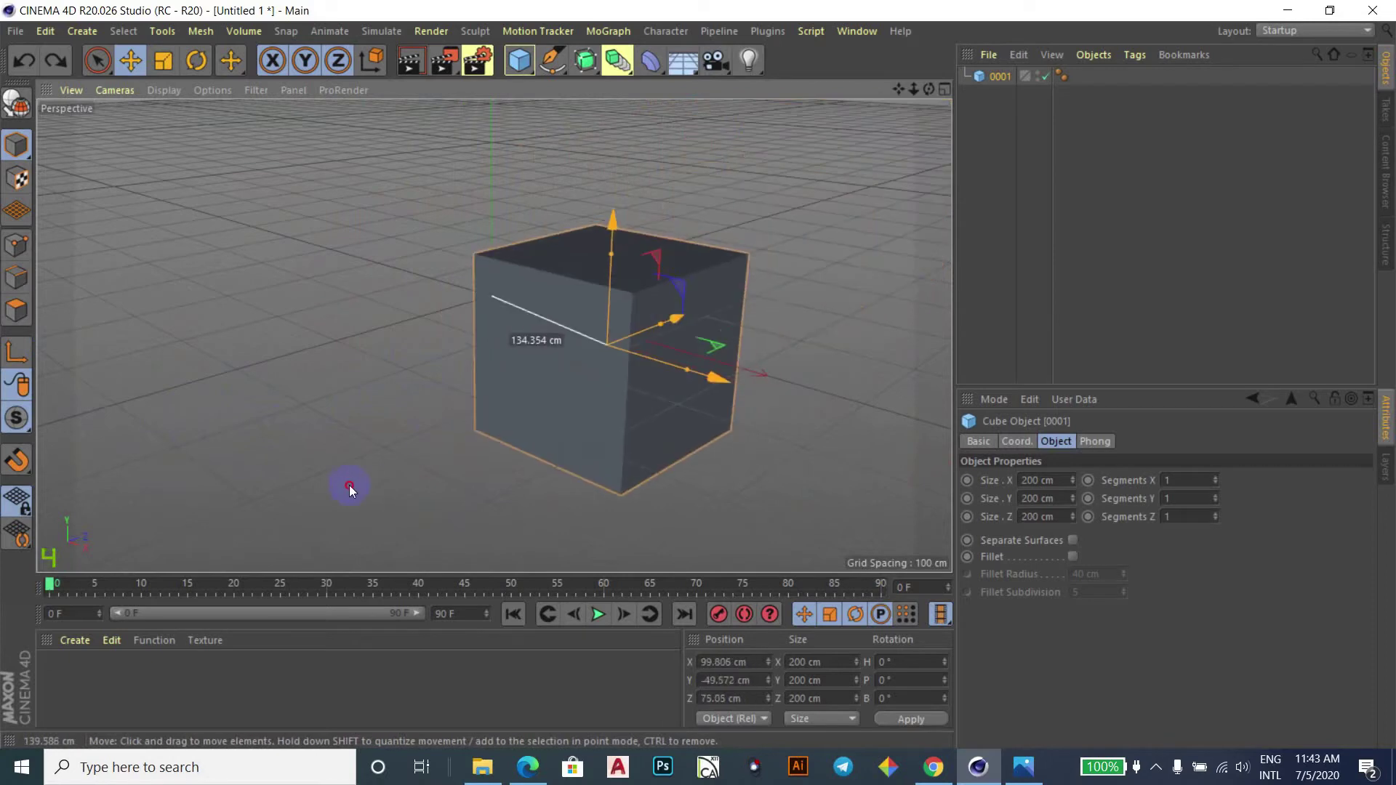
{"action": "key", "text": "ctrl+z"}
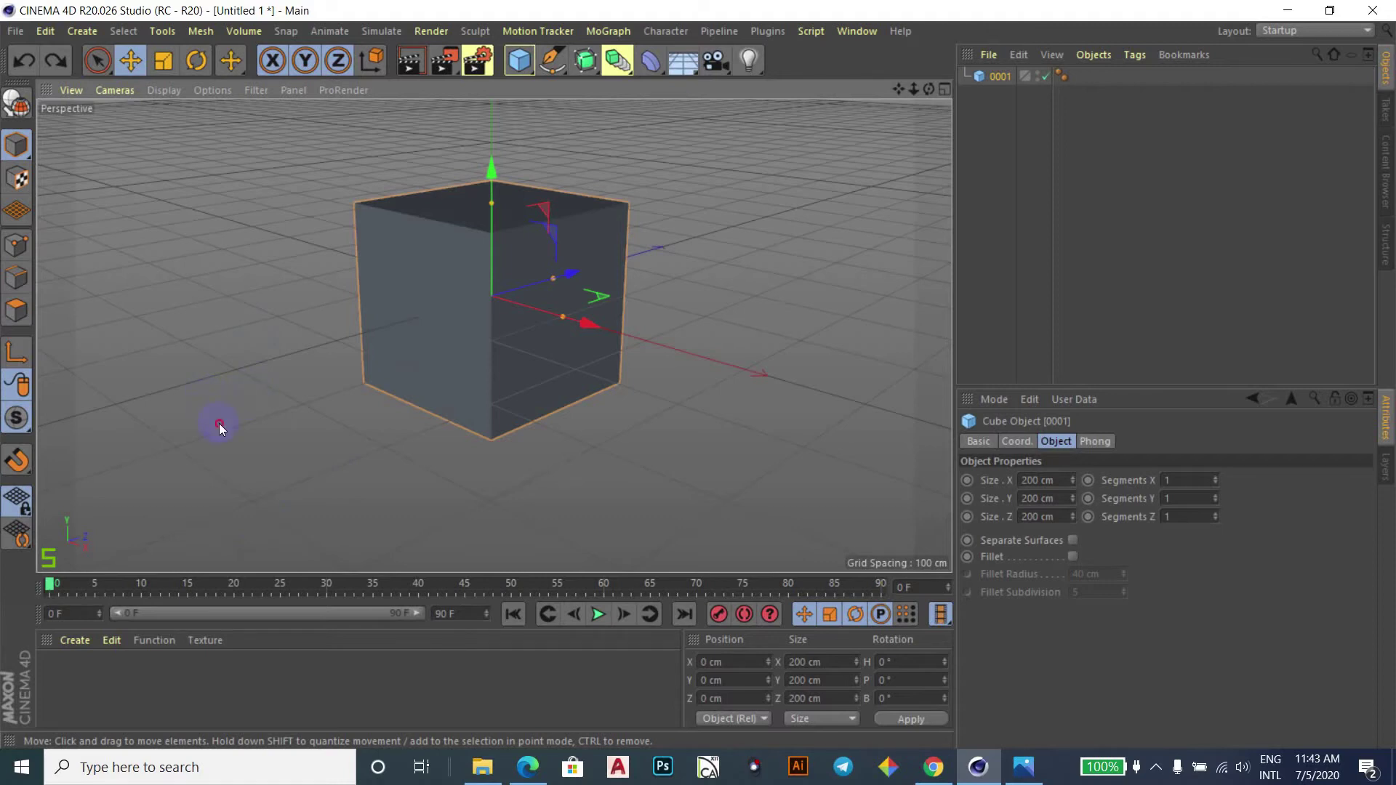
{"action": "mouse_move", "coordinate": [220, 423]}
{"action": "left_mouse_down", "text": "alt"}
{"action": "mouse_move", "coordinate": [559, 352]}
{"action": "mouse_move", "coordinate": [420, 530]}
{"action": "mouse_move", "coordinate": [95, 535]}
{"action": "left_mouse_up", "text": "alt"}
{"action": "mouse_move", "coordinate": [224, 335]}
{"action": "left_mouse_down", "text": "alt"}
{"action": "mouse_move", "coordinate": [421, 411]}
{"action": "mouse_move", "coordinate": [291, 517]}
{"action": "mouse_move", "coordinate": [165, 461]}
{"action": "mouse_move", "coordinate": [295, 496]}
{"action": "mouse_move", "coordinate": [124, 417]}
{"action": "mouse_move", "coordinate": [316, 416]}
{"action": "mouse_move", "coordinate": [153, 480]}
{"action": "mouse_move", "coordinate": [310, 404]}
{"action": "mouse_move", "coordinate": [99, 422]}
{"action": "mouse_move", "coordinate": [294, 381]}
{"action": "mouse_move", "coordinate": [186, 407]}
{"action": "left_mouse_up", "text": "alt"}
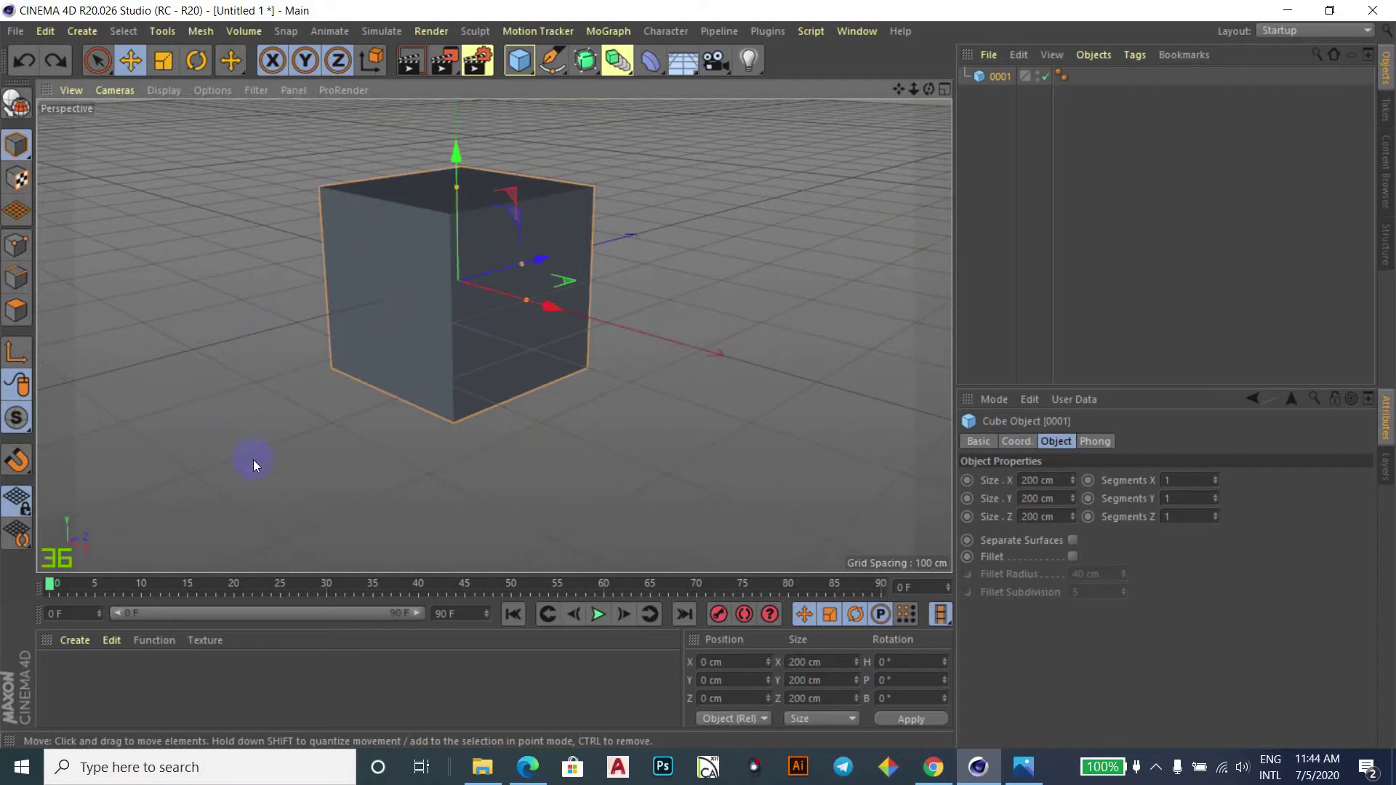
{"action": "mouse_move", "coordinate": [275, 438]}
{"action": "right_mouse_down", "text": "alt"}
{"action": "mouse_move", "coordinate": [327, 399]}
{"action": "mouse_move", "coordinate": [203, 499]}
{"action": "mouse_move", "coordinate": [356, 383]}
{"action": "mouse_move", "coordinate": [296, 457]}
{"action": "right_mouse_up", "text": "alt"}
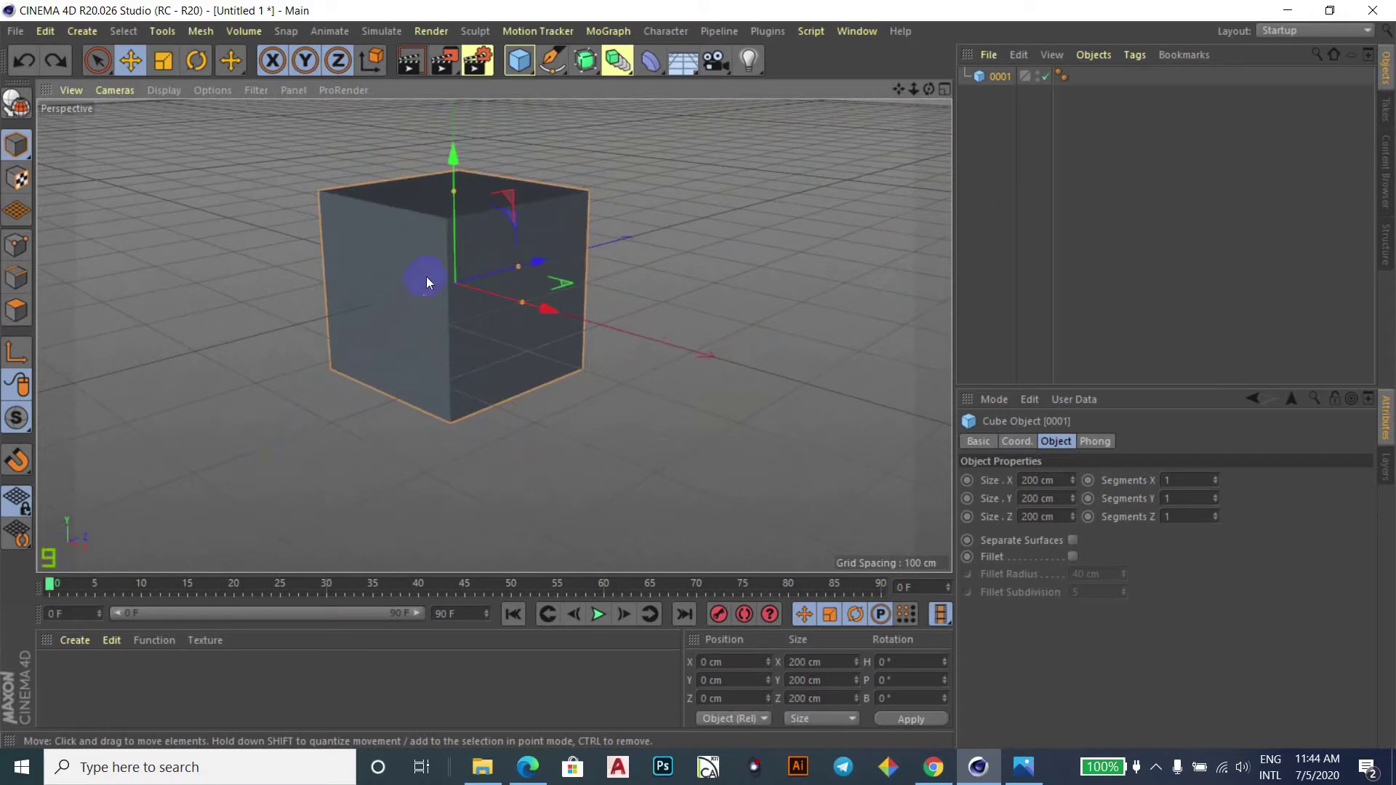
{"action": "mouse_move", "coordinate": [426, 276]}
{"action": "right_mouse_down", "text": "alt"}
{"action": "mouse_move", "coordinate": [485, 146]}
{"action": "mouse_move", "coordinate": [461, 342]}
{"action": "mouse_move", "coordinate": [487, 207]}
{"action": "mouse_move", "coordinate": [488, 304]}
{"action": "right_mouse_up", "text": "alt"}
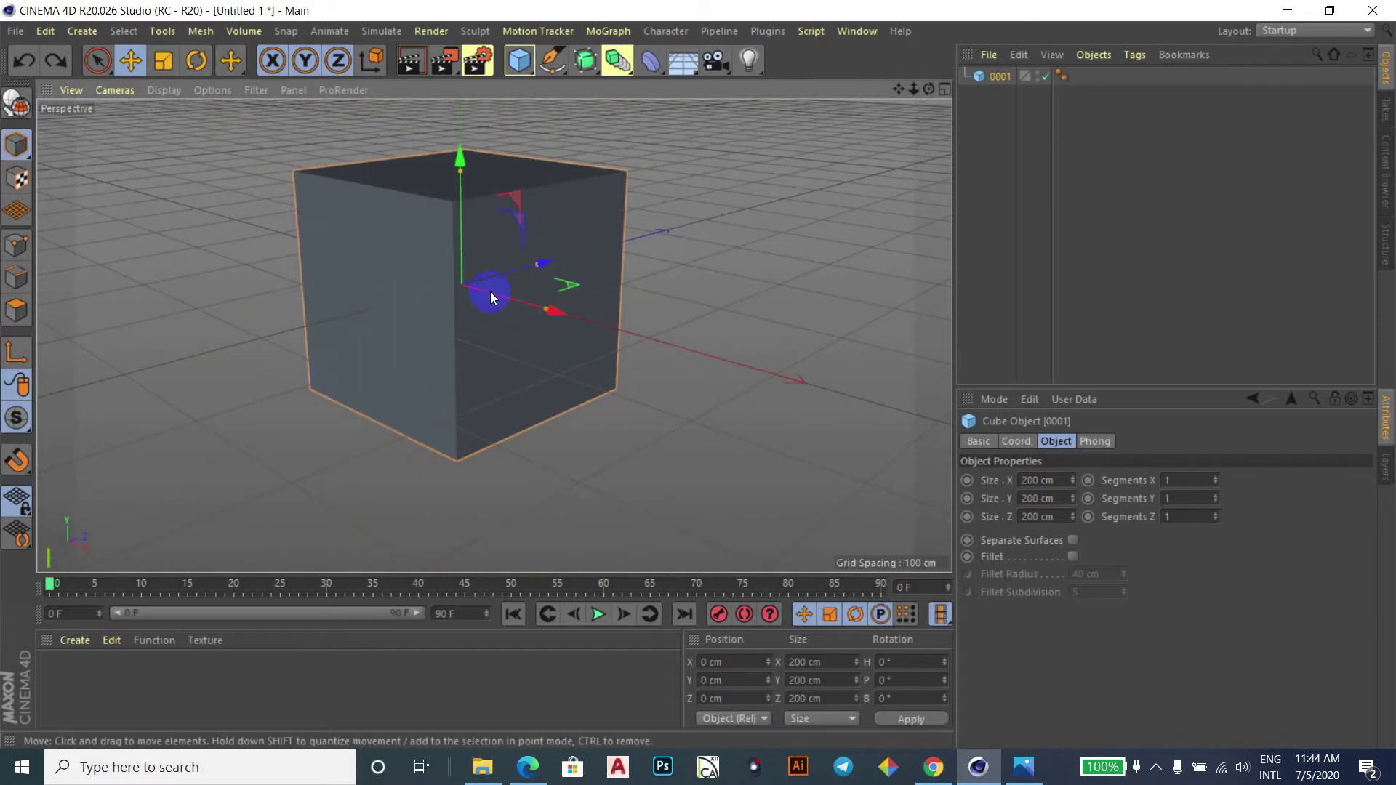
{"action": "mouse_move", "coordinate": [456, 320]}
{"action": "left_mouse_down", "text": "alt"}
{"action": "mouse_move", "coordinate": [591, 258]}
{"action": "mouse_move", "coordinate": [726, 321]}
{"action": "mouse_move", "coordinate": [609, 489]}
{"action": "mouse_move", "coordinate": [390, 352]}
{"action": "mouse_move", "coordinate": [572, 243]}
{"action": "mouse_move", "coordinate": [729, 355]}
{"action": "mouse_move", "coordinate": [454, 416]}
{"action": "mouse_move", "coordinate": [467, 269]}
{"action": "mouse_move", "coordinate": [549, 211]}
{"action": "mouse_move", "coordinate": [649, 246]}
{"action": "mouse_move", "coordinate": [489, 274]}
{"action": "mouse_move", "coordinate": [497, 173]}
{"action": "mouse_move", "coordinate": [554, 292]}
{"action": "mouse_move", "coordinate": [429, 240]}
{"action": "mouse_move", "coordinate": [458, 197]}
{"action": "mouse_move", "coordinate": [452, 249]}
{"action": "mouse_move", "coordinate": [422, 166]}
{"action": "mouse_move", "coordinate": [487, 341]}
{"action": "mouse_move", "coordinate": [419, 195]}
{"action": "mouse_move", "coordinate": [443, 220]}
{"action": "left_mouse_up", "text": "alt"}
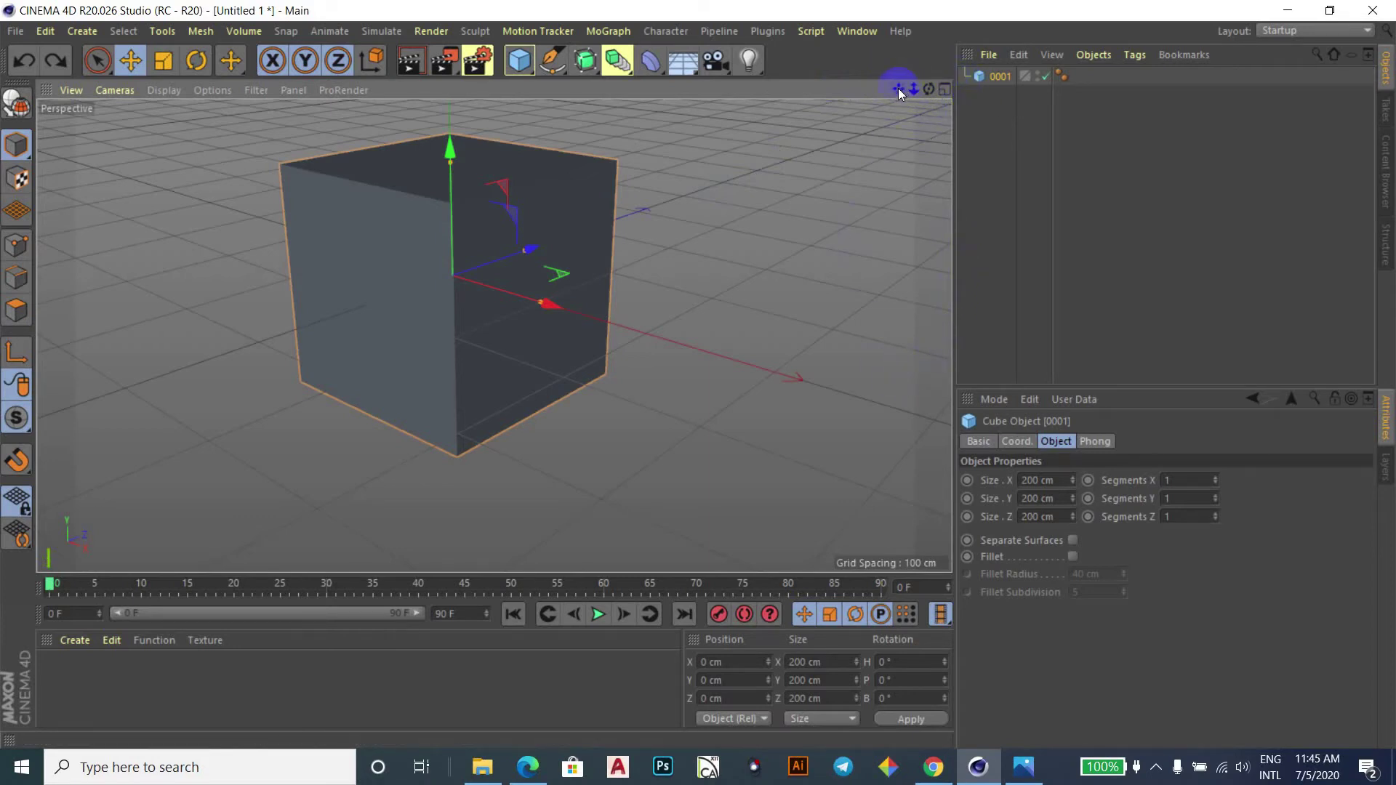
{"action": "left_click_drag", "start_coordinate": [897, 90], "coordinate": [699, 374]}
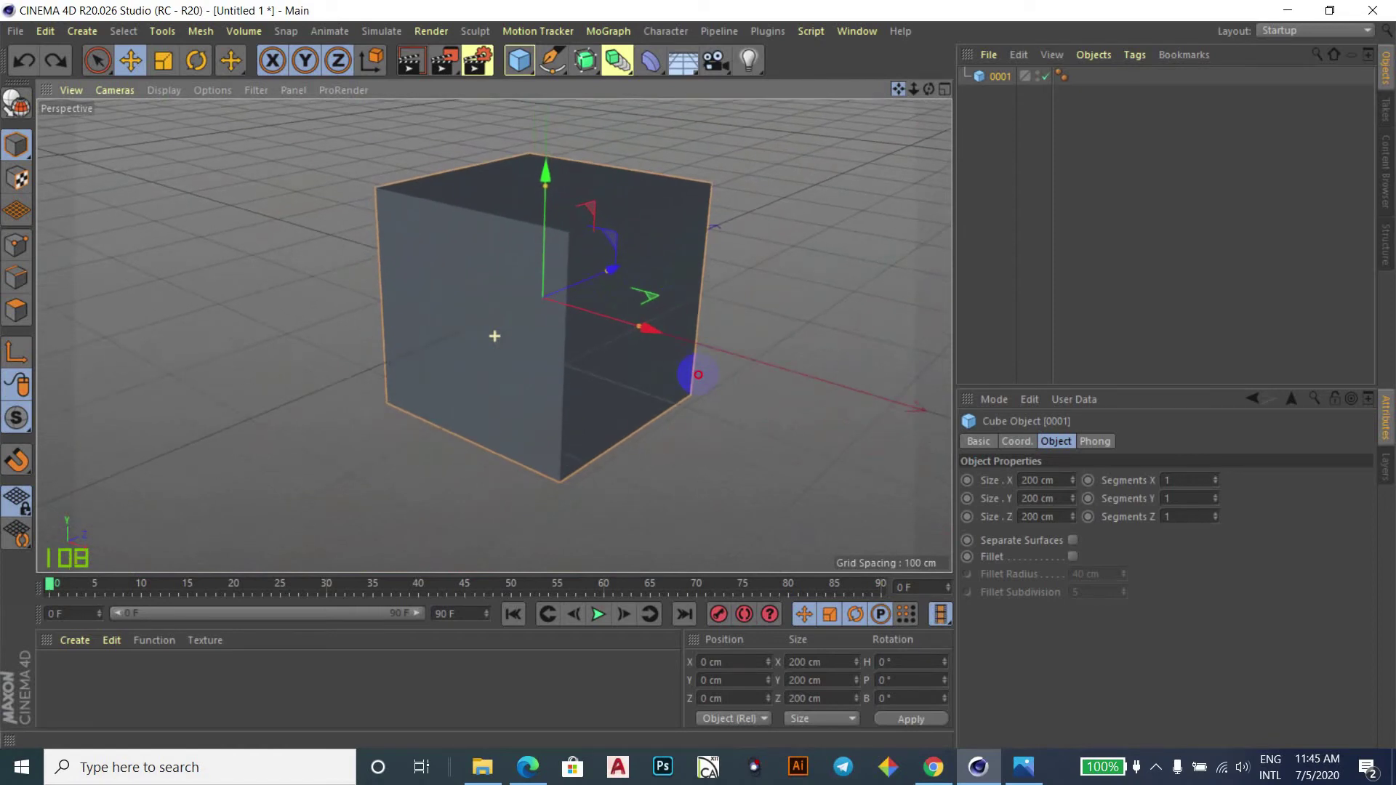
{"action": "left_click_drag", "start_coordinate": [698, 376], "coordinate": [698, 375]}
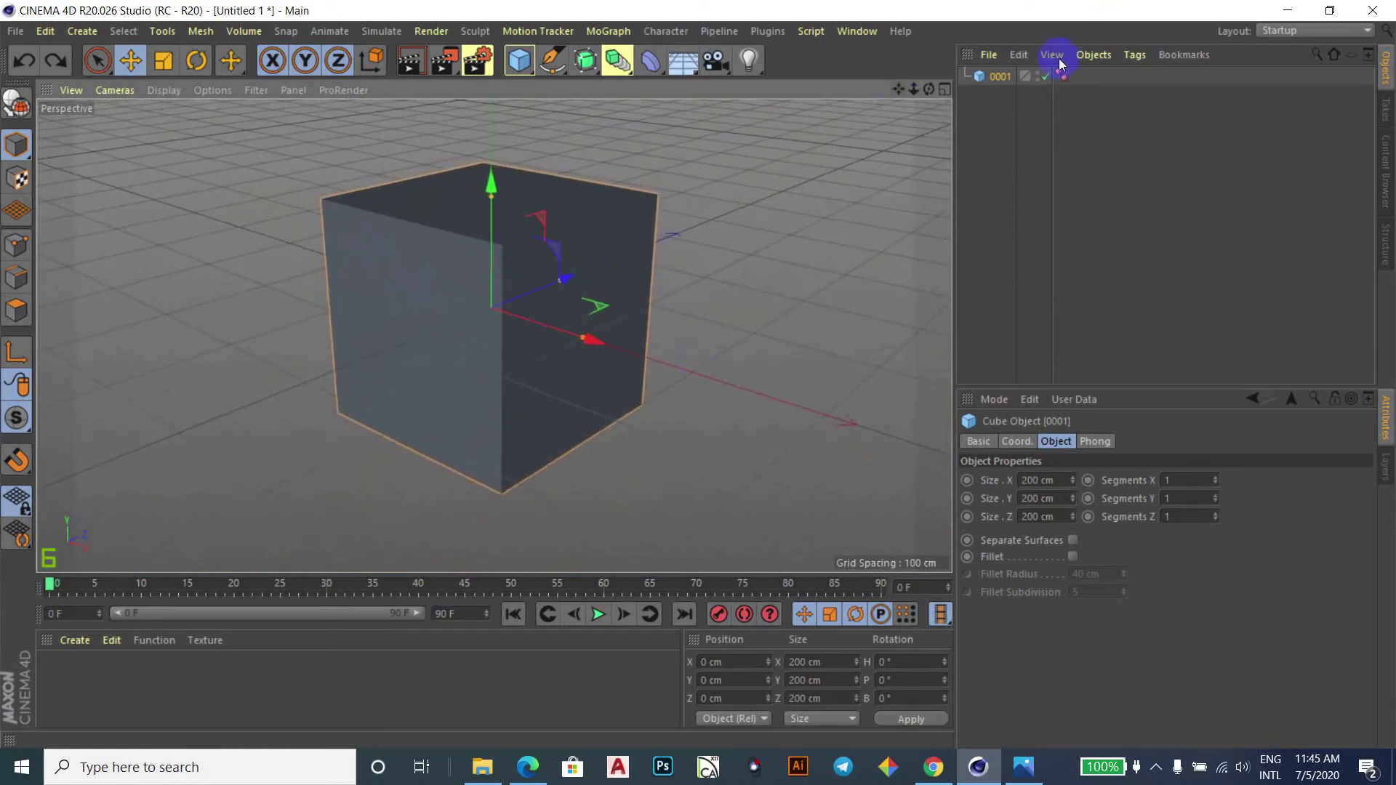
{"action": "left_click", "coordinate": [921, 90]}
{"action": "left_click_drag", "start_coordinate": [915, 90], "coordinate": [698, 375]}
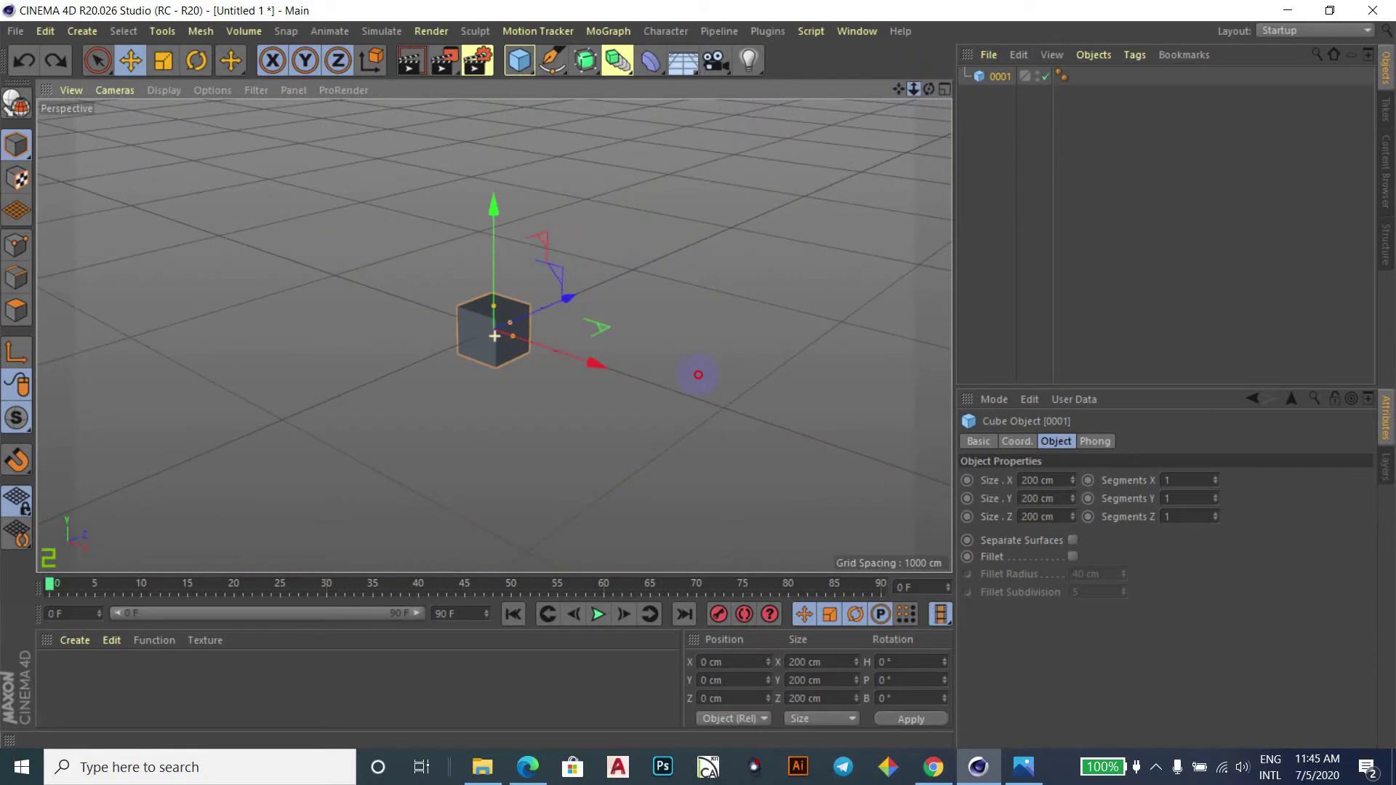
{"action": "left_click_drag", "start_coordinate": [698, 375], "coordinate": [699, 375]}
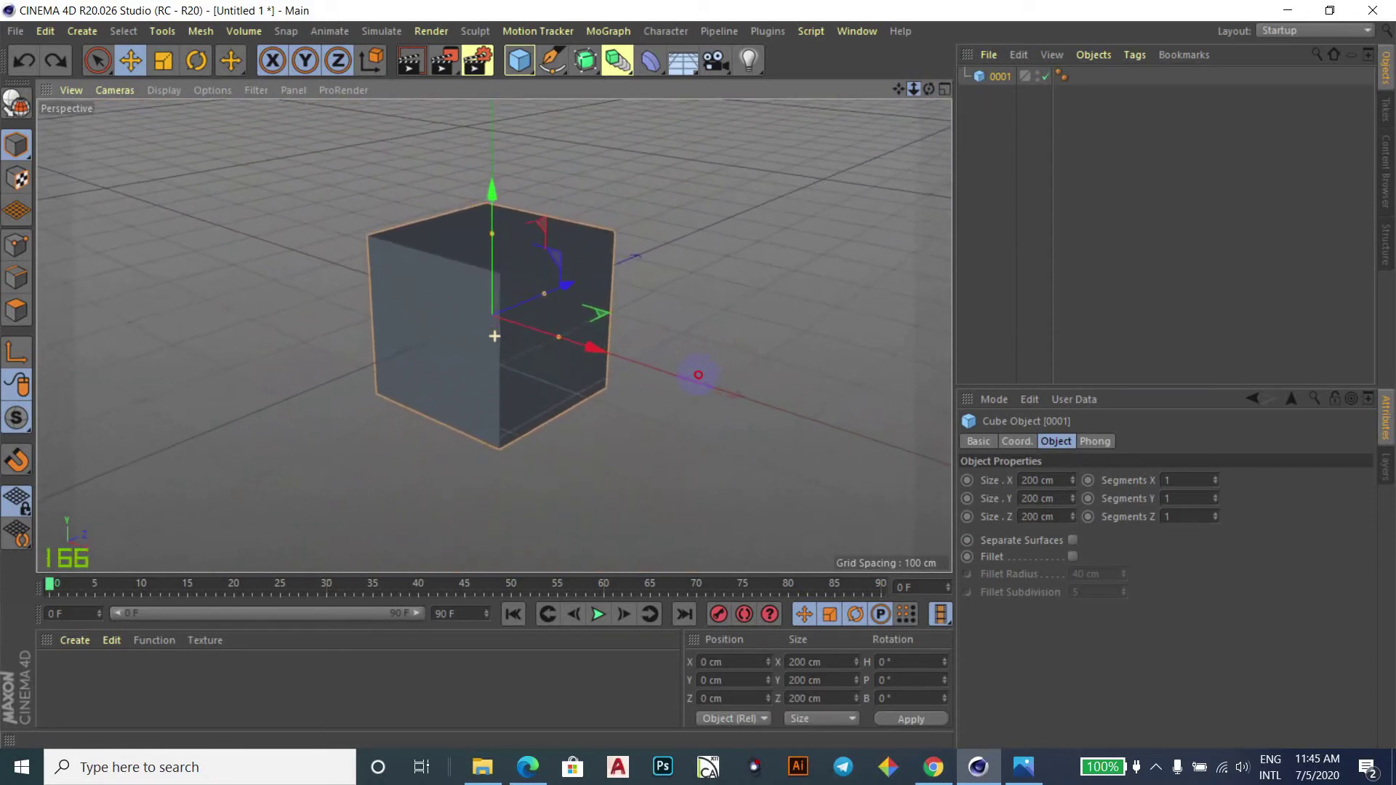
{"action": "left_click_drag", "start_coordinate": [698, 376], "coordinate": [698, 376]}
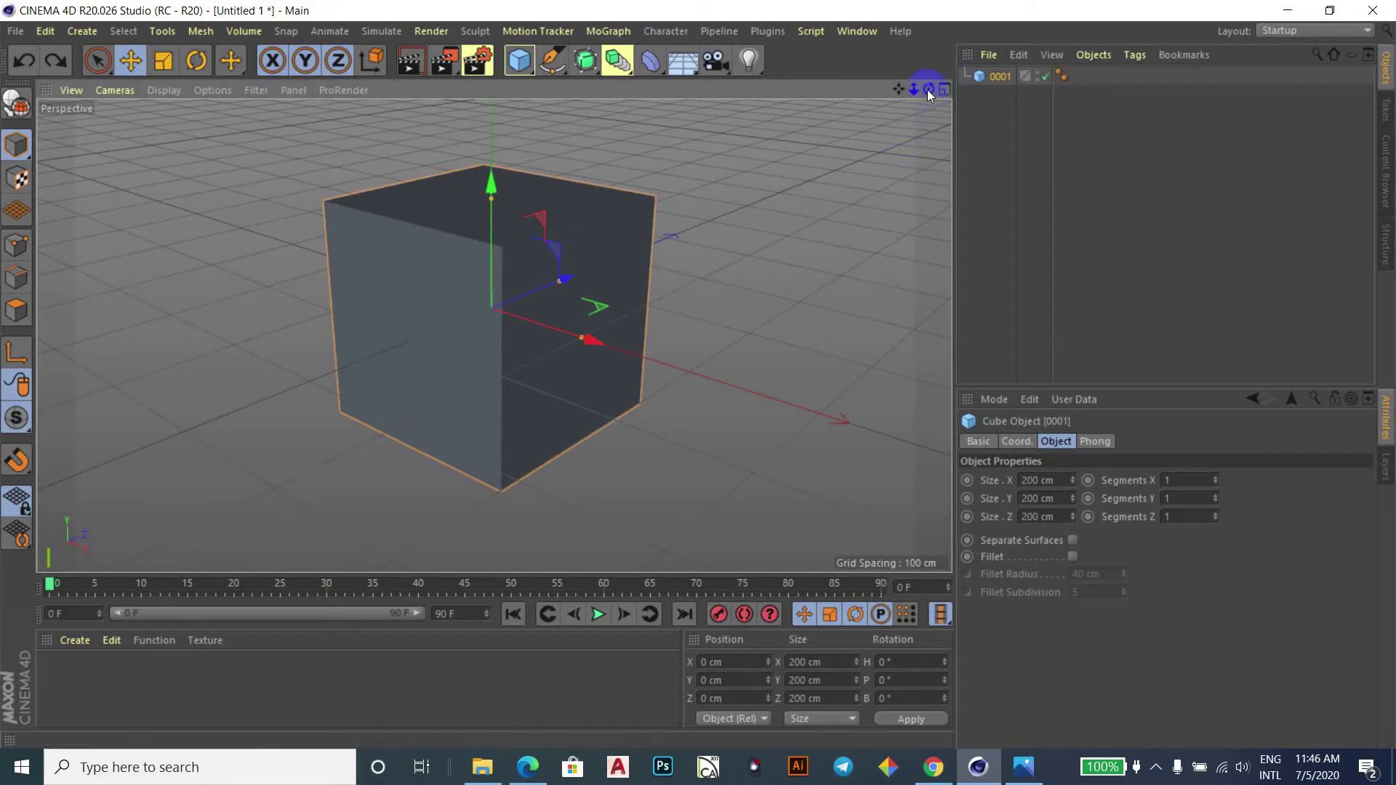
Orbit to view the cube from above, then switch to the Perspective/Top/Right/Front four-view layout.
{"action": "left_click", "coordinate": [561, 311]}
{"action": "left_click_drag", "start_coordinate": [698, 375], "coordinate": [698, 374], "text": "alt"}
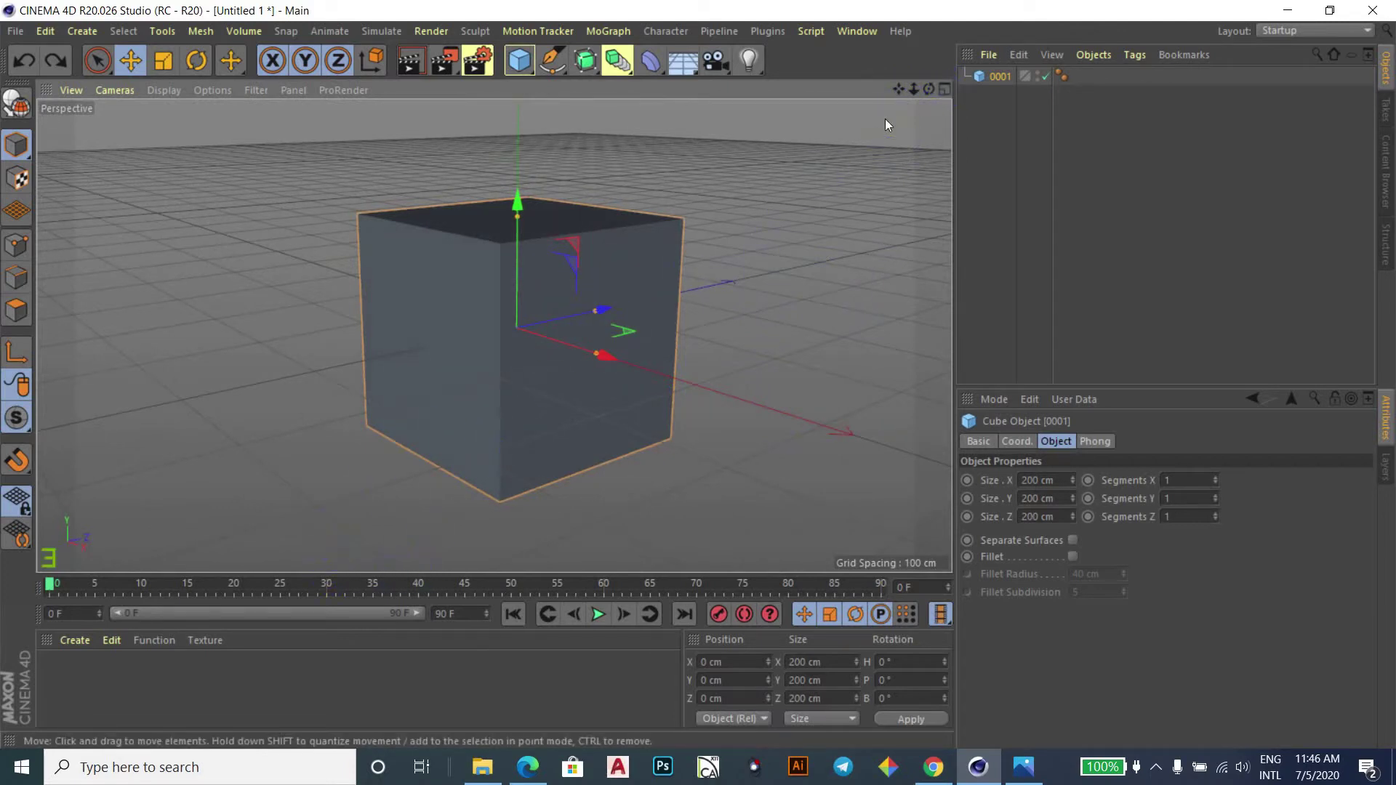
{"action": "left_click", "coordinate": [944, 89]}
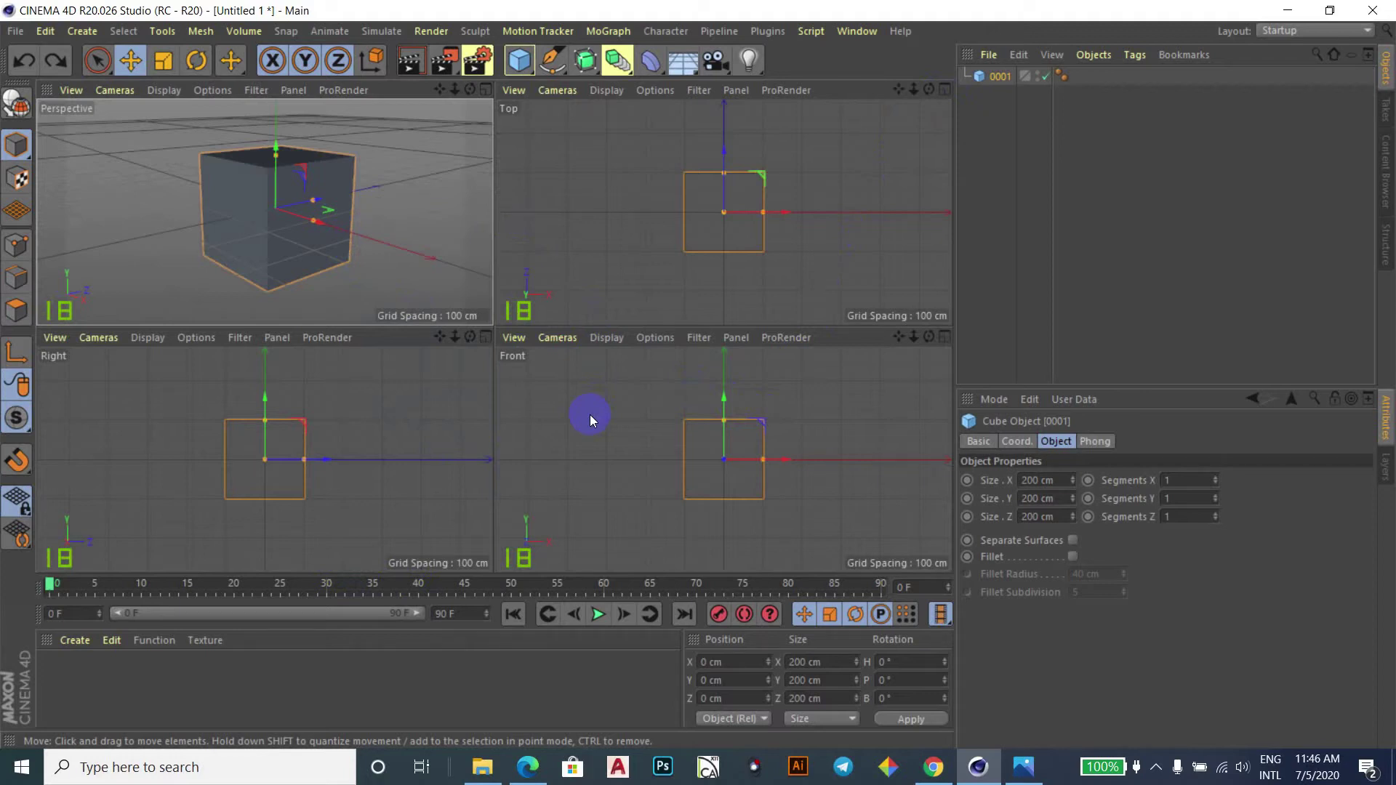
Deselect the cube, briefly maximize the Top view, then restore the four-view layout.
{"action": "left_click", "coordinate": [599, 217]}
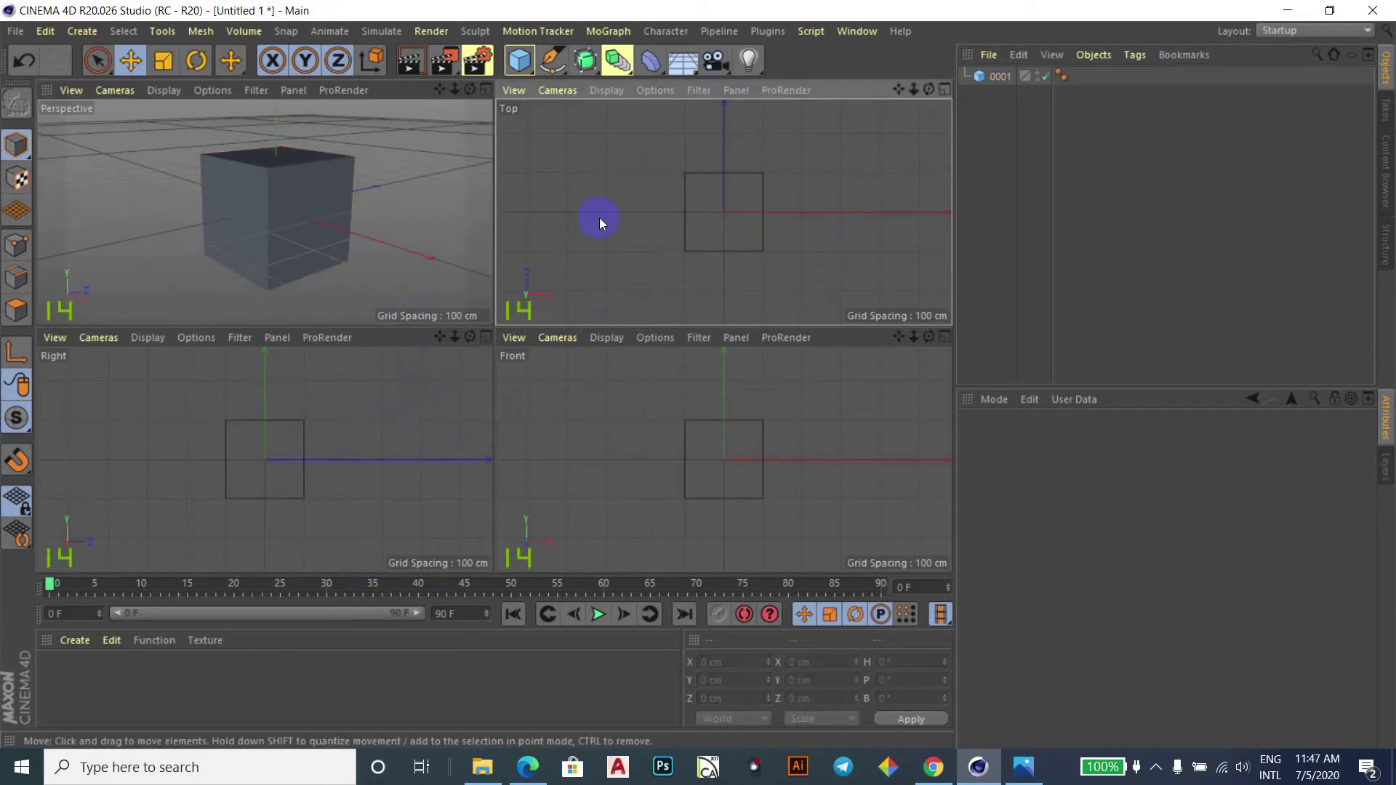
{"action": "left_click", "coordinate": [946, 90]}
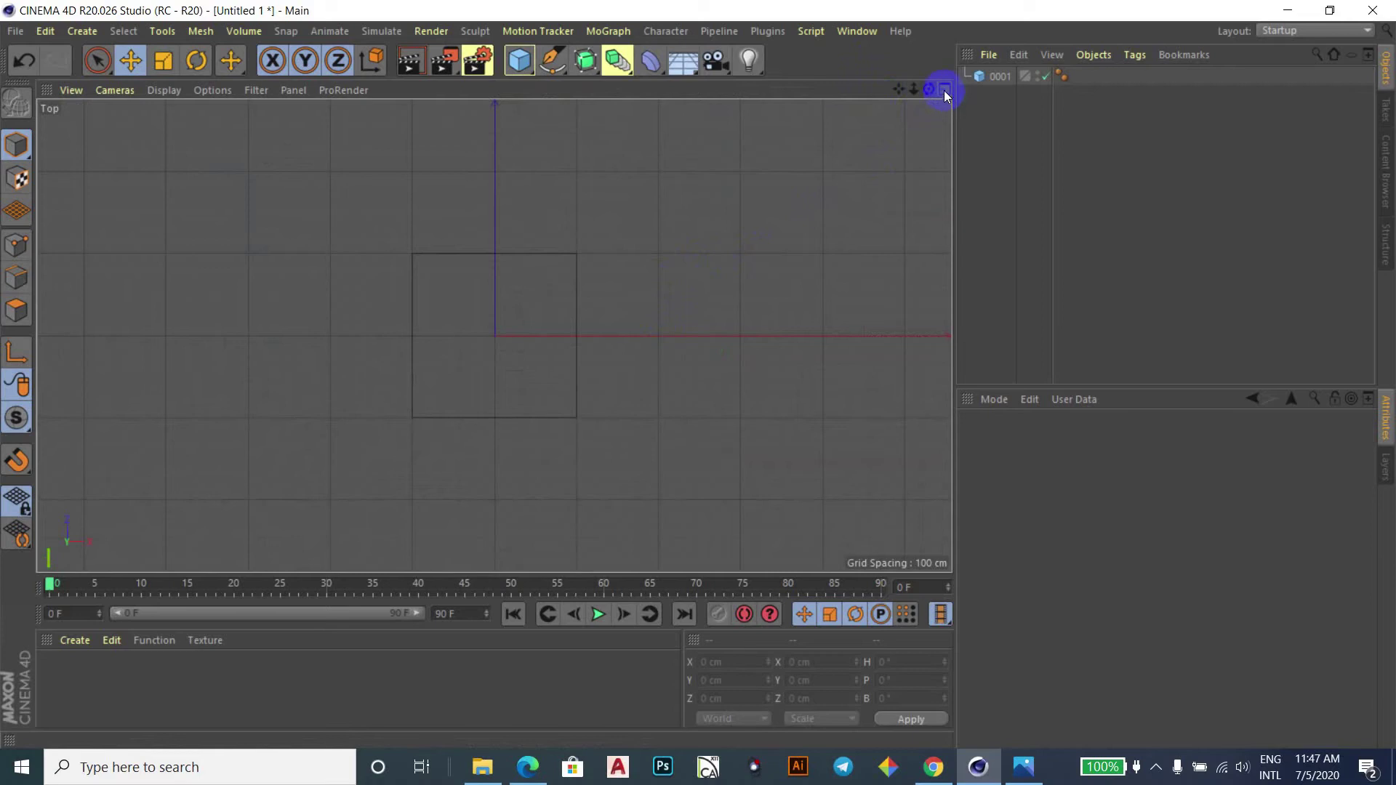
{"action": "left_click", "coordinate": [945, 91]}
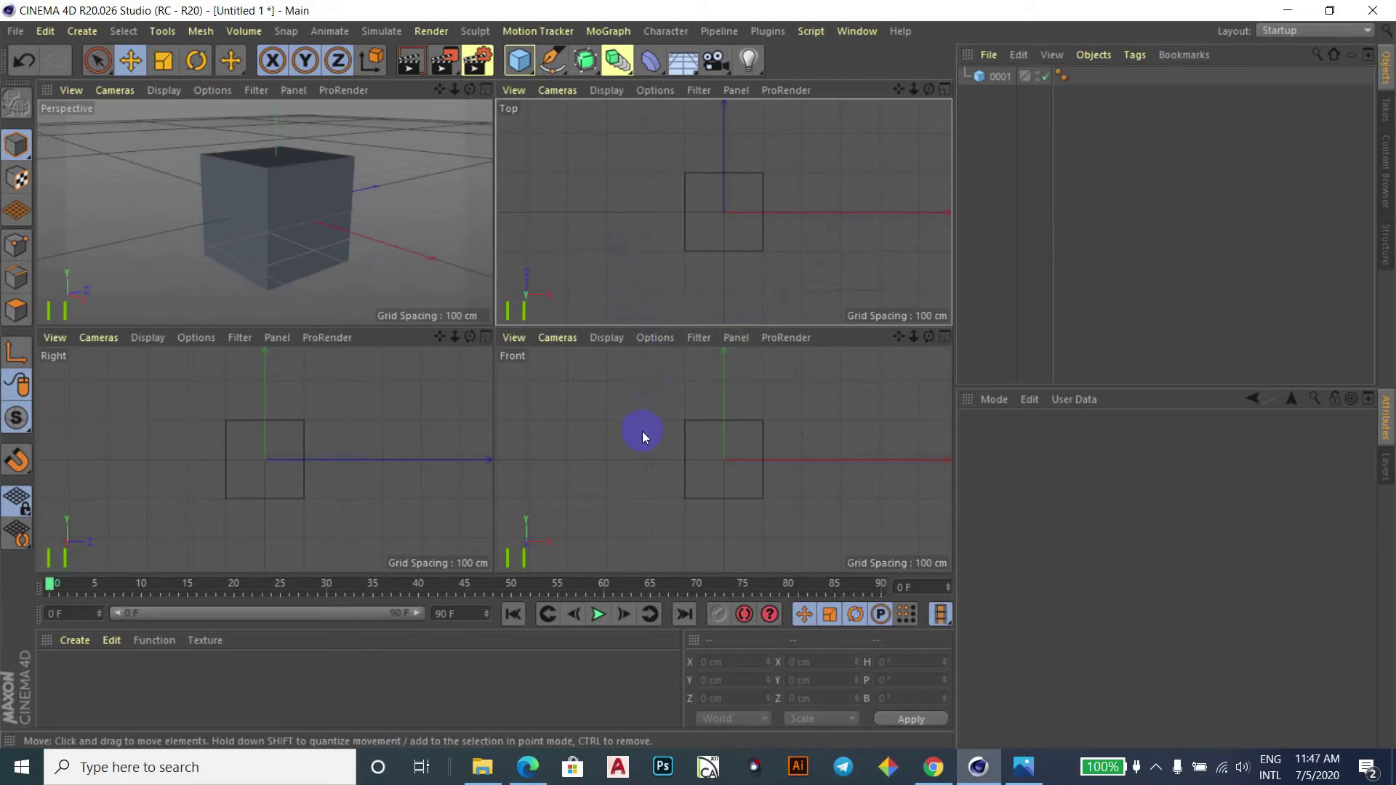
{"action": "left_click", "coordinate": [392, 232]}
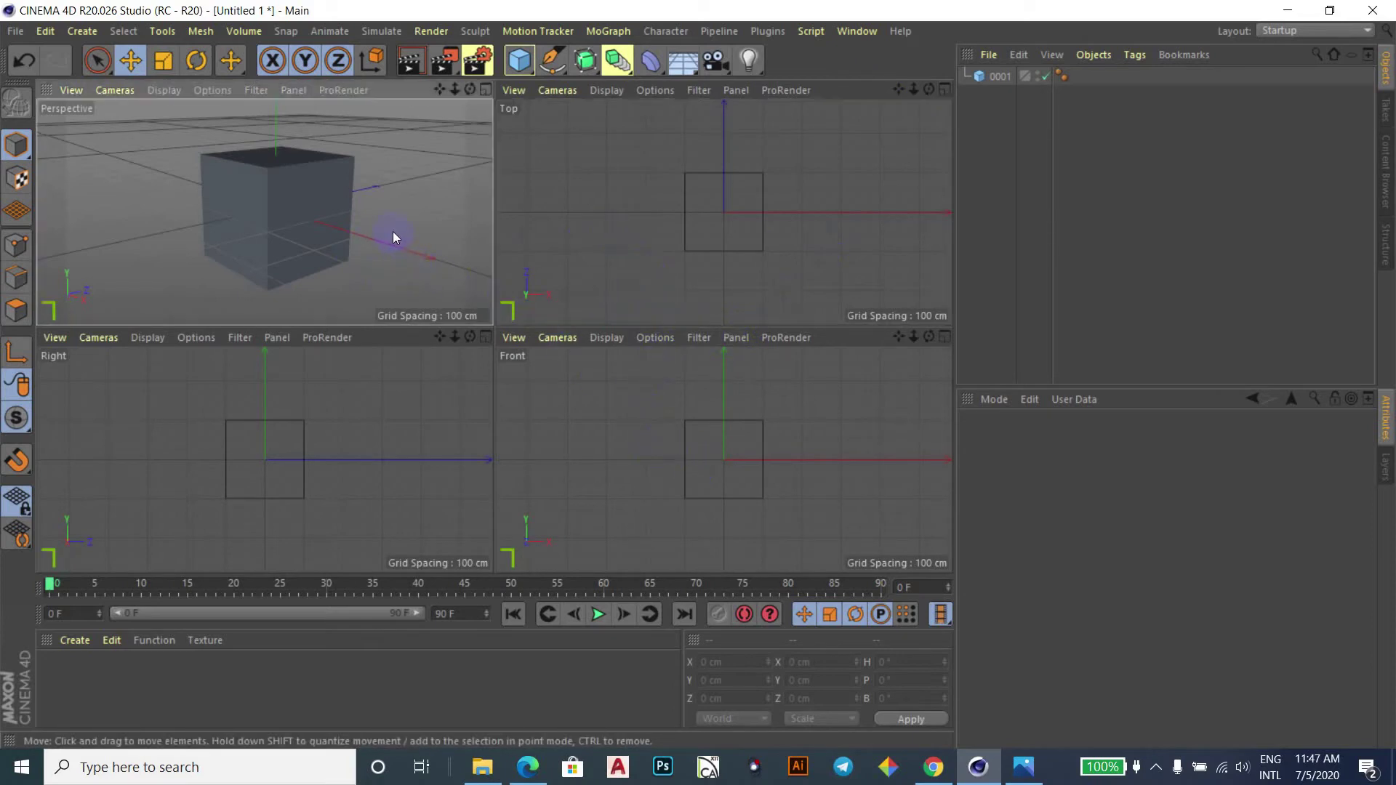
{"action": "left_click", "coordinate": [945, 93]}
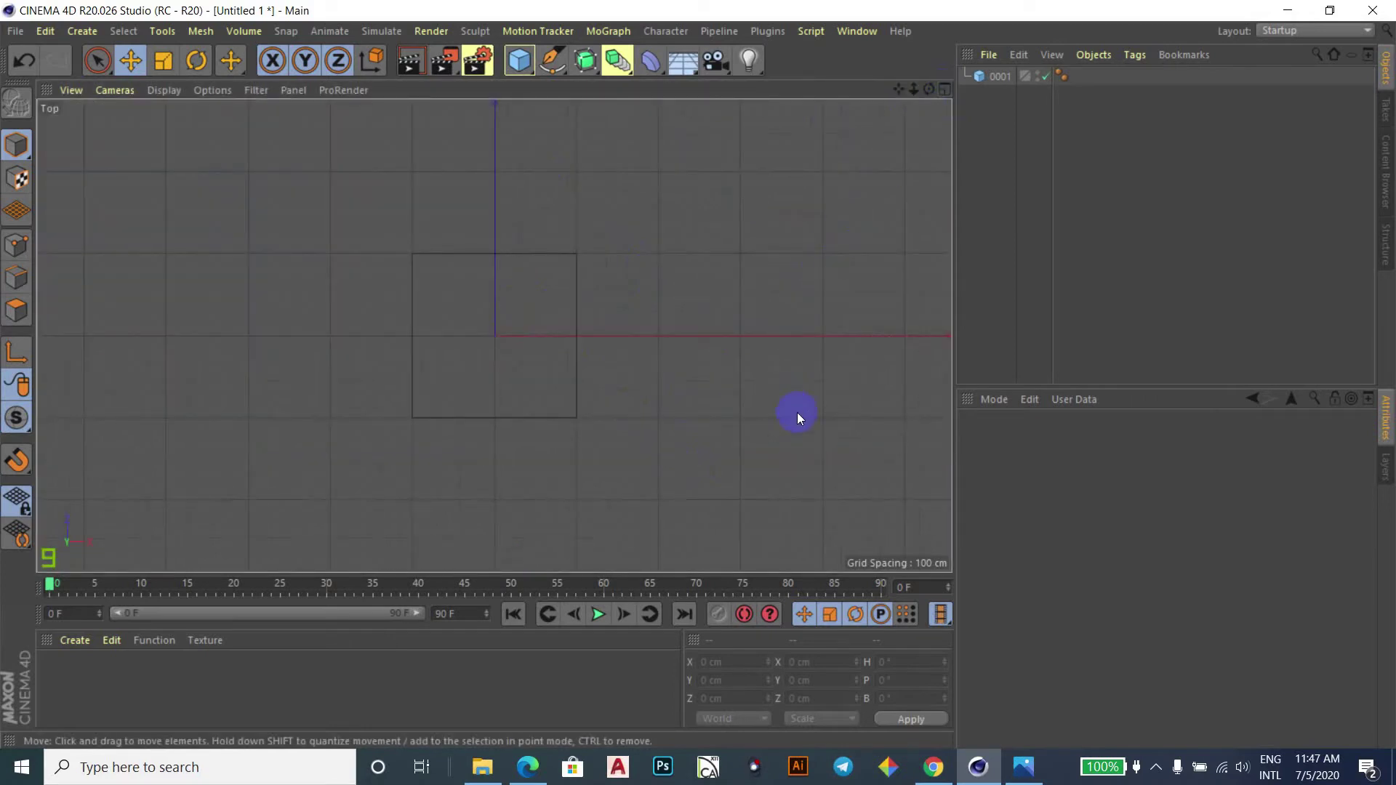
Toggle the Top view again while selecting and deselecting the cube, ending with Perspective maximized.
{"action": "left_click", "coordinate": [945, 90]}
{"action": "left_click", "coordinate": [750, 205]}
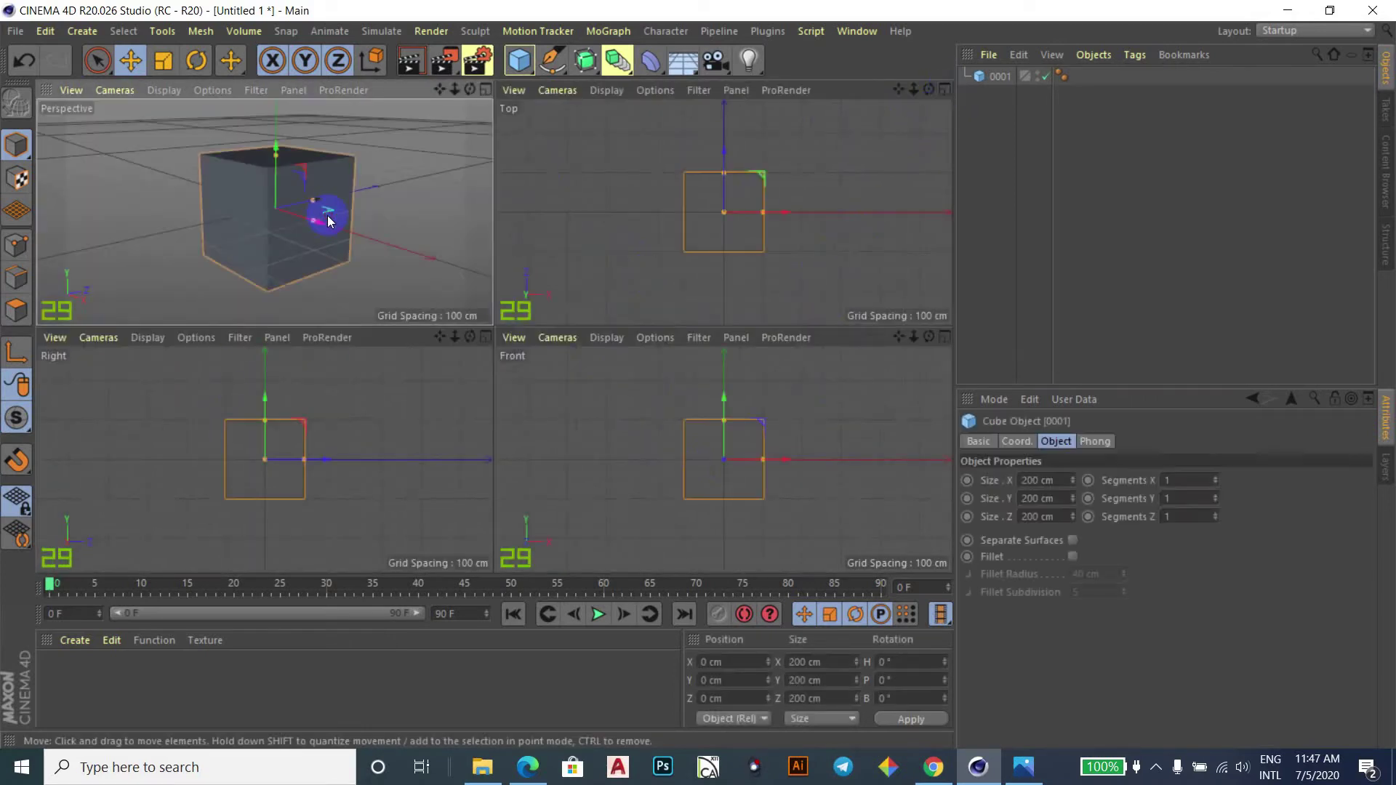
{"action": "left_click", "coordinate": [945, 90]}
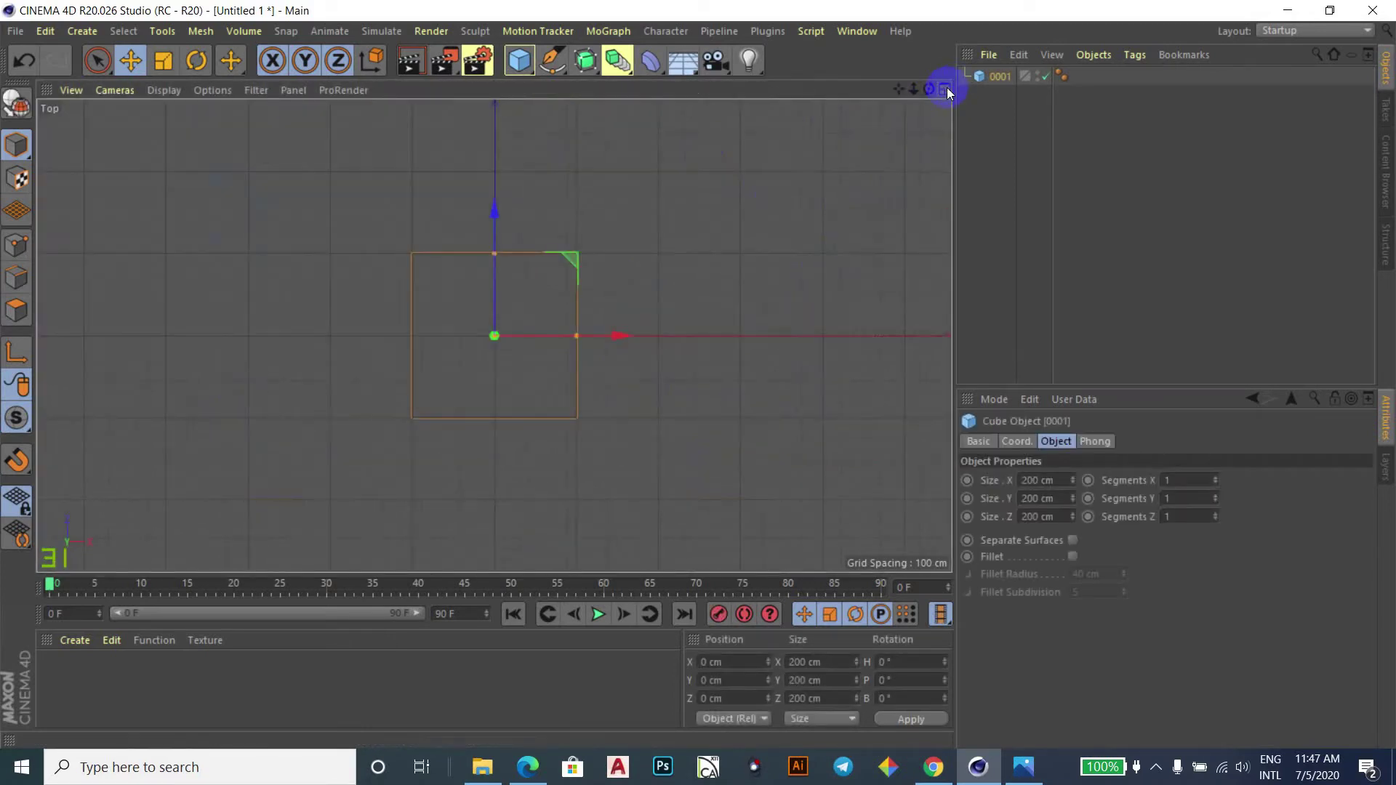
{"action": "left_click", "coordinate": [487, 351]}
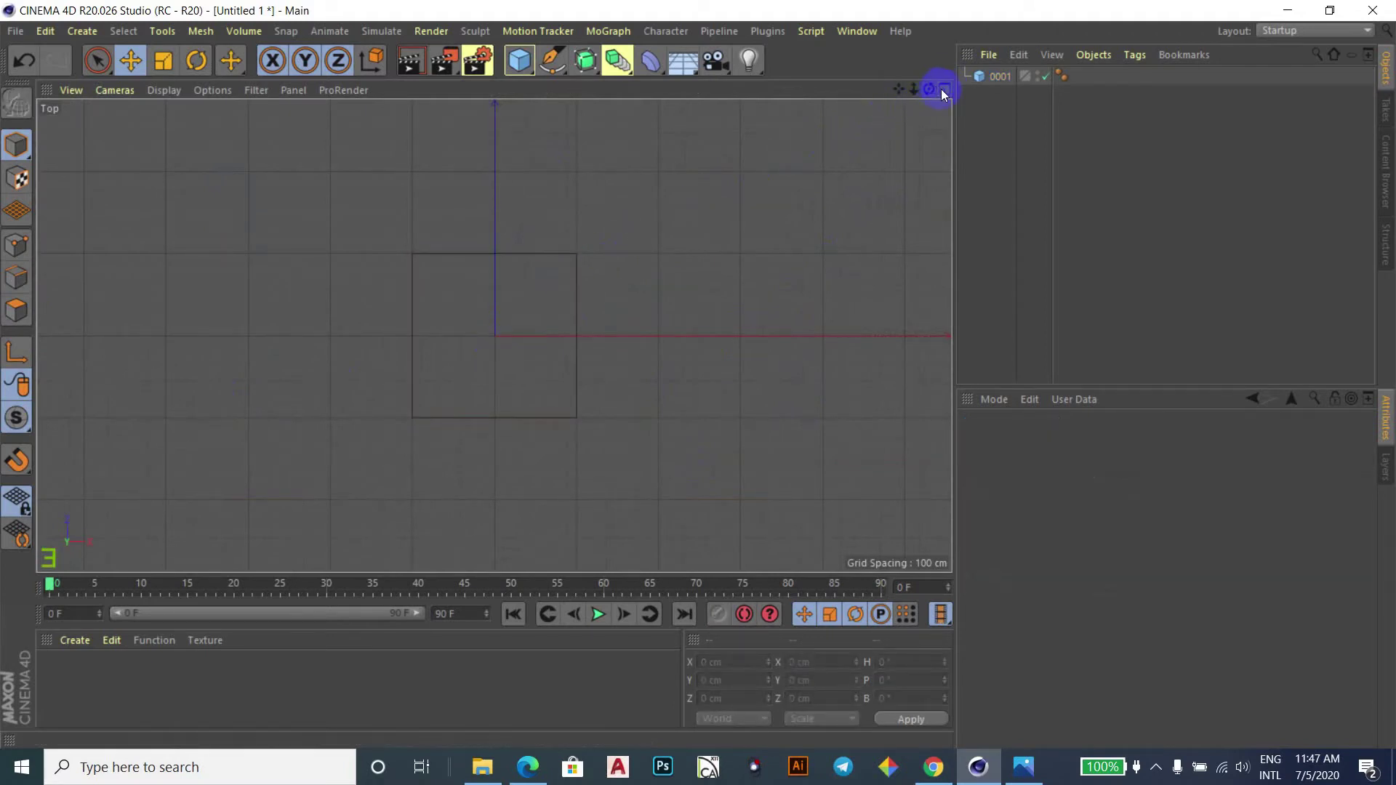
{"action": "left_click", "coordinate": [945, 89]}
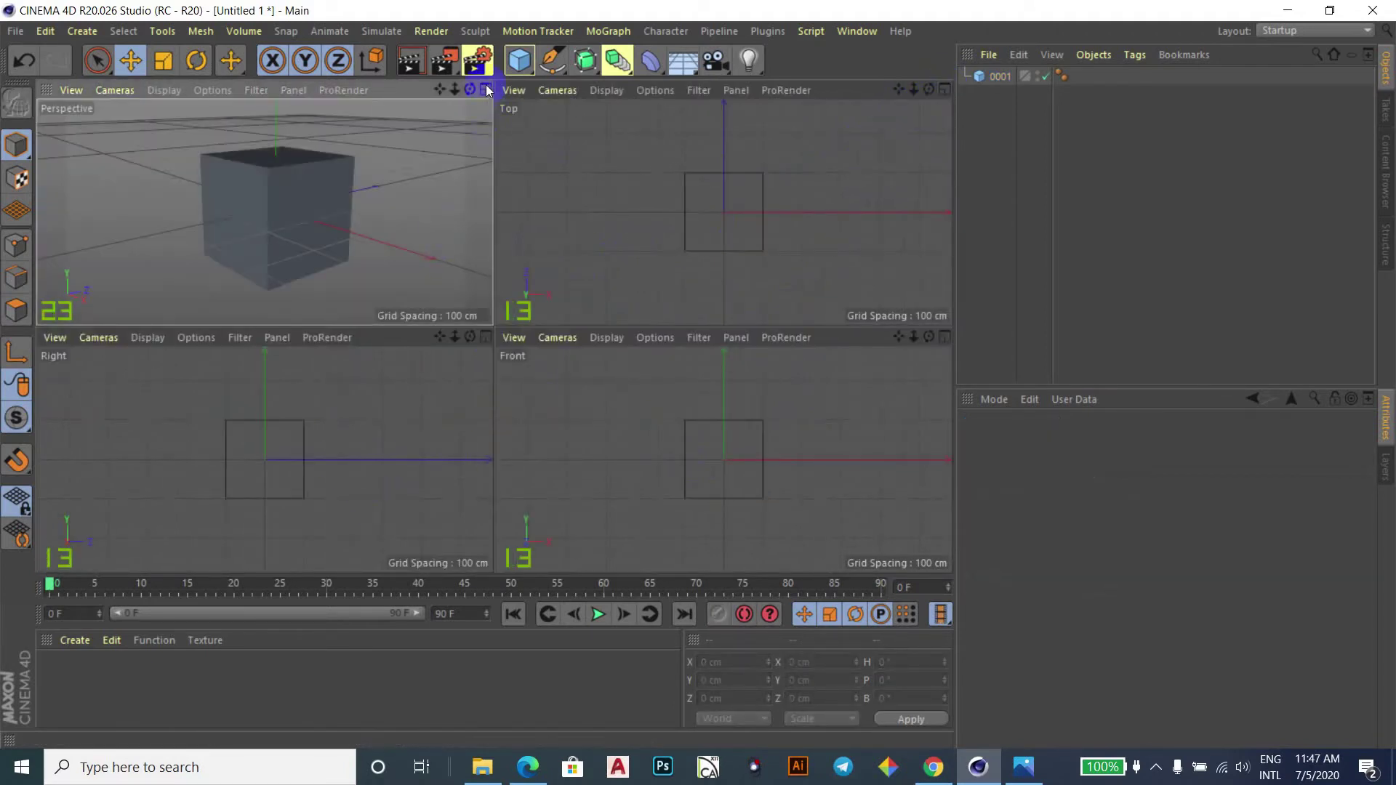
{"action": "left_click", "coordinate": [486, 89]}
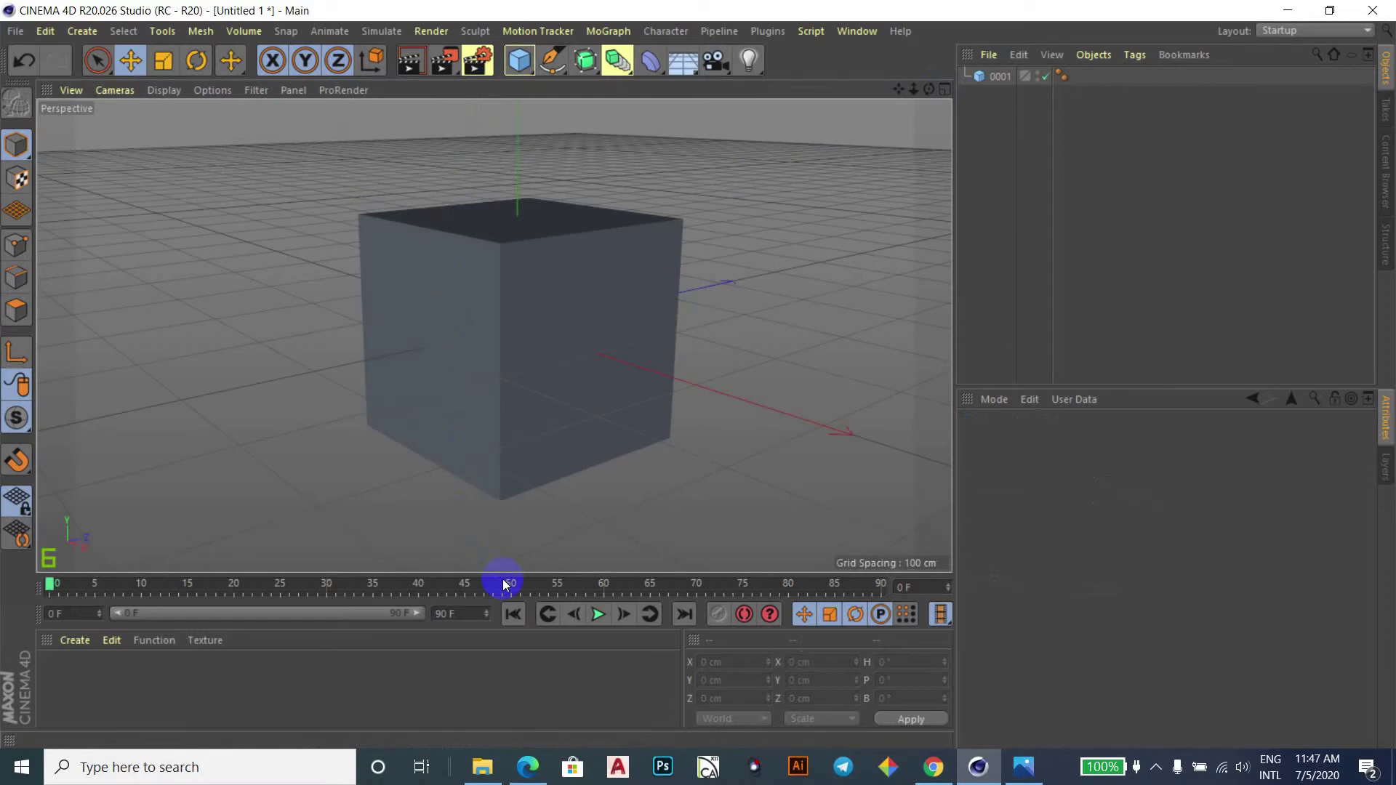
Return to four views, then briefly maximize and restore the Front and Right views.
{"action": "left_click", "coordinate": [945, 89]}
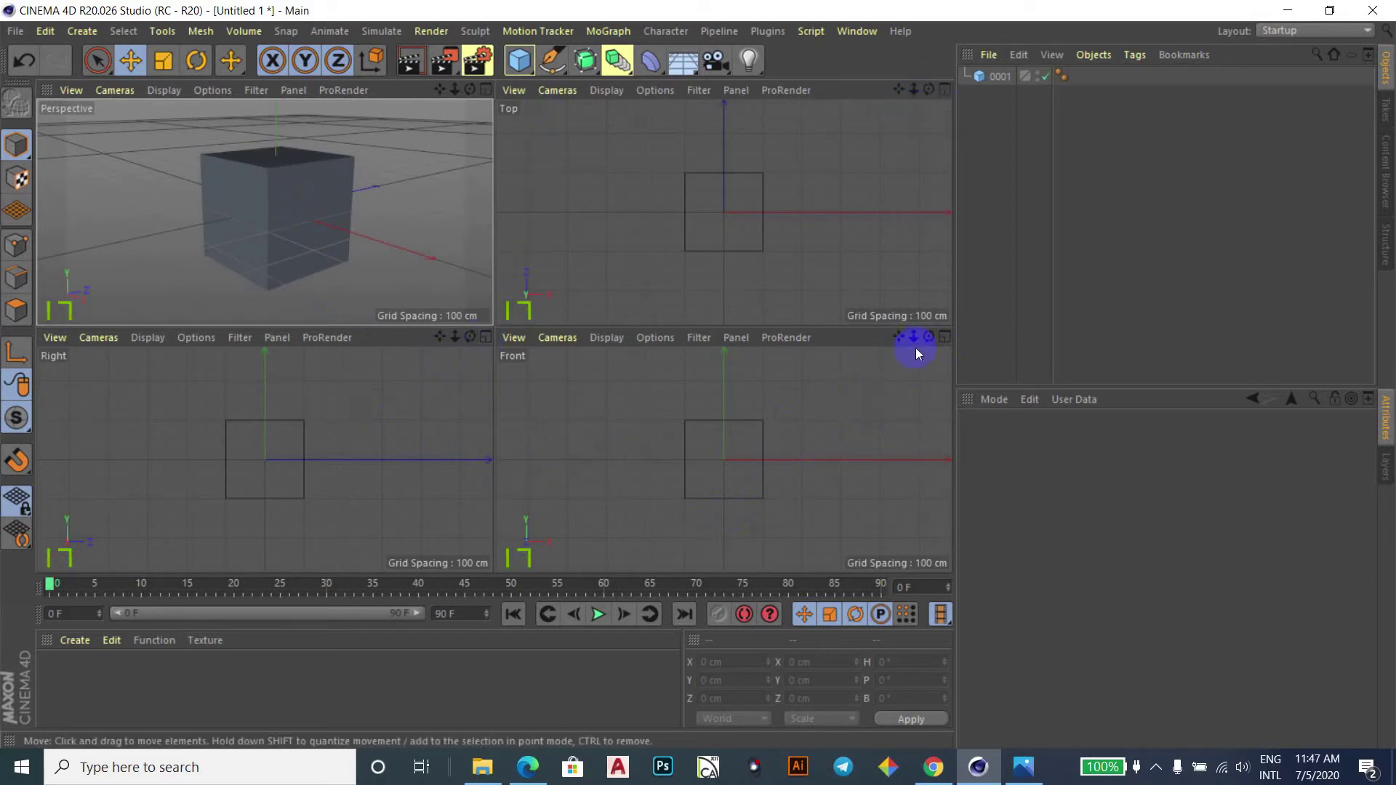
{"action": "left_click", "coordinate": [945, 337]}
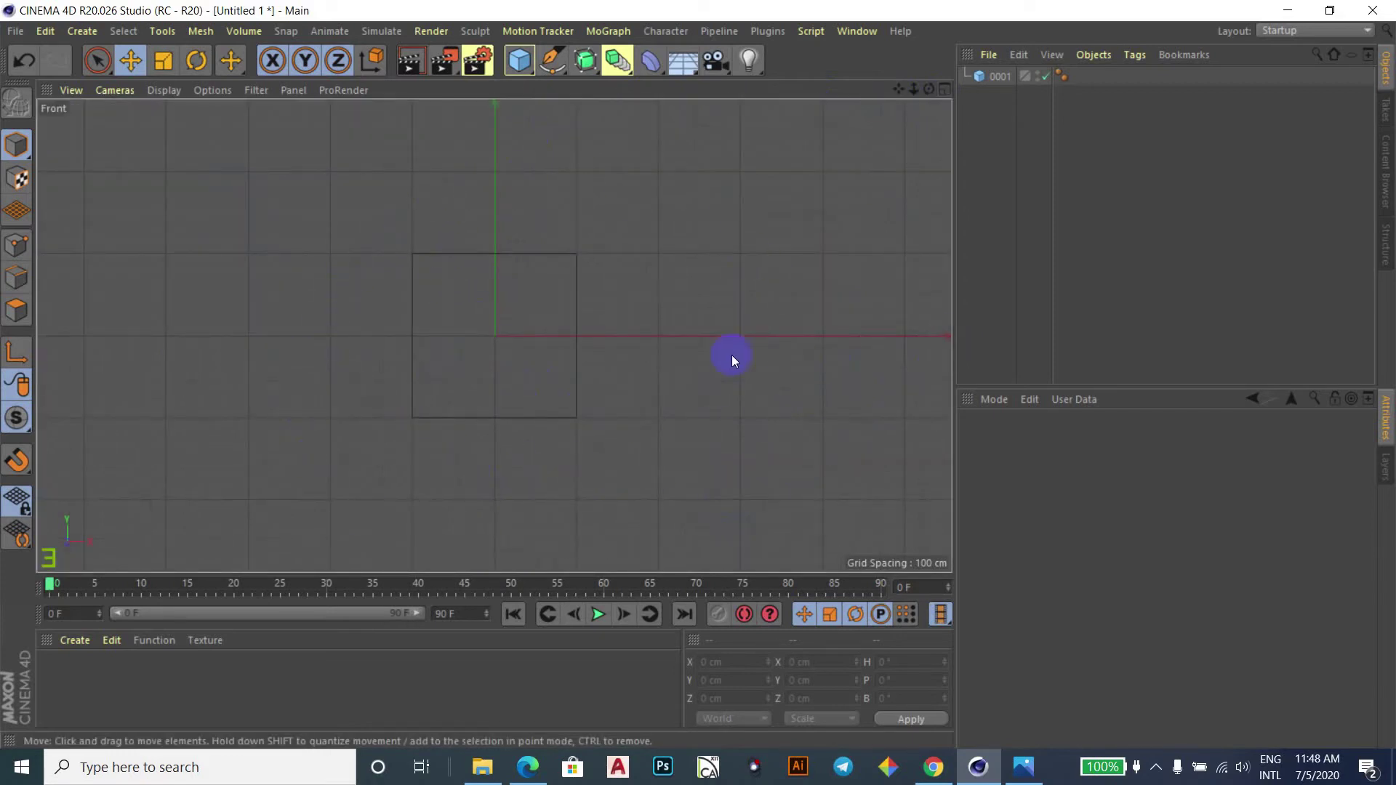
{"action": "left_click", "coordinate": [945, 89]}
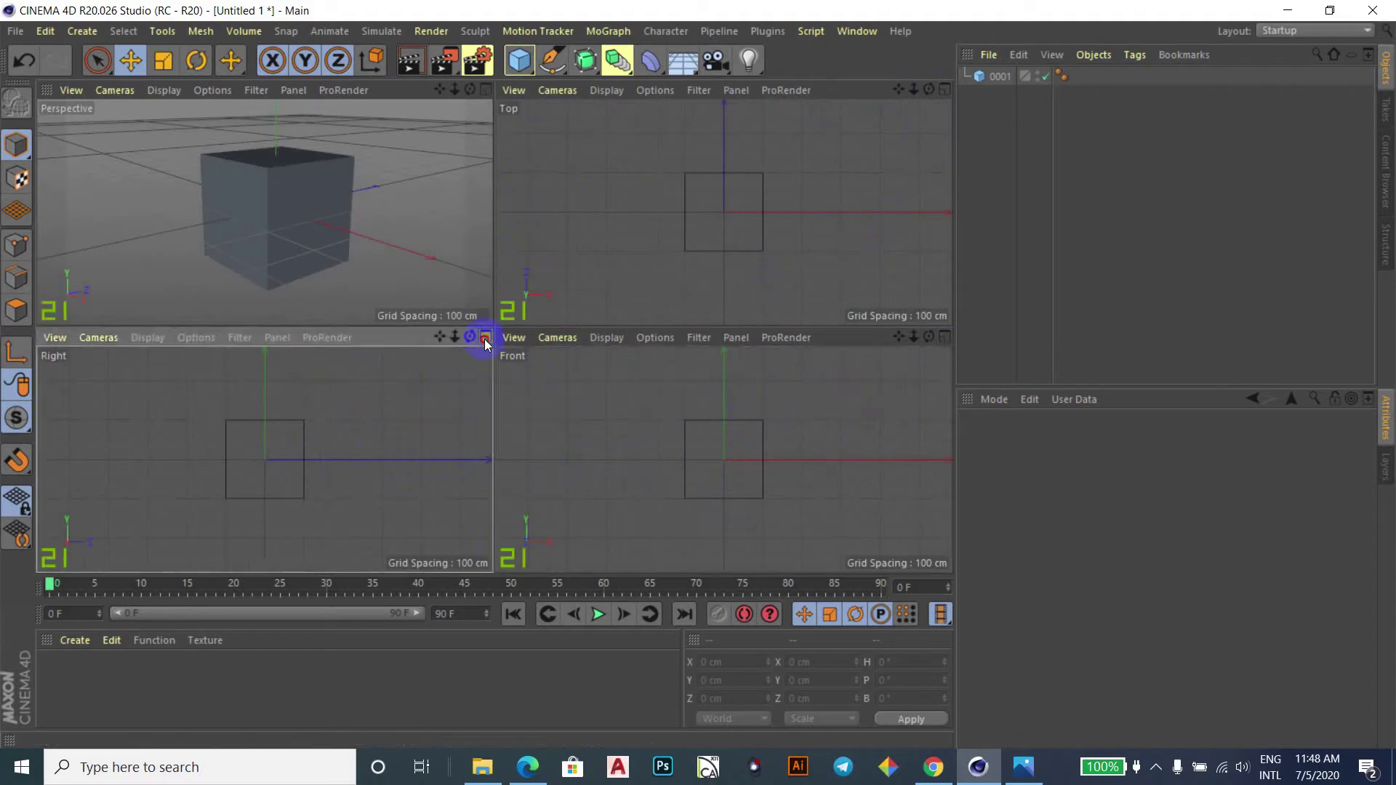
{"action": "left_click", "coordinate": [486, 337]}
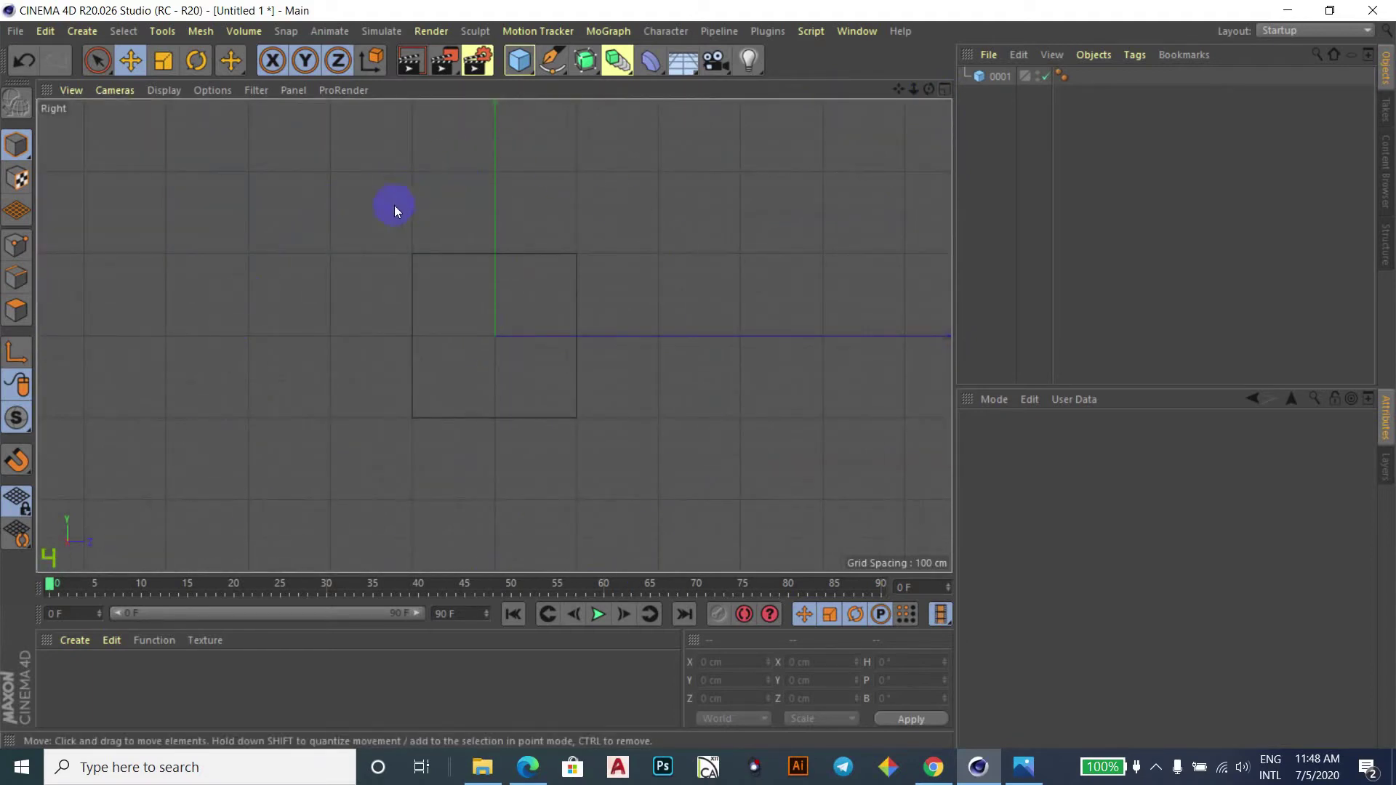
{"action": "left_click", "coordinate": [944, 89]}
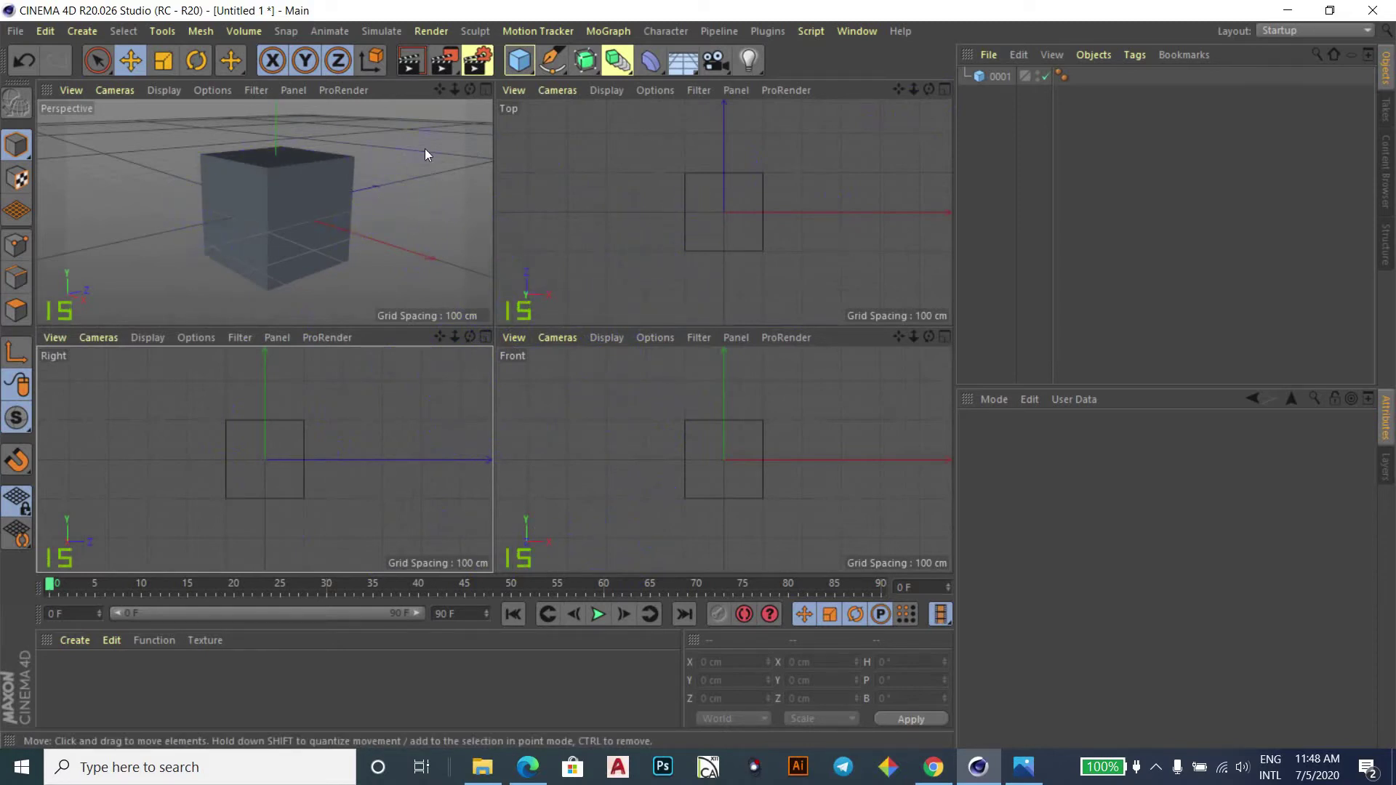
Maximize the Perspective view and select the 200 cm cube in it.
{"action": "left_click", "coordinate": [486, 91]}
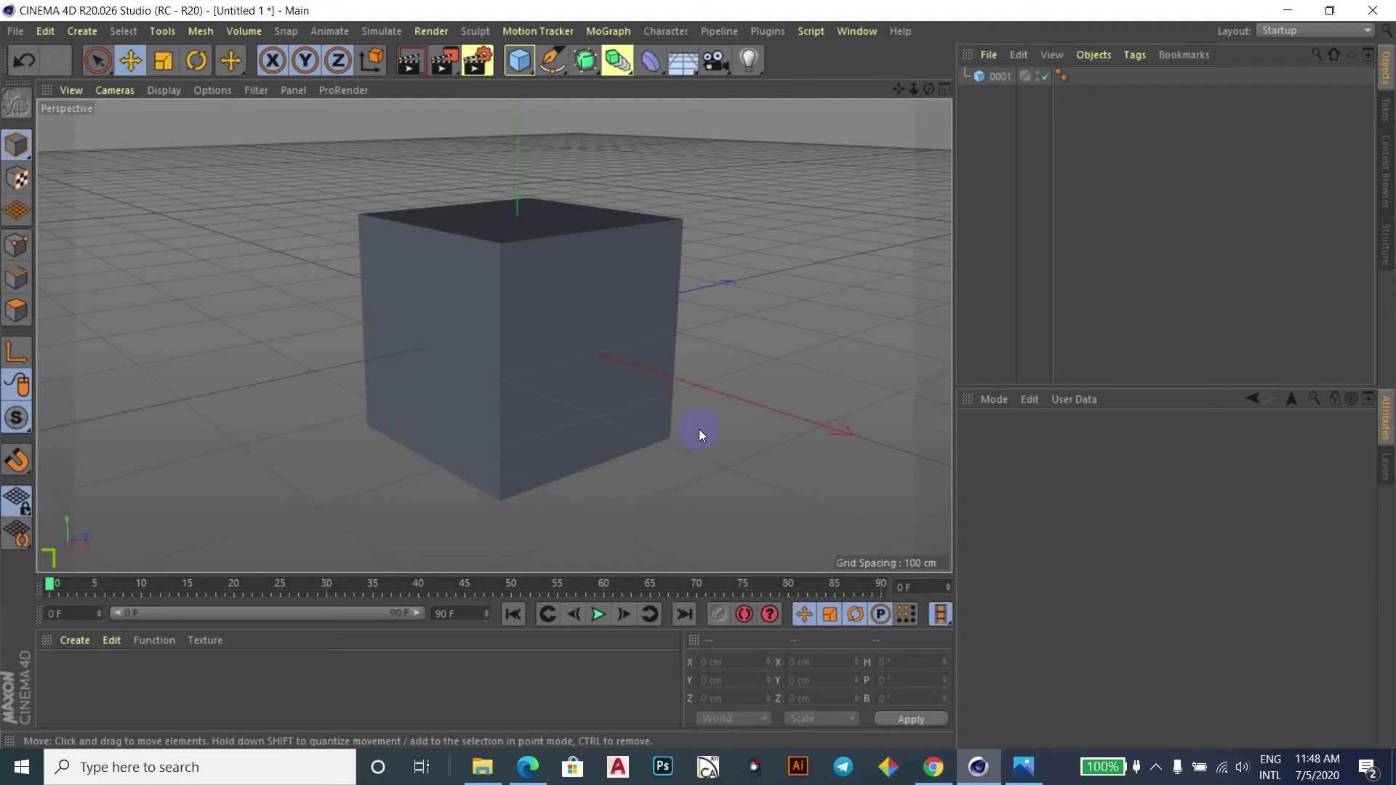
{"action": "left_click", "coordinate": [623, 317]}
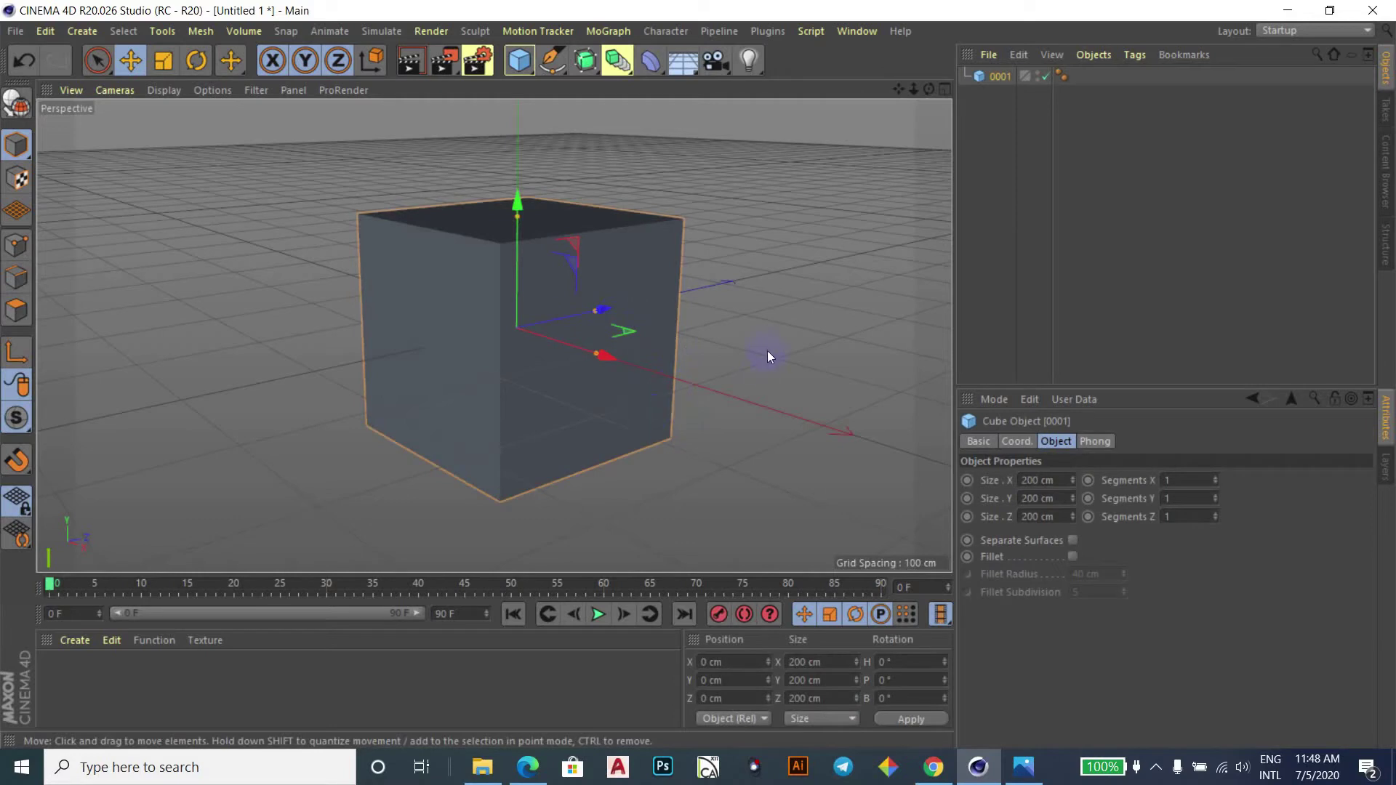
{"action": "left_click", "coordinate": [891, 90]}
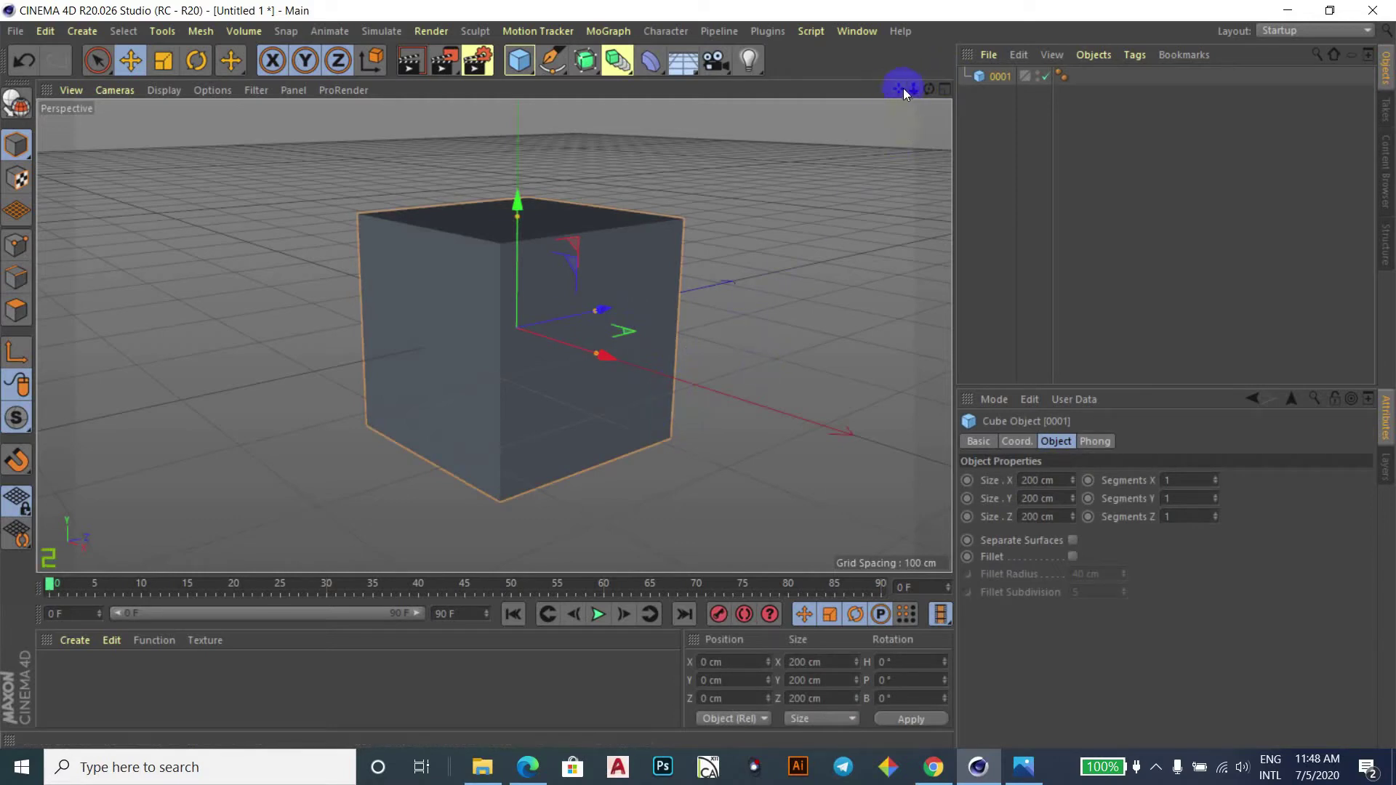
{"action": "left_click", "coordinate": [873, 96]}
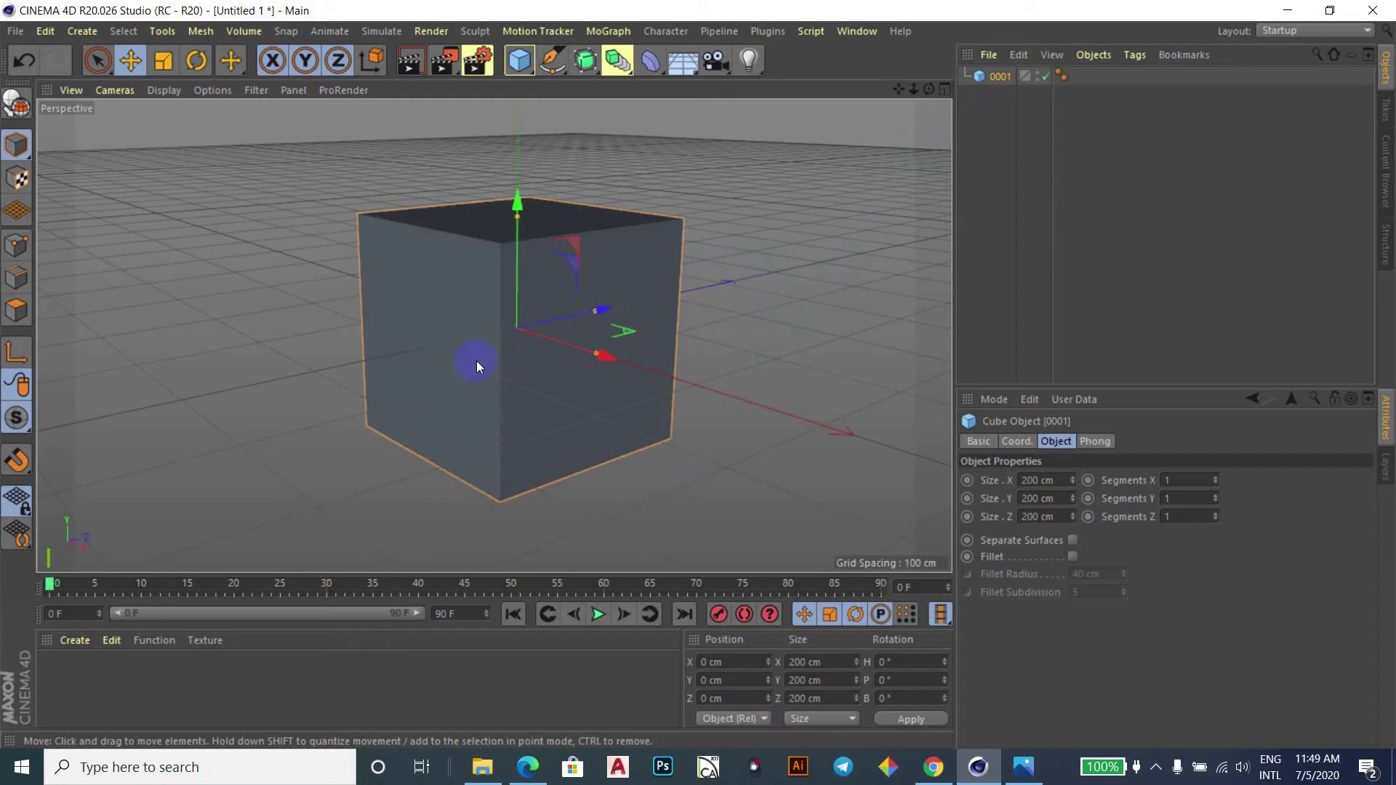
{"action": "scroll", "coordinate": [496, 351], "scroll_direction": "up", "scroll_amount": 3}
{"action": "scroll", "coordinate": [496, 351], "scroll_direction": "up", "scroll_amount": 2}
{"action": "scroll", "coordinate": [496, 351], "scroll_direction": "down", "scroll_amount": 5}
{"action": "scroll", "coordinate": [496, 351], "scroll_direction": "down", "scroll_amount": 2}
{"action": "scroll", "coordinate": [496, 351], "scroll_direction": "up", "scroll_amount": 1}
{"action": "scroll", "coordinate": [496, 352], "scroll_direction": "down", "scroll_amount": 1}
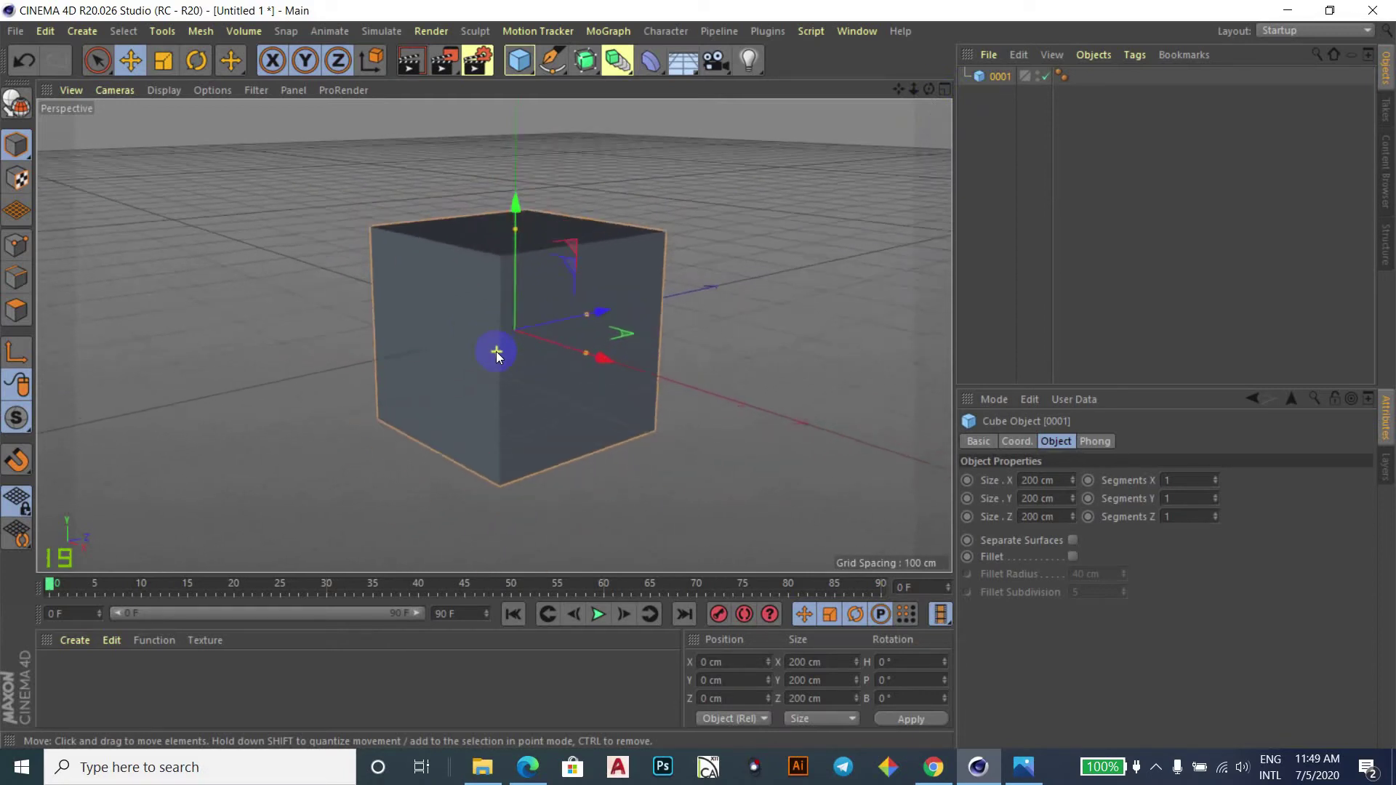
{"action": "scroll", "coordinate": [496, 351], "scroll_direction": "up", "scroll_amount": 4}
{"action": "scroll", "coordinate": [496, 351], "scroll_direction": "up", "scroll_amount": 2}
{"action": "scroll", "coordinate": [496, 351], "scroll_direction": "down", "scroll_amount": 4}
{"action": "scroll", "coordinate": [496, 351], "scroll_direction": "down", "scroll_amount": 2}
{"action": "scroll", "coordinate": [496, 351], "scroll_direction": "up", "scroll_amount": 1}
{"action": "scroll", "coordinate": [496, 352], "scroll_direction": "up", "scroll_amount": 2}
{"action": "scroll", "coordinate": [496, 351], "scroll_direction": "down", "scroll_amount": 3}
{"action": "scroll", "coordinate": [496, 351], "scroll_direction": "up", "scroll_amount": 3}
{"action": "scroll", "coordinate": [496, 351], "scroll_direction": "down", "scroll_amount": 1}
{"action": "scroll", "coordinate": [496, 352], "scroll_direction": "down", "scroll_amount": 3}
{"action": "scroll", "coordinate": [496, 351], "scroll_direction": "up", "scroll_amount": 4}
{"action": "scroll", "coordinate": [496, 352], "scroll_direction": "down", "scroll_amount": 1}
{"action": "scroll", "coordinate": [496, 352], "scroll_direction": "up", "scroll_amount": 1}
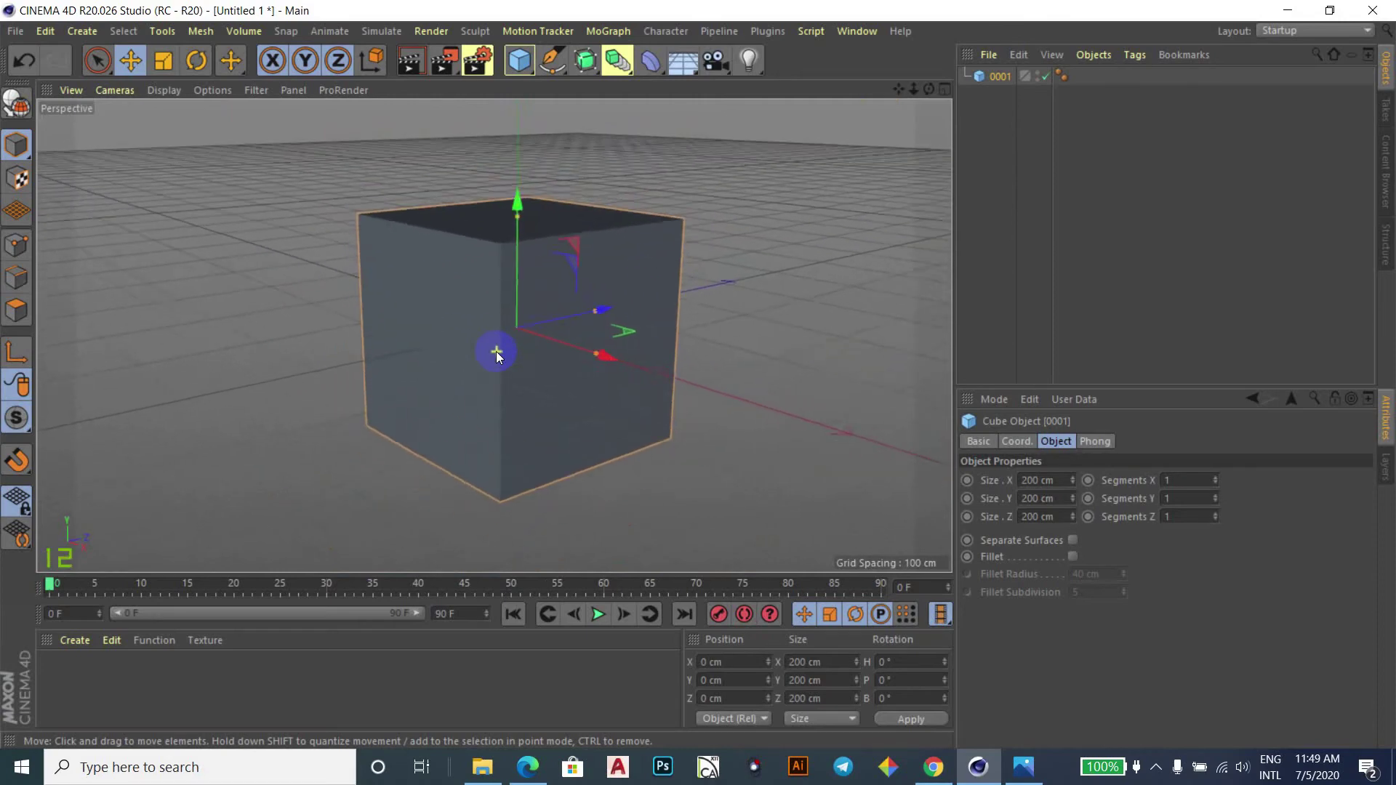
{"action": "scroll", "coordinate": [496, 351], "scroll_direction": "down", "scroll_amount": 1}
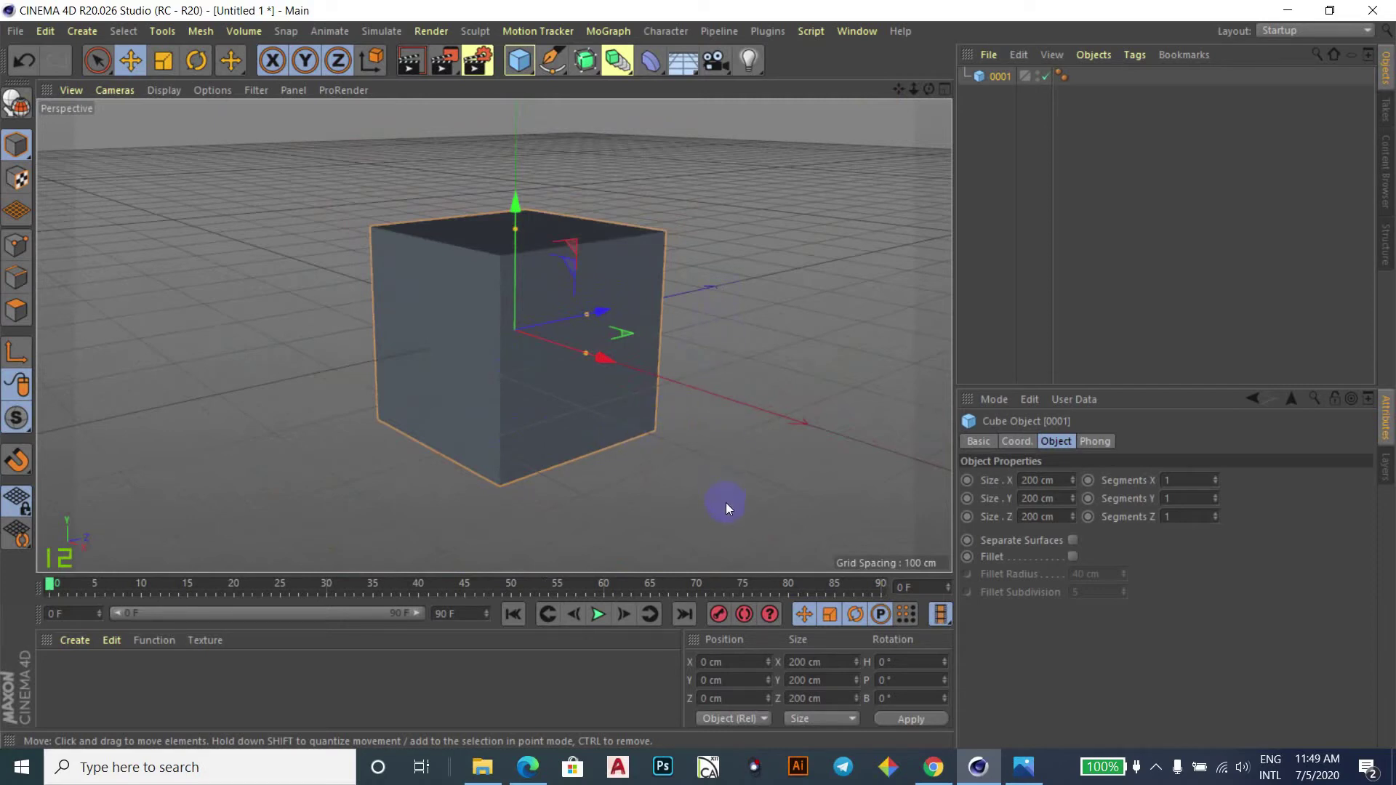
Show all four views, pan the Top view slightly, then maximize and restore it.
{"action": "middle_click", "coordinate": [730, 331]}
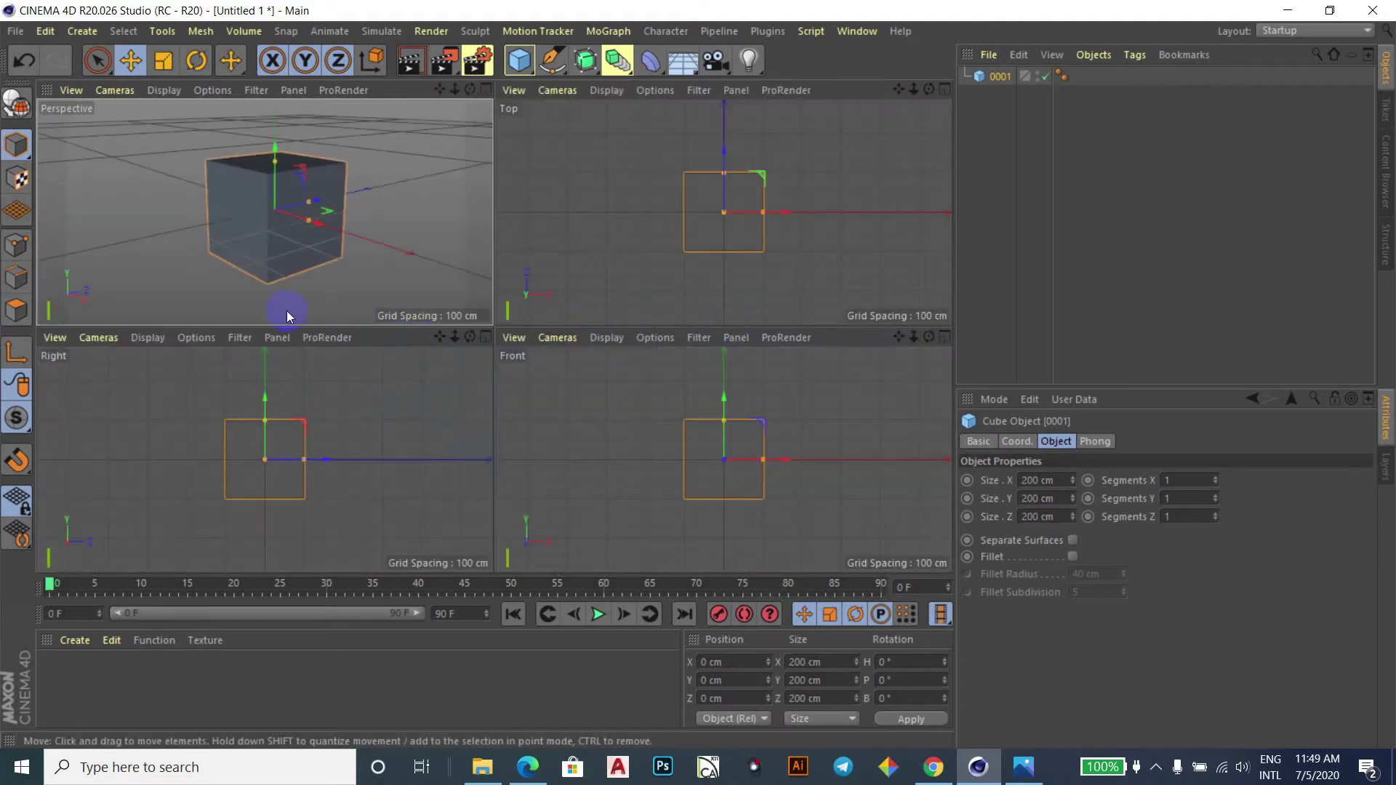
{"action": "middle_click_drag", "start_coordinate": [654, 252], "coordinate": [666, 246], "text": "alt"}
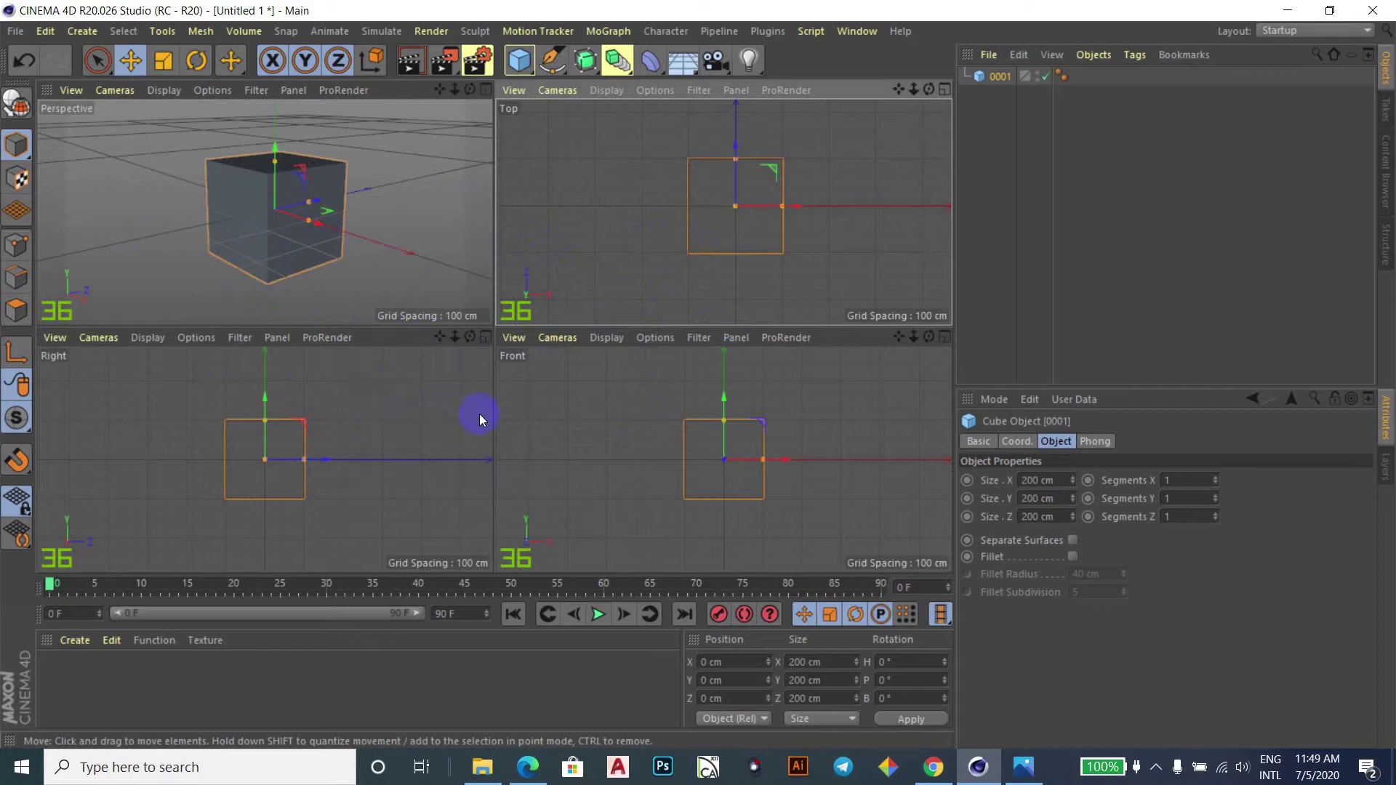
{"action": "middle_click", "coordinate": [604, 191]}
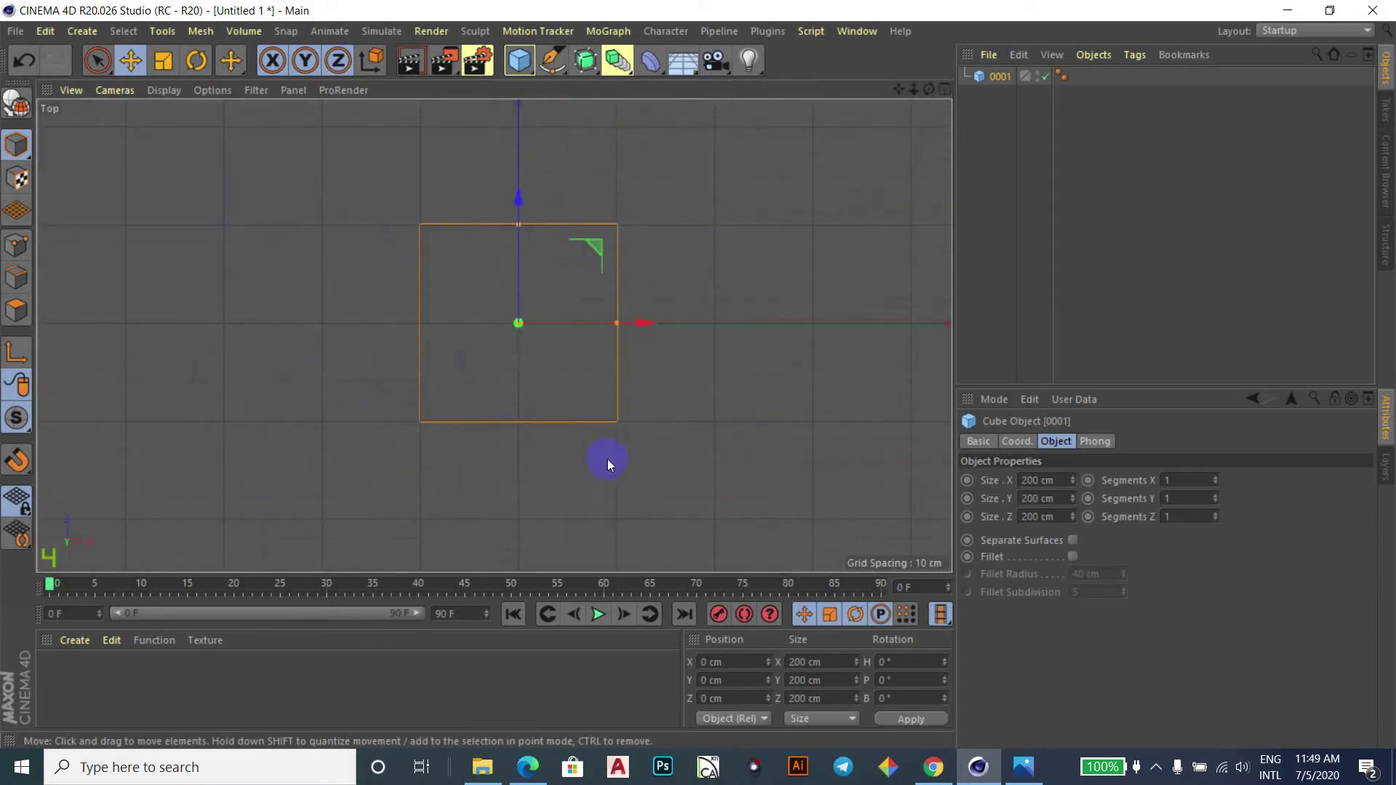
{"action": "middle_click", "coordinate": [696, 291]}
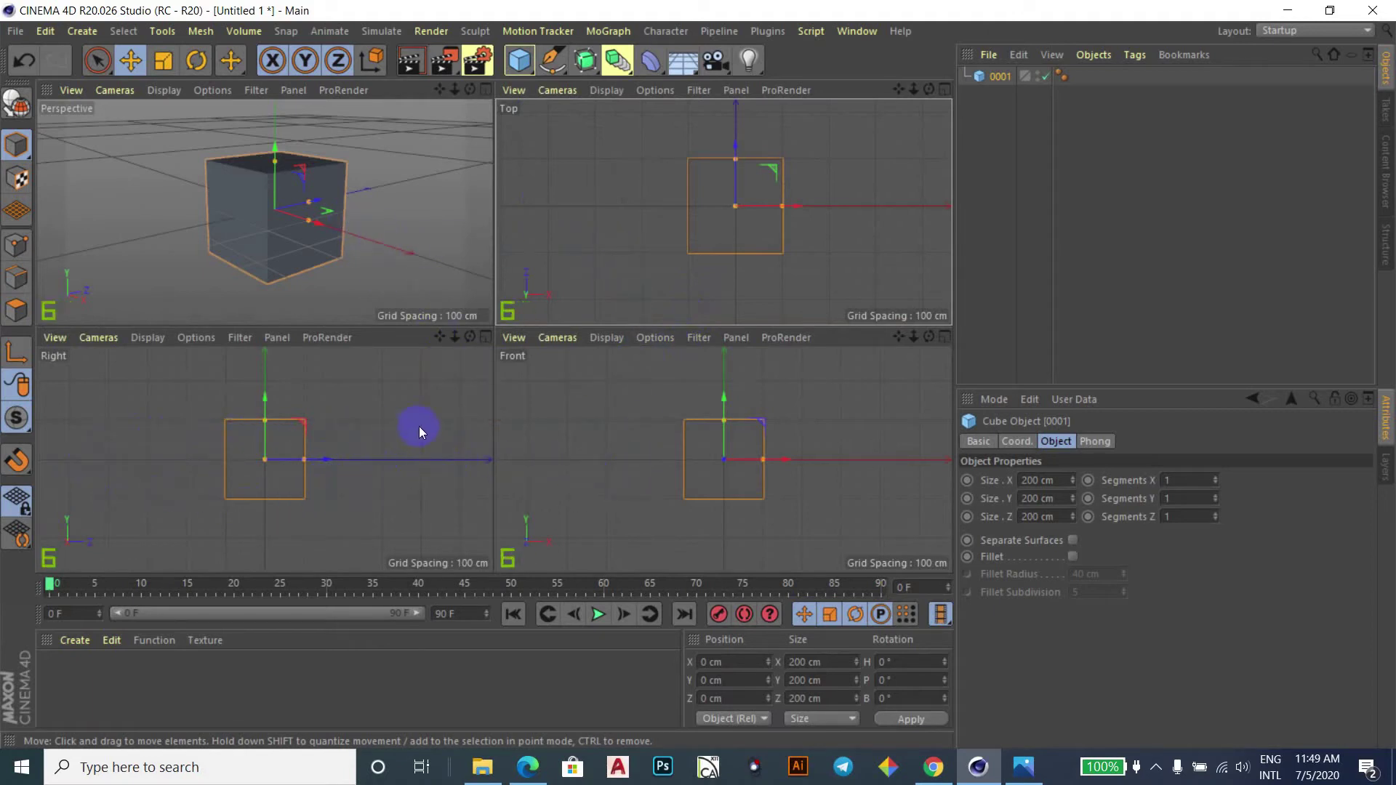
{"action": "left_click", "coordinate": [382, 429]}
{"action": "scroll", "coordinate": [394, 457], "scroll_direction": "up", "scroll_amount": 2}
{"action": "scroll", "coordinate": [396, 469], "scroll_direction": "up", "scroll_amount": 2}
{"action": "scroll", "coordinate": [396, 471], "scroll_direction": "down", "scroll_amount": 4}
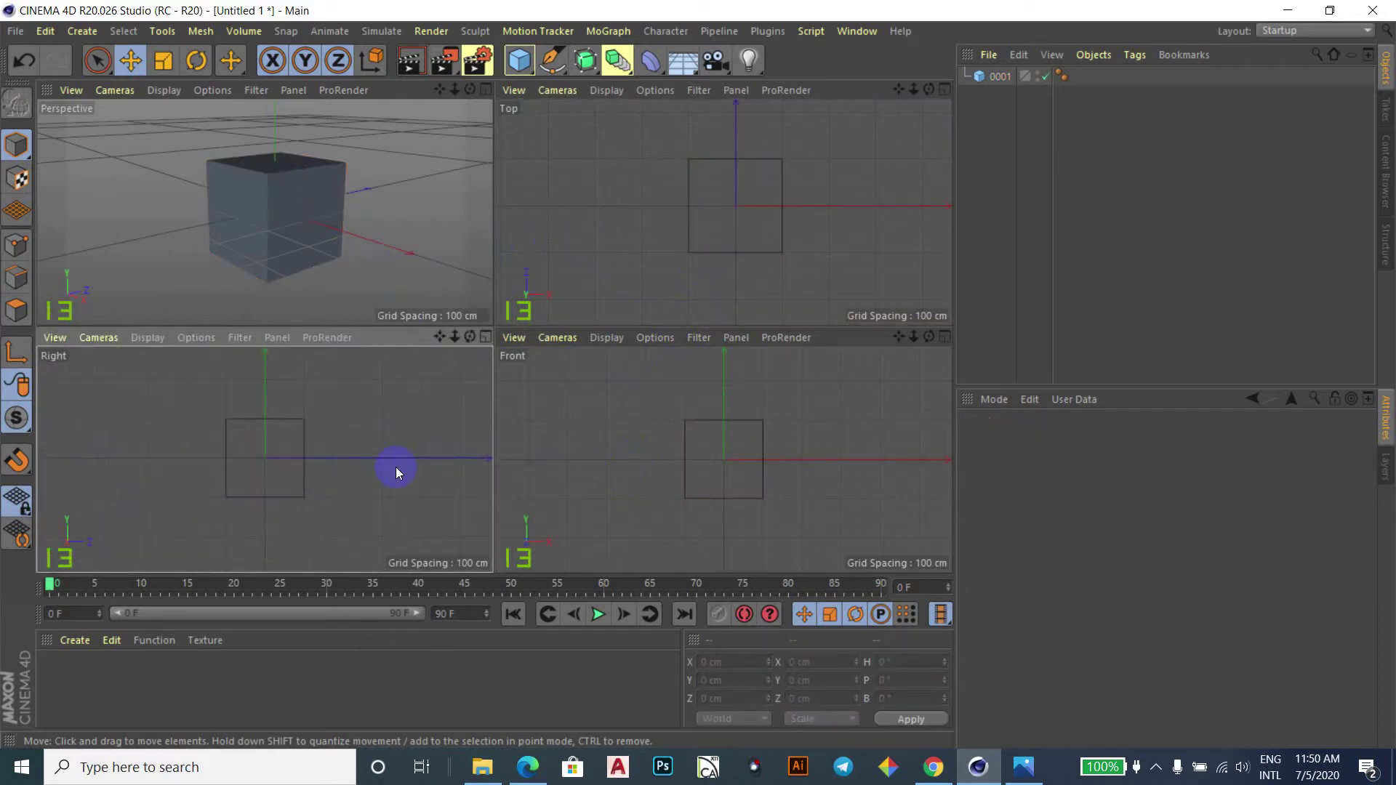
{"action": "scroll", "coordinate": [571, 367], "scroll_direction": "down", "scroll_amount": 2}
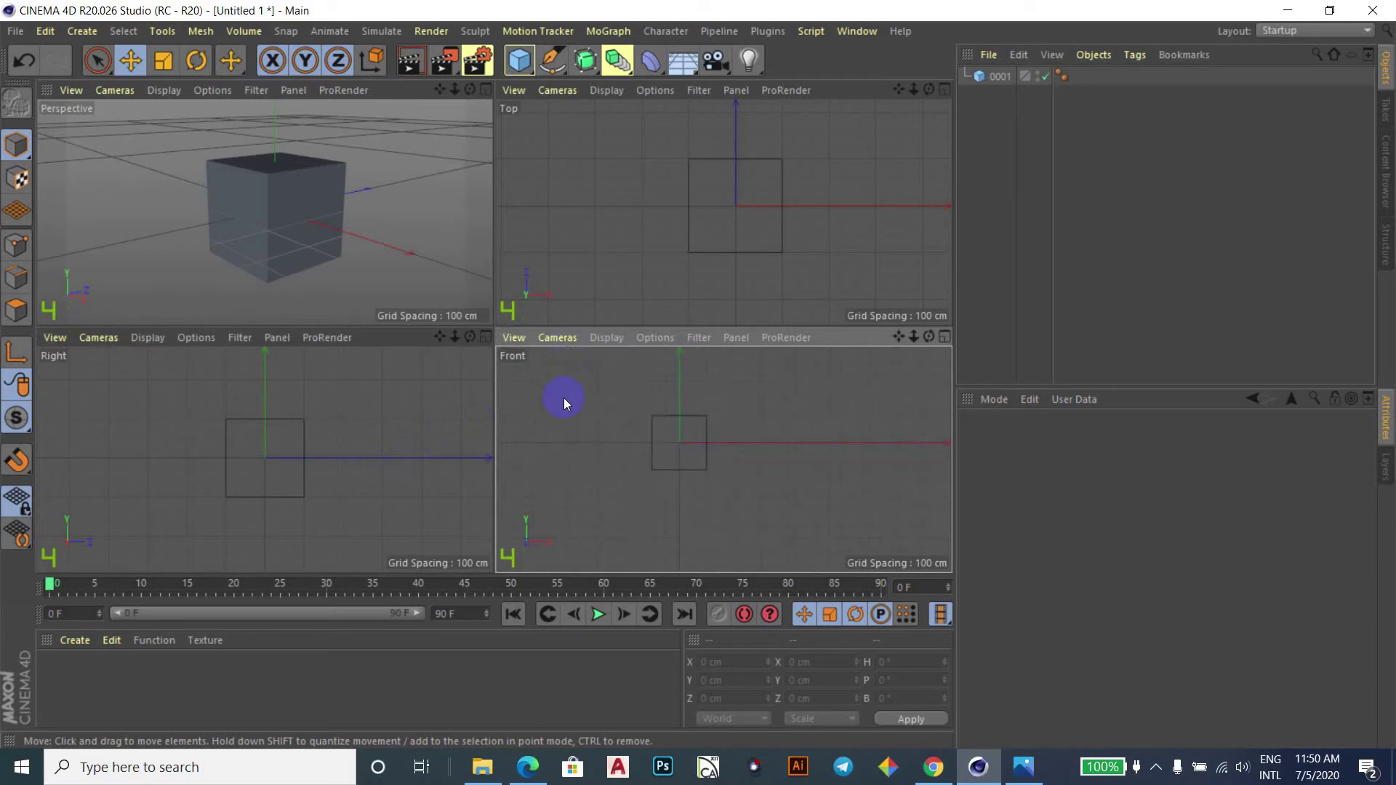
{"action": "left_click", "coordinate": [622, 248]}
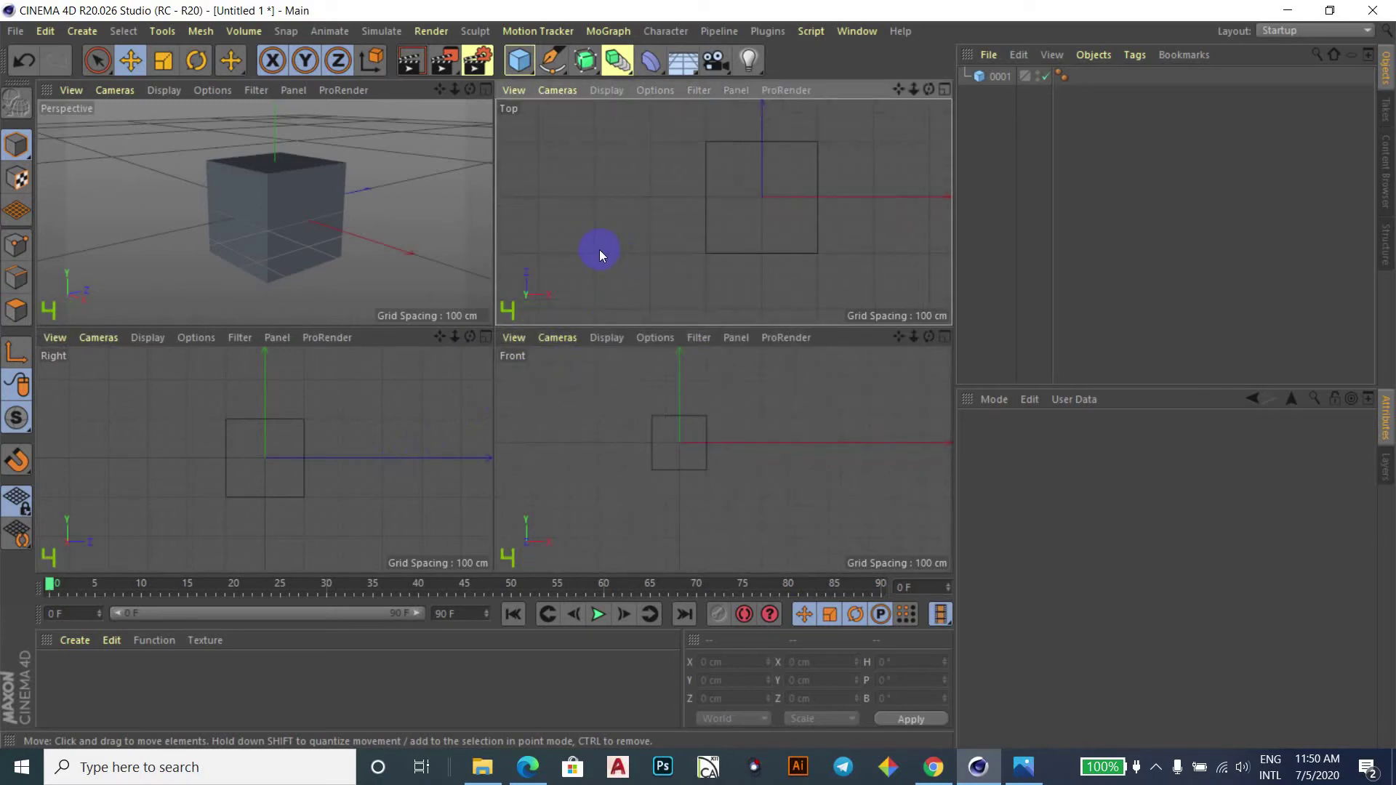
{"action": "left_click", "coordinate": [308, 479]}
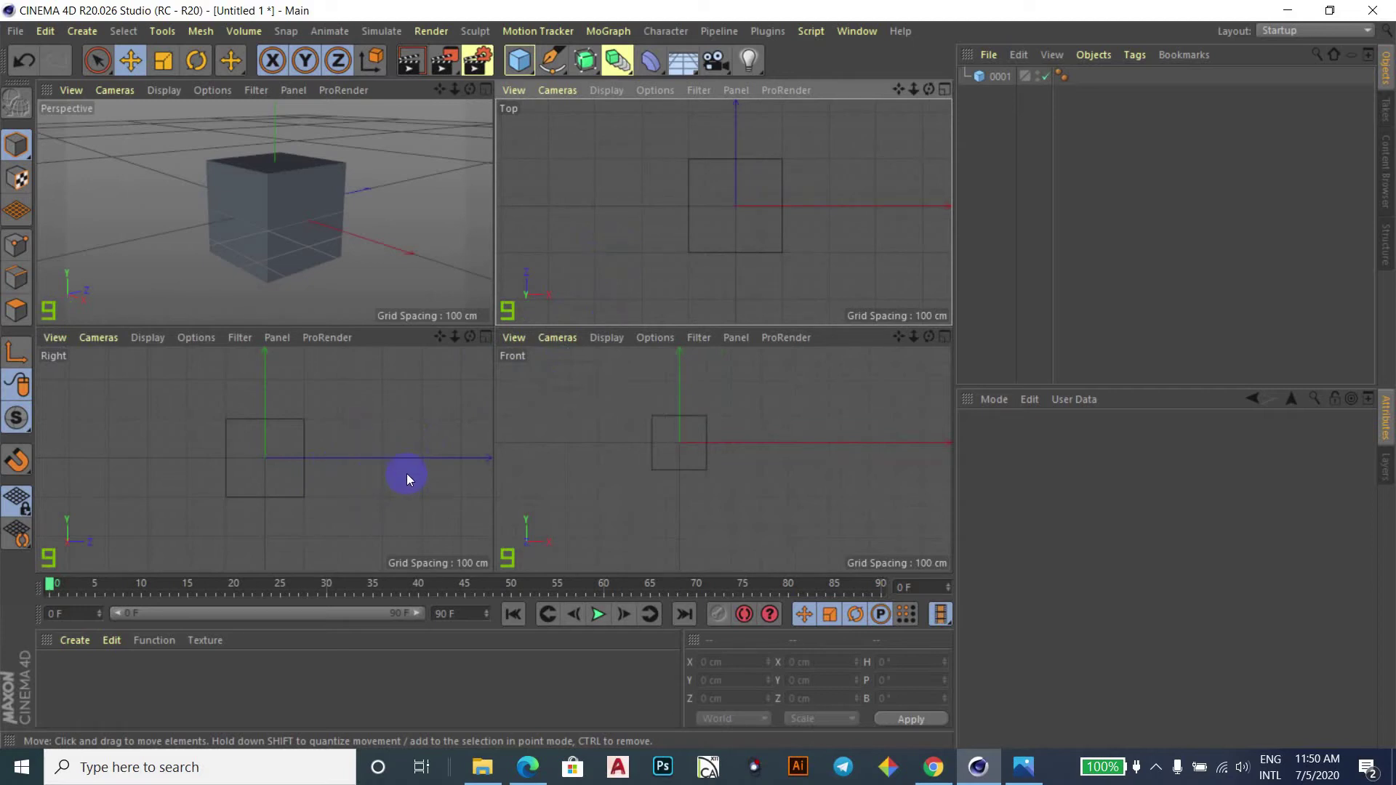
{"action": "right_click", "coordinate": [345, 422]}
{"action": "left_click", "coordinate": [310, 396]}
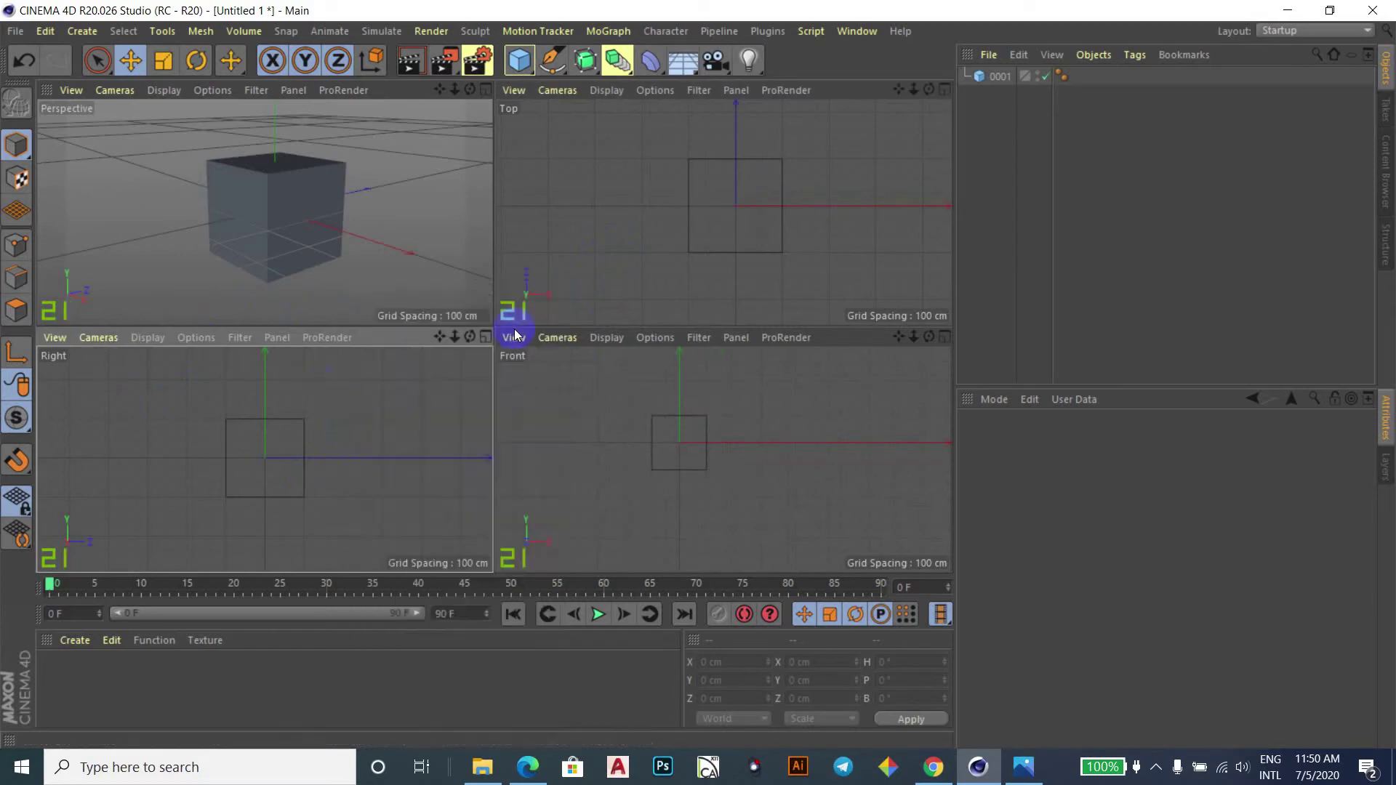
{"action": "left_click", "coordinate": [945, 90]}
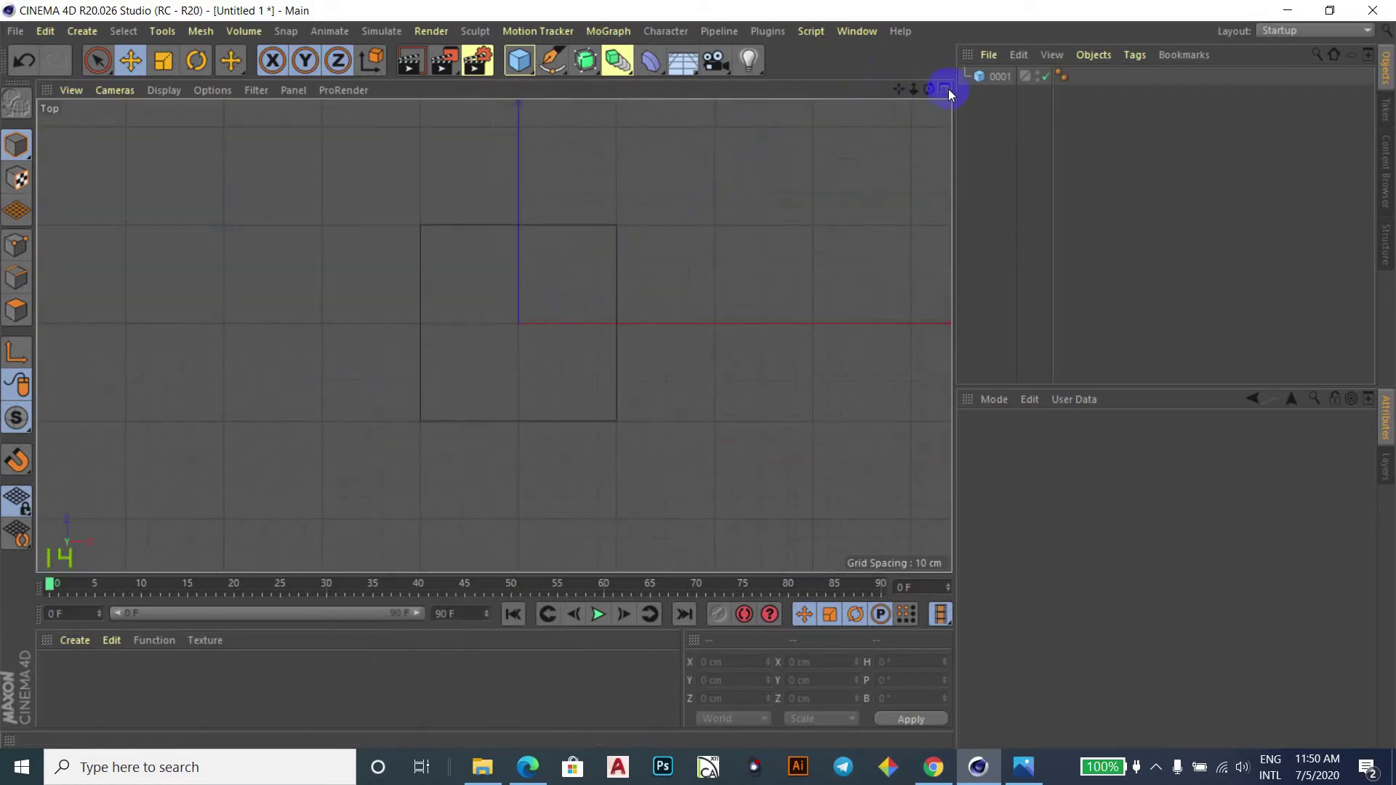
{"action": "left_click", "coordinate": [945, 90]}
{"action": "middle_click", "coordinate": [478, 352]}
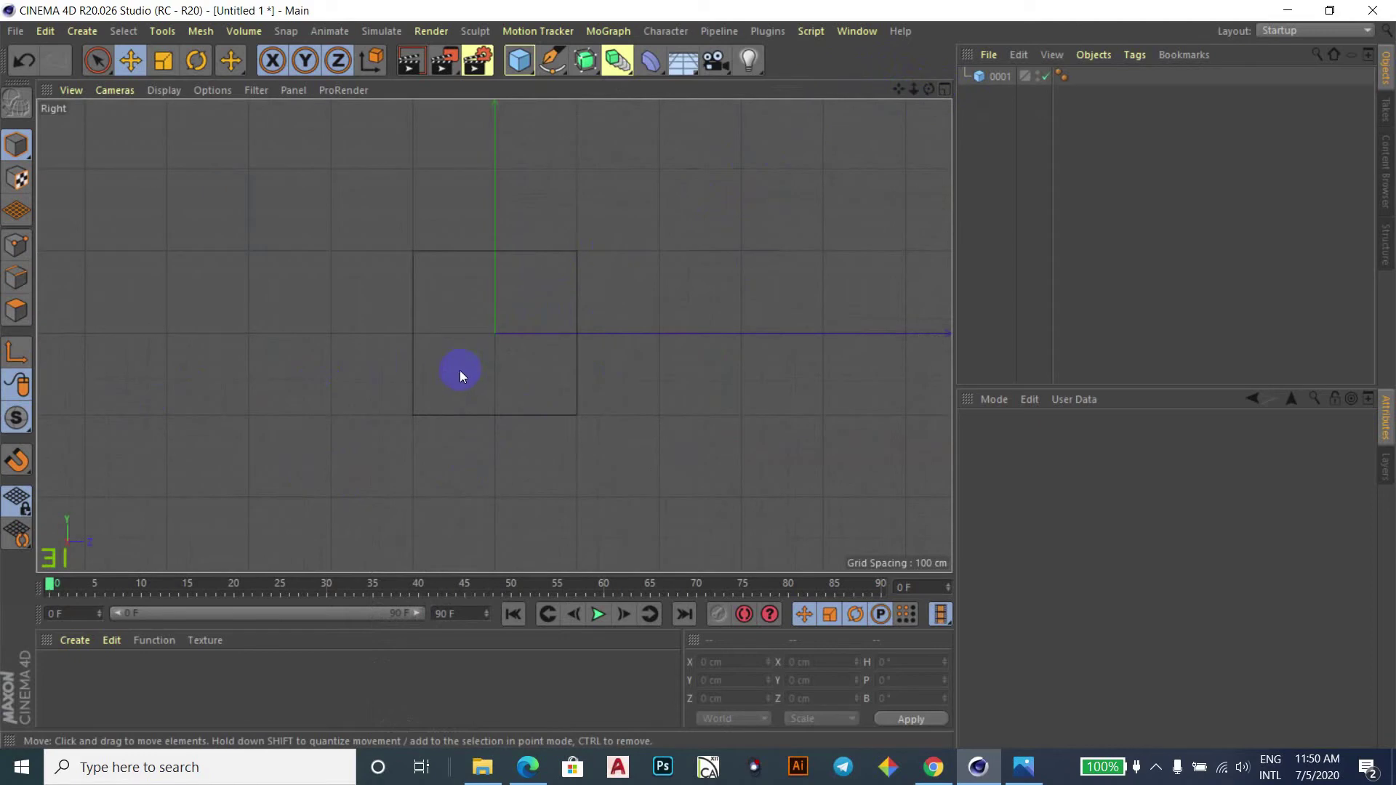
{"action": "left_click", "coordinate": [943, 89]}
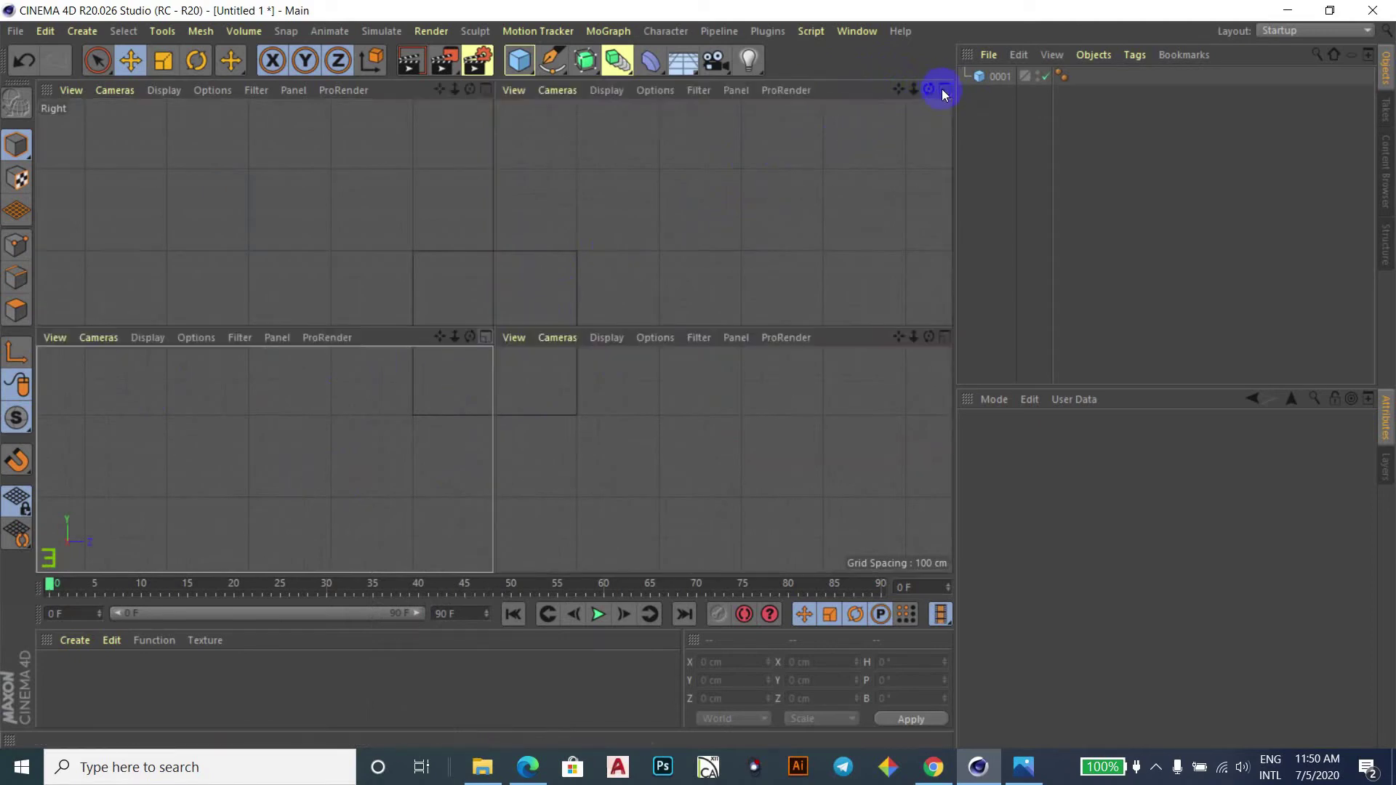
{"action": "left_click", "coordinate": [485, 89]}
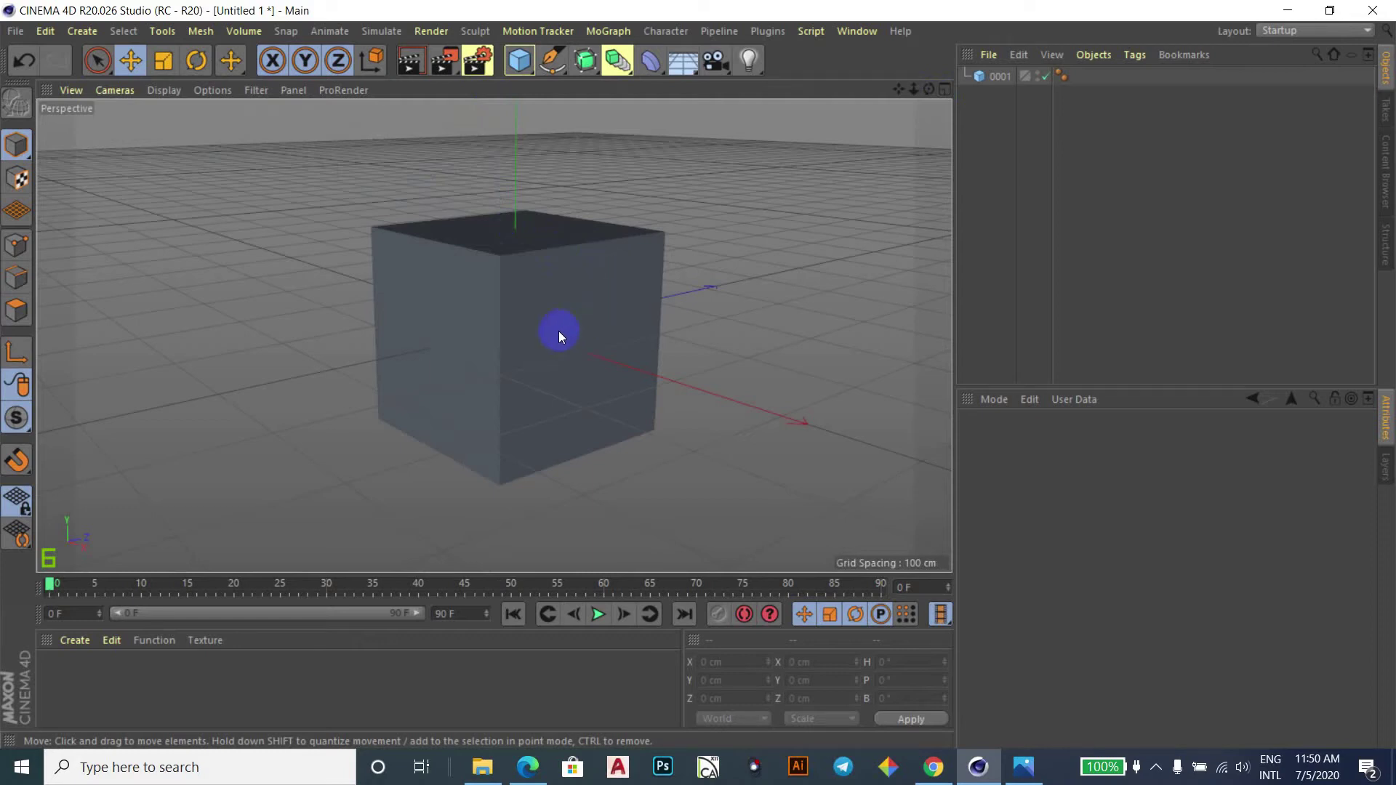
Select cube 0001 in the full-size Perspective view and bring up the primitive objects palette.
{"action": "left_click", "coordinate": [552, 303]}
{"action": "left_click", "coordinate": [635, 213]}
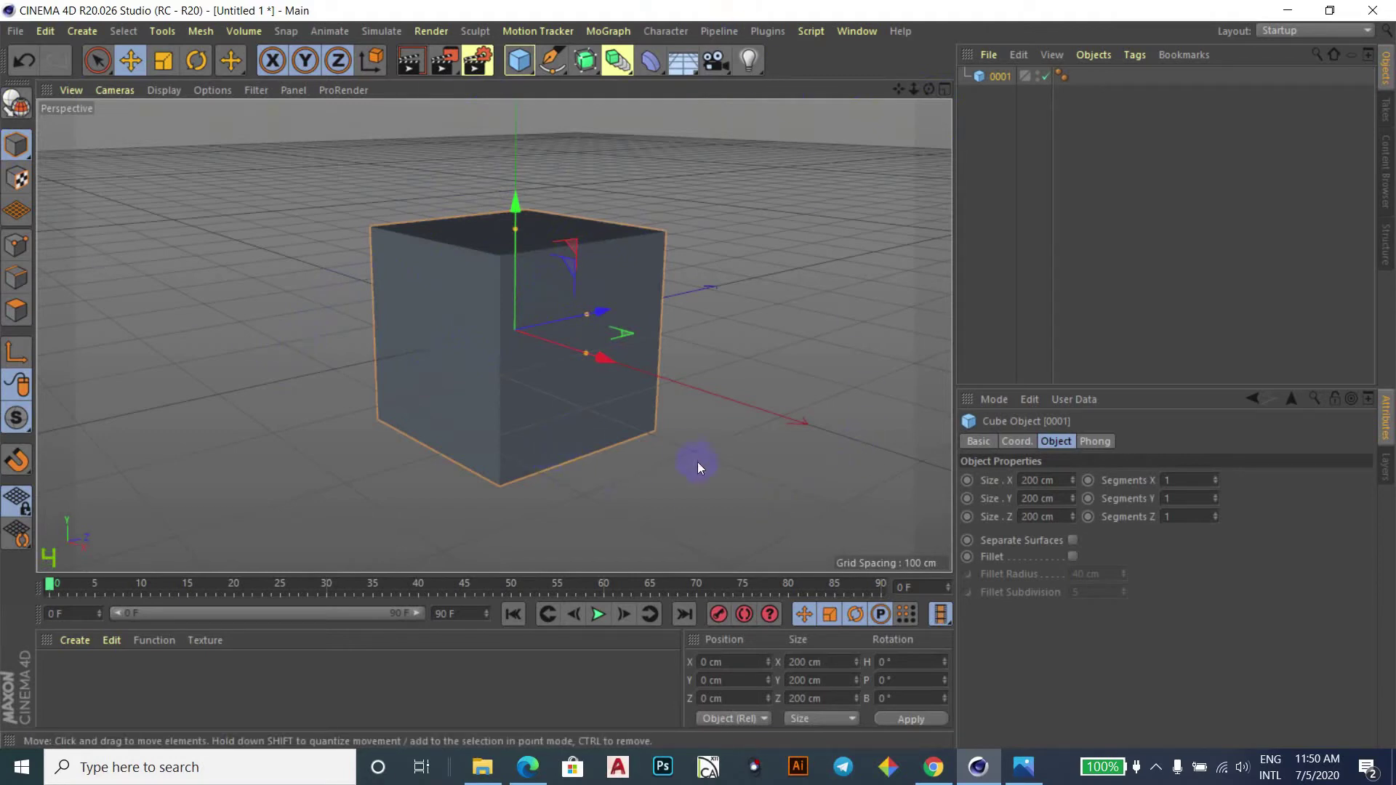
{"action": "left_click", "coordinate": [980, 194]}
{"action": "left_click", "coordinate": [529, 72]}
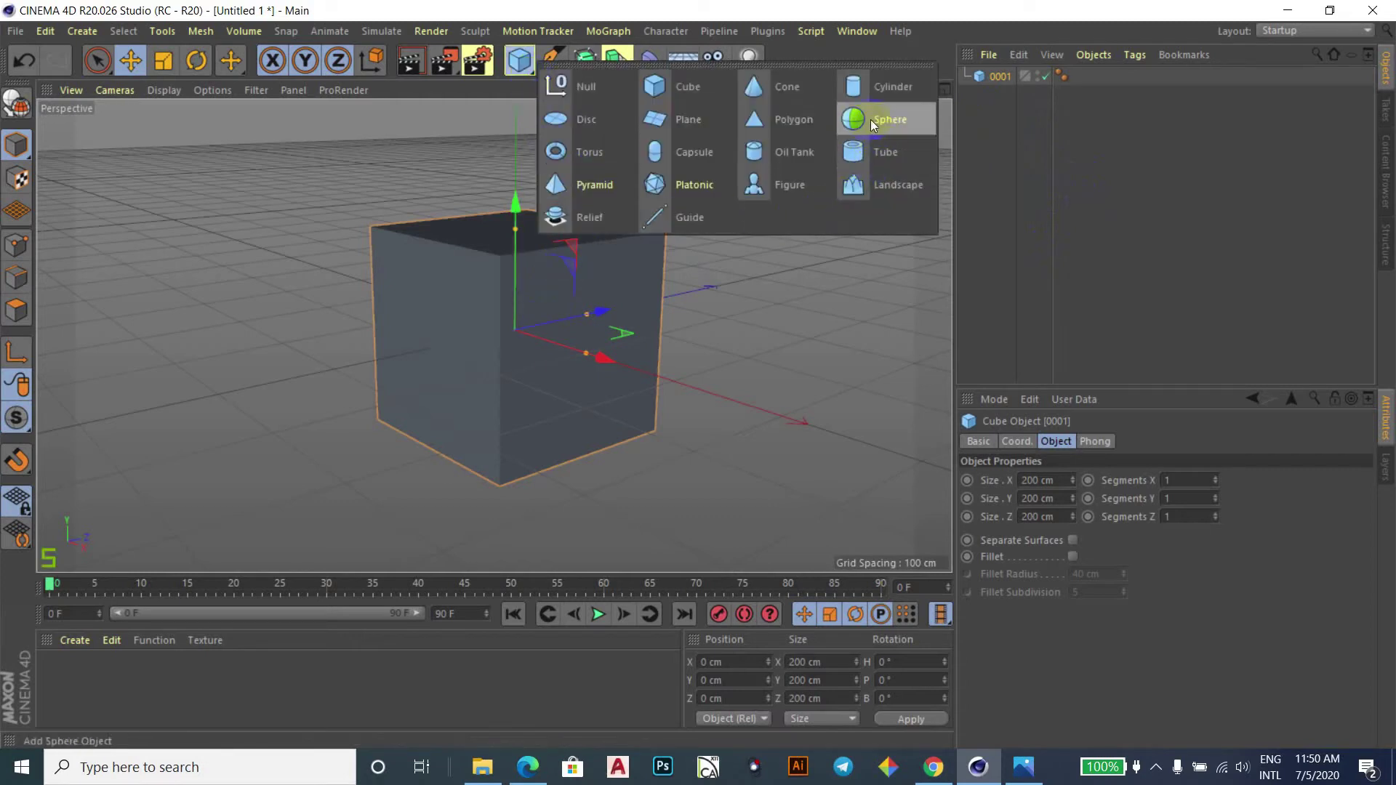
Add a Cylinder right of the cube and a 180 cm Figure at X -141.869, Z -266.894.
{"action": "left_click", "coordinate": [857, 89]}
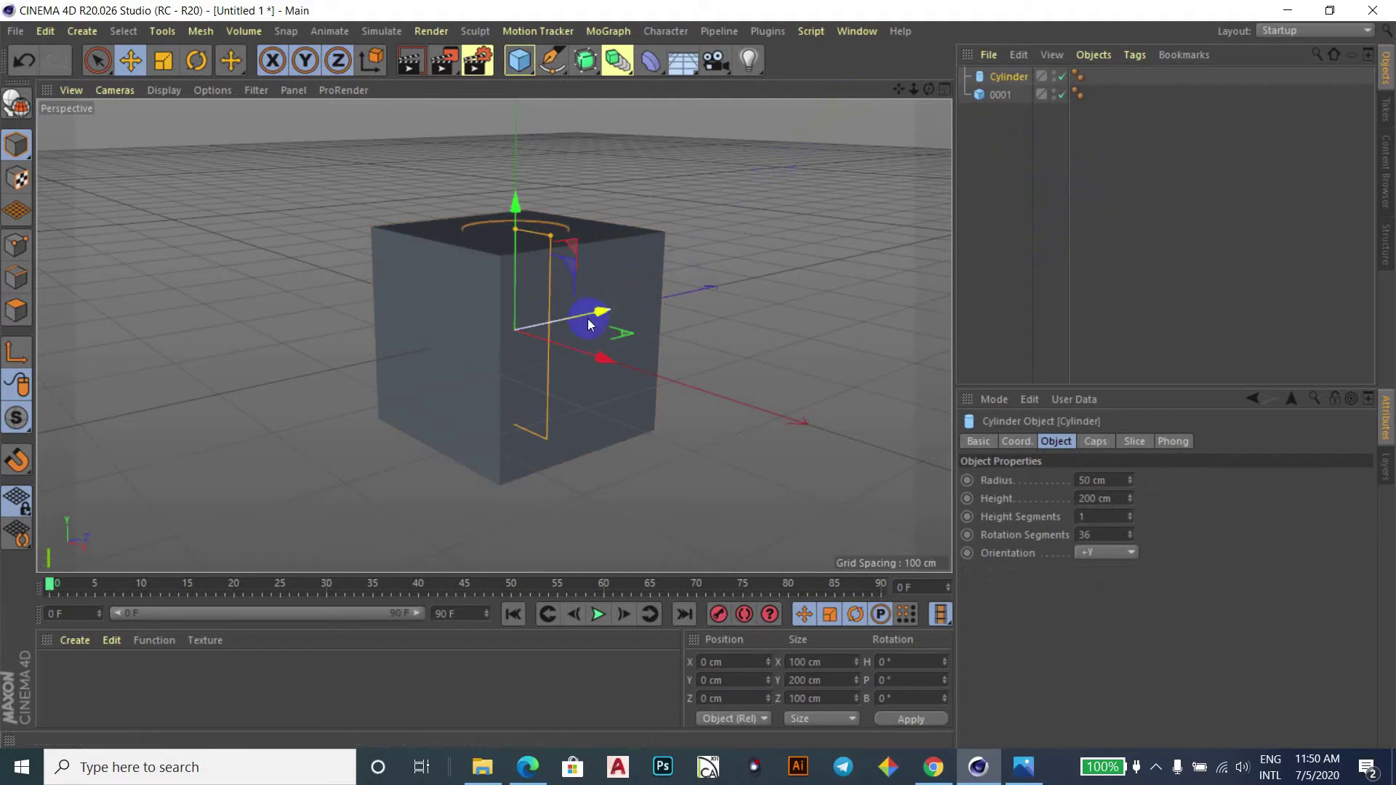
{"action": "left_click_drag", "start_coordinate": [601, 313], "coordinate": [831, 248]}
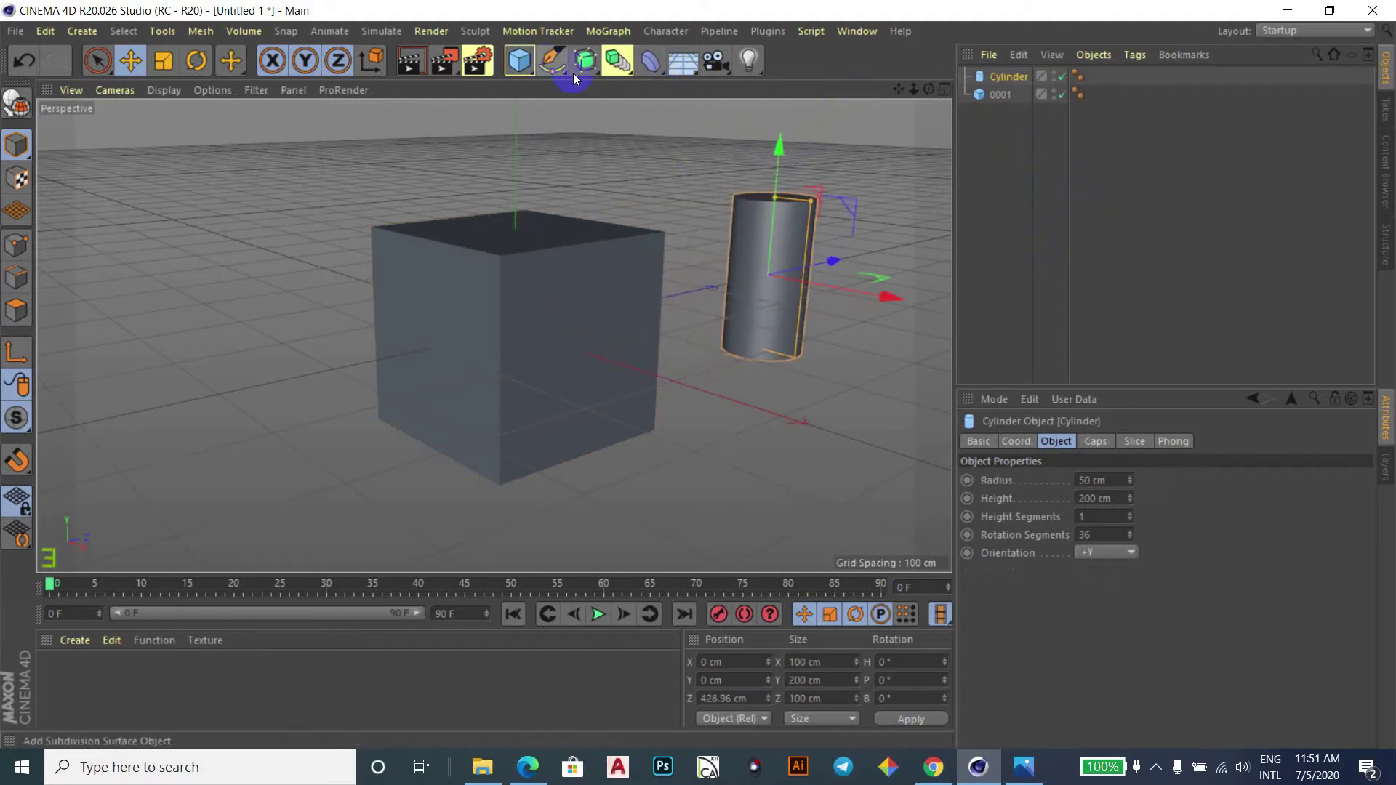
{"action": "left_click", "coordinate": [595, 73]}
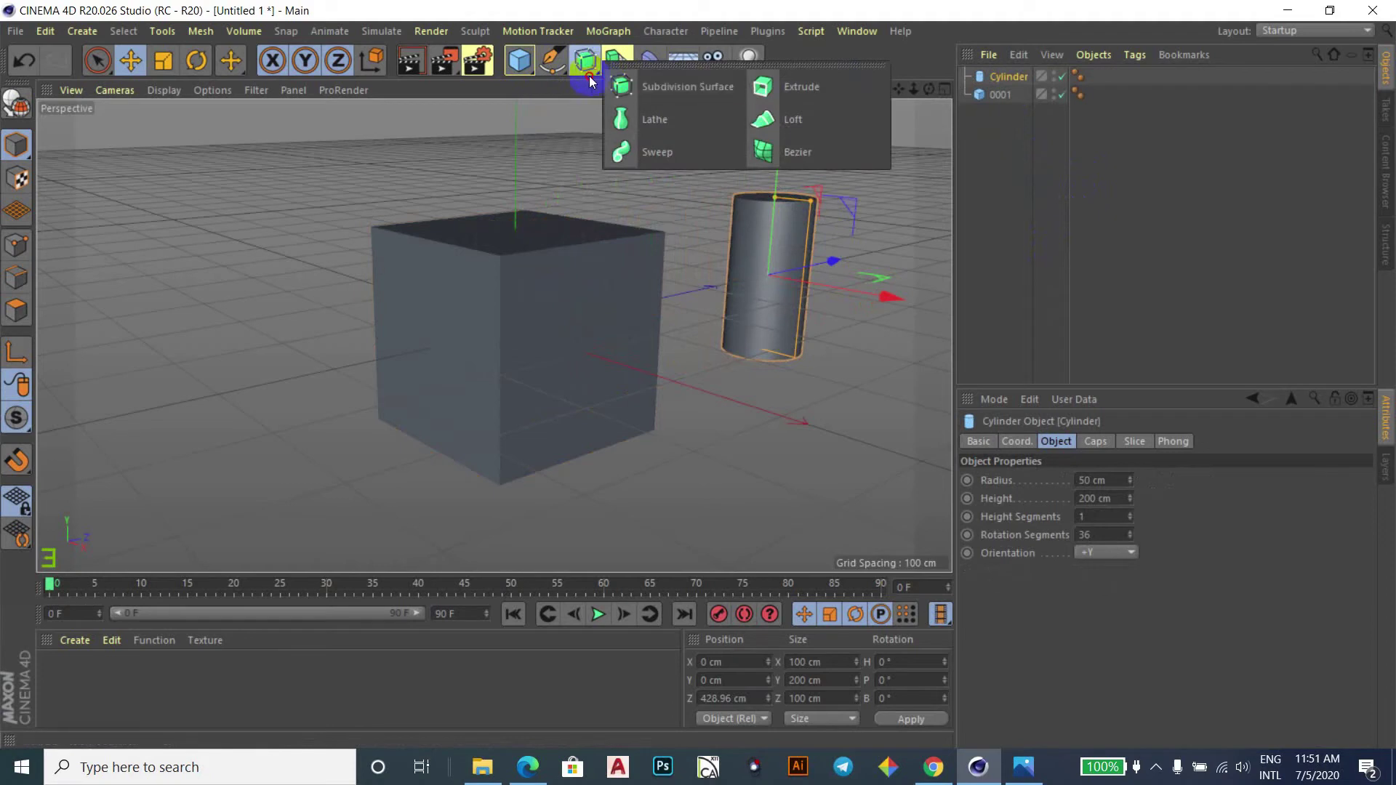
{"action": "left_click", "coordinate": [530, 70]}
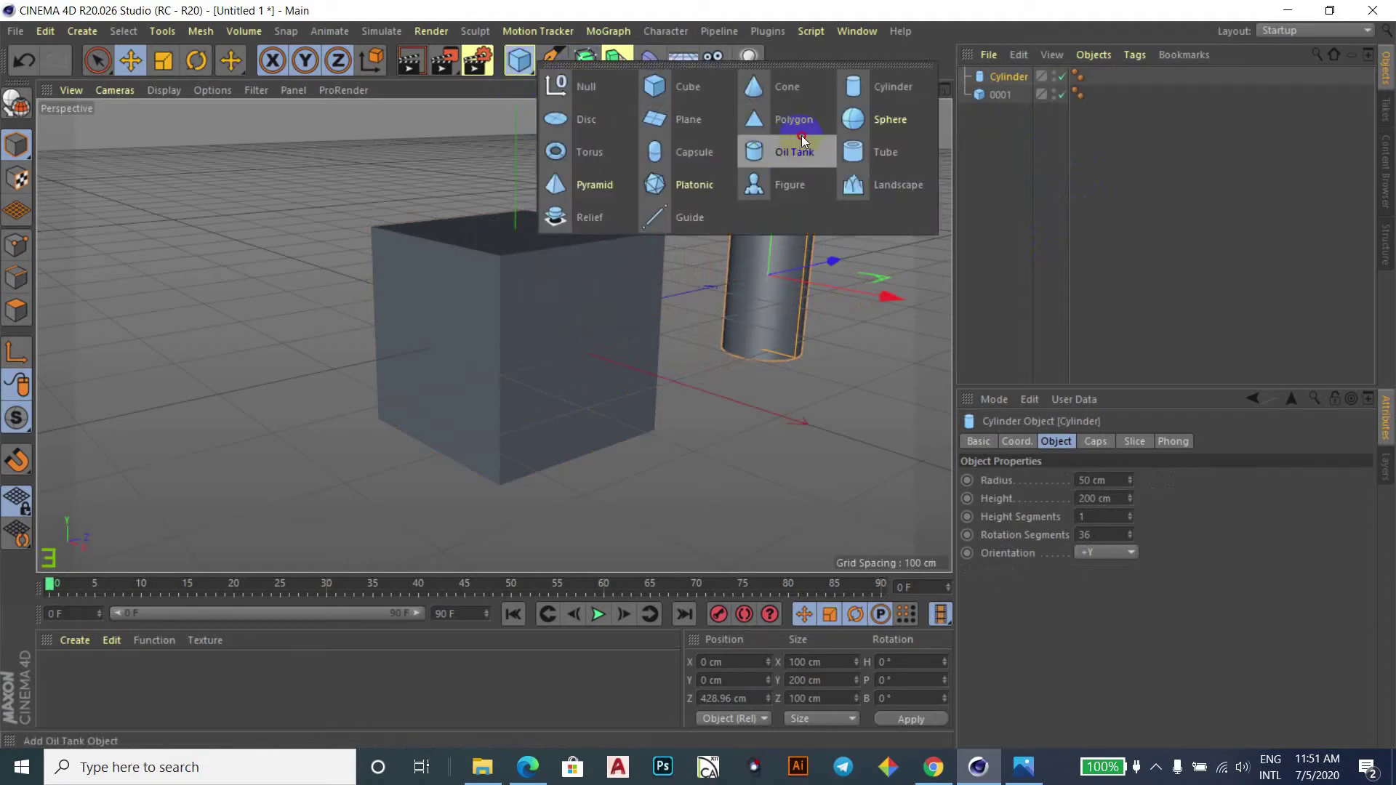
{"action": "left_click", "coordinate": [748, 195]}
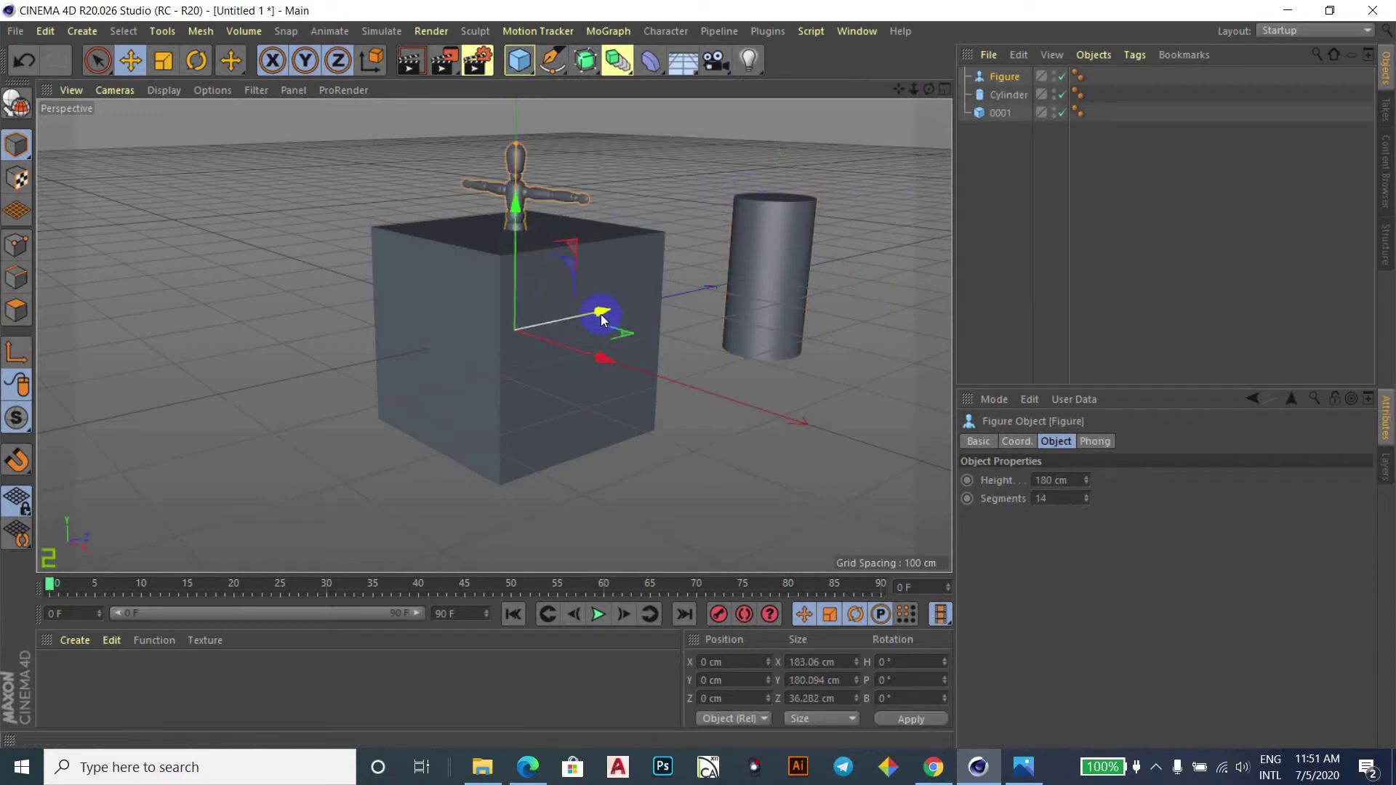
{"action": "mouse_move", "coordinate": [601, 318]}
{"action": "left_mouse_down"}
{"action": "mouse_move", "coordinate": [305, 427]}
{"action": "mouse_move", "coordinate": [247, 381]}
{"action": "left_mouse_up"}
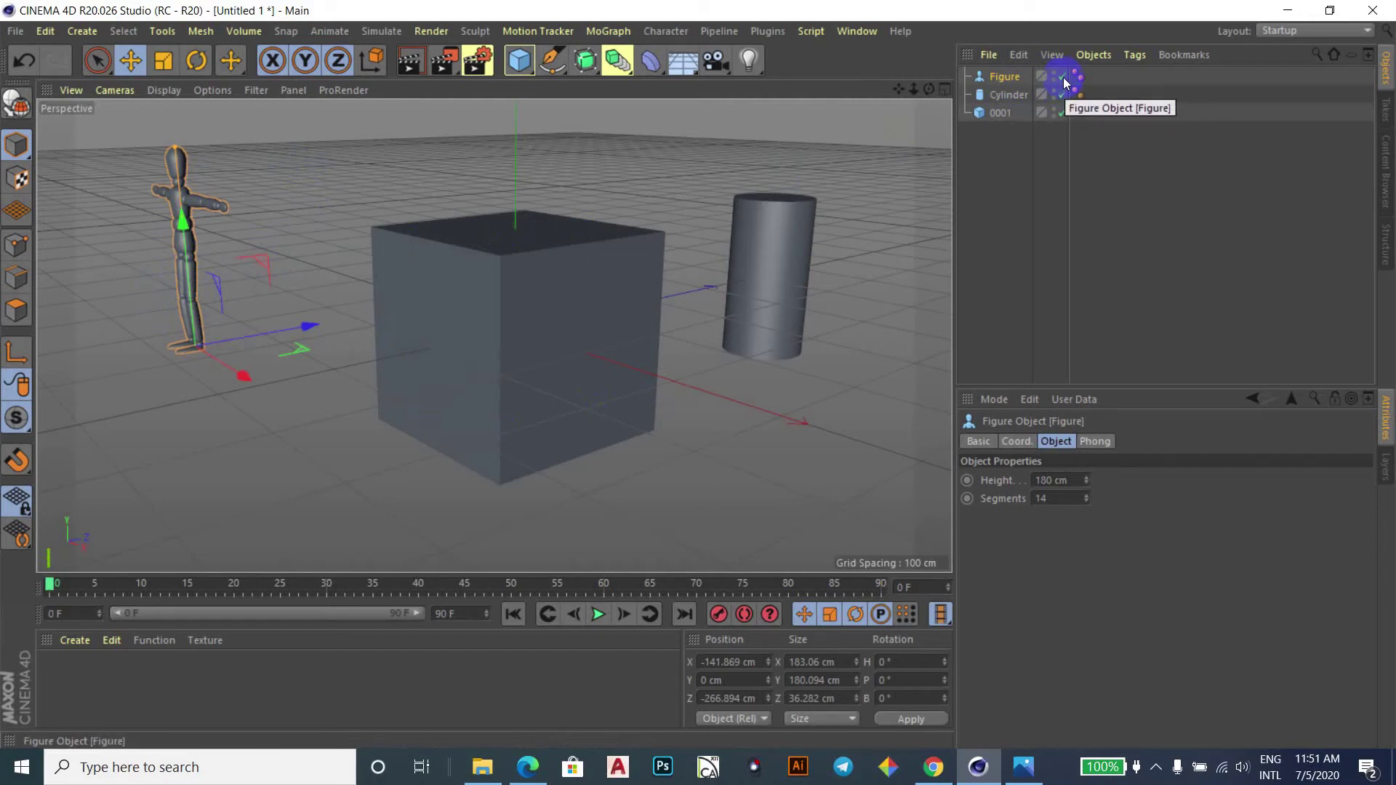
Toggle the Figure's enabled state and editor visibility, checking how it disappears and reappears.
{"action": "left_click", "coordinate": [1062, 77]}
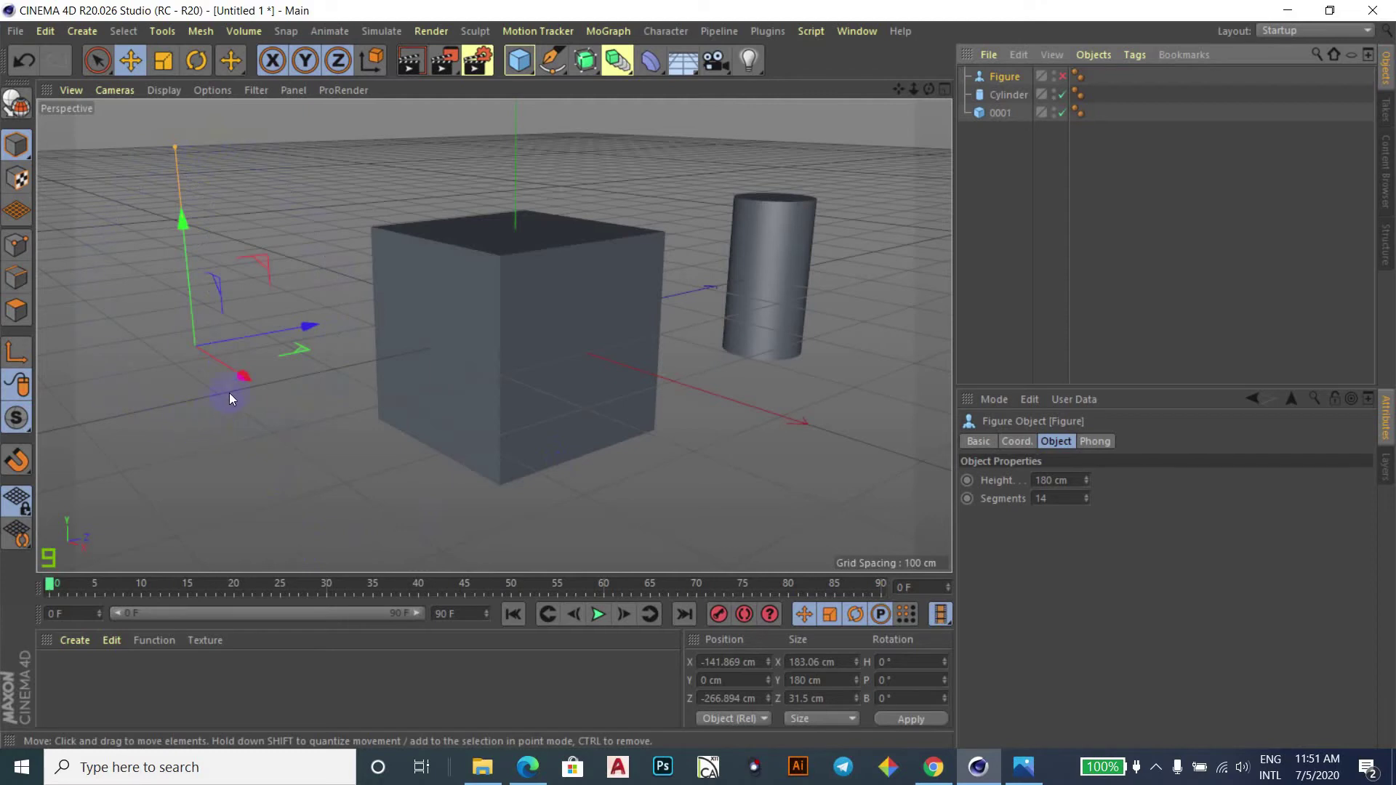
{"action": "left_click", "coordinate": [275, 348]}
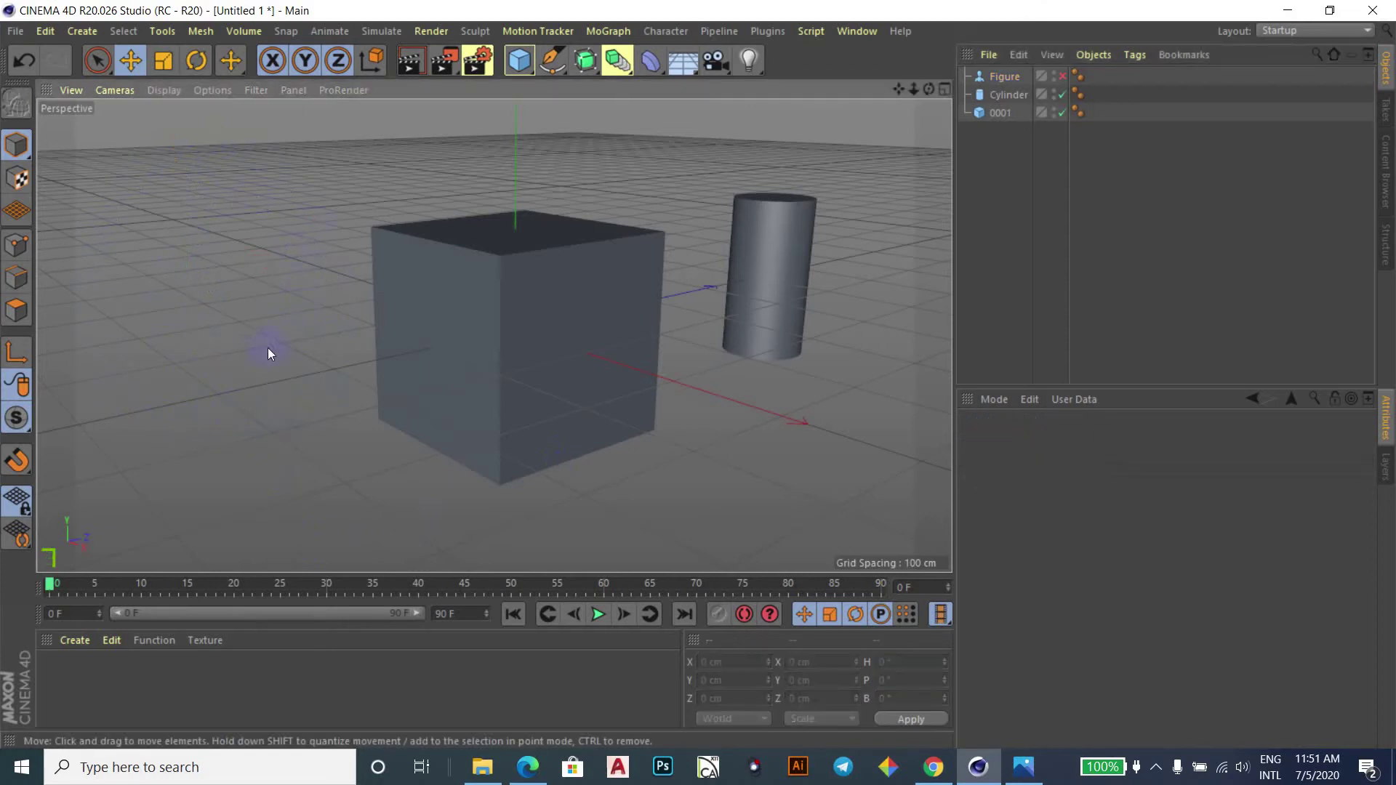
{"action": "left_click", "coordinate": [209, 378]}
{"action": "left_click", "coordinate": [98, 389]}
{"action": "left_click", "coordinate": [1063, 76]}
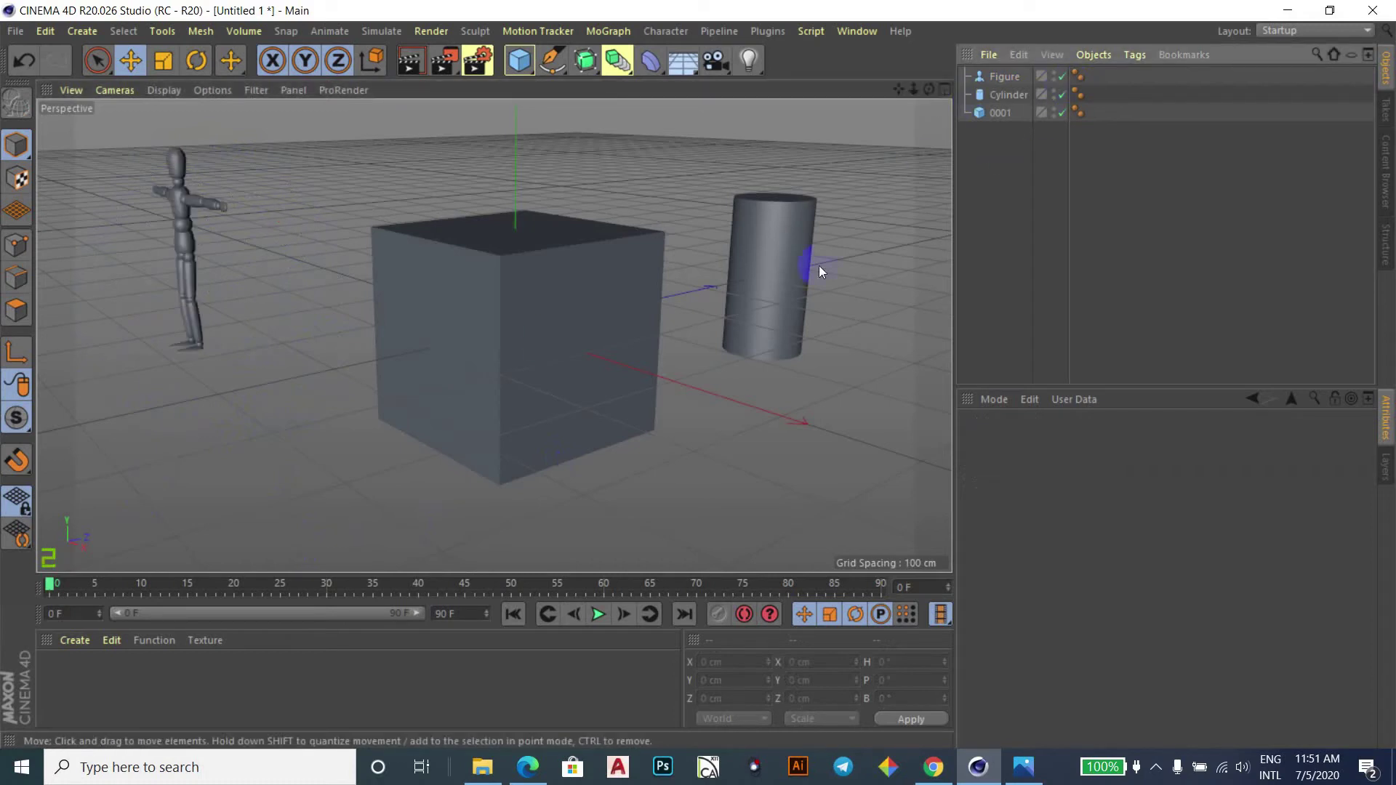
{"action": "left_click", "coordinate": [184, 240]}
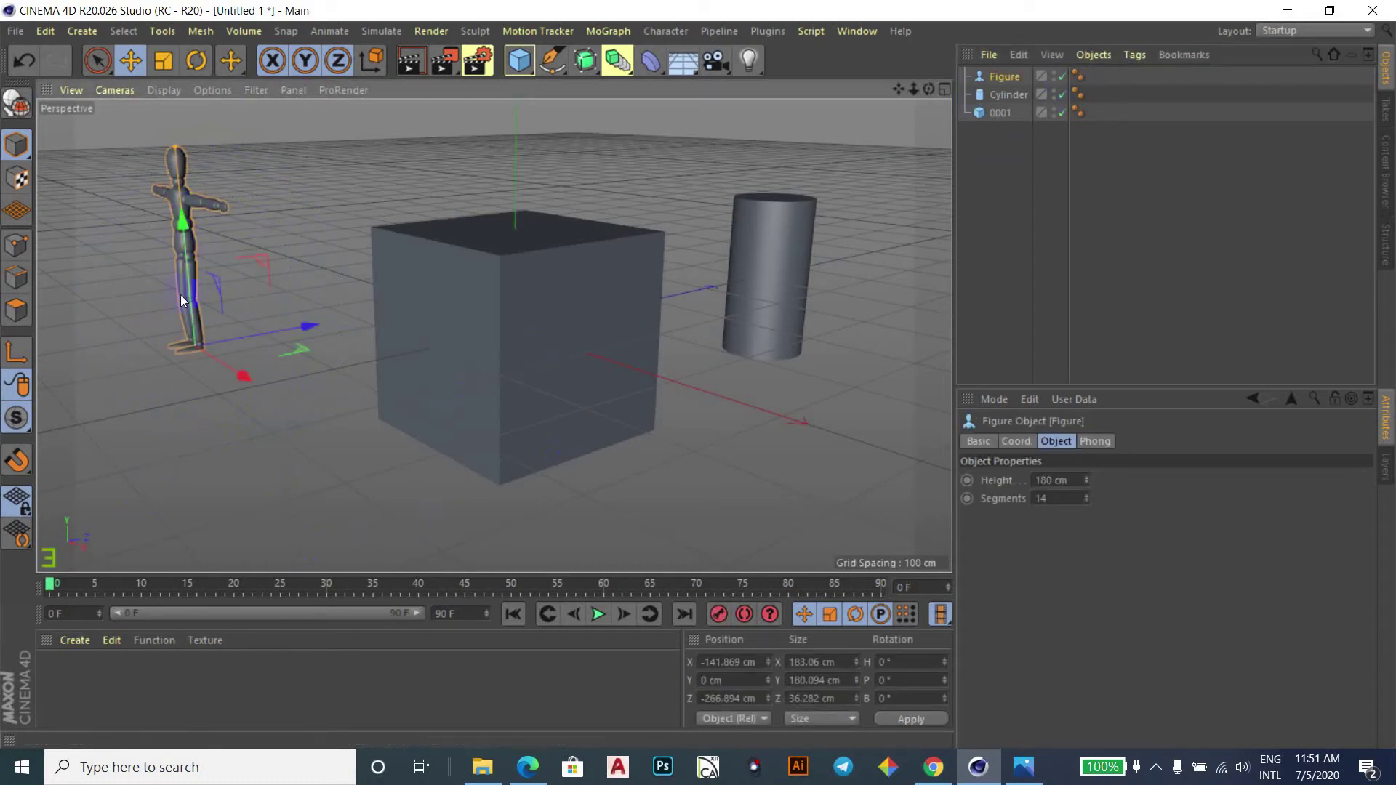
{"action": "left_click", "coordinate": [1065, 80]}
{"action": "left_click", "coordinate": [339, 189]}
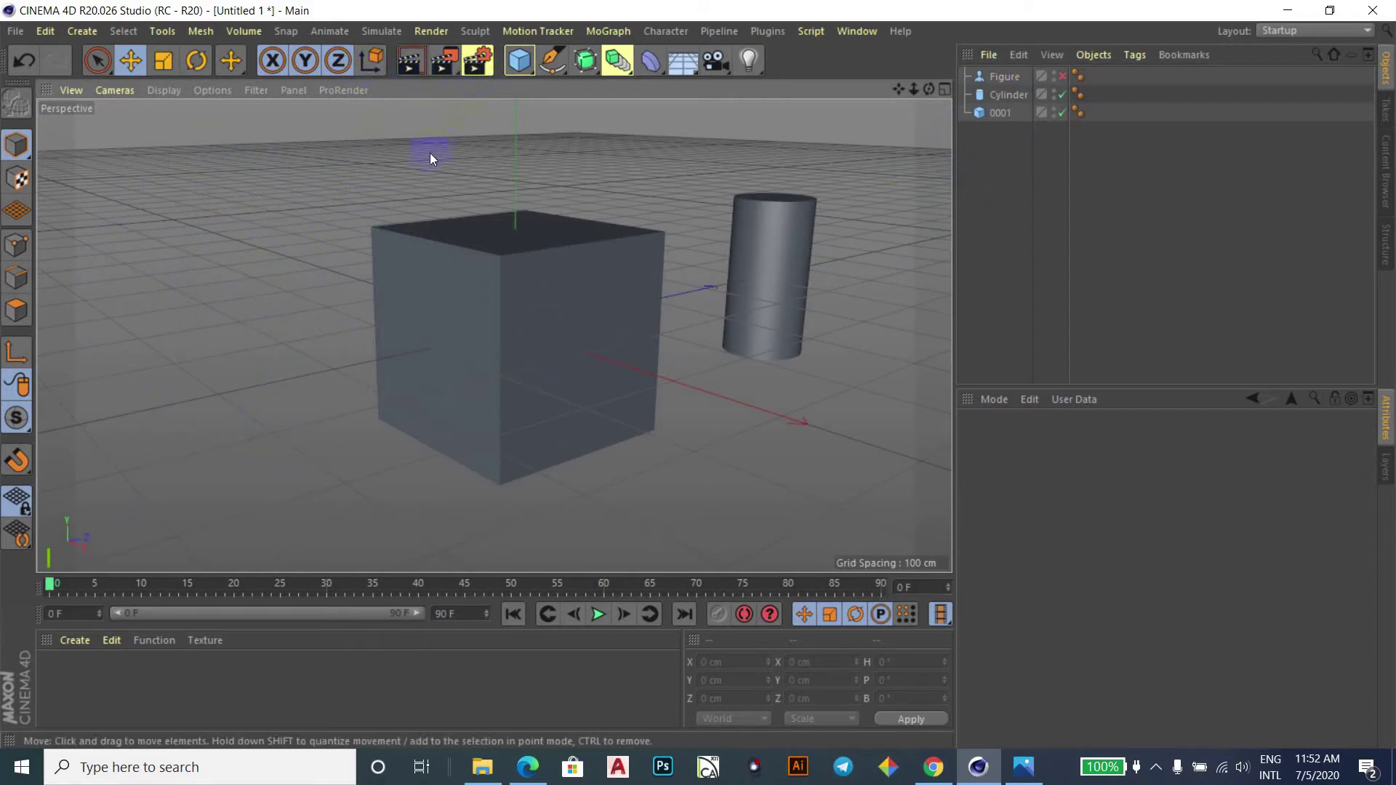
Look at the 03 and 02 interface screenshots in Photos, then return to Cinema 4D.
{"action": "left_click", "coordinate": [1024, 767]}
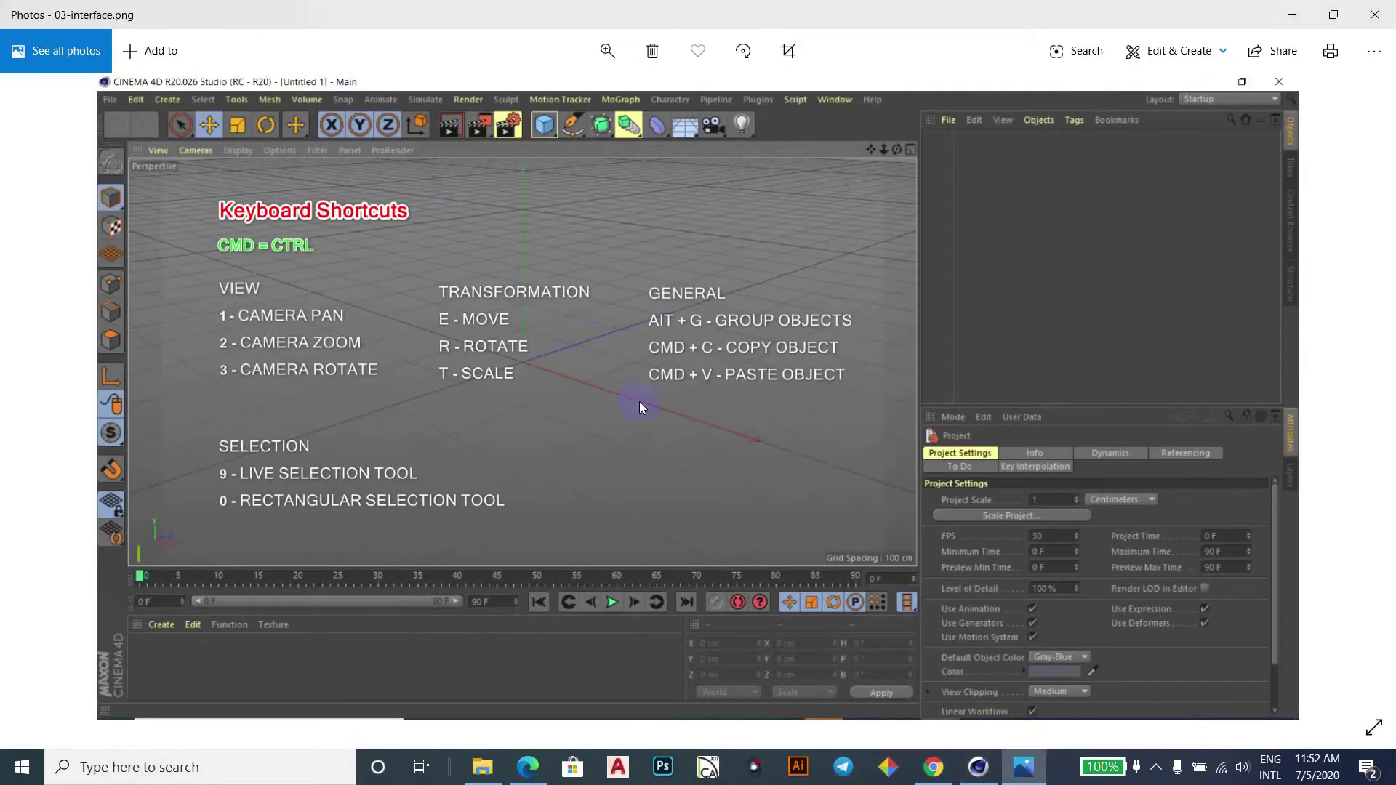
{"action": "left_click", "coordinate": [45, 395]}
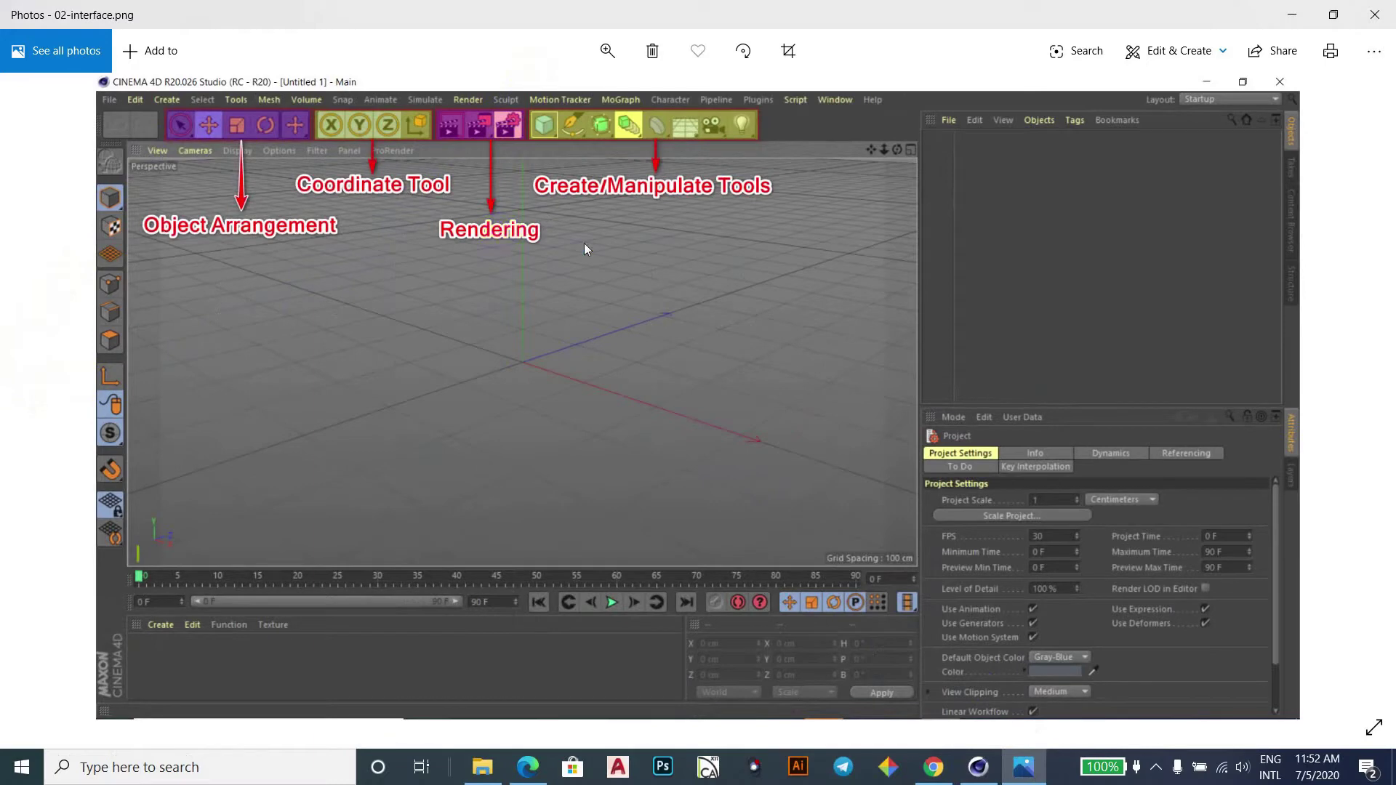
{"action": "left_click", "coordinate": [978, 767]}
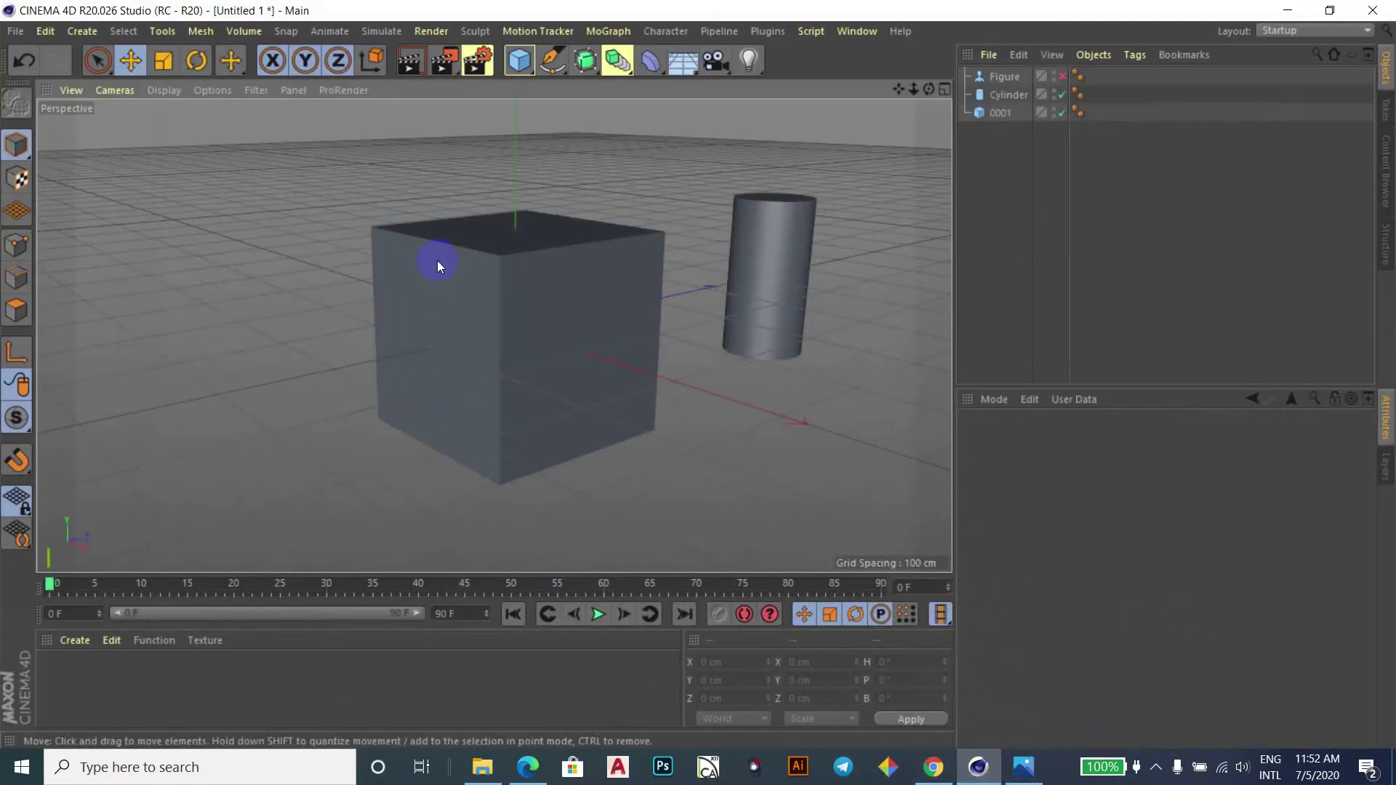
Render the viewport, restore the Figure's editor visibility, and render again showing it.
{"action": "left_click", "coordinate": [413, 66]}
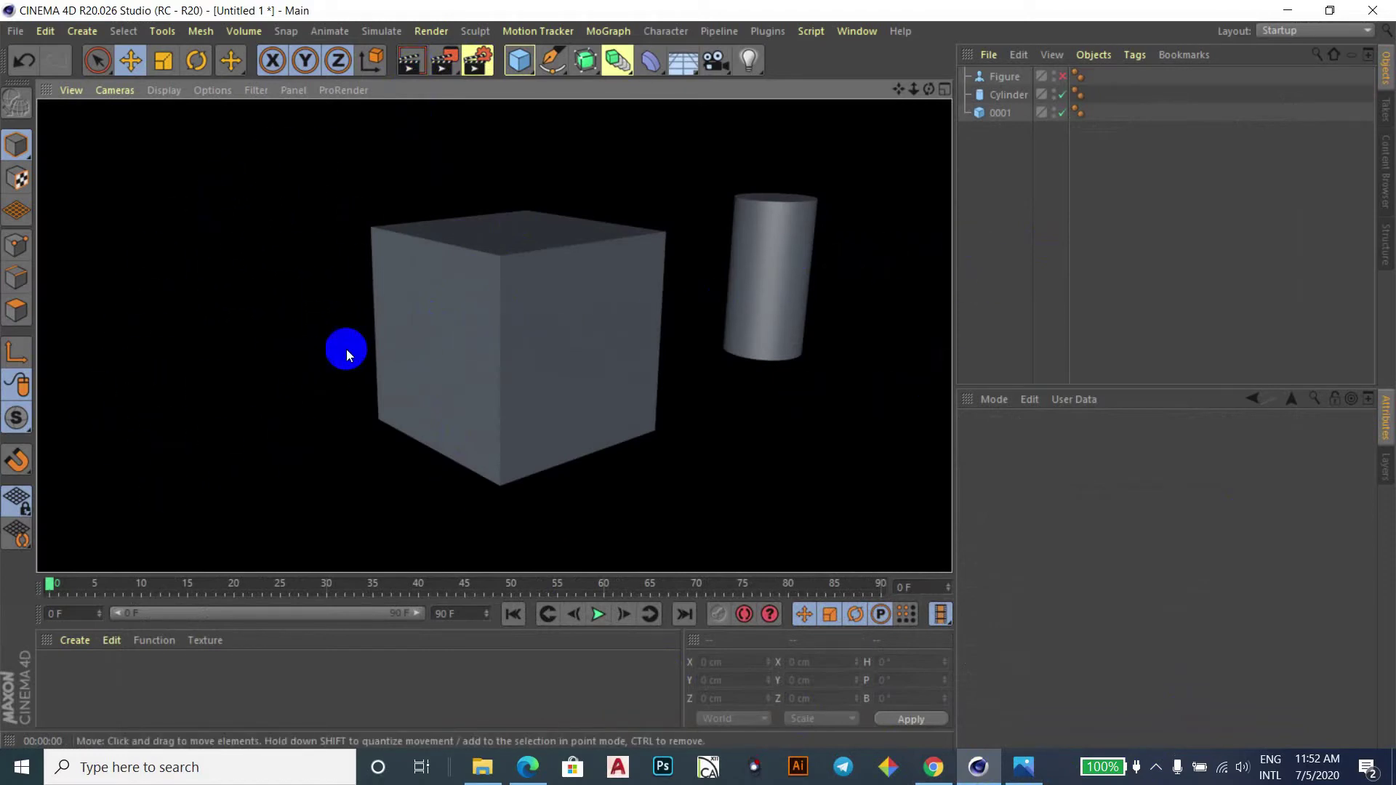
{"action": "left_click", "coordinate": [783, 481]}
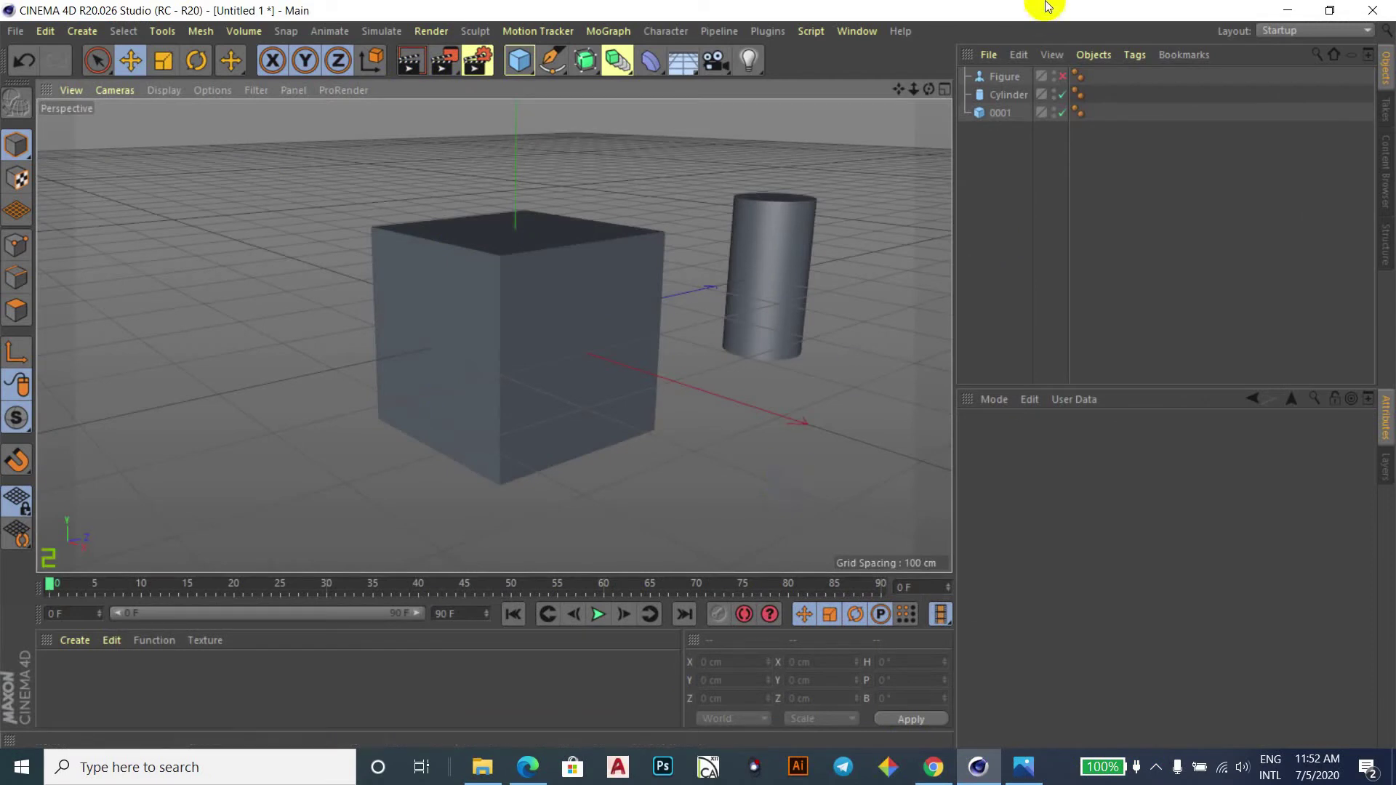
{"action": "left_click", "coordinate": [1063, 76]}
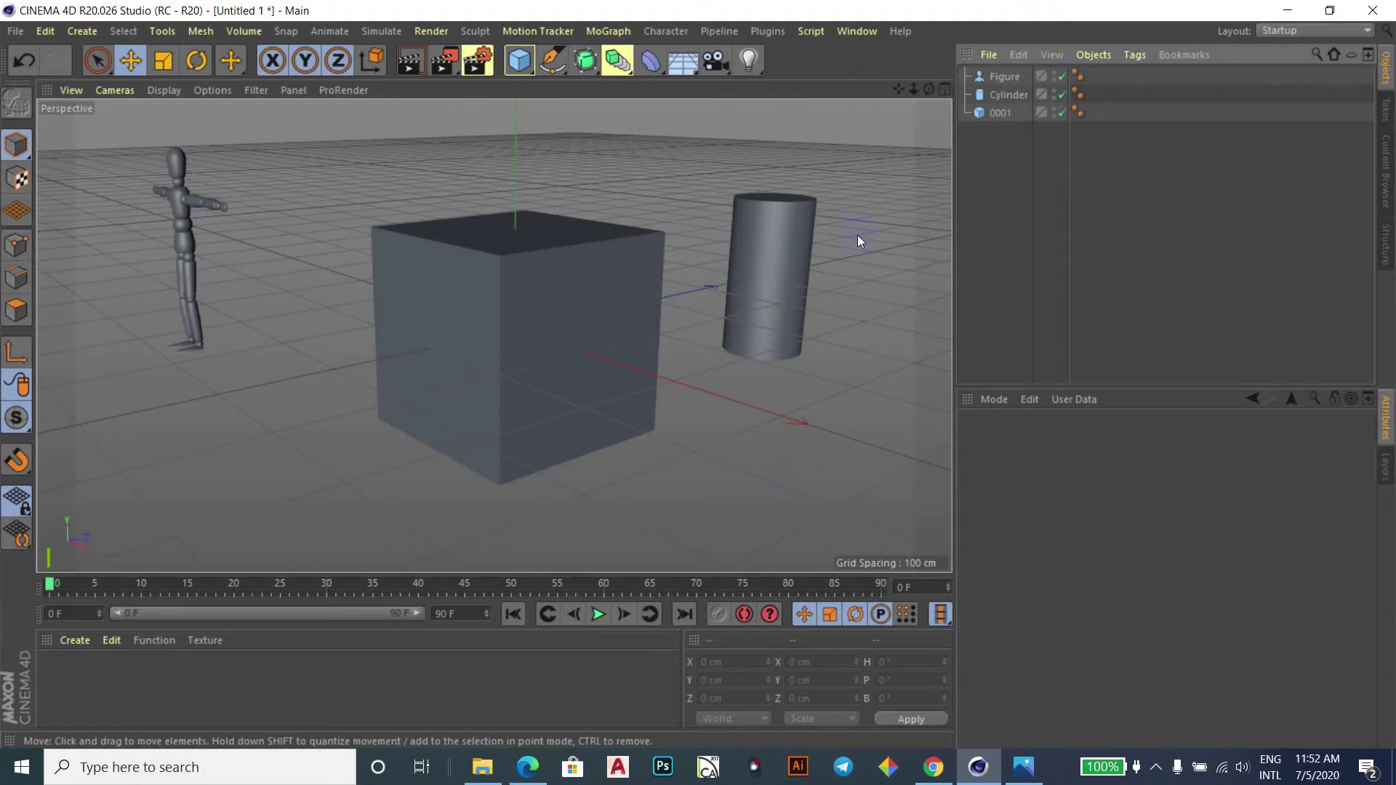
{"action": "left_click", "coordinate": [409, 61]}
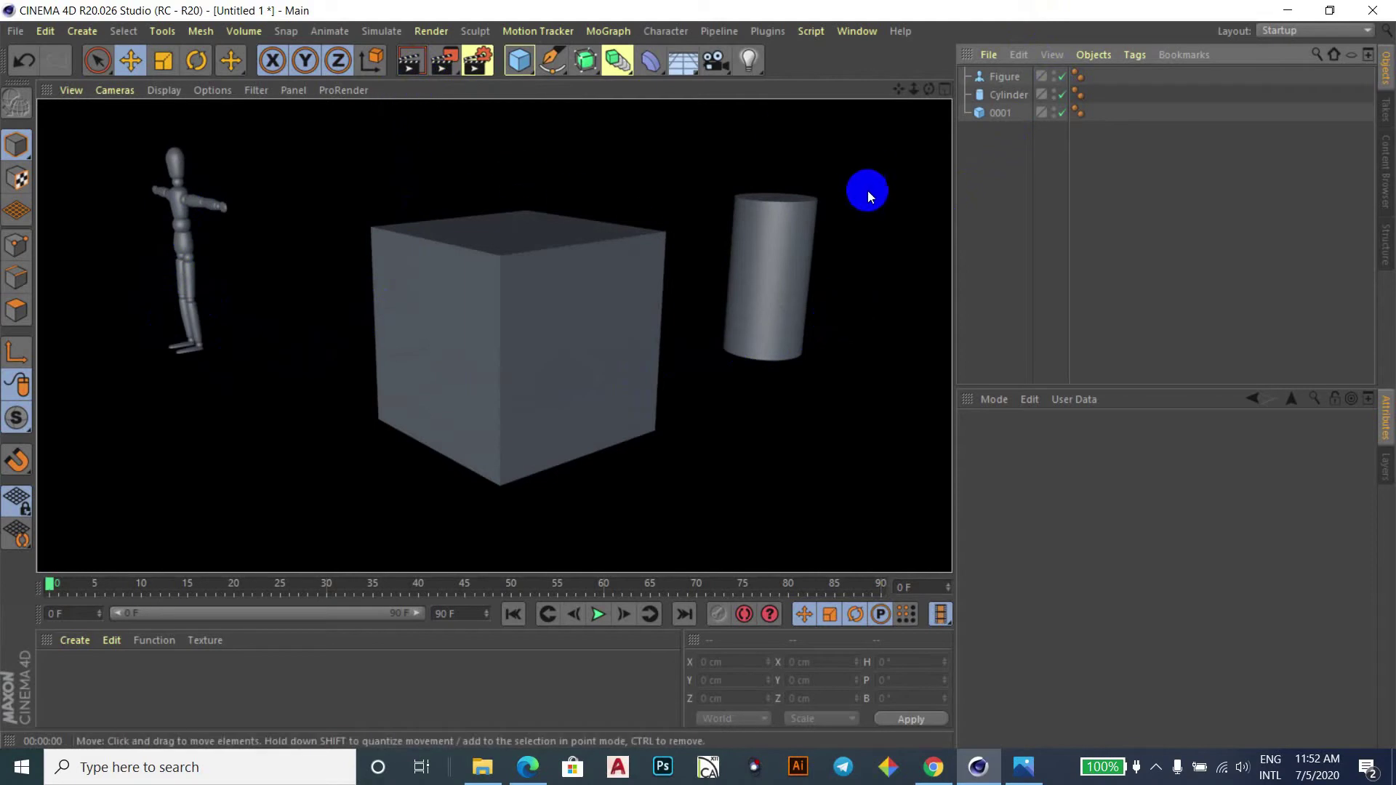
{"action": "left_click", "coordinate": [864, 194]}
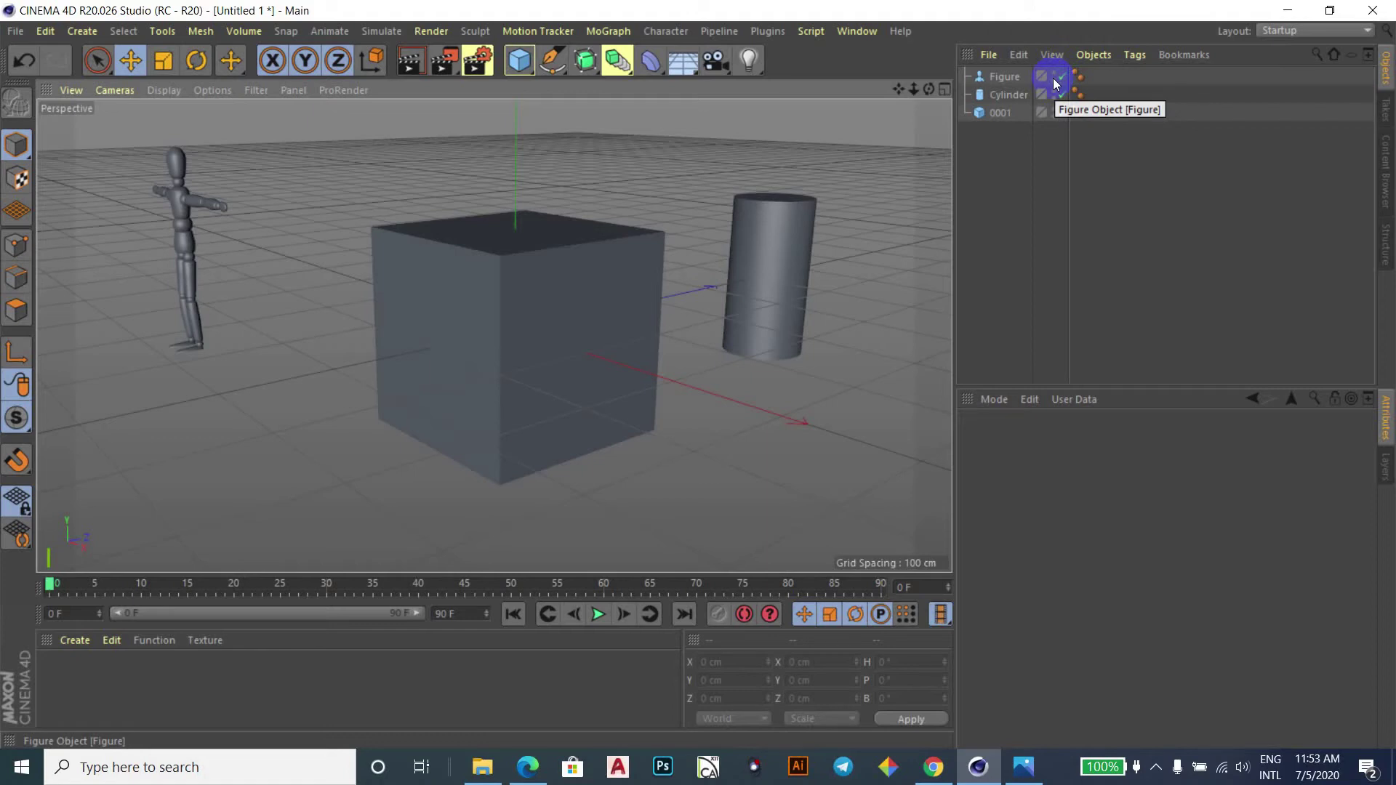
{"action": "key", "text": "super"}
{"action": "key", "text": "super"}
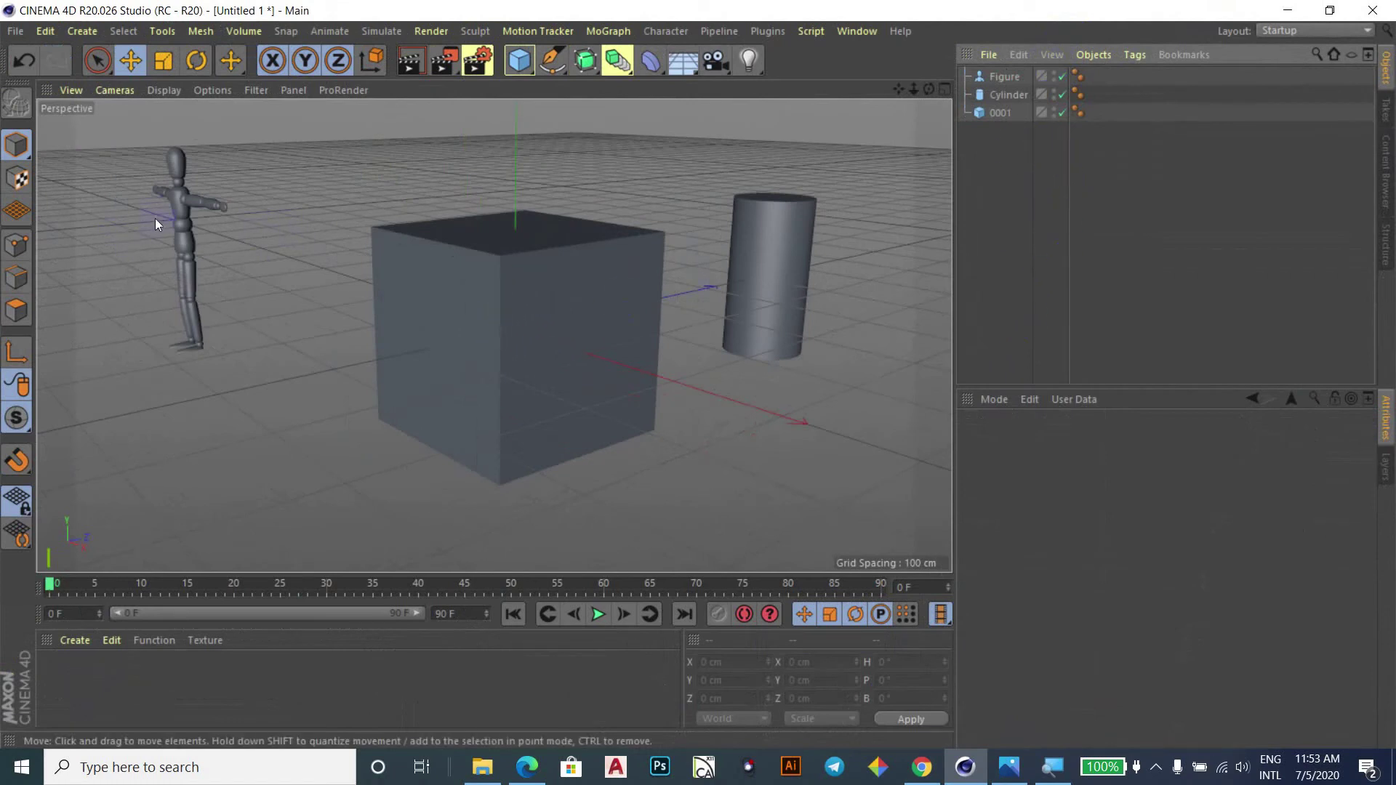
{"action": "left_click", "coordinate": [176, 211]}
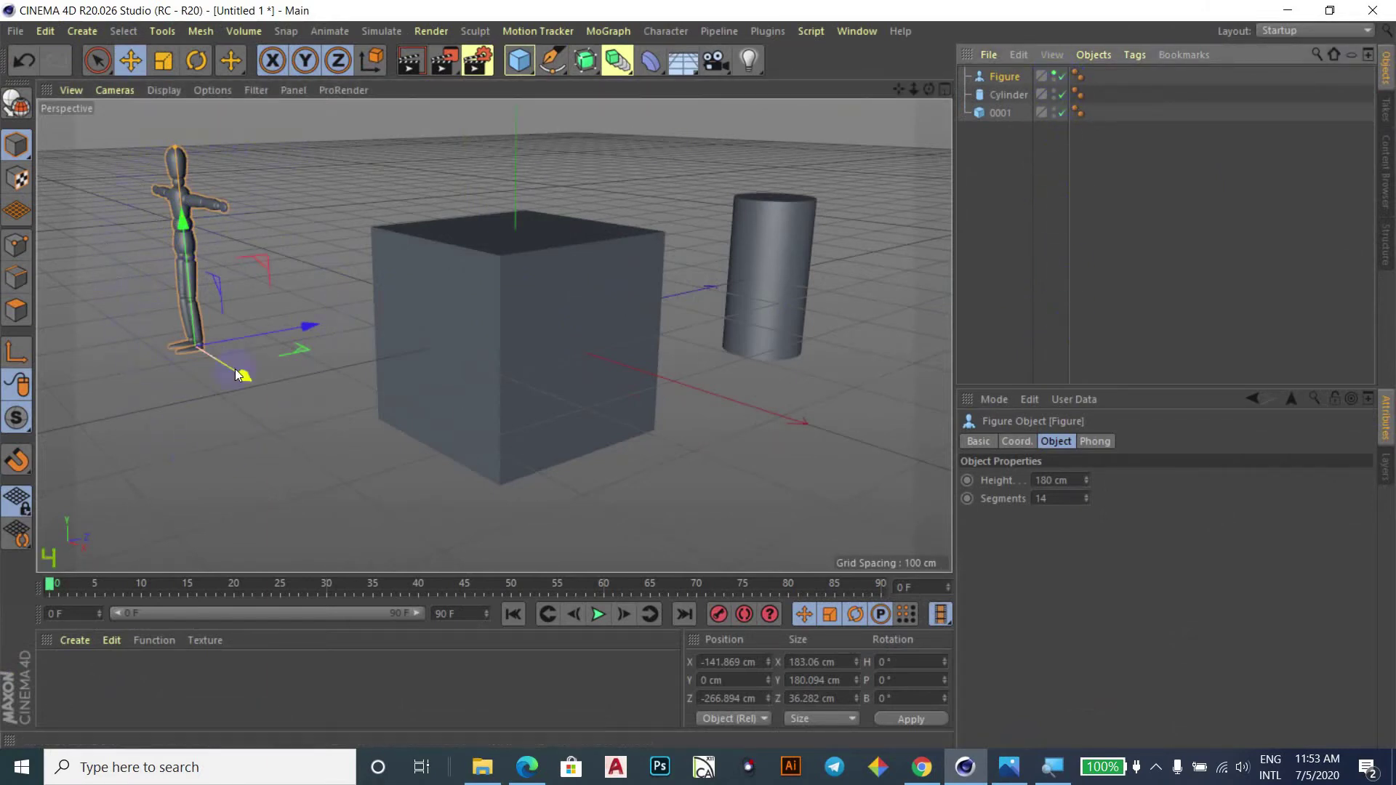
{"action": "left_click", "coordinate": [411, 62]}
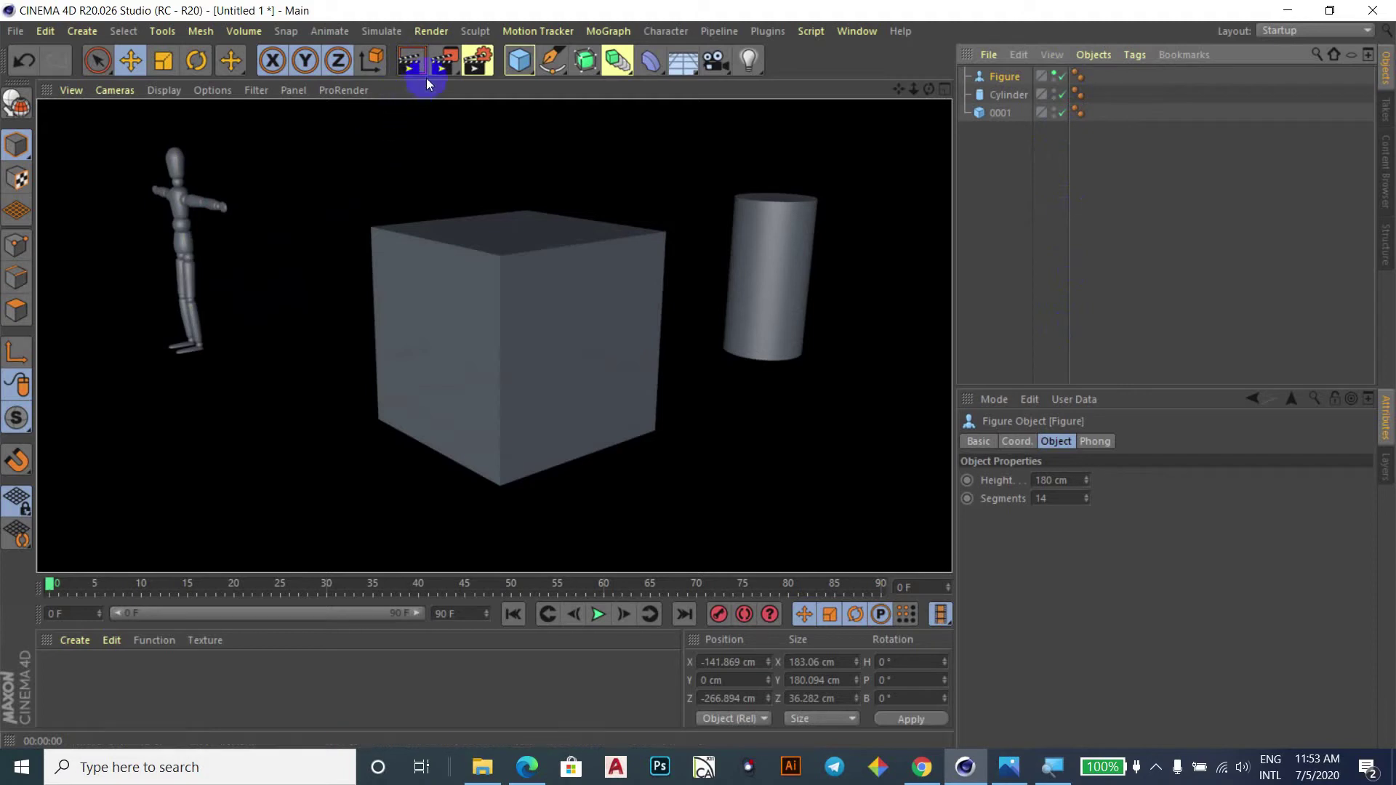
{"action": "left_click", "coordinate": [473, 157]}
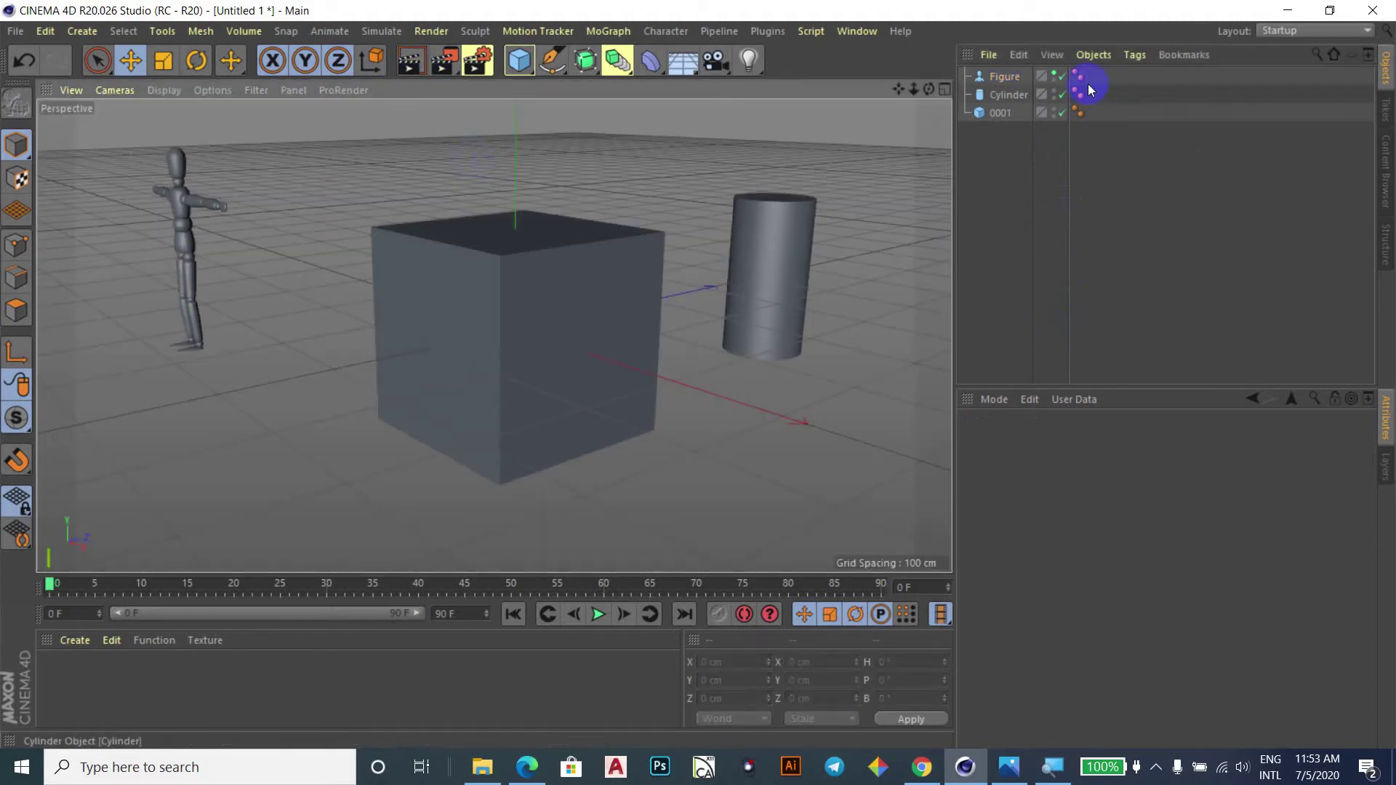
Hide the Figure in the editor and render the view to see it still renders.
{"action": "left_click", "coordinate": [1059, 77]}
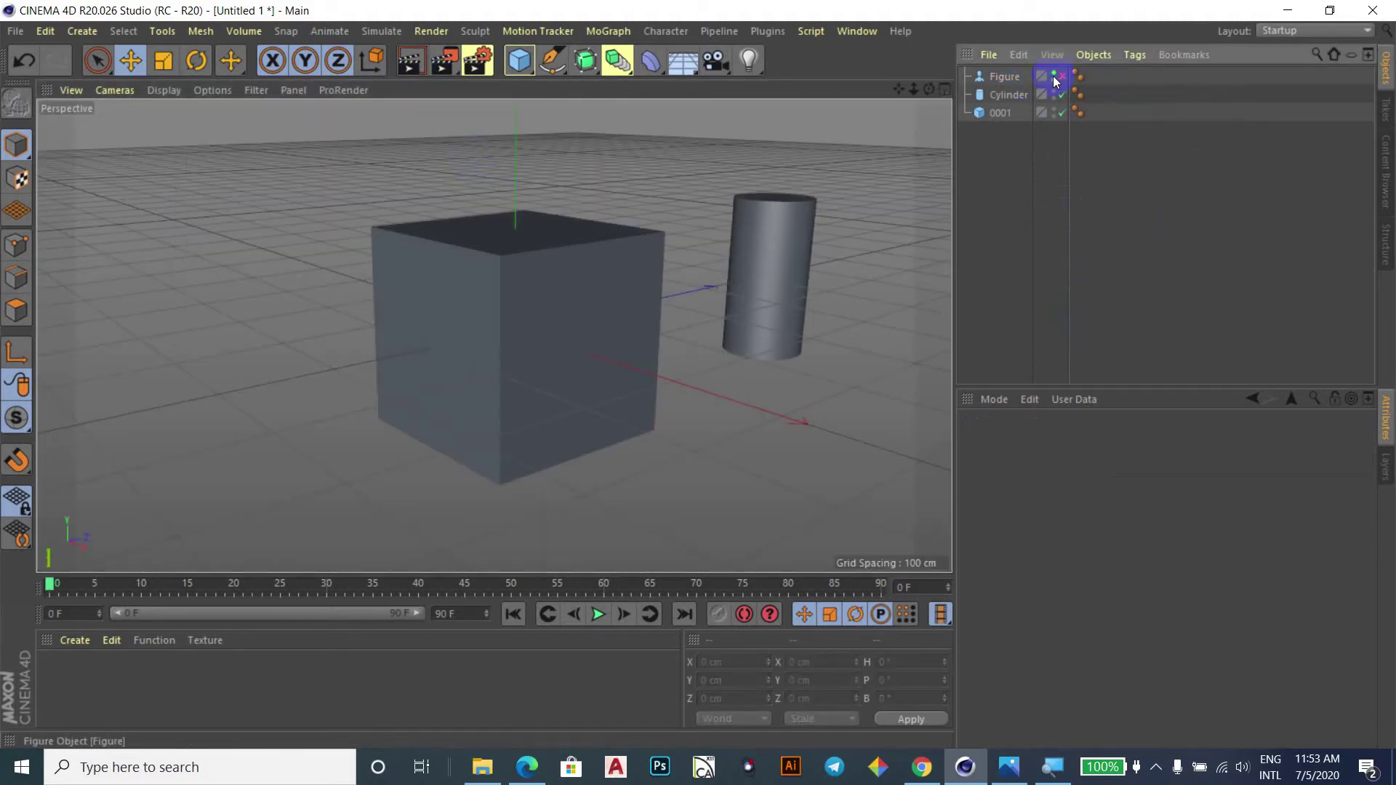
{"action": "left_click", "coordinate": [1059, 77]}
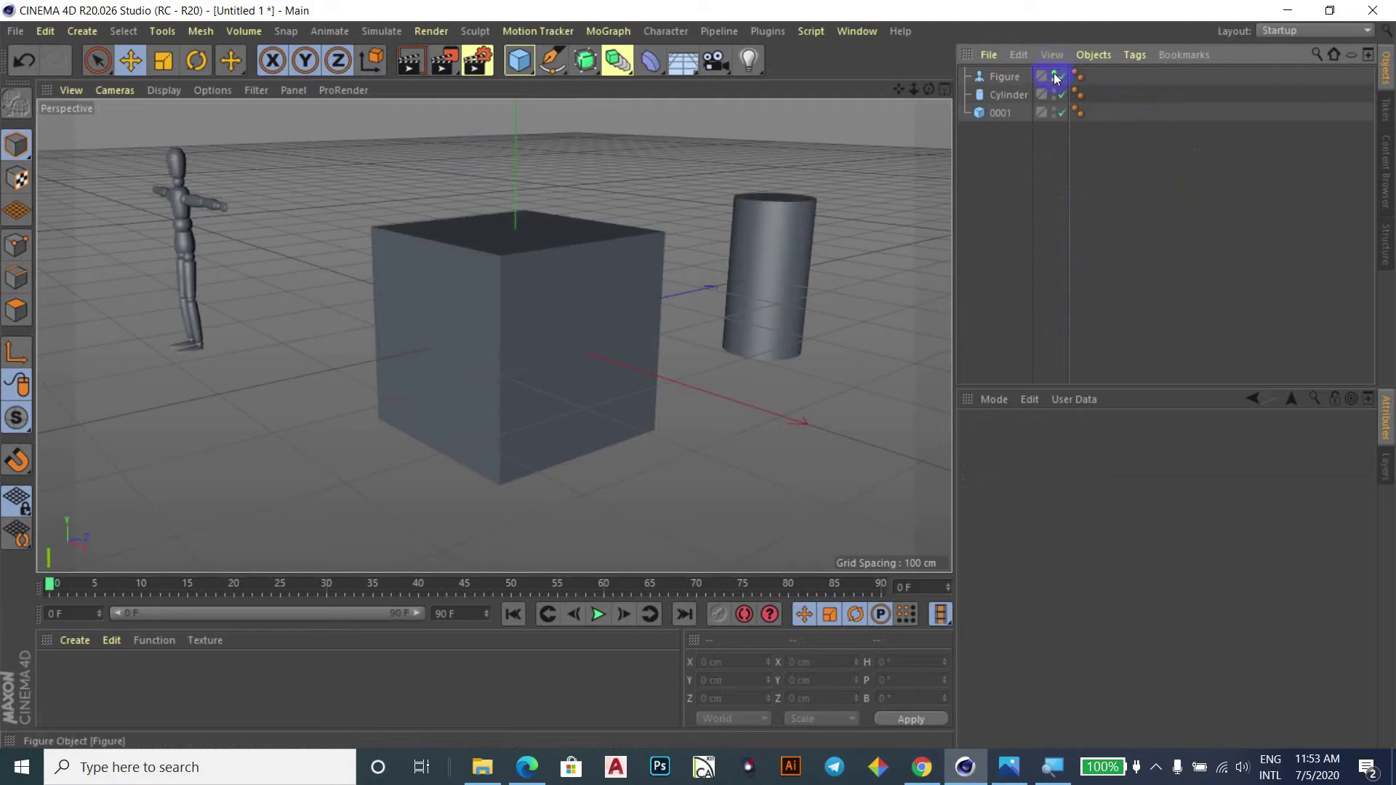
{"action": "left_click", "coordinate": [1053, 74]}
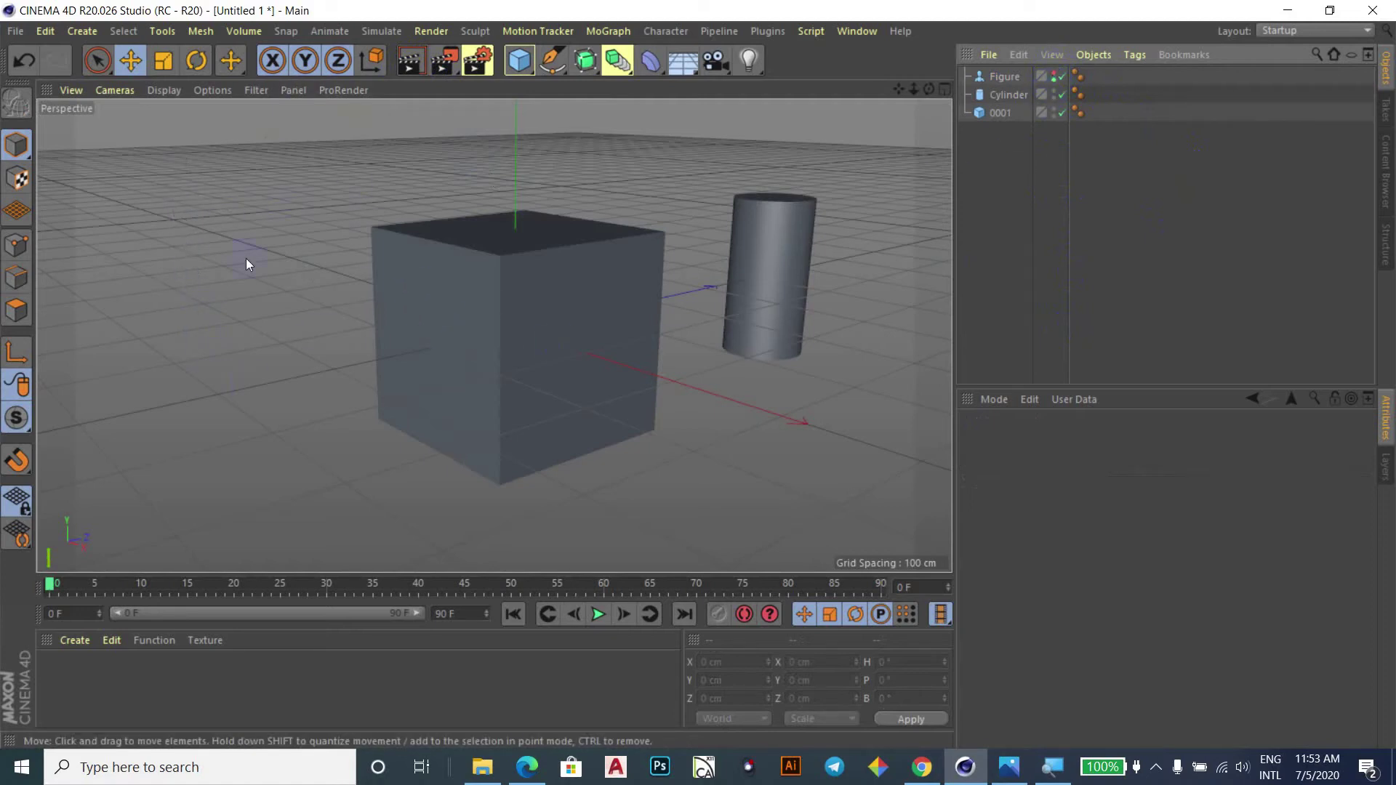
{"action": "left_click", "coordinate": [1022, 170]}
{"action": "left_click", "coordinate": [408, 57]}
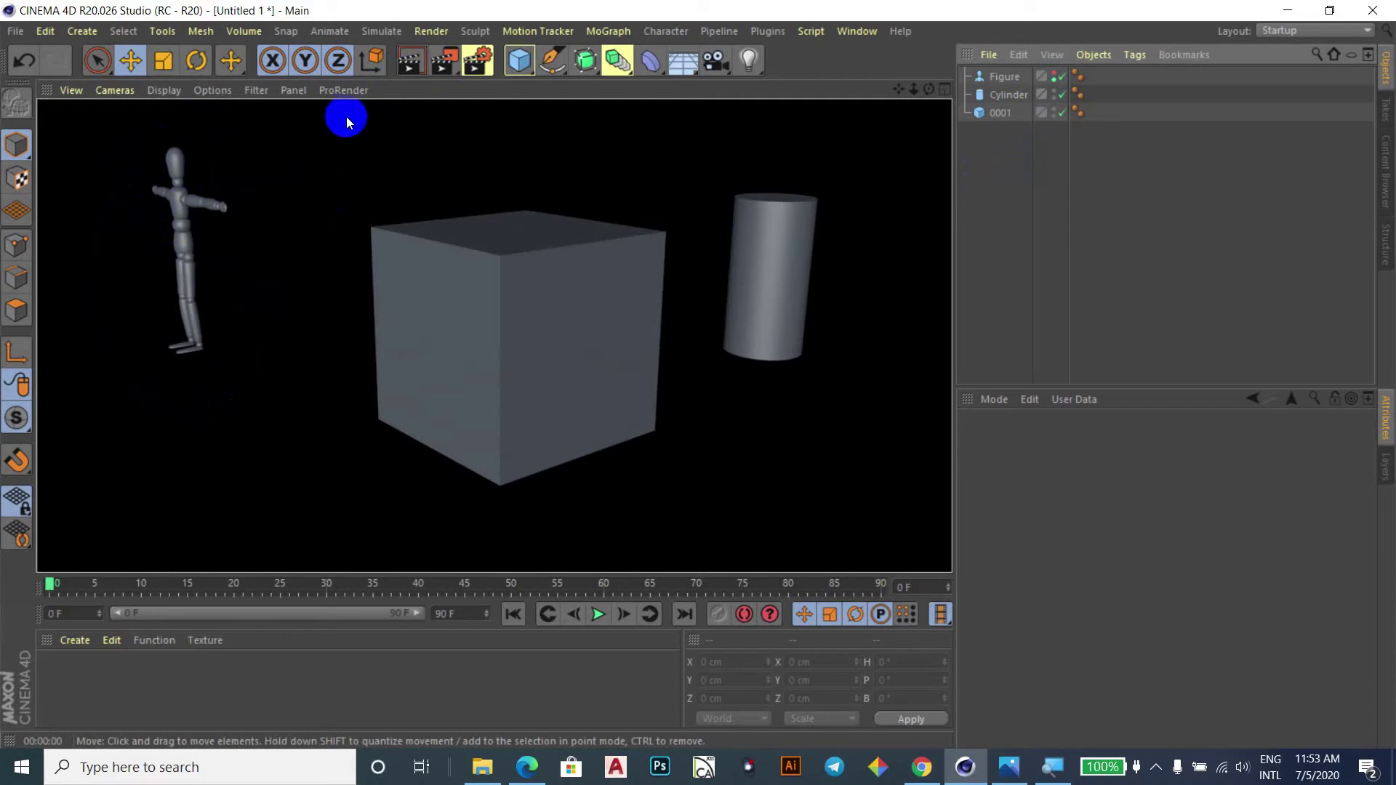
{"action": "left_click", "coordinate": [555, 150]}
Toggle the Figure's editor visibility again and re-render with it hidden in the editor.
{"action": "left_click", "coordinate": [1055, 73]}
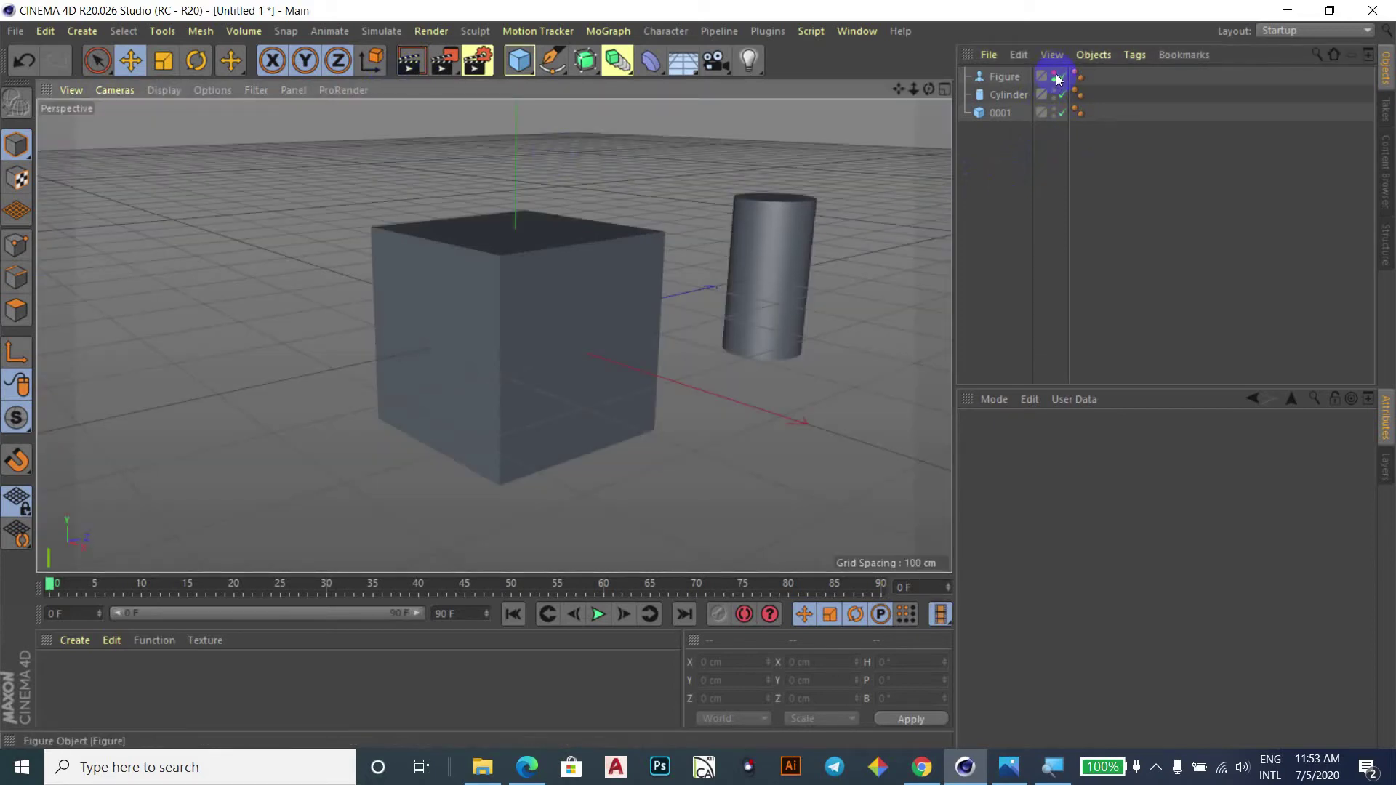
{"action": "left_click", "coordinate": [1058, 79]}
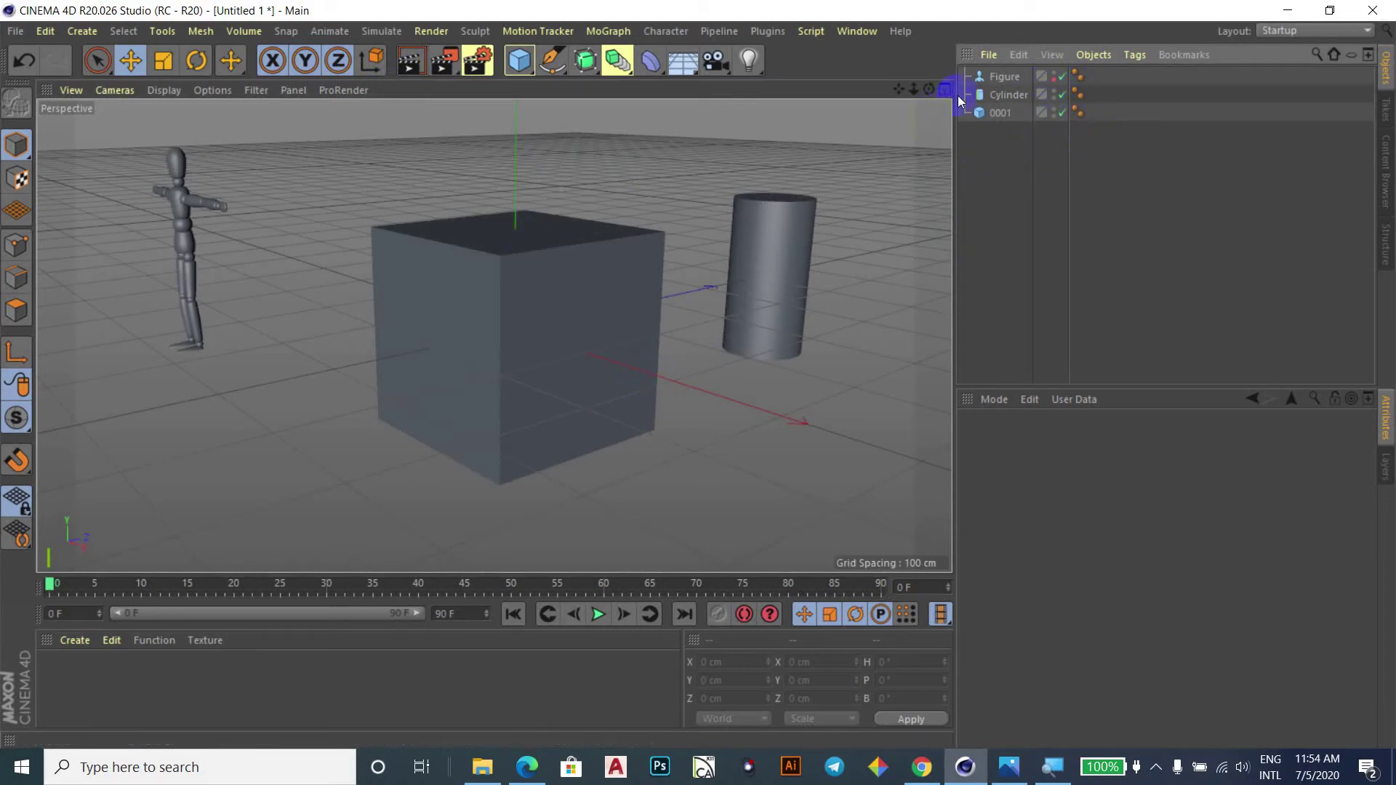
{"action": "left_click", "coordinate": [1054, 75]}
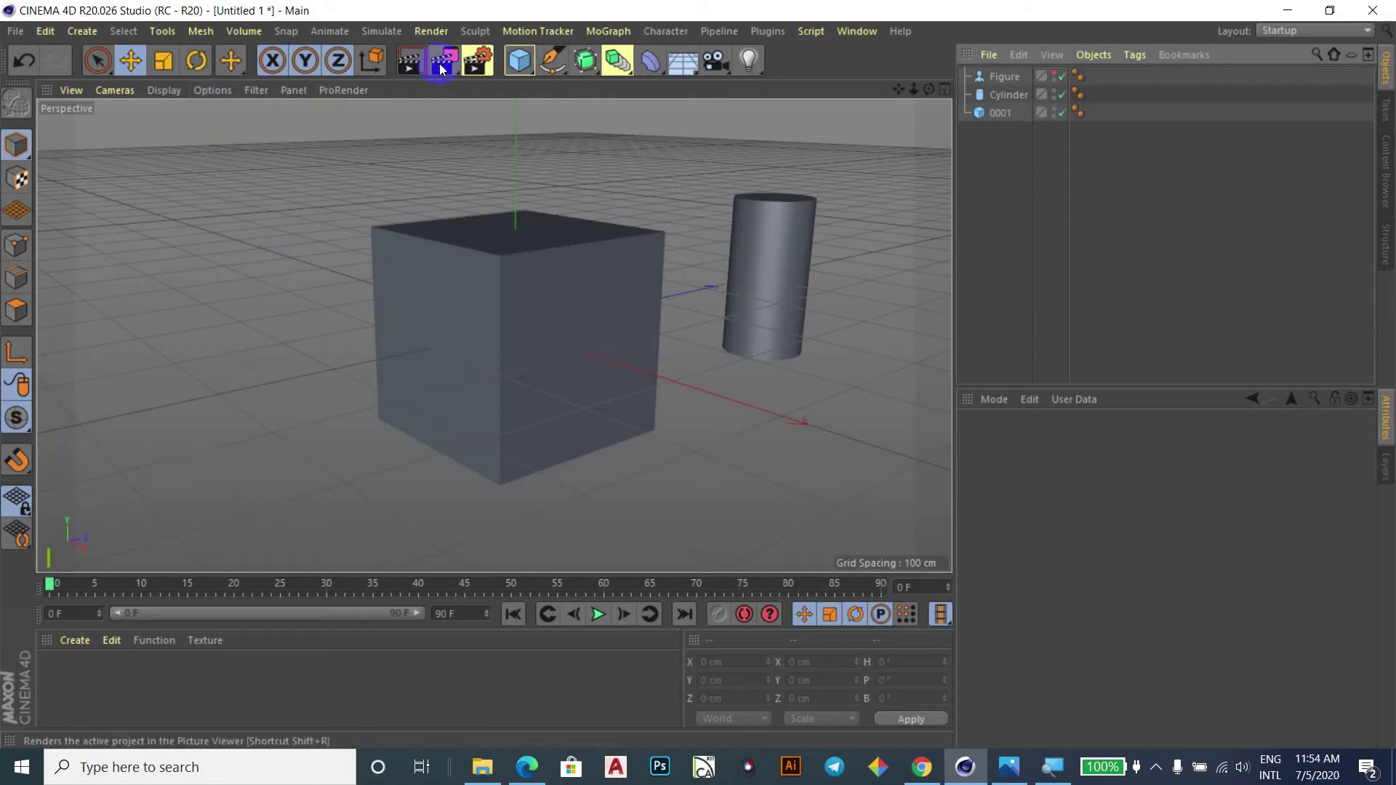
{"action": "left_click", "coordinate": [409, 62]}
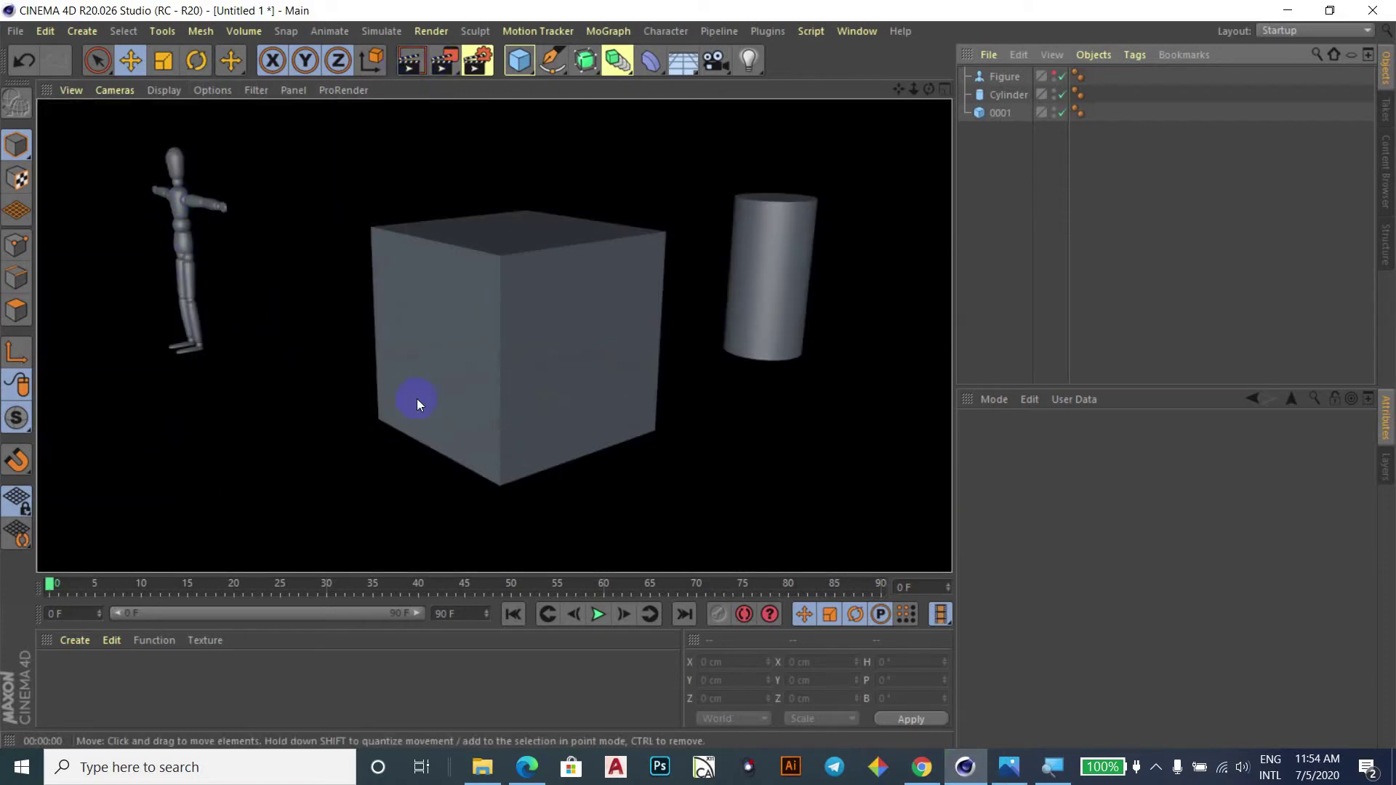
{"action": "left_click", "coordinate": [422, 130]}
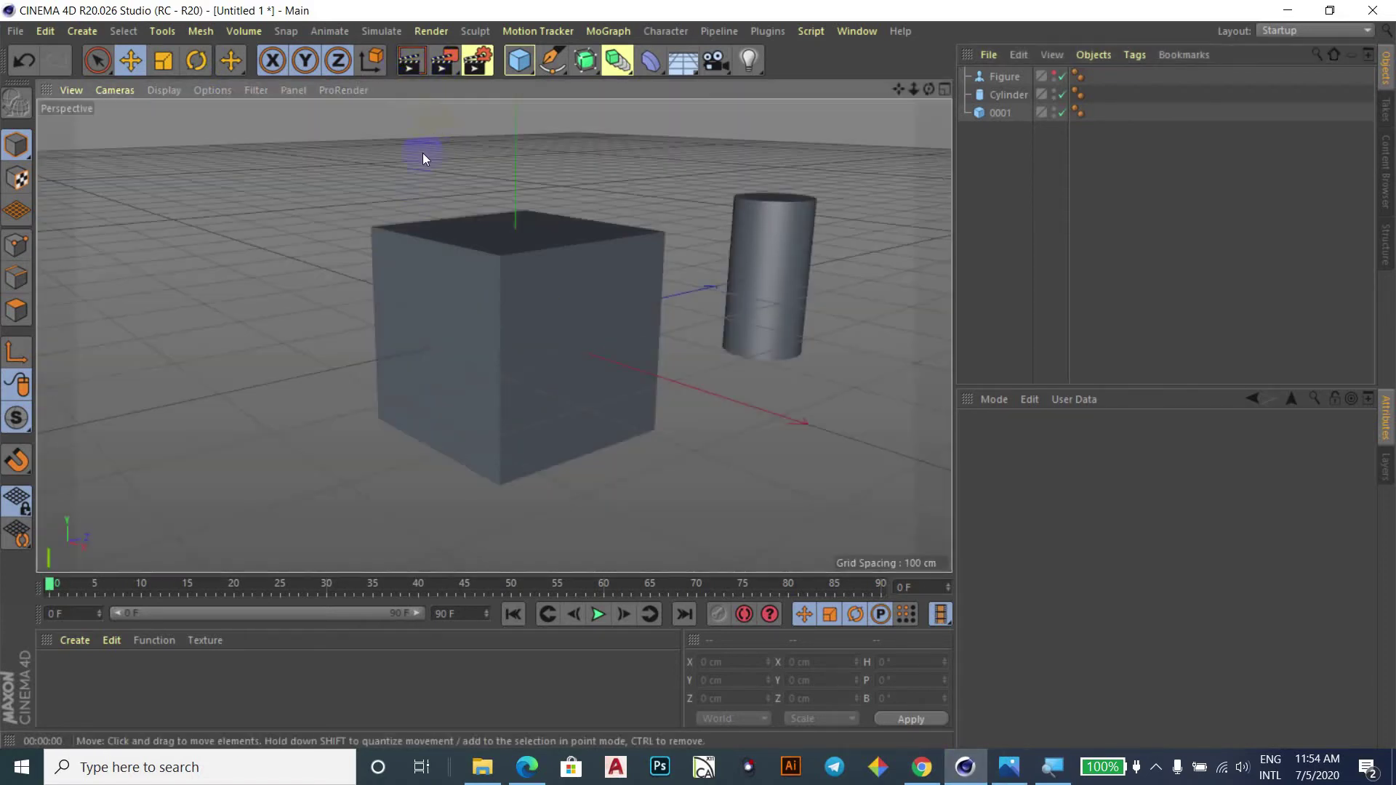
Show the Figure in the editor, set its render dot to red, and render without it.
{"action": "left_click", "coordinate": [1054, 75]}
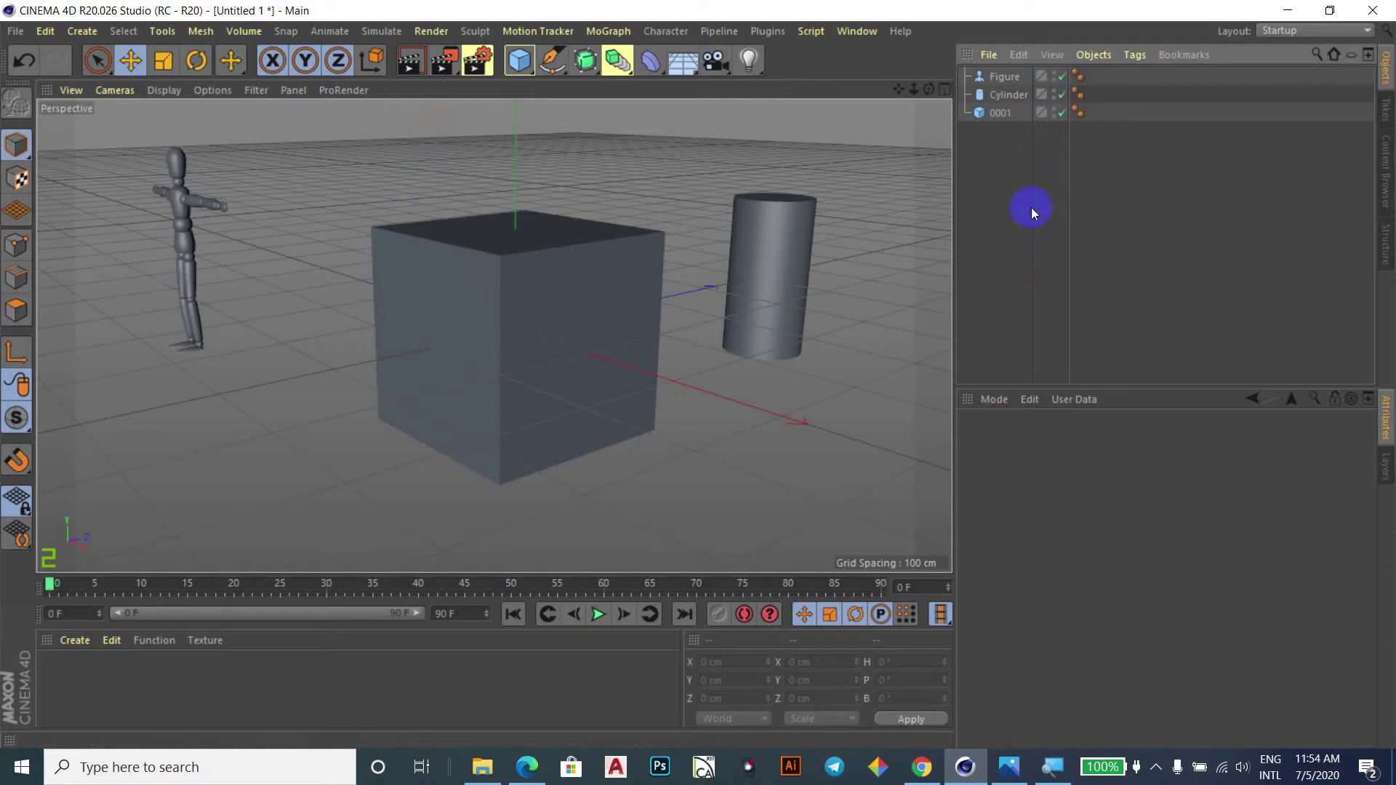
{"action": "left_click", "coordinate": [1055, 80]}
{"action": "left_click", "coordinate": [410, 62]}
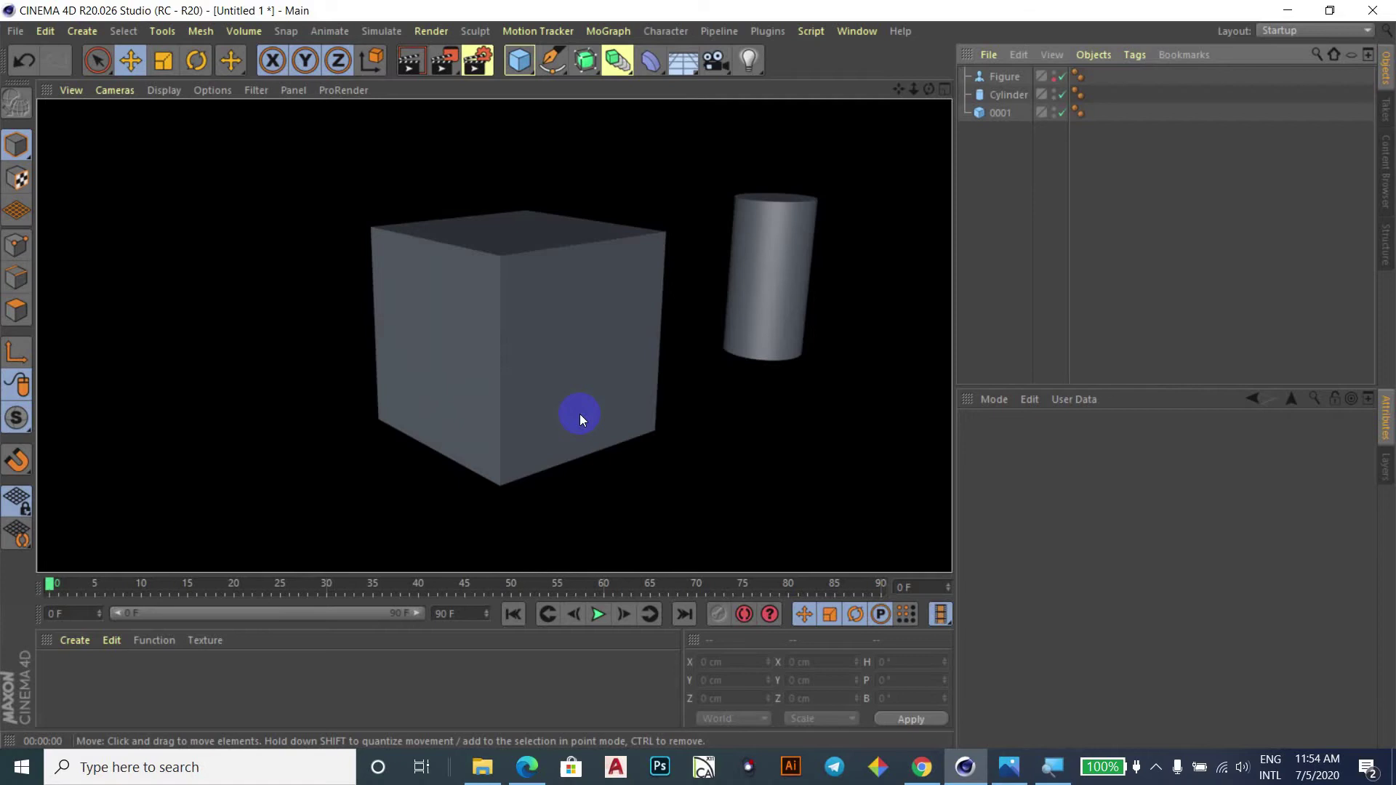
Unhide the figure and slide it across the floor to just left of the cube.
{"action": "left_click", "coordinate": [1054, 81]}
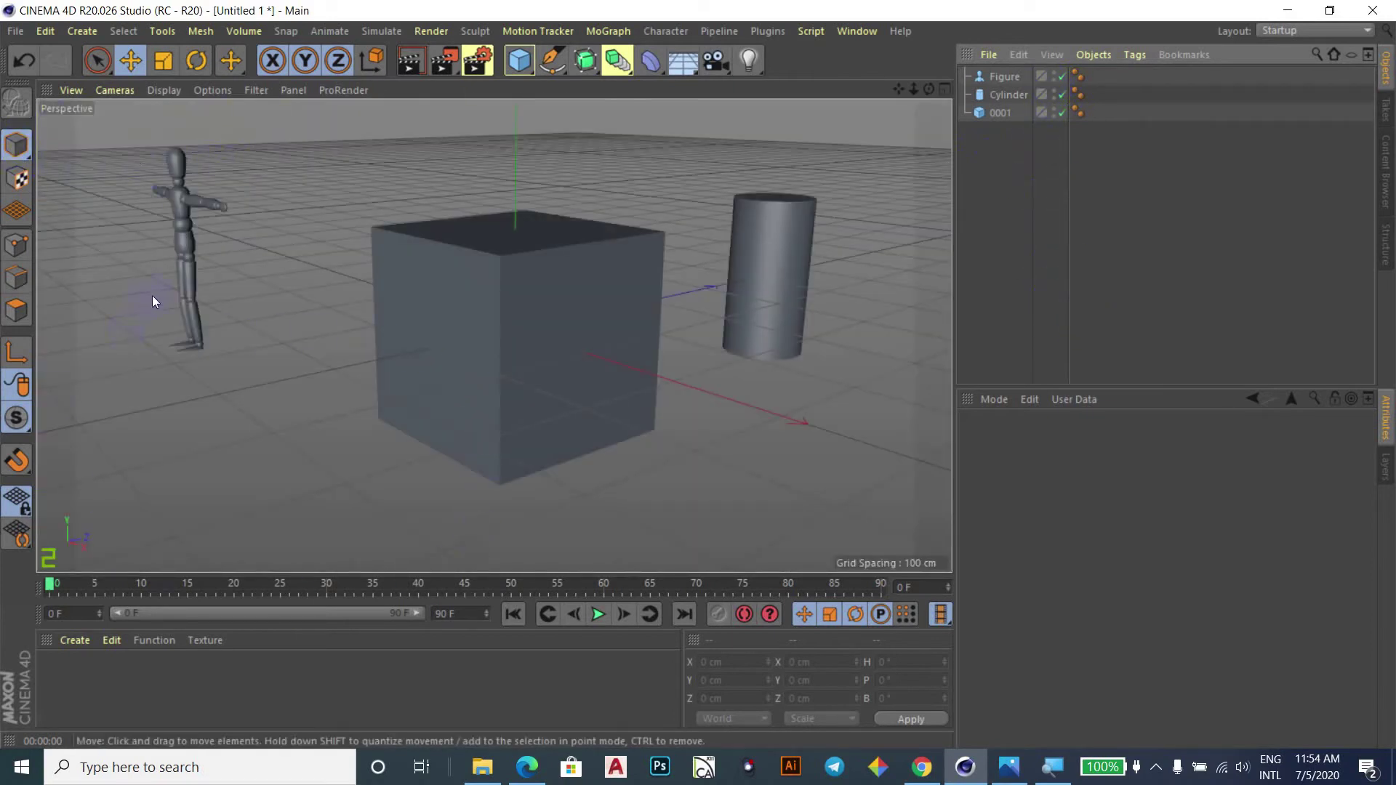
{"action": "left_click", "coordinate": [187, 284]}
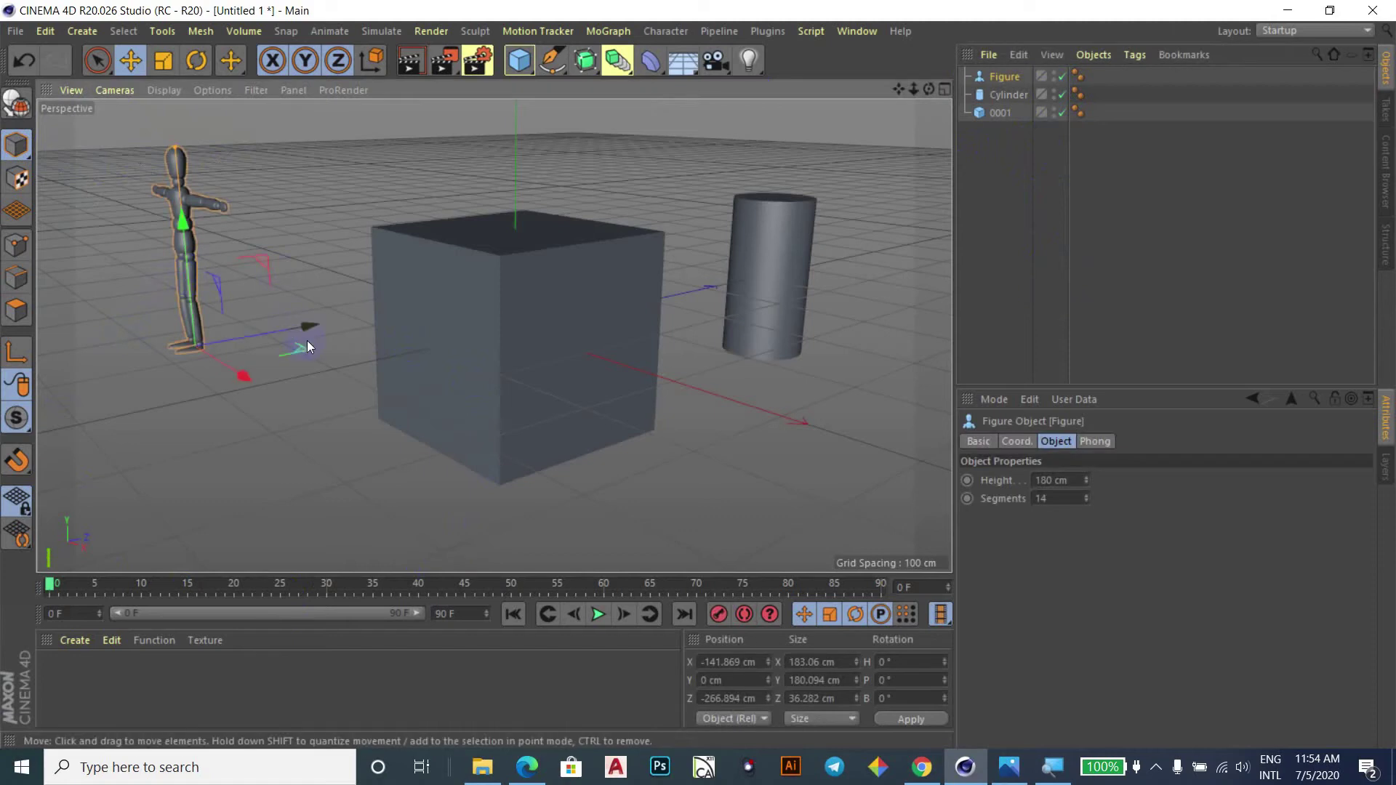
{"action": "left_click_drag", "start_coordinate": [277, 275], "coordinate": [418, 291]}
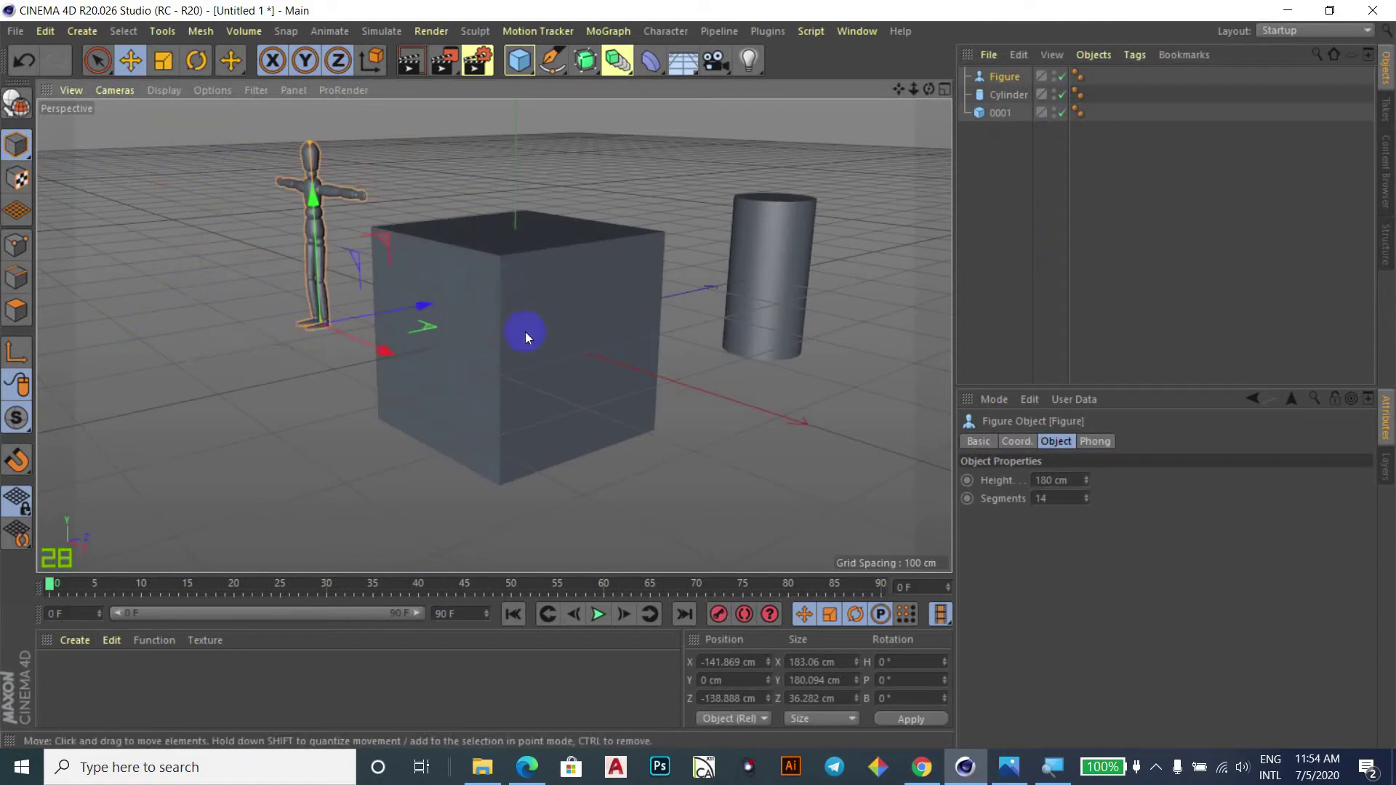
{"action": "left_click", "coordinate": [740, 485]}
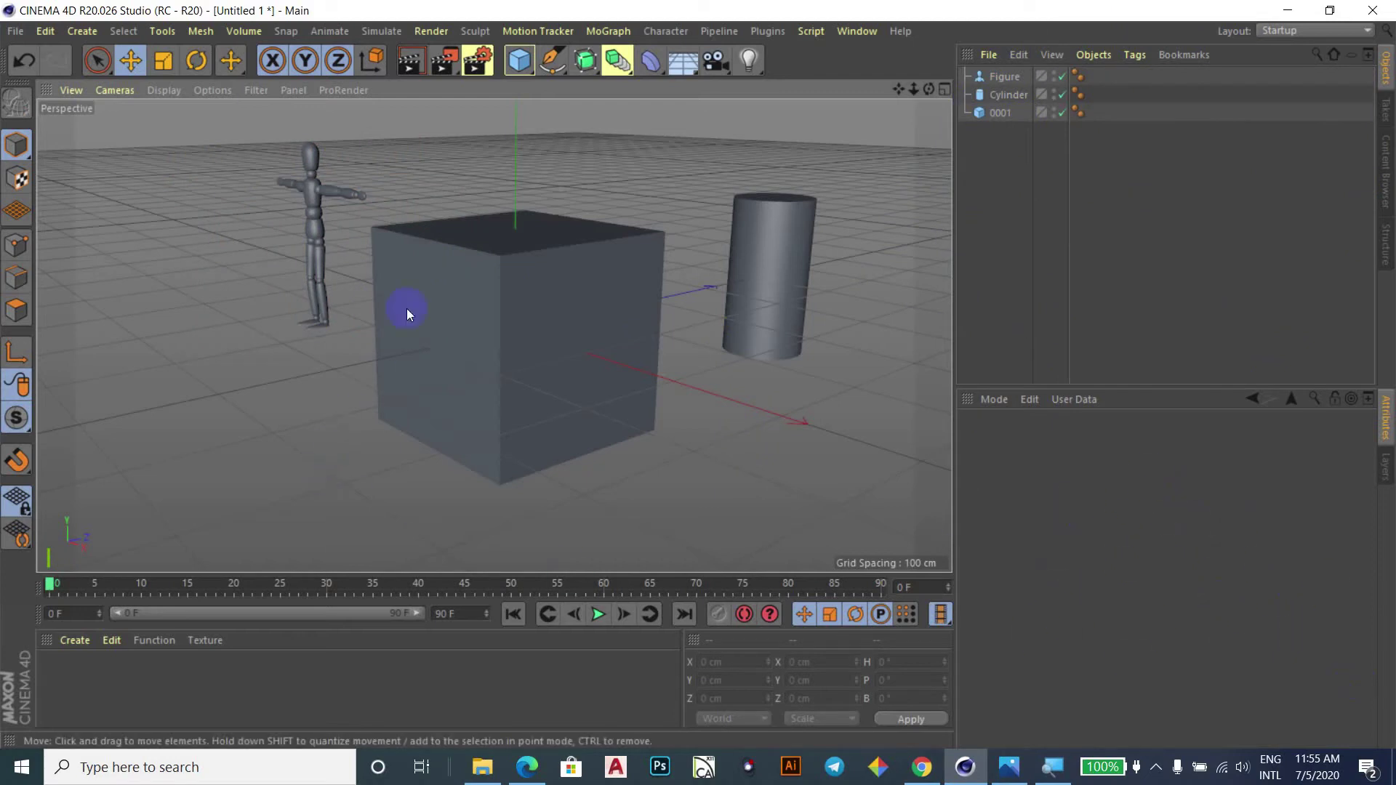
Inspect the basic properties of the cube and the cylinder.
{"action": "left_click", "coordinate": [529, 314]}
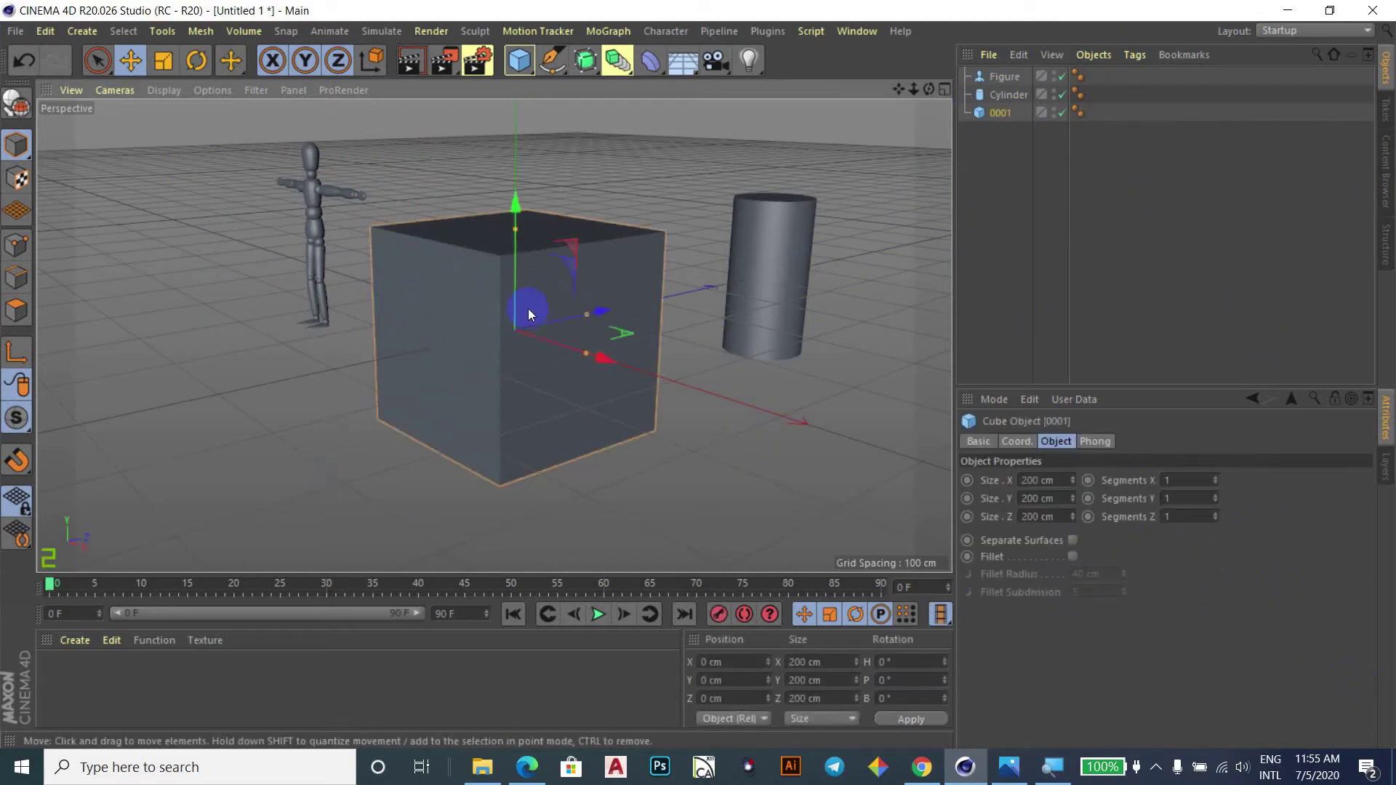
{"action": "left_click", "coordinate": [976, 447]}
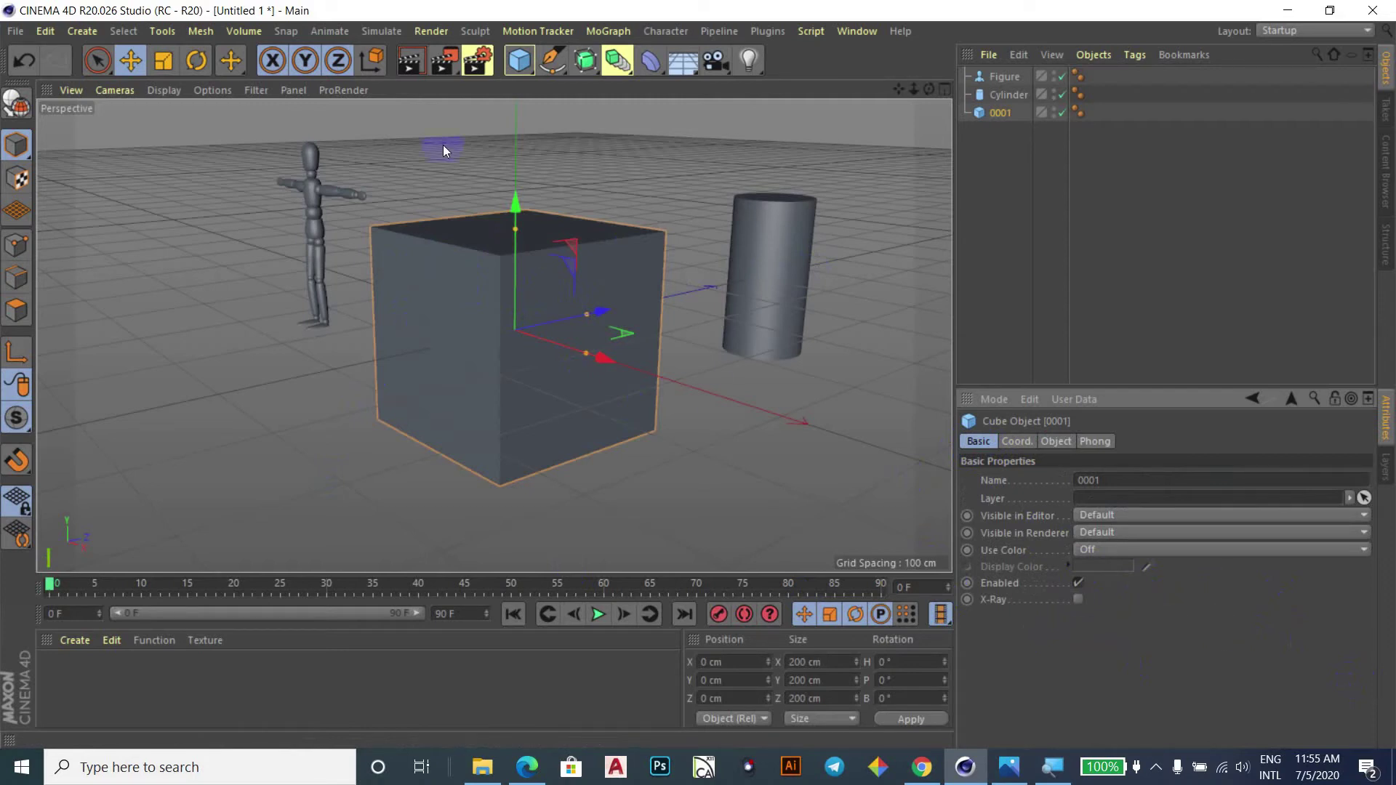
{"action": "left_click", "coordinate": [774, 234]}
{"action": "left_click", "coordinate": [1084, 484]}
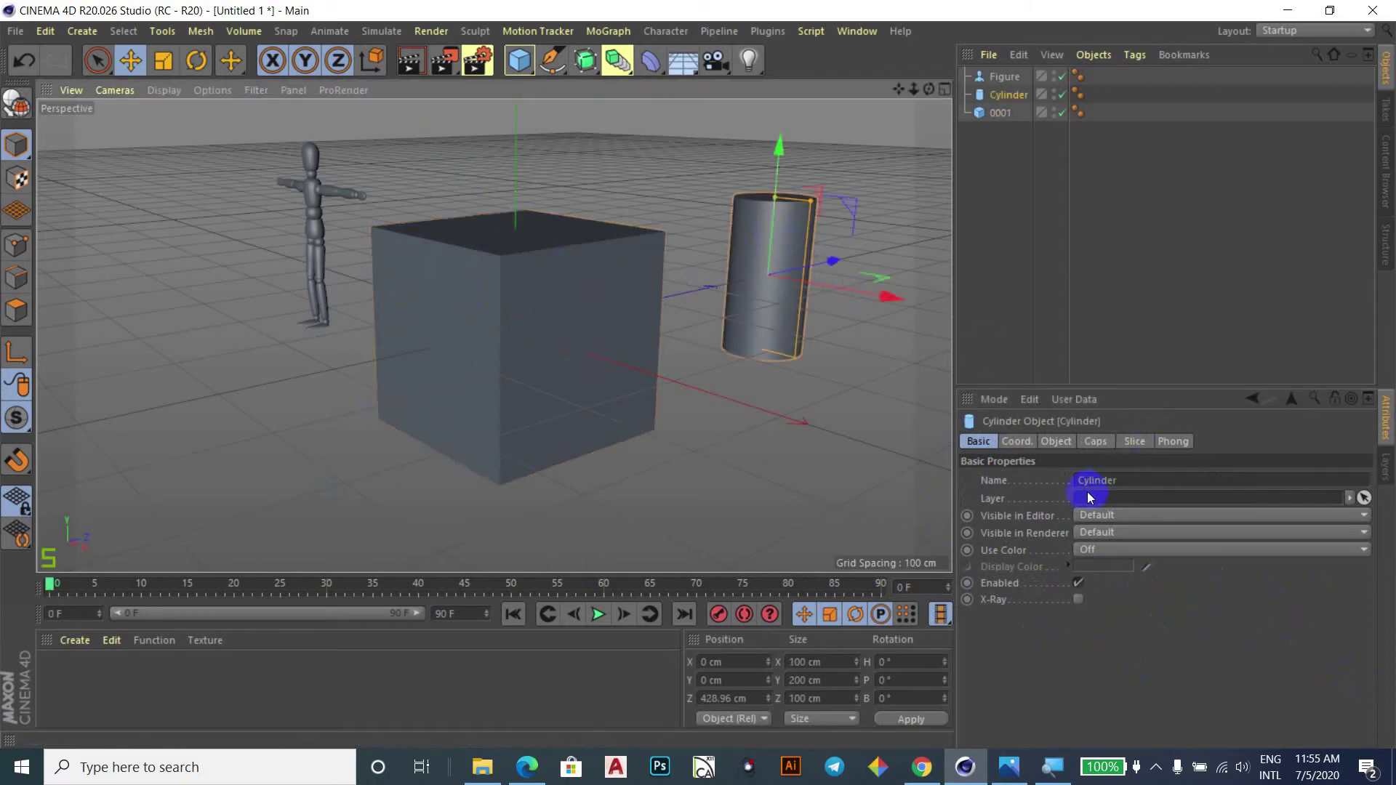
{"action": "left_click", "coordinate": [1131, 486]}
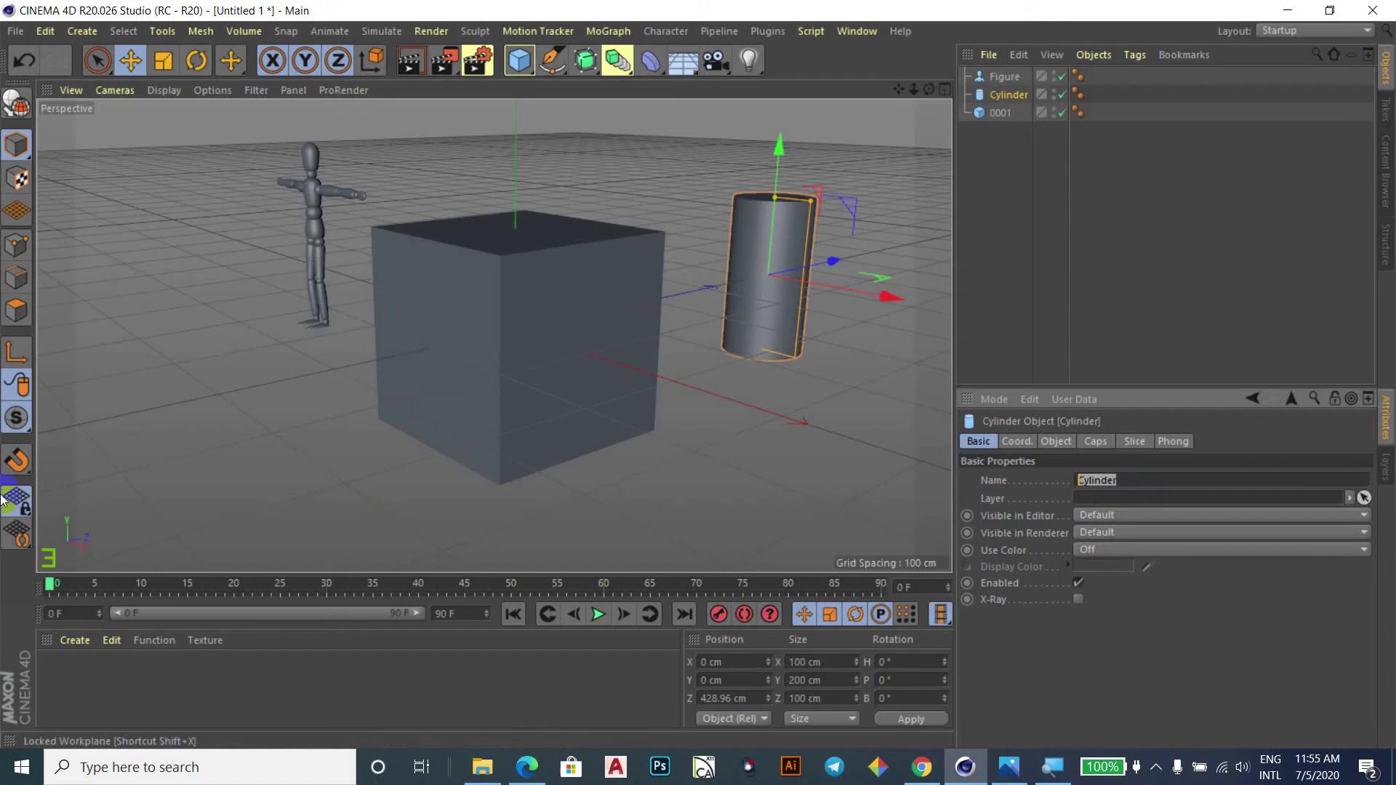
Rename the figure object to 0002 in its Basic properties.
{"action": "left_click", "coordinate": [304, 198]}
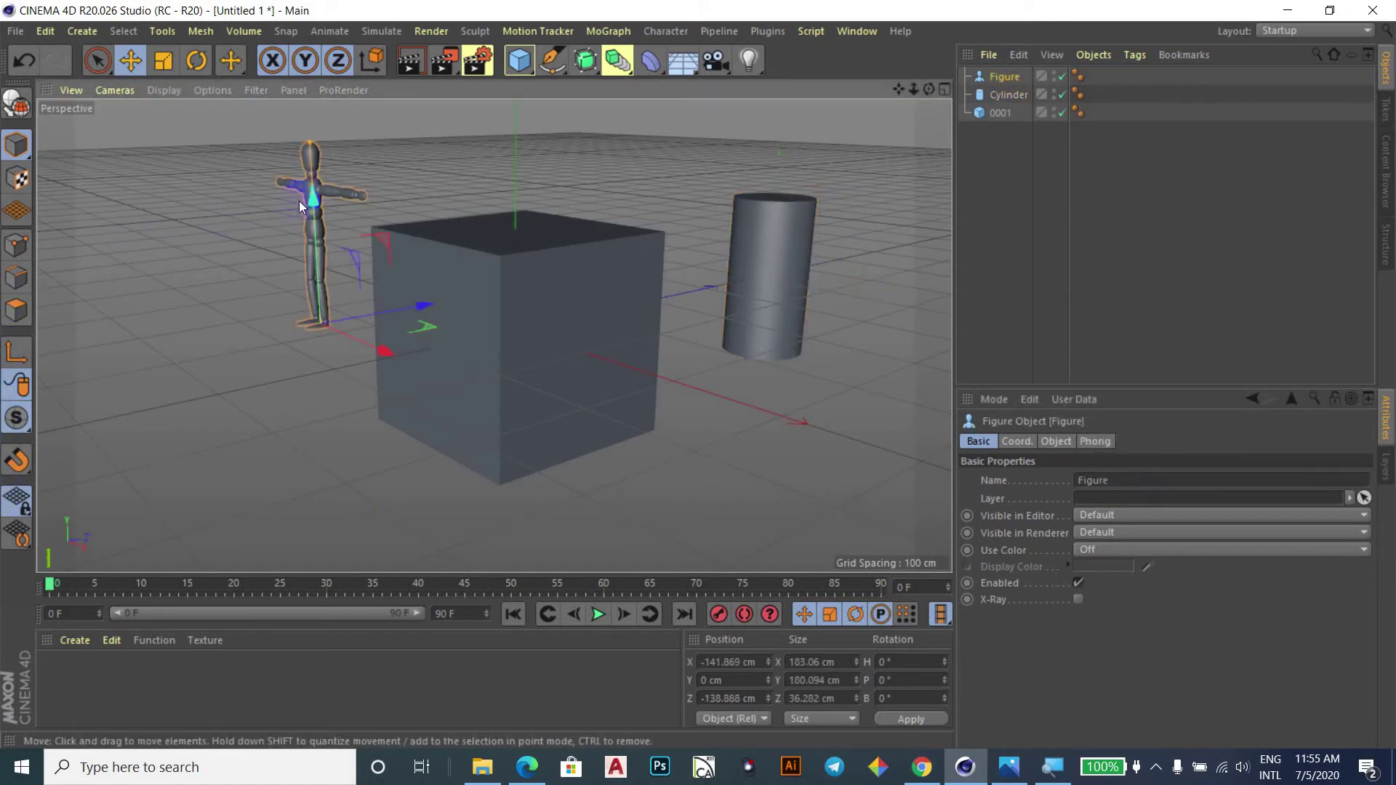
{"action": "left_click", "coordinate": [1165, 433]}
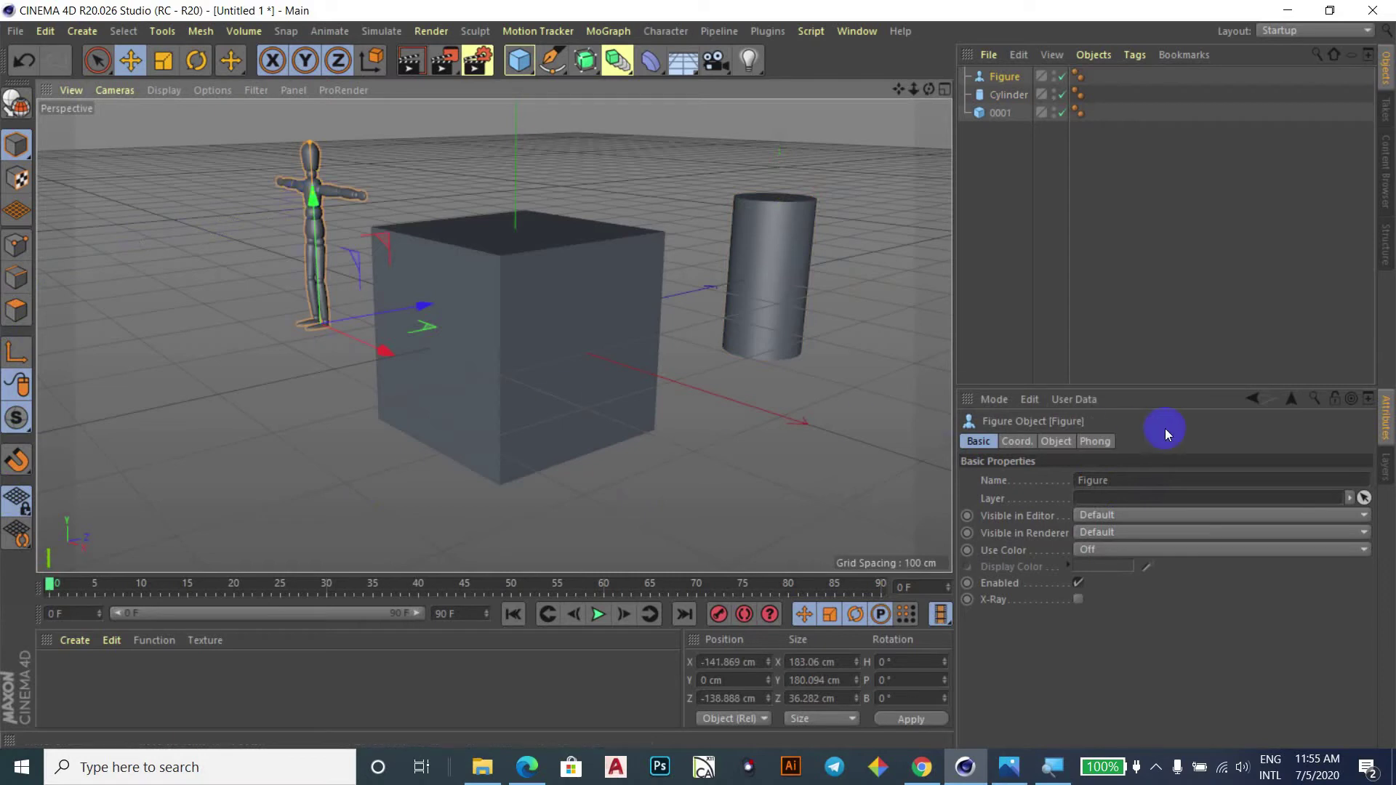
{"action": "double_click", "coordinate": [1103, 481]}
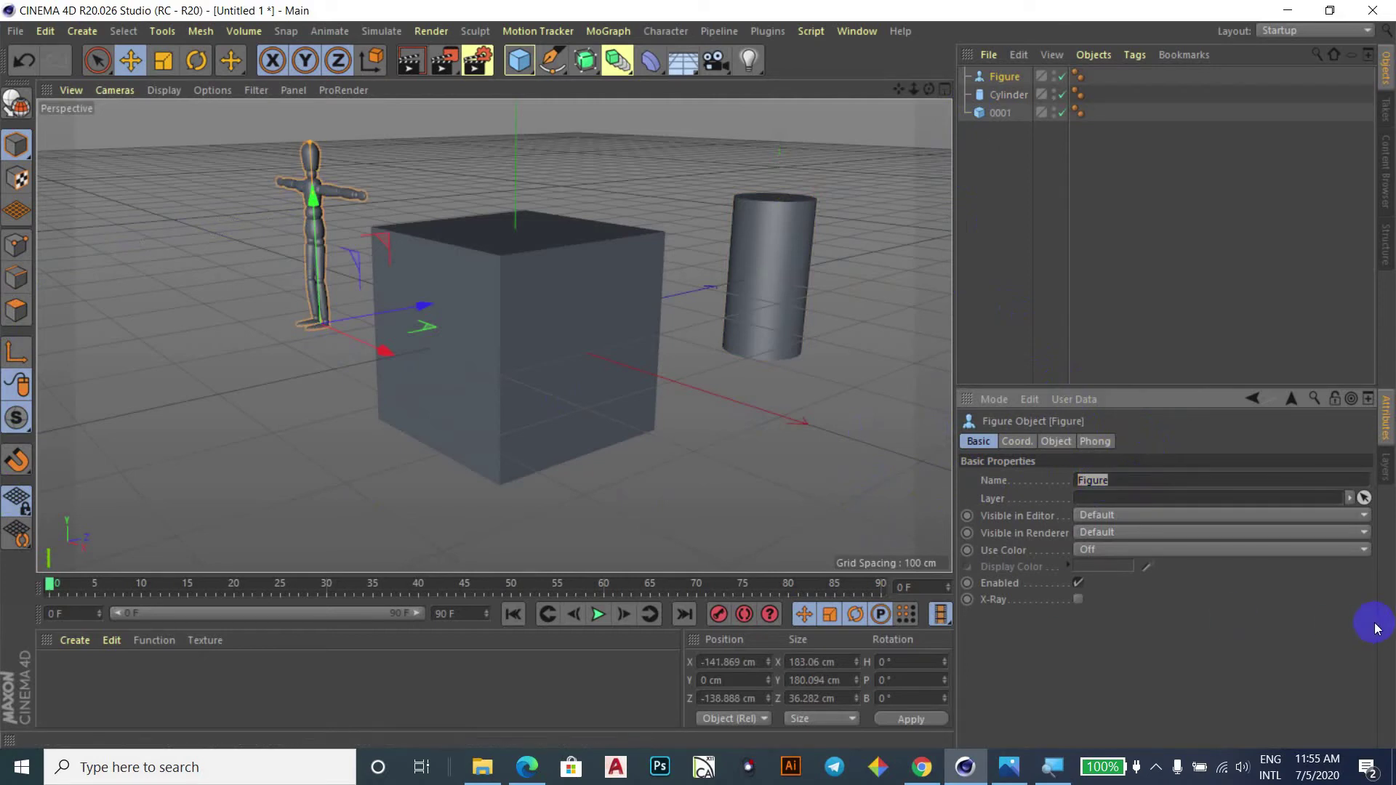
{"action": "type", "text": "0002"}
{"action": "key", "text": "Return"}
{"action": "left_click", "coordinate": [1099, 480]}
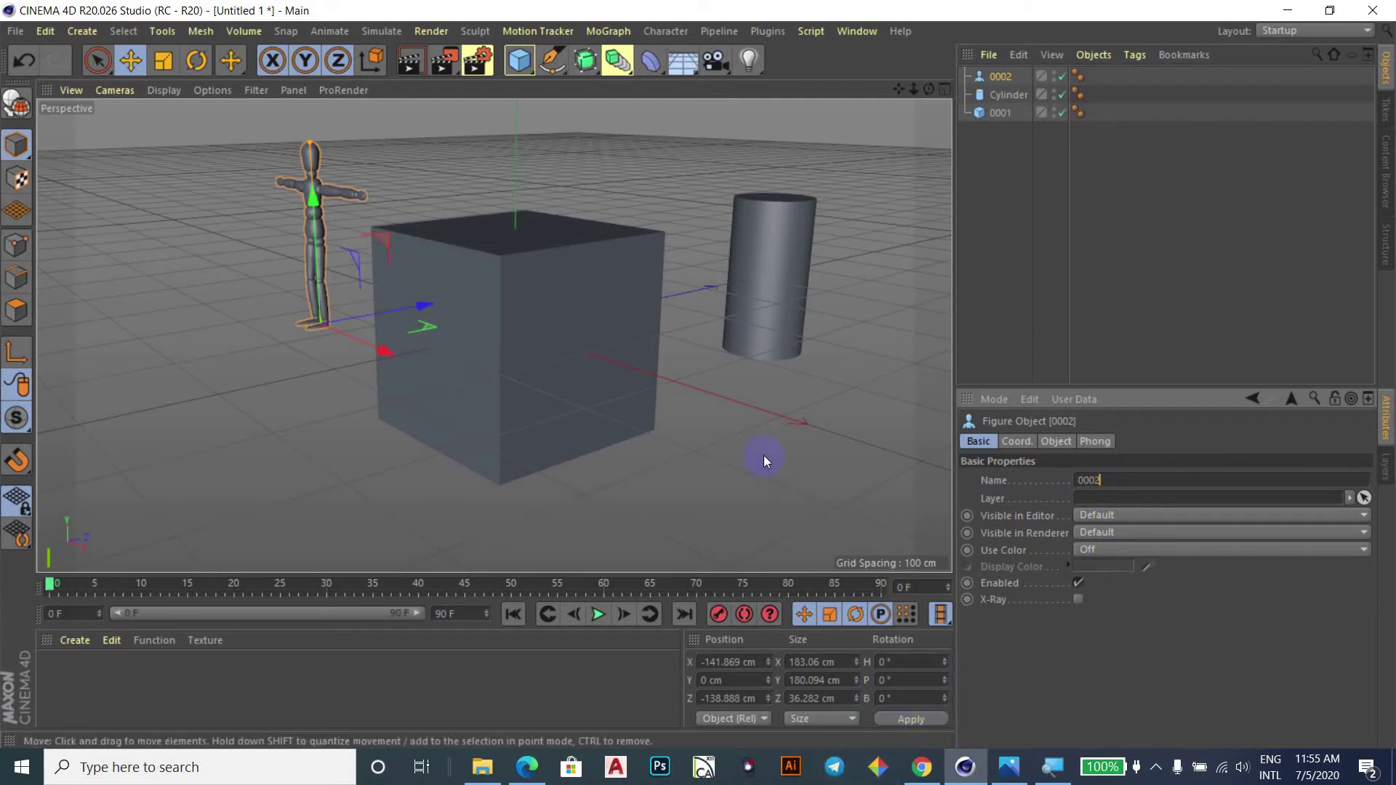
{"action": "left_click", "coordinate": [539, 384]}
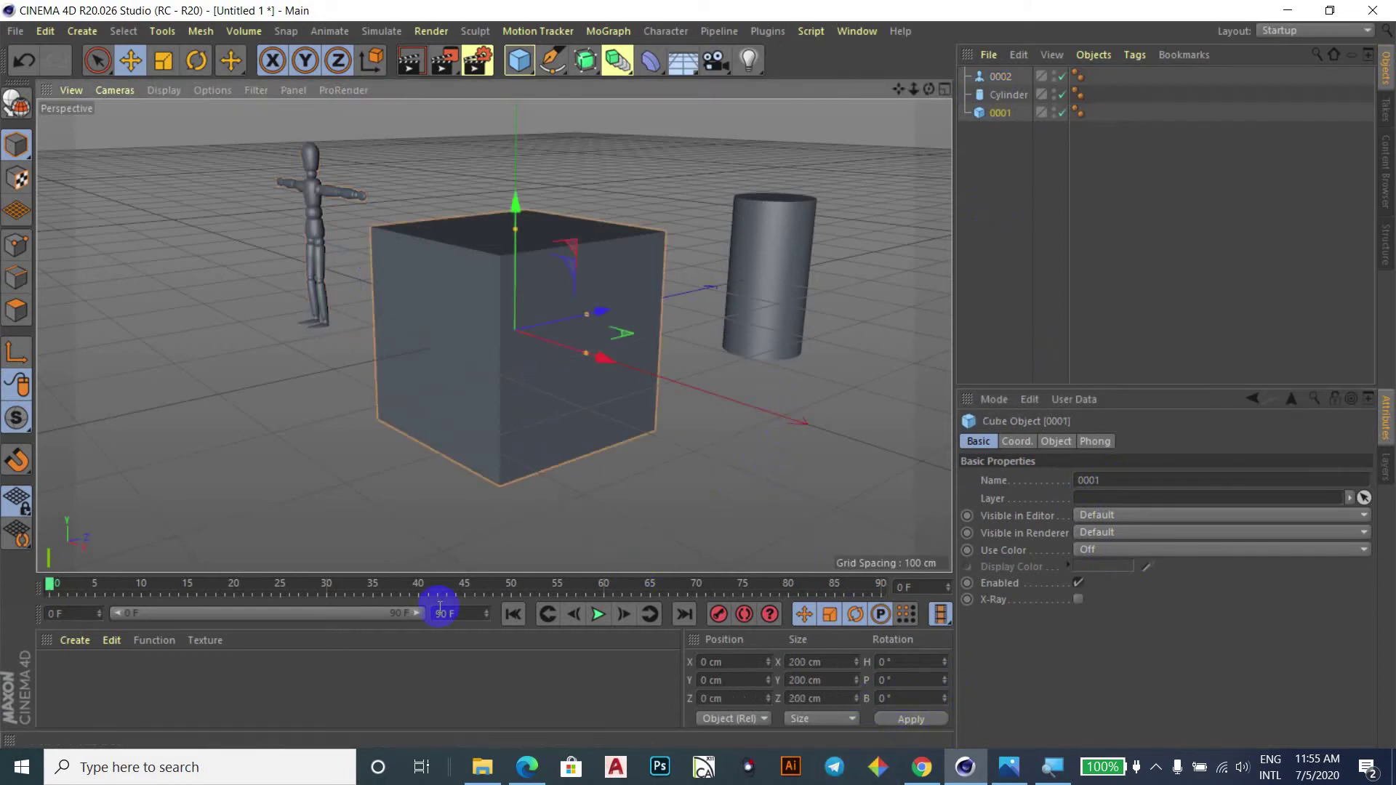
{"action": "left_click", "coordinate": [1152, 444]}
{"action": "left_click", "coordinate": [1364, 515]}
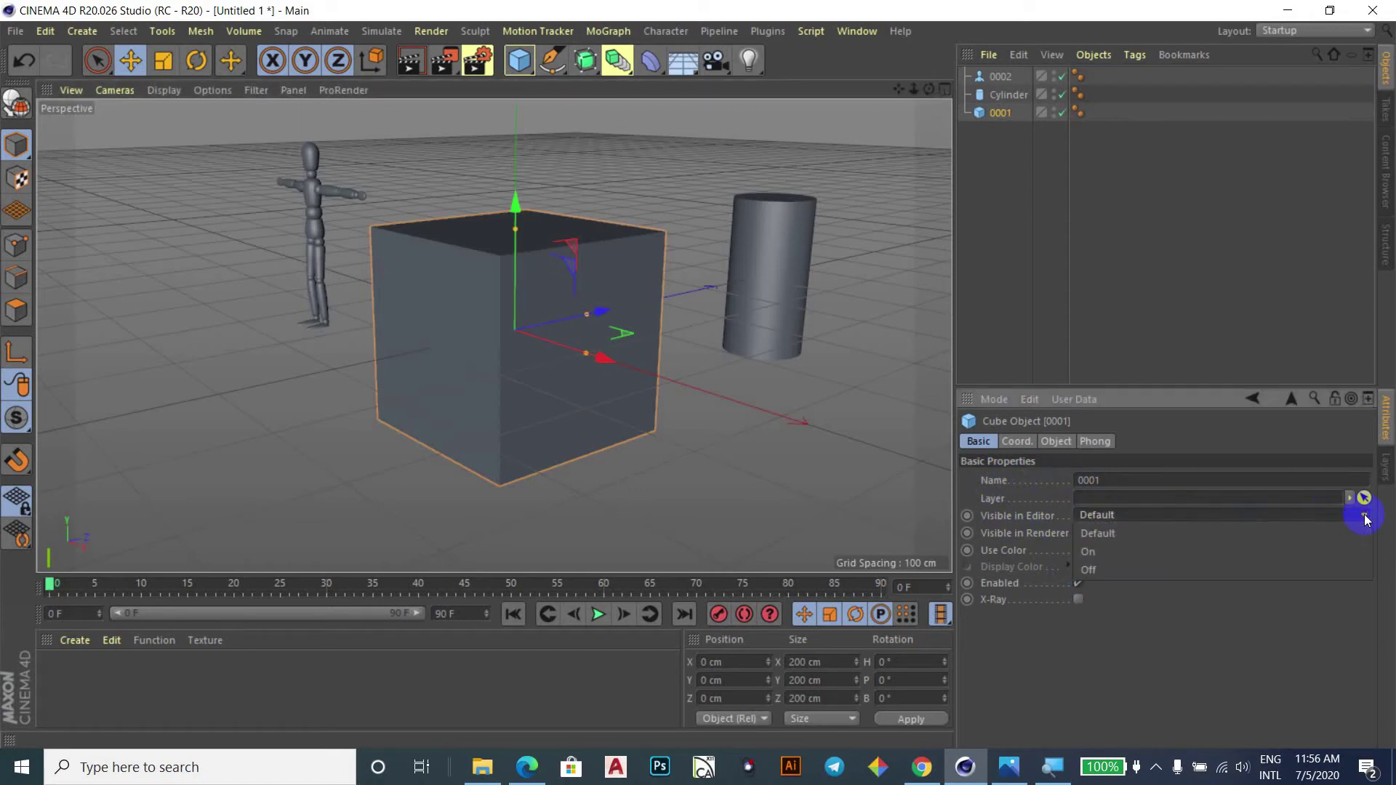
{"action": "left_click", "coordinate": [1236, 643]}
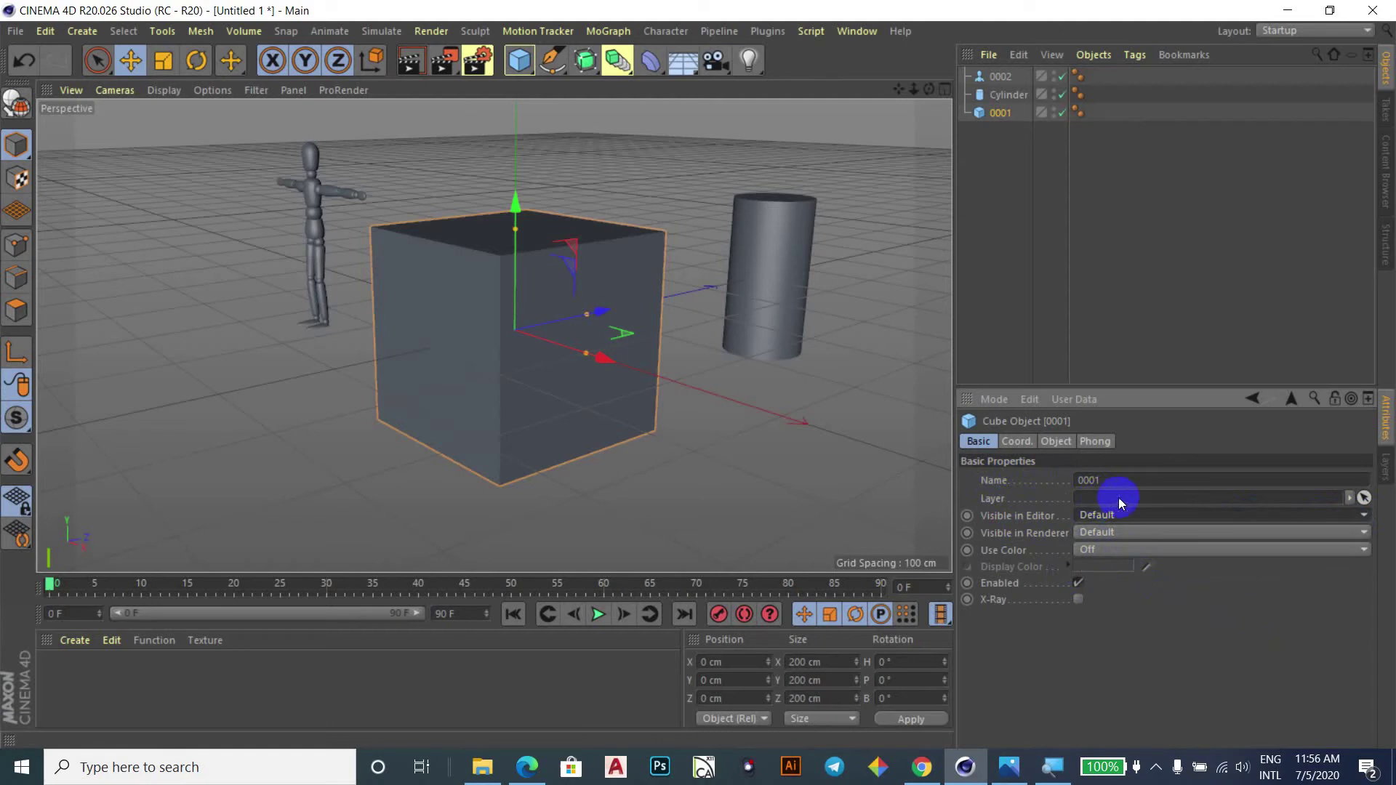
{"action": "left_click", "coordinate": [1350, 499]}
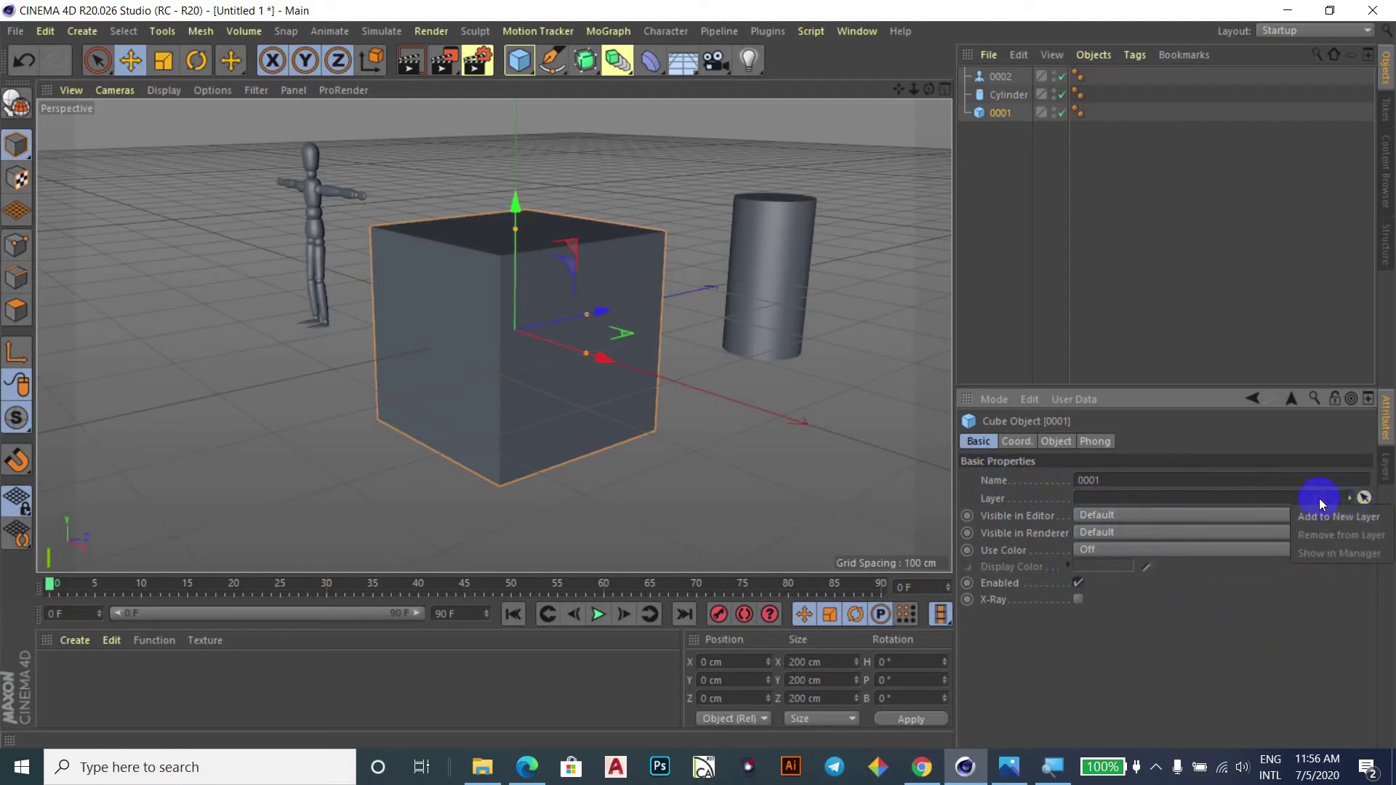
{"action": "left_click", "coordinate": [1244, 499]}
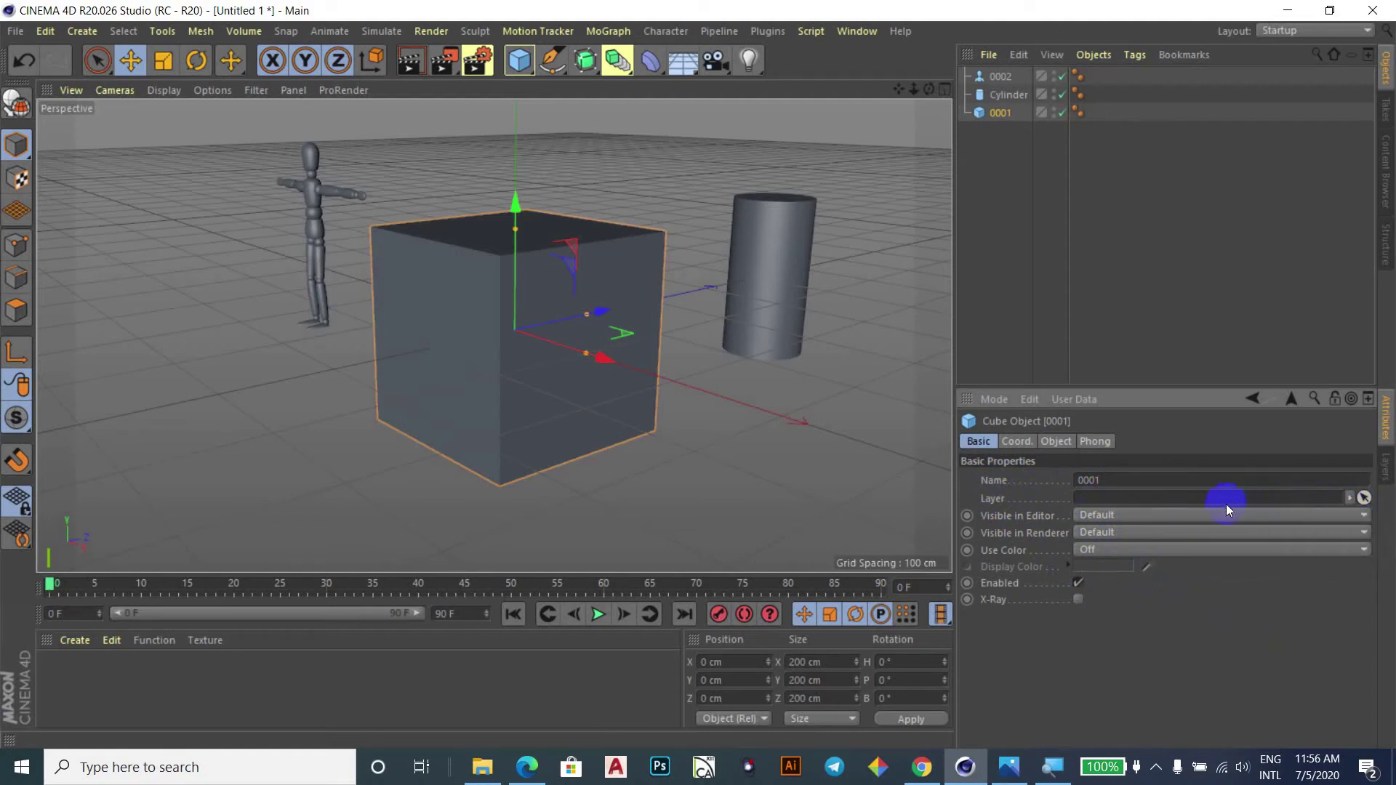
{"action": "left_click", "coordinate": [1350, 499]}
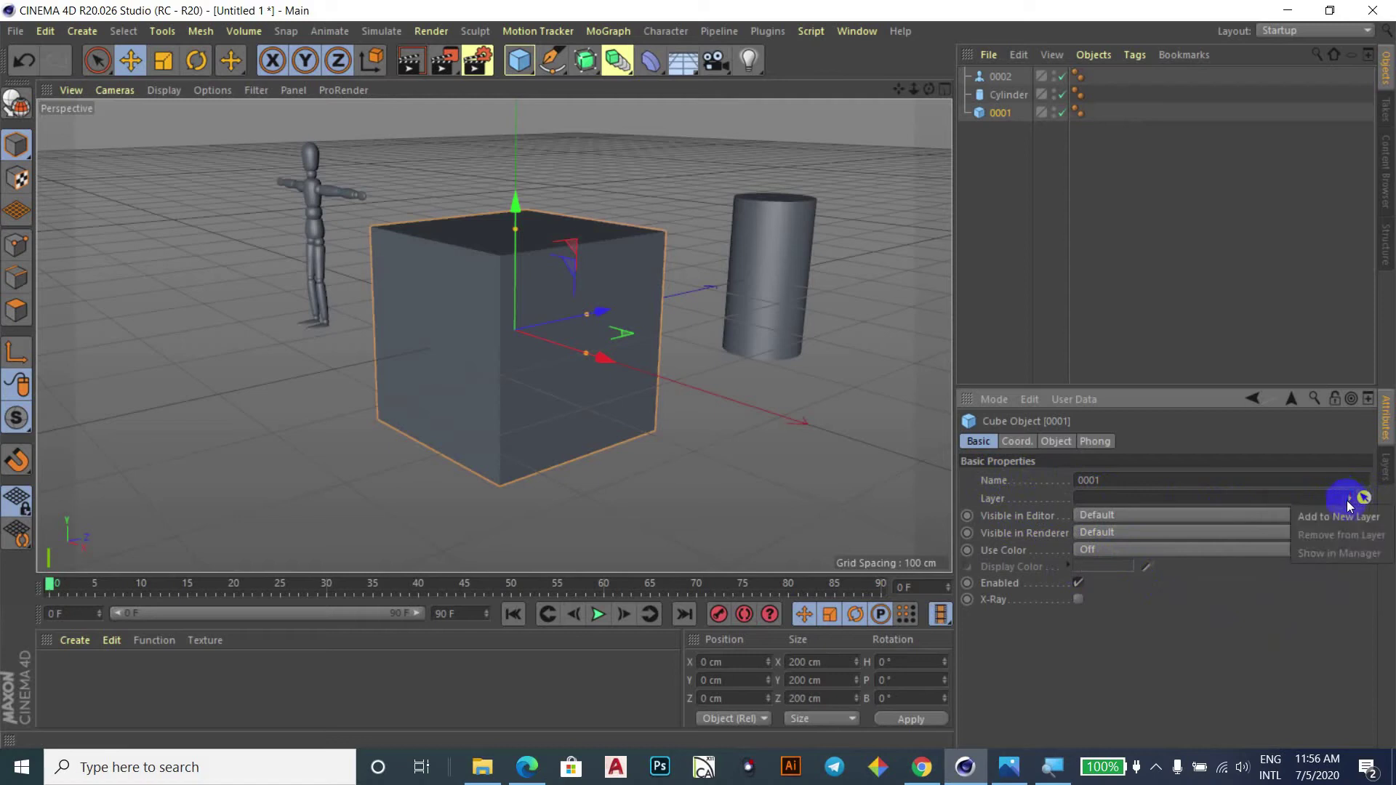
{"action": "left_click", "coordinate": [1197, 686]}
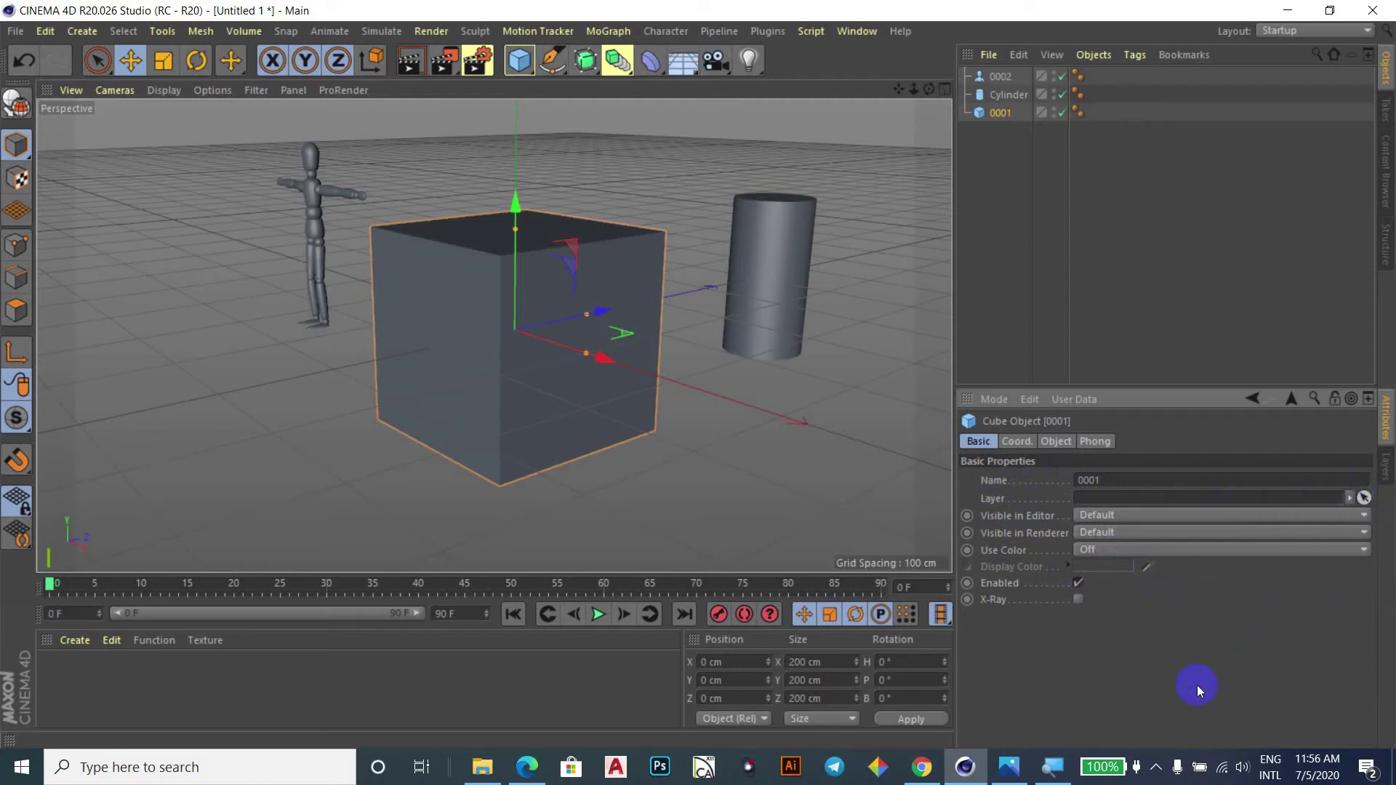
{"action": "left_click", "coordinate": [1141, 552]}
{"action": "left_click", "coordinate": [1106, 567]}
{"action": "left_click", "coordinate": [1112, 556]}
{"action": "left_click", "coordinate": [1093, 612]}
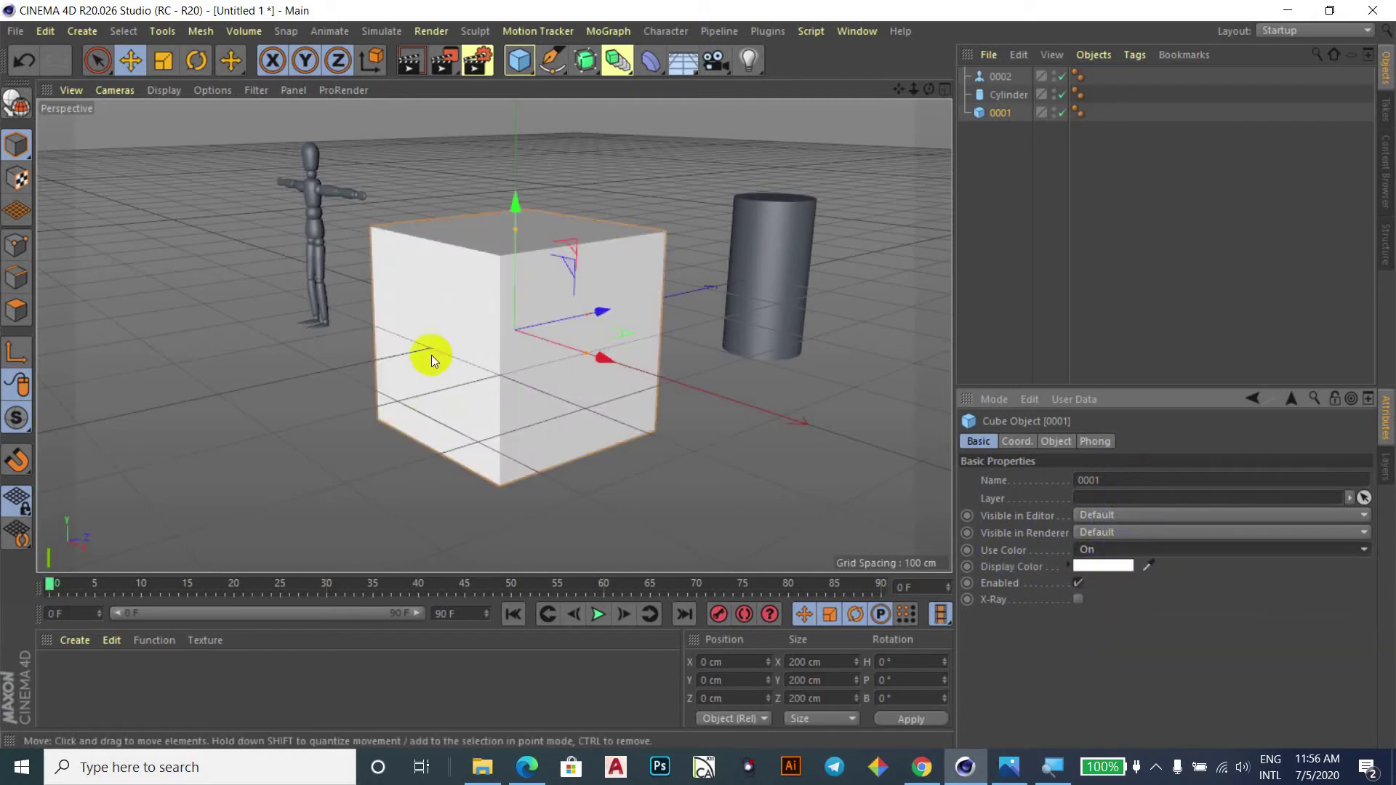
{"action": "left_click", "coordinate": [1224, 552]}
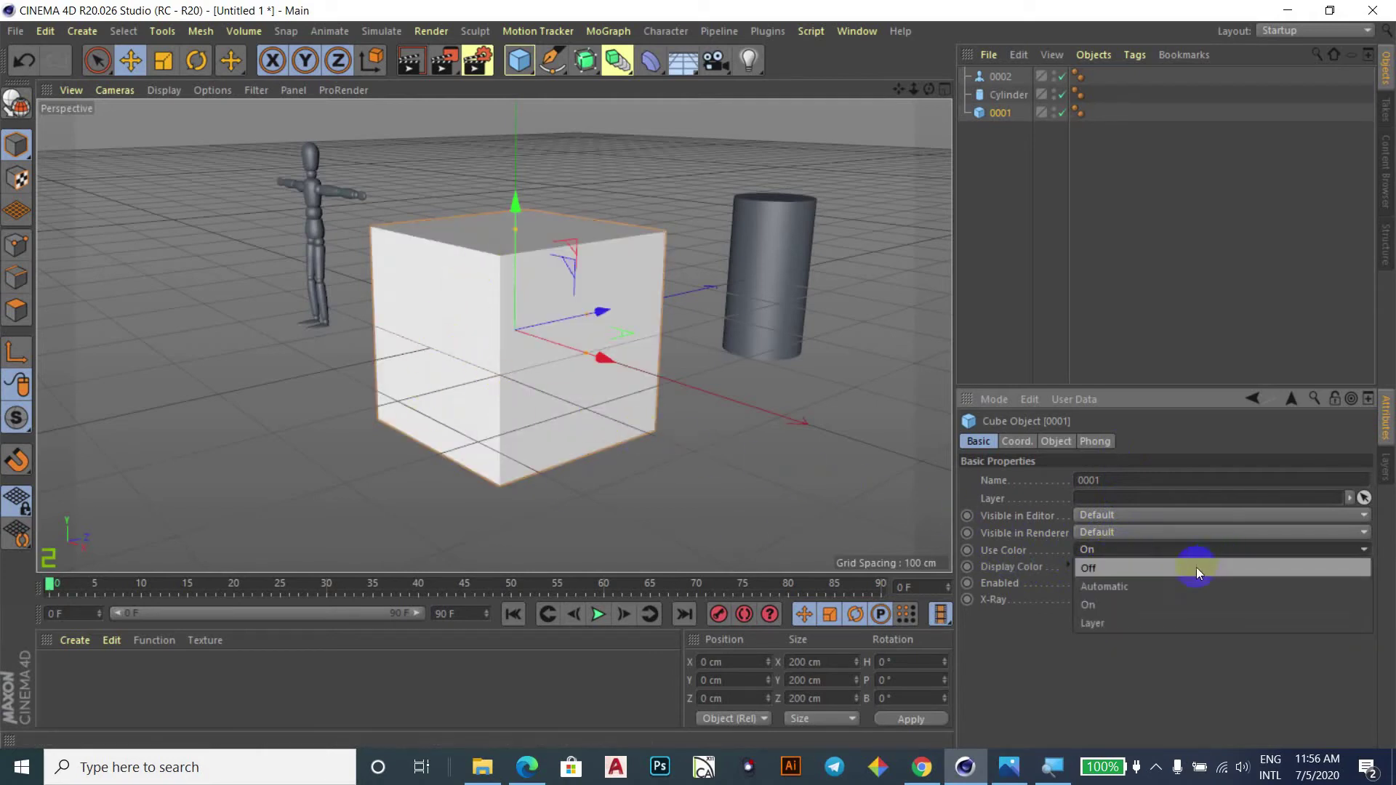
{"action": "left_click", "coordinate": [1101, 589]}
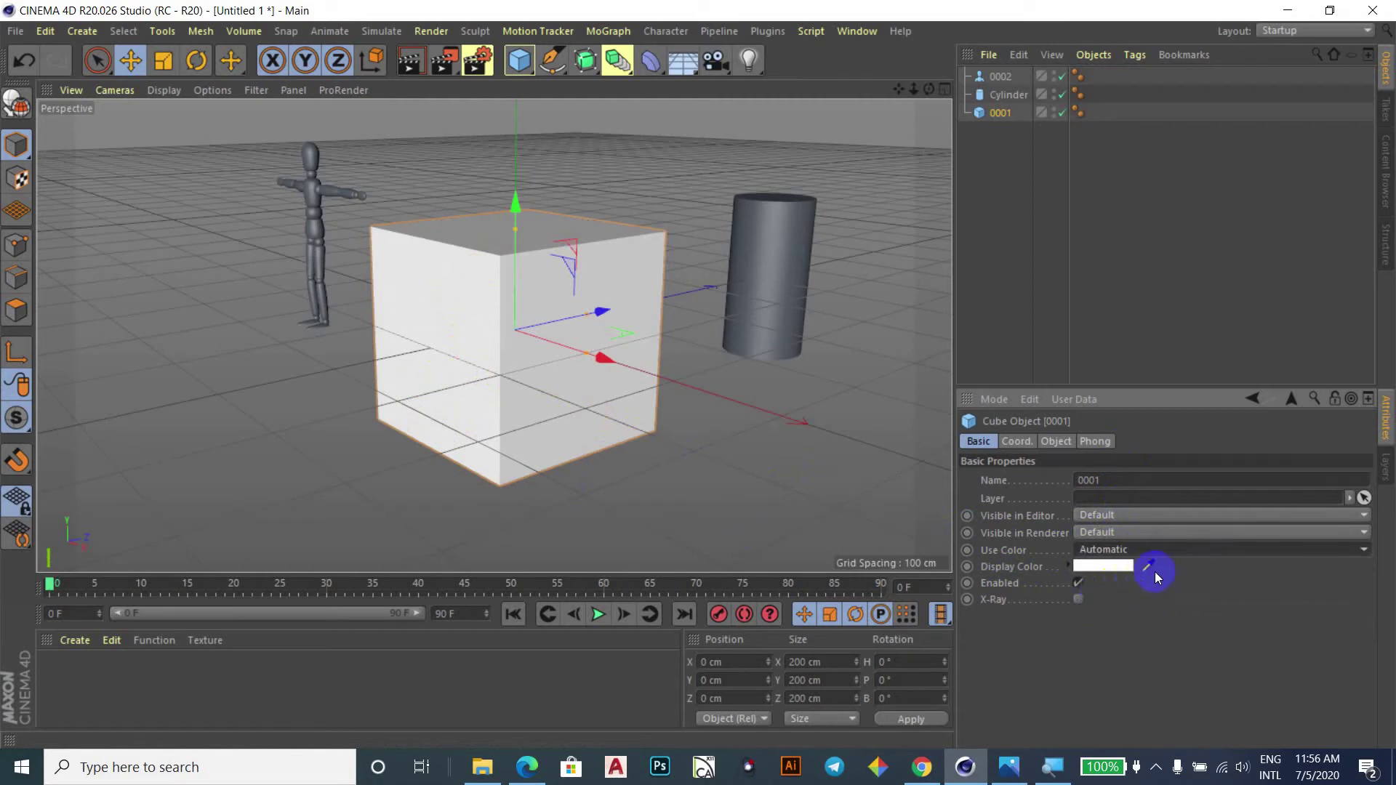
{"action": "left_click", "coordinate": [1199, 551]}
{"action": "left_click", "coordinate": [1102, 623]}
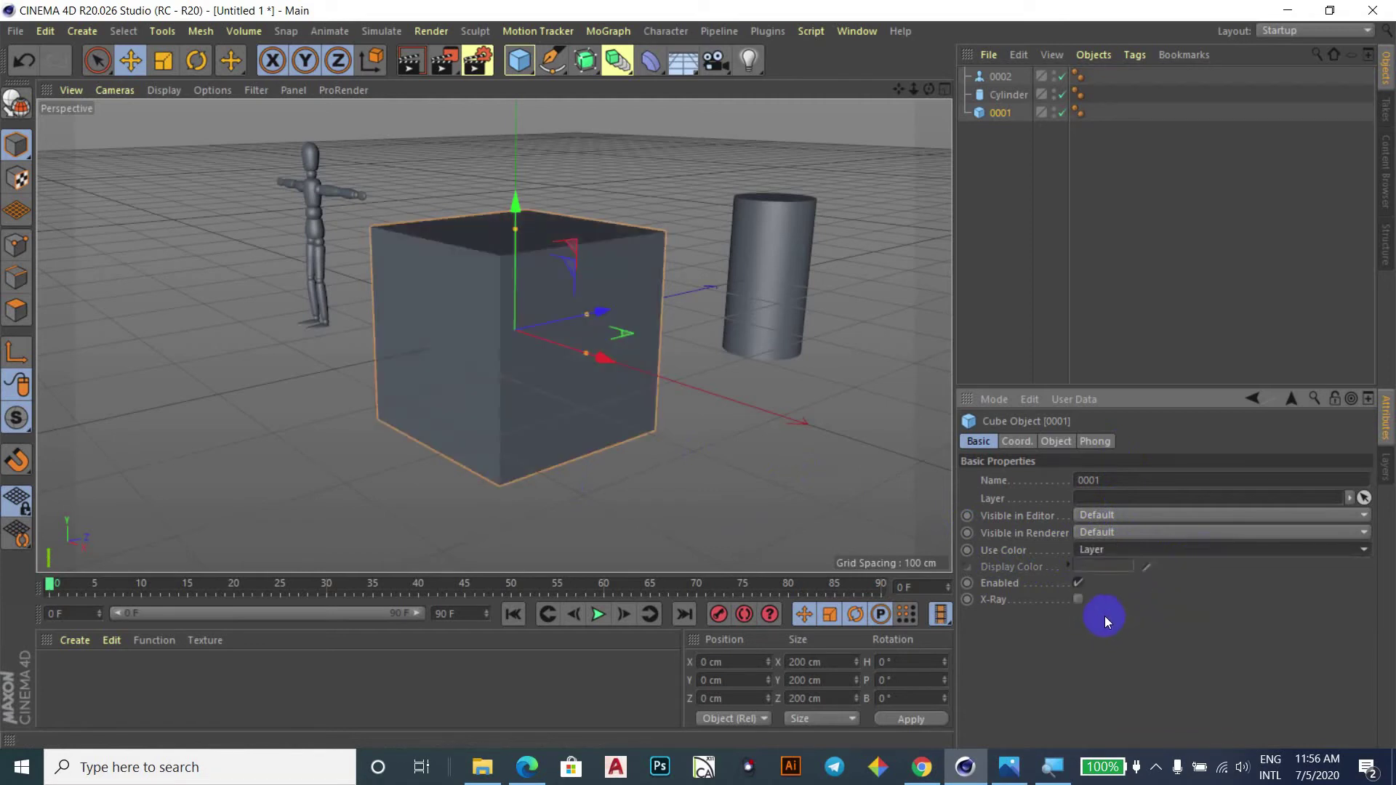
{"action": "left_click", "coordinate": [1190, 552]}
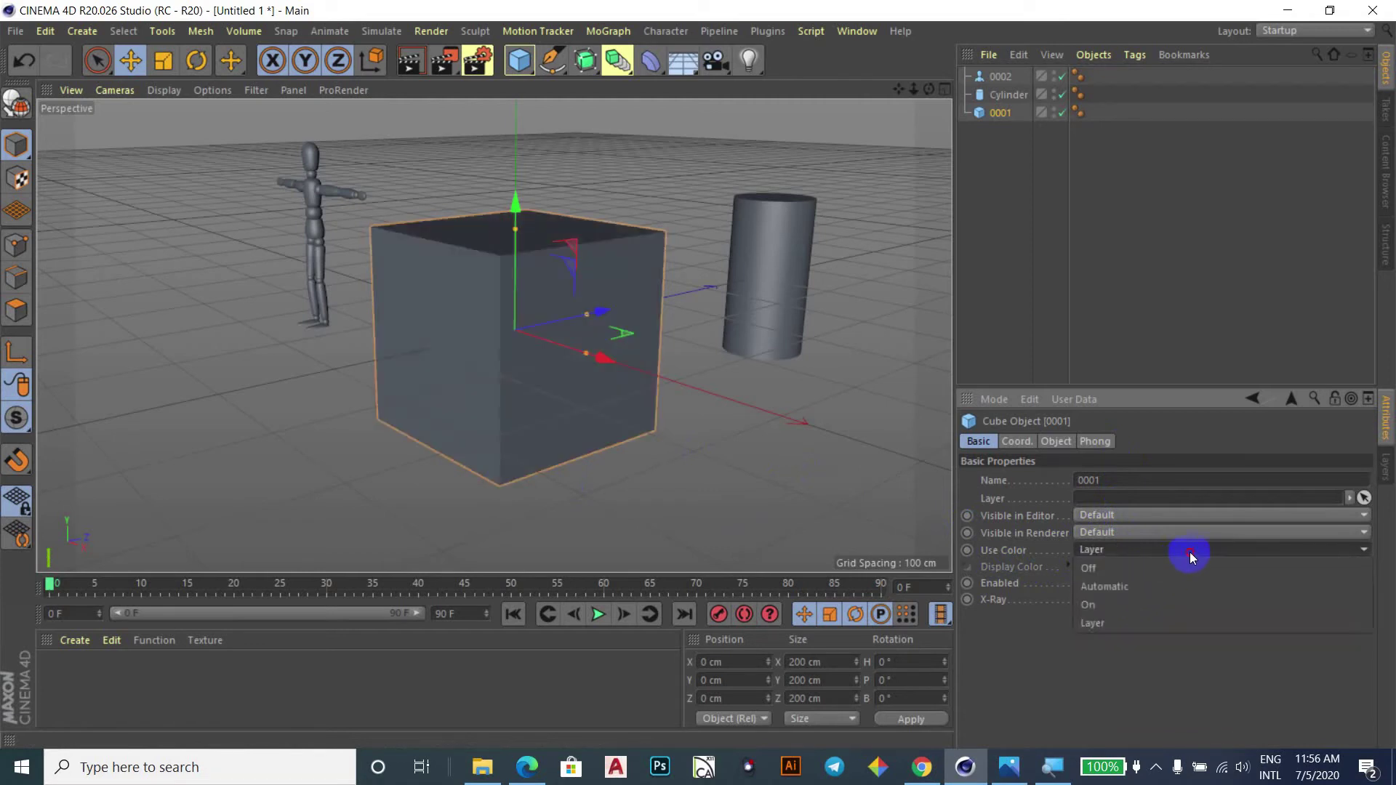
{"action": "left_click", "coordinate": [1107, 568]}
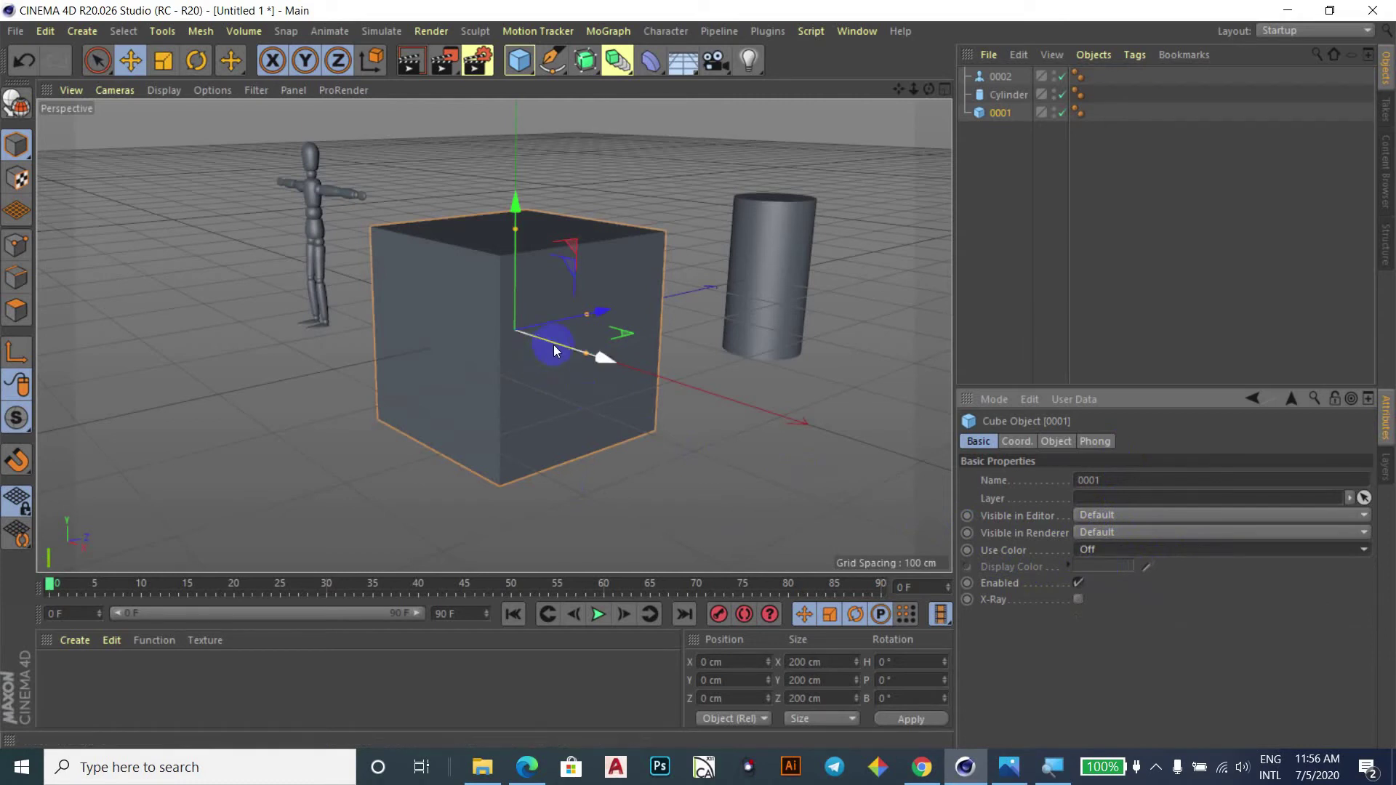
{"action": "left_click", "coordinate": [1018, 442]}
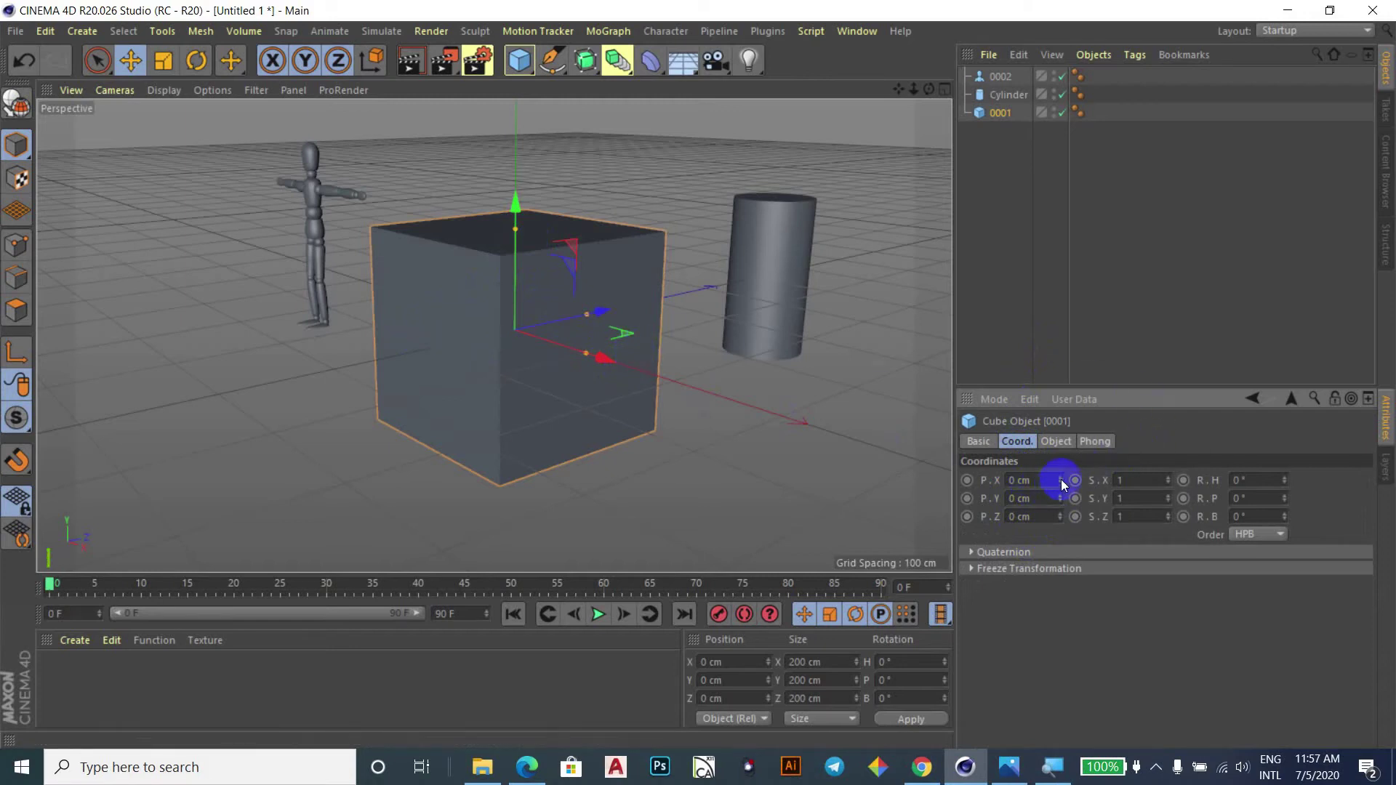
Nudge the cube's P.X, P.Y and P.Z values, then reset its position to 0 cm.
{"action": "left_click_drag", "start_coordinate": [1062, 479], "coordinate": [1056, 481]}
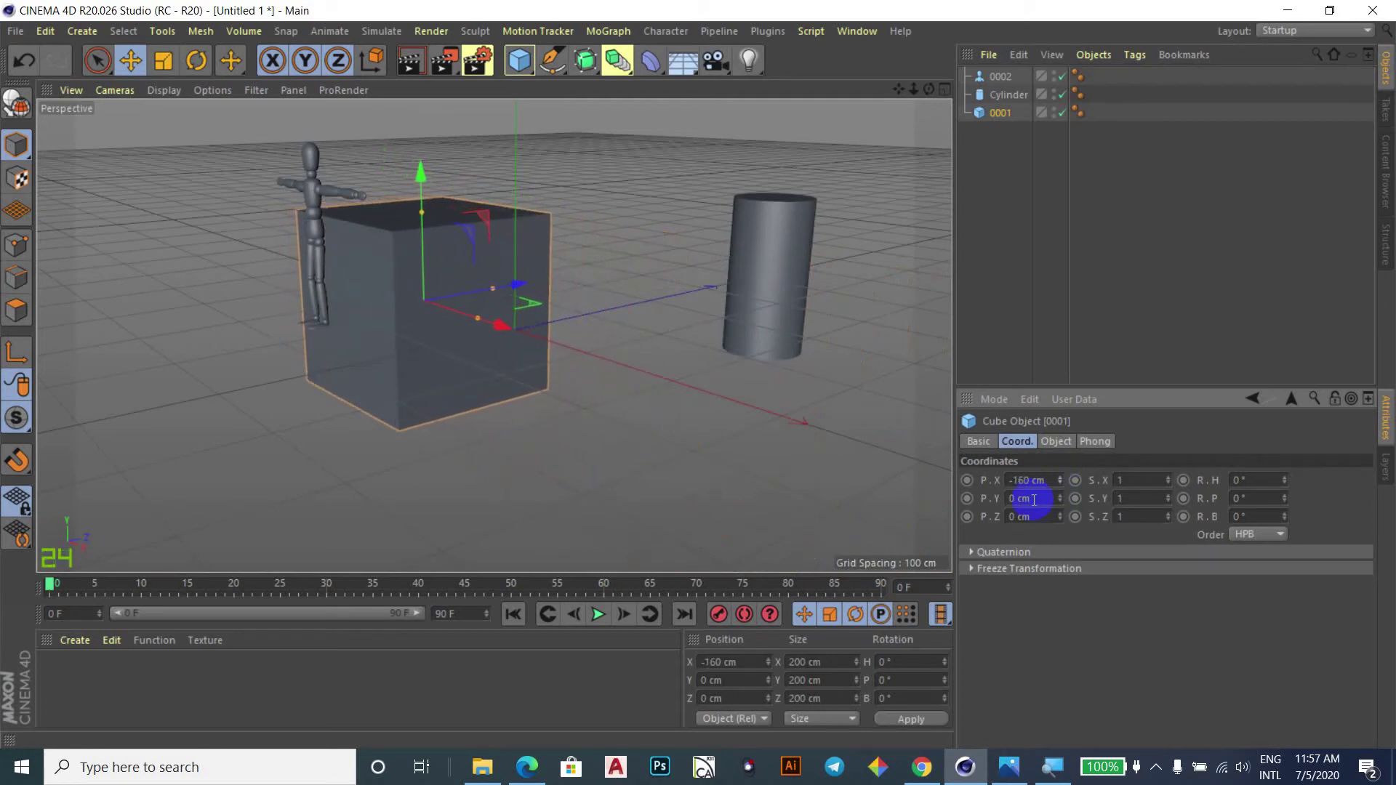
{"action": "right_click", "coordinate": [1054, 482]}
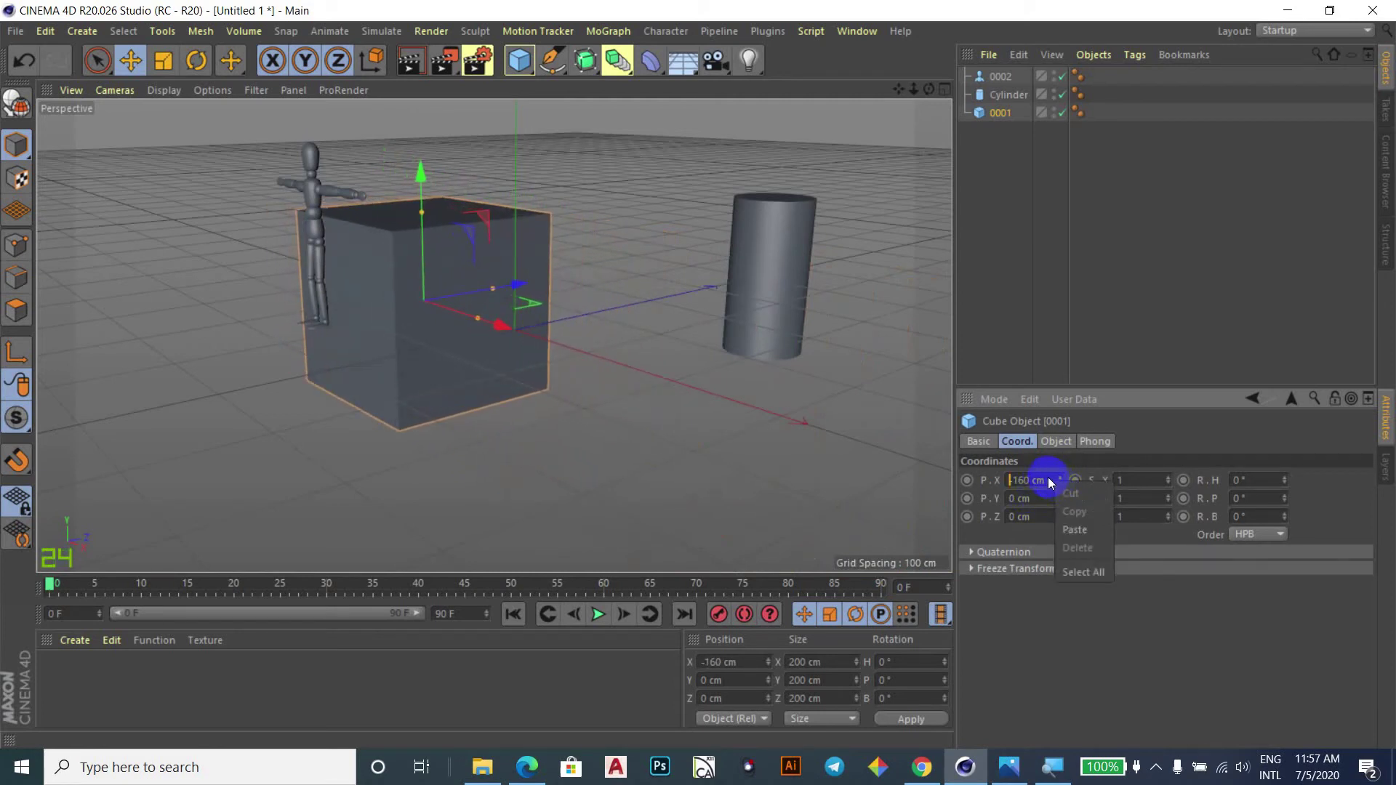
{"action": "right_click", "coordinate": [1060, 480]}
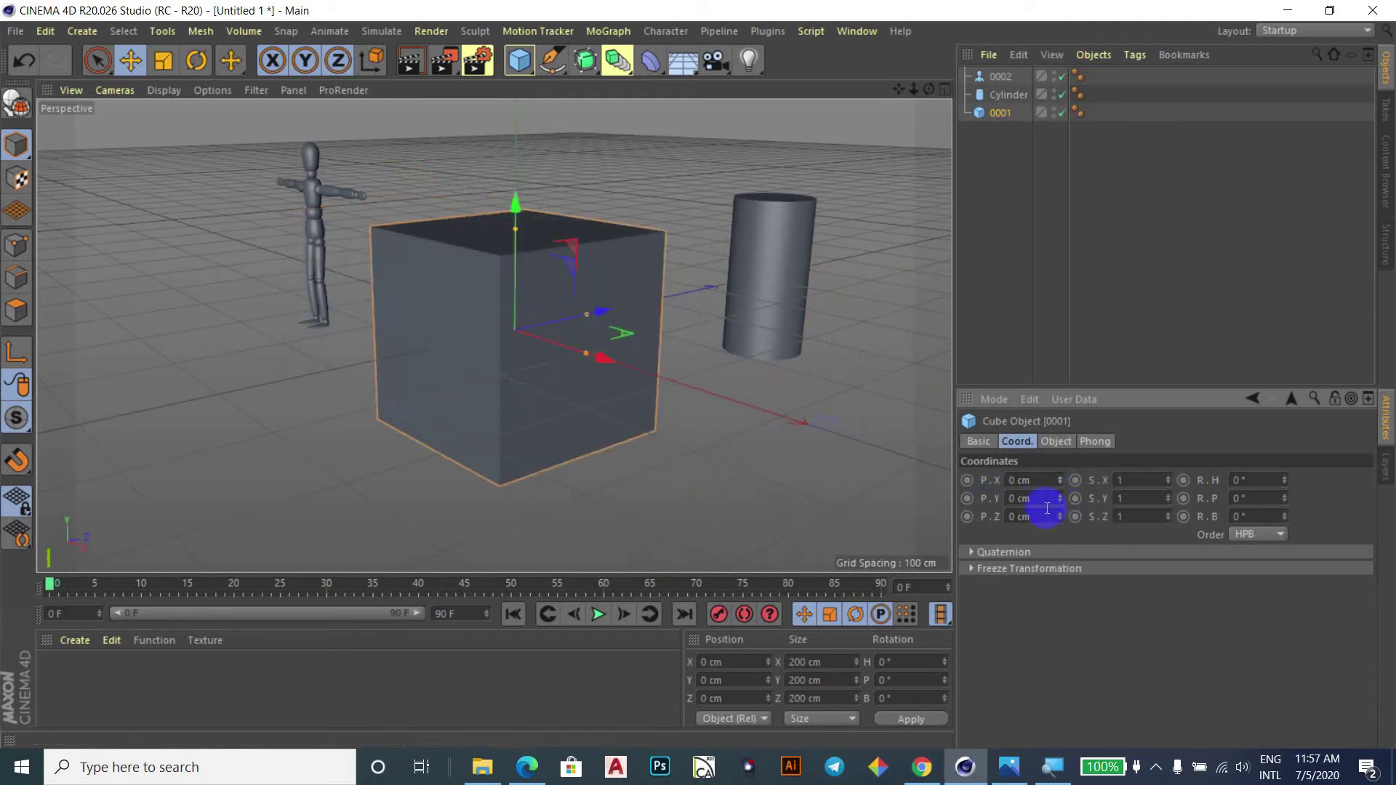
{"action": "left_click_drag", "start_coordinate": [1059, 502], "coordinate": [1061, 501]}
{"action": "mouse_move", "coordinate": [1062, 517]}
{"action": "left_mouse_down"}
{"action": "mouse_move", "coordinate": [1060, 531]}
{"action": "mouse_move", "coordinate": [1063, 502]}
{"action": "left_mouse_up"}
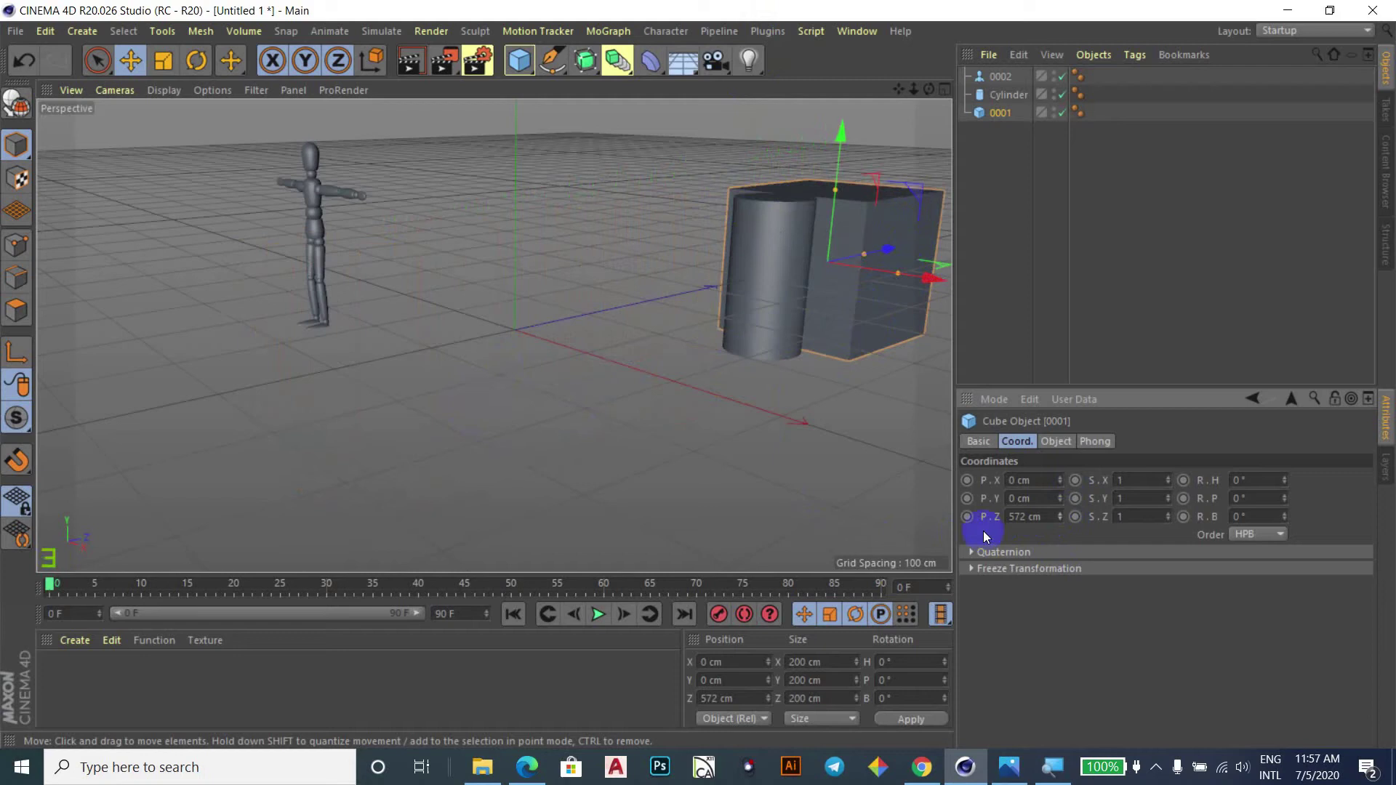
{"action": "right_click", "coordinate": [1060, 518]}
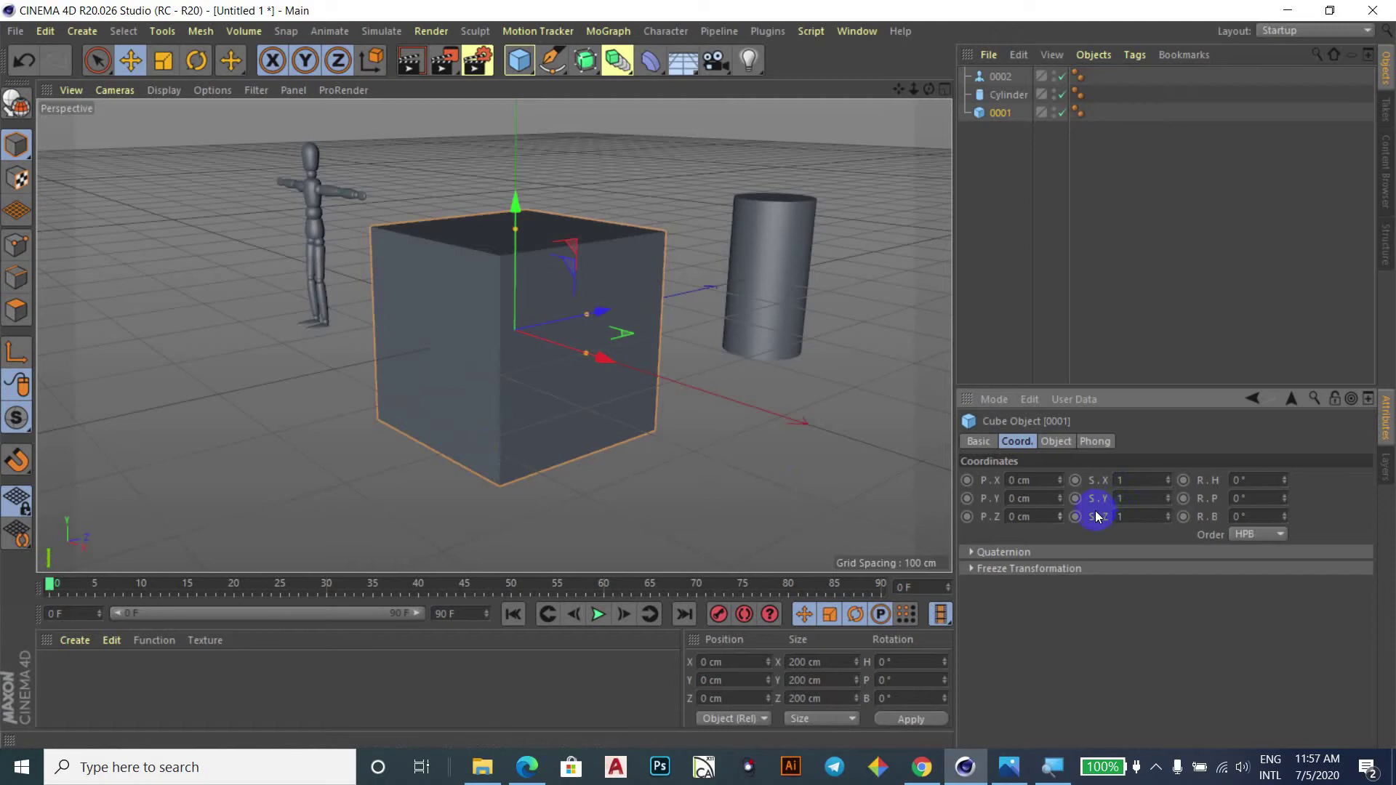
Stretch the cube along X and Z with the scale spinners, then undo back to scale 1.
{"action": "left_click_drag", "start_coordinate": [1098, 512], "coordinate": [1096, 481]}
{"action": "left_click", "coordinate": [1133, 548]}
{"action": "left_click_drag", "start_coordinate": [1166, 479], "coordinate": [1167, 566]}
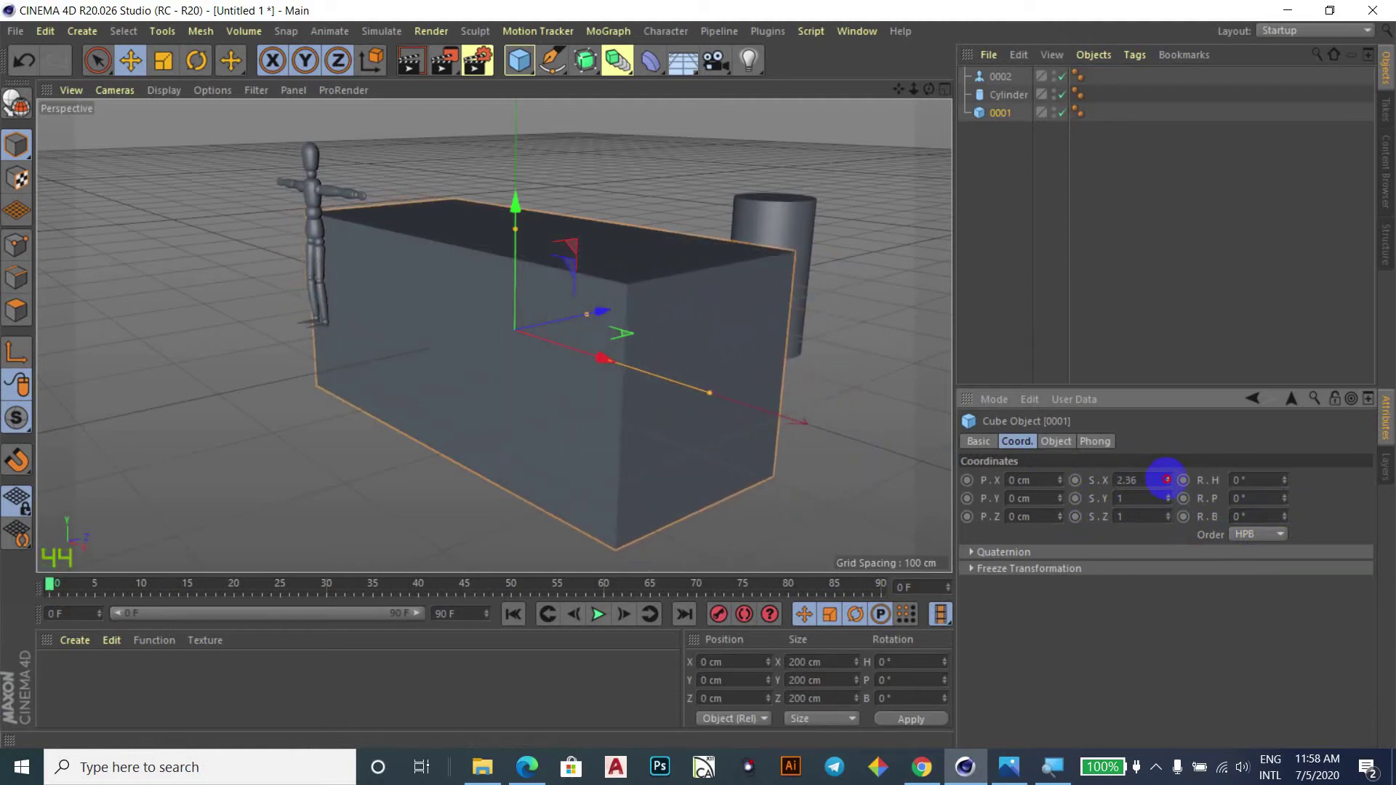
{"action": "left_click_drag", "start_coordinate": [1167, 476], "coordinate": [1168, 533]}
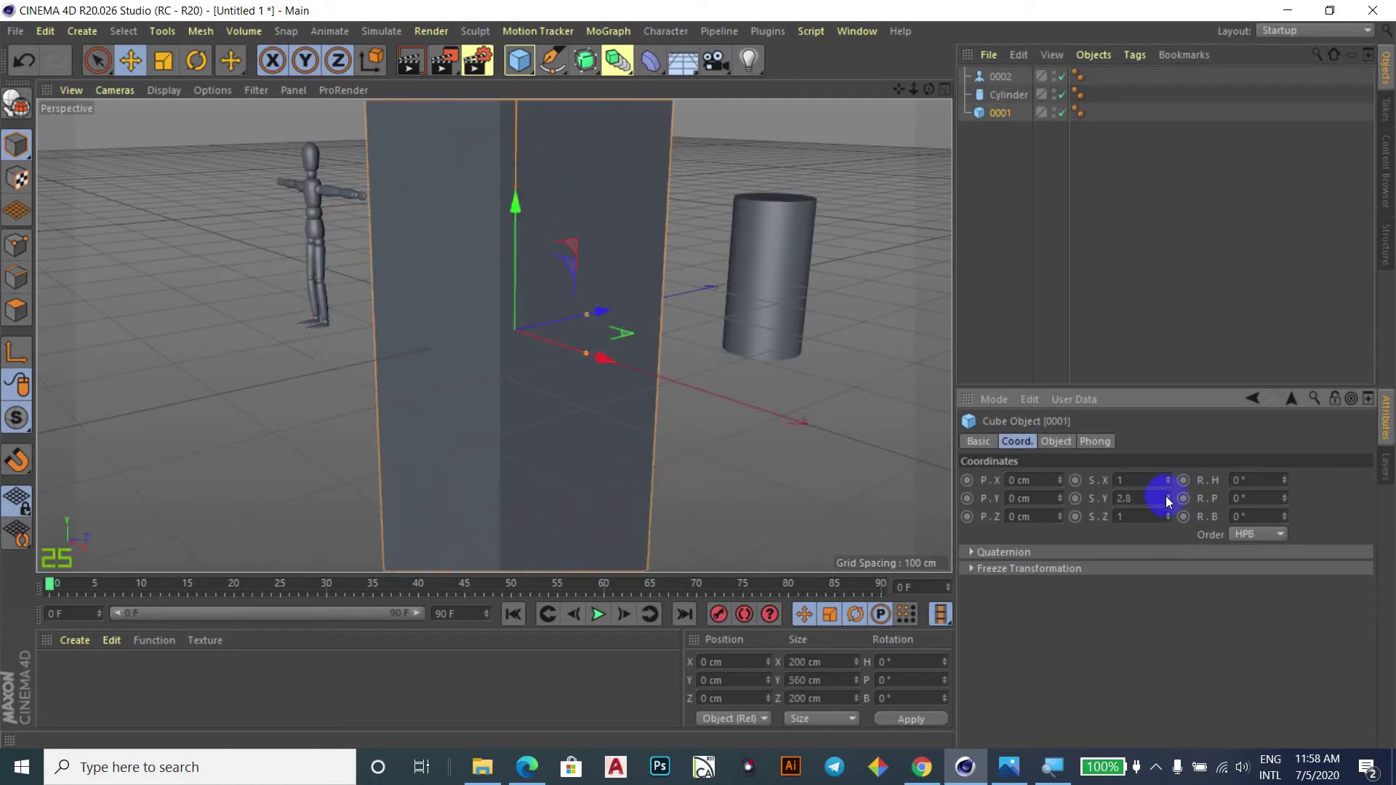
{"action": "key", "text": "ctrl+z"}
{"action": "left_click_drag", "start_coordinate": [1168, 516], "coordinate": [1168, 563]}
{"action": "key", "text": "ctrl+z"}
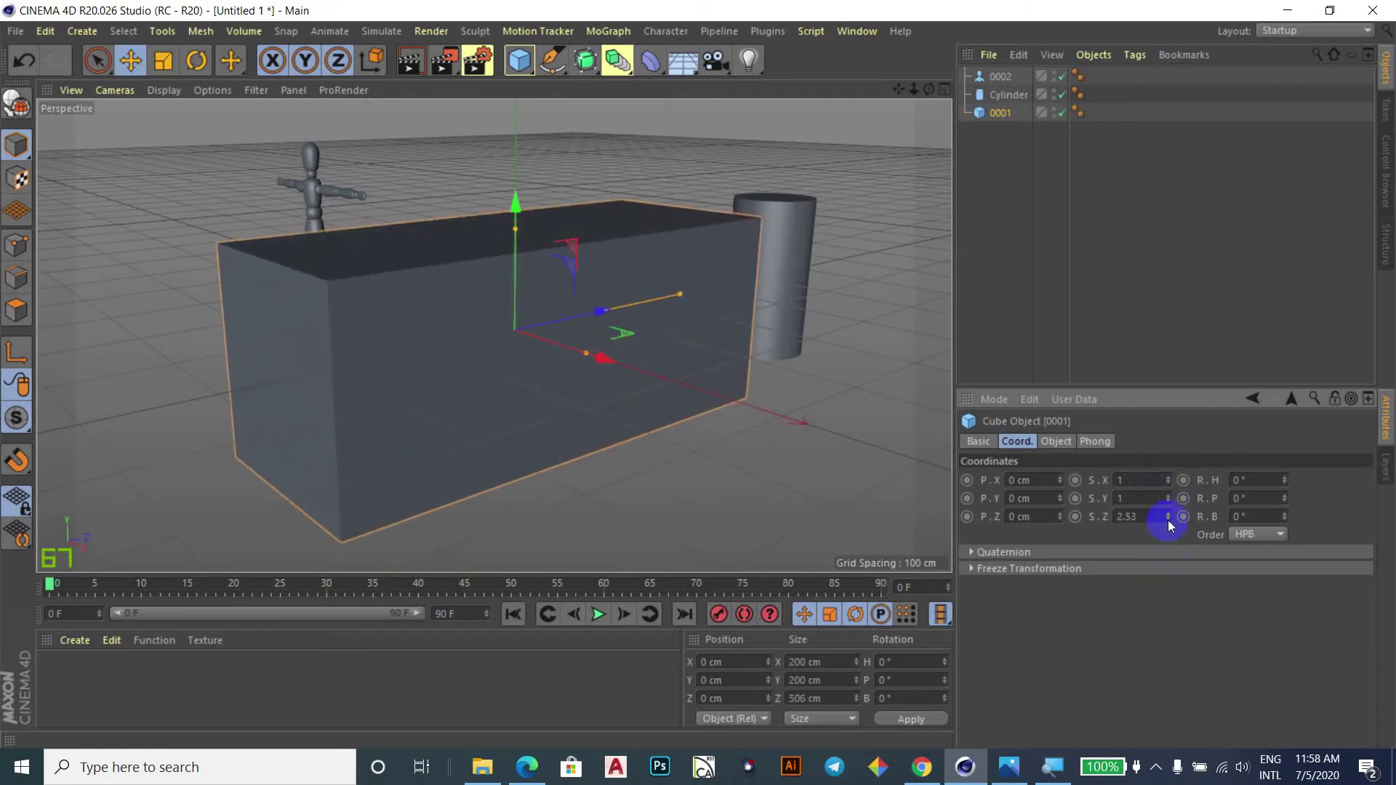
{"action": "key", "text": "ctrl+z"}
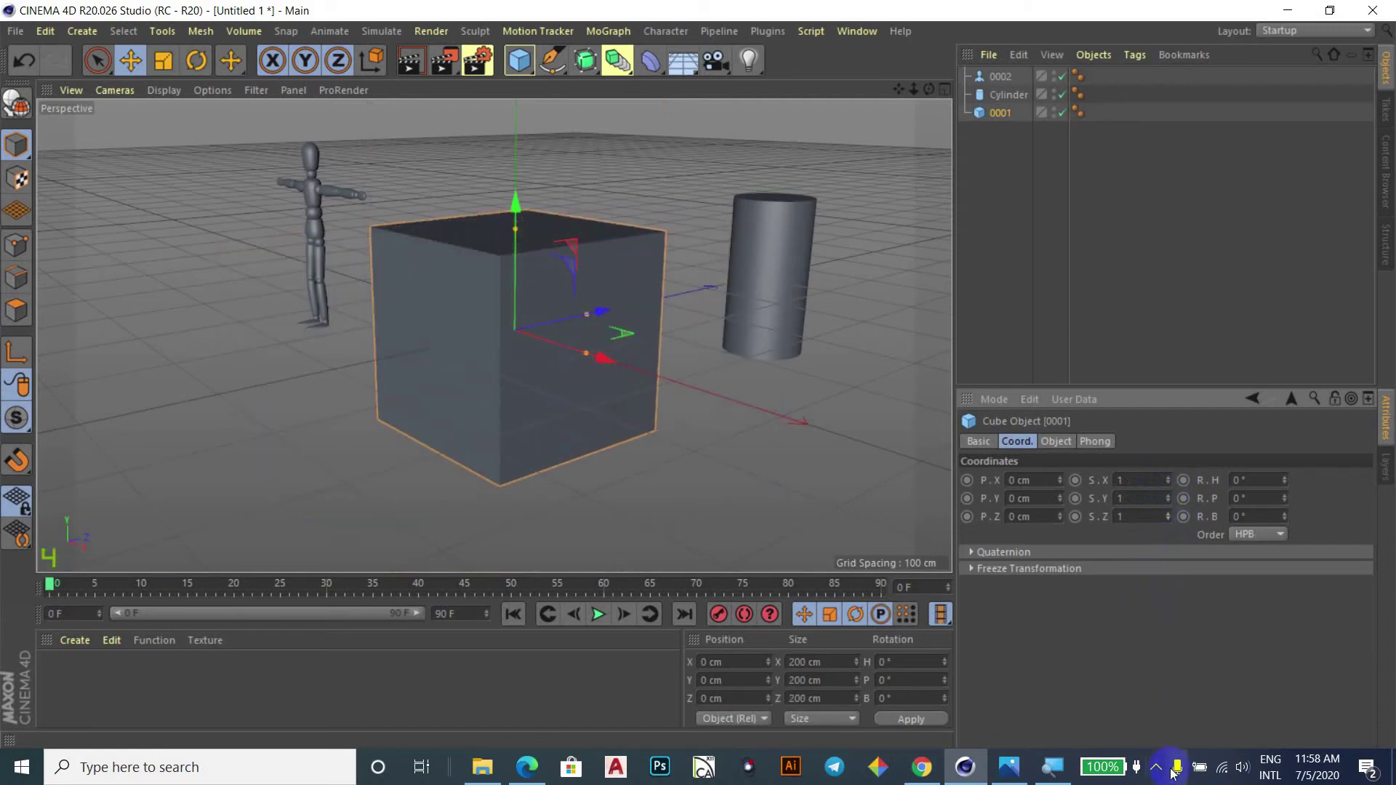
Rotate the cube's heading, pitch and bank, then return each rotation to 0°.
{"action": "left_click_drag", "start_coordinate": [1283, 480], "coordinate": [1284, 499]}
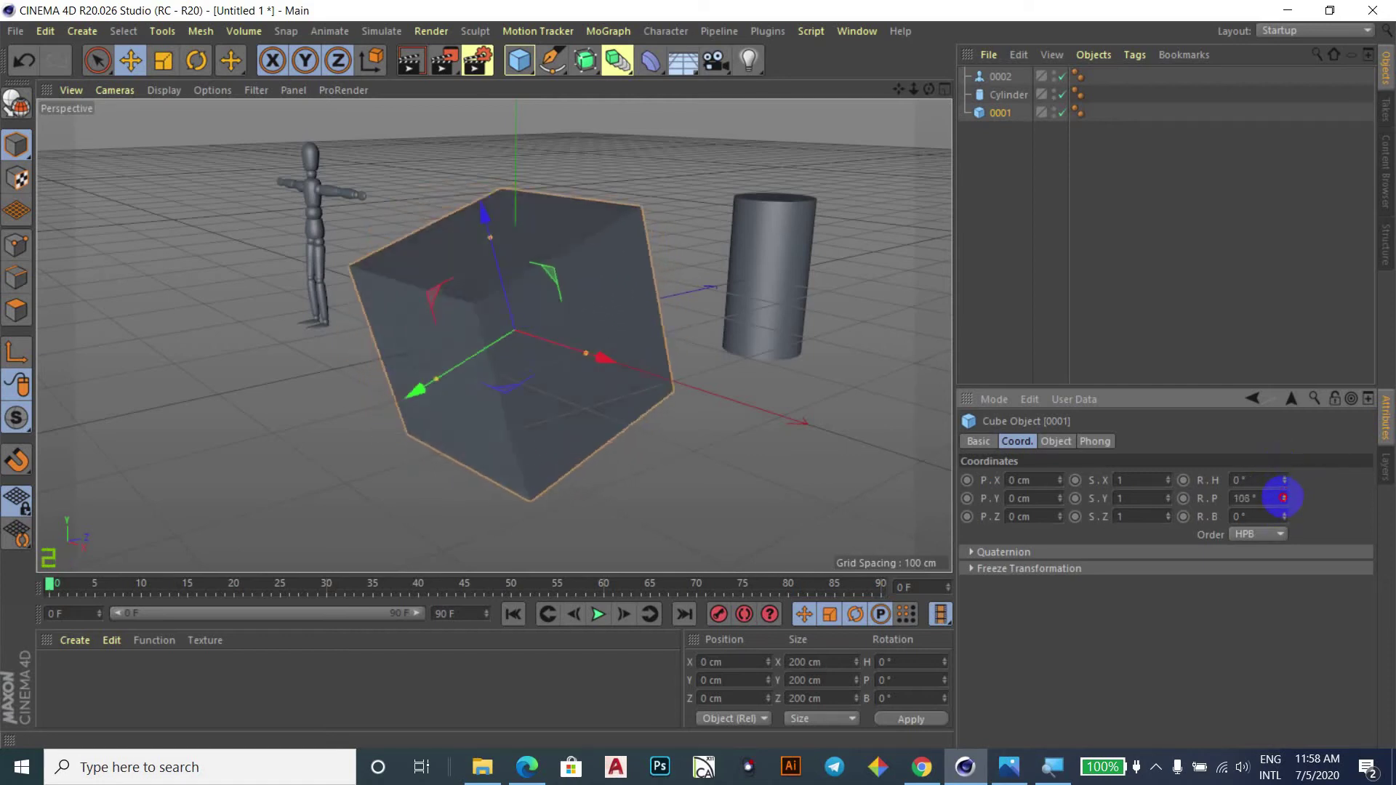
{"action": "left_click_drag", "start_coordinate": [1283, 499], "coordinate": [1285, 517]}
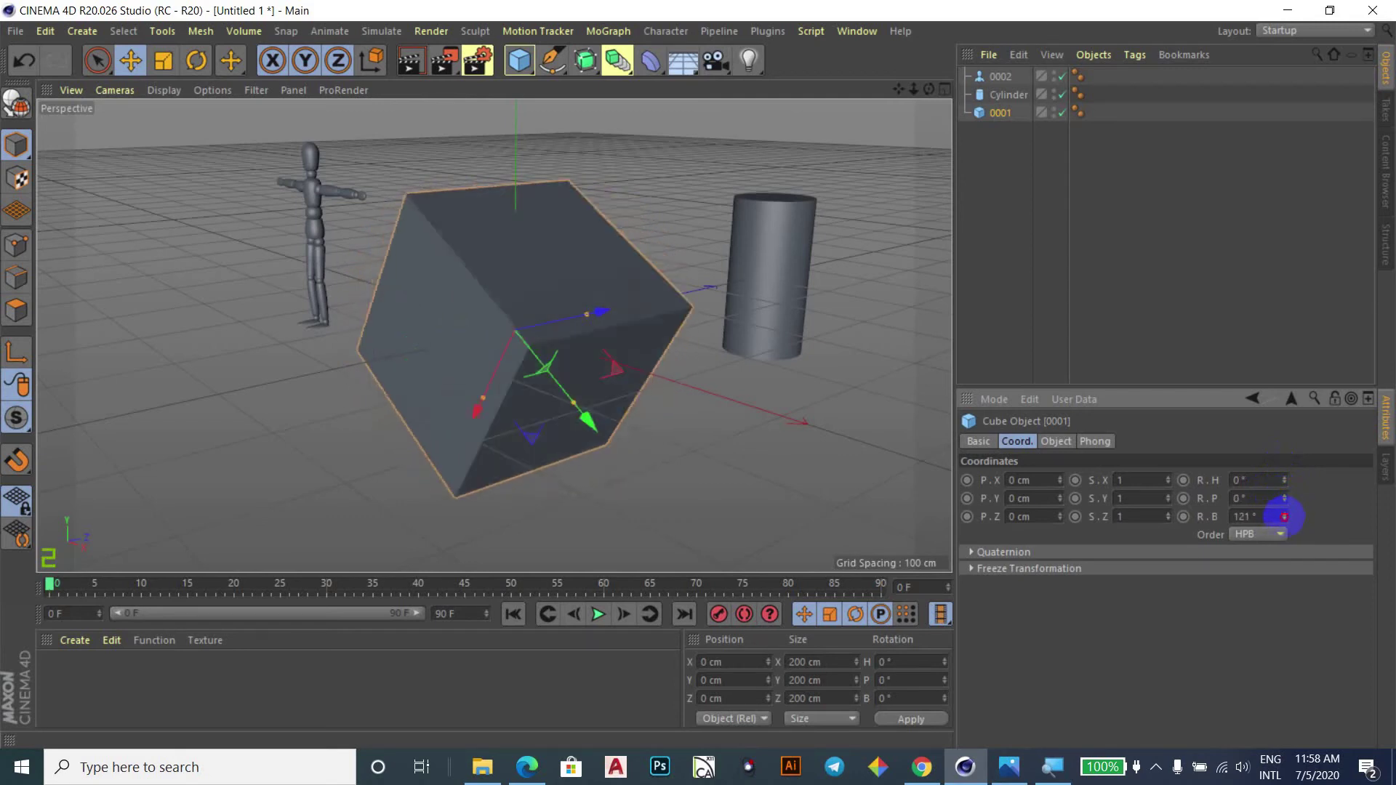
{"action": "left_click_drag", "start_coordinate": [1285, 517], "coordinate": [1289, 513]}
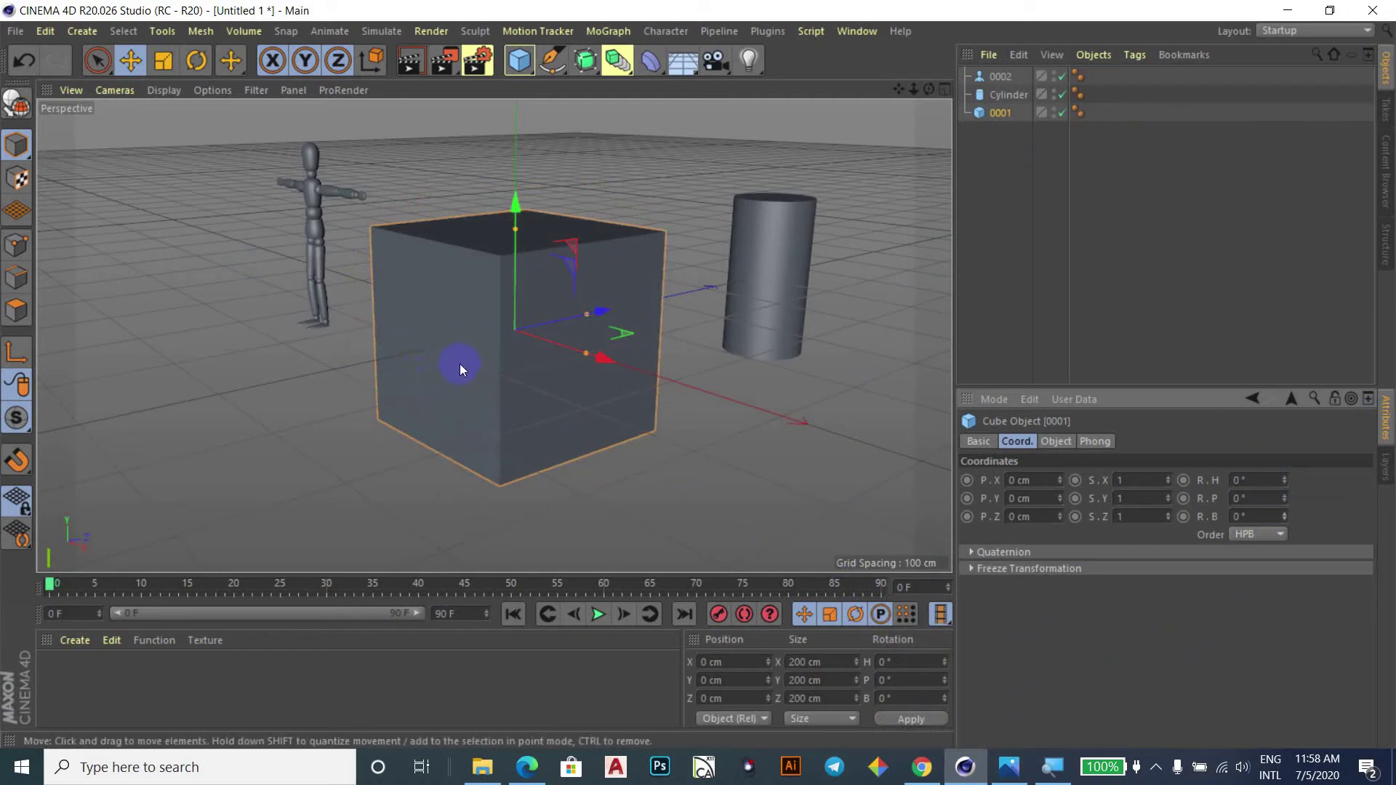
{"action": "left_click", "coordinate": [290, 777]}
{"action": "left_click", "coordinate": [770, 288]}
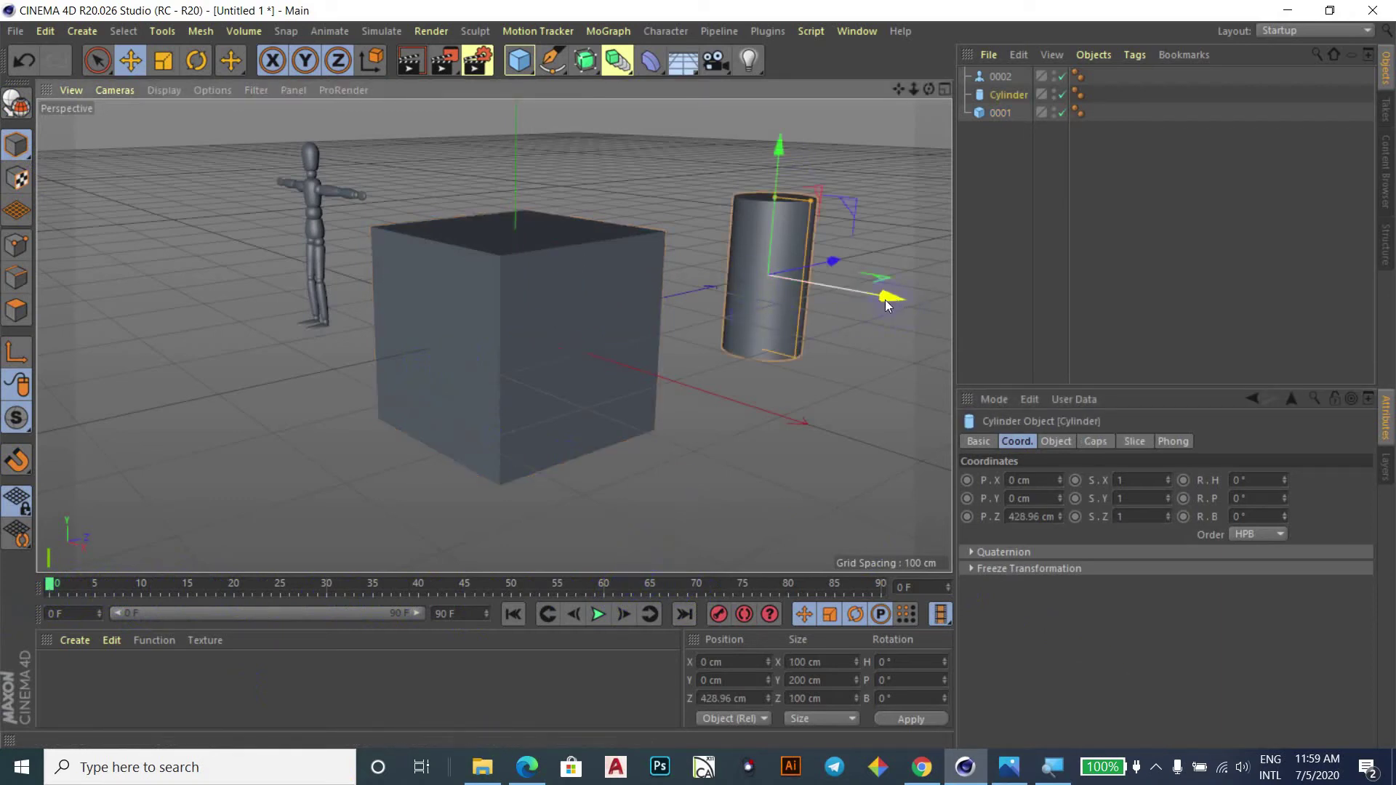
Keyframe the cylinder at X −1013.49 cm, then keyframe it right of the cube at frame 60.
{"action": "left_click_drag", "start_coordinate": [888, 300], "coordinate": [443, 203]}
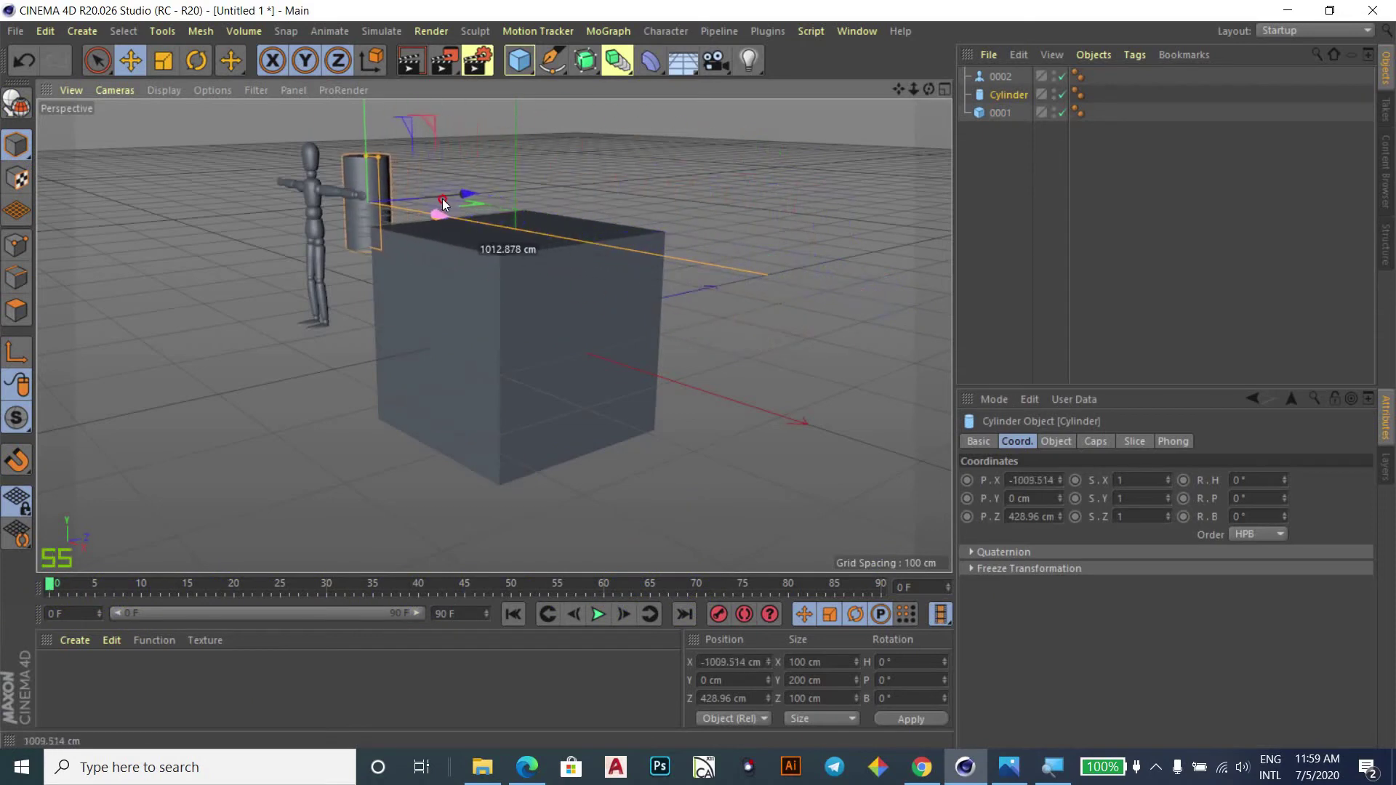
{"action": "left_click_drag", "start_coordinate": [443, 204], "coordinate": [442, 205]}
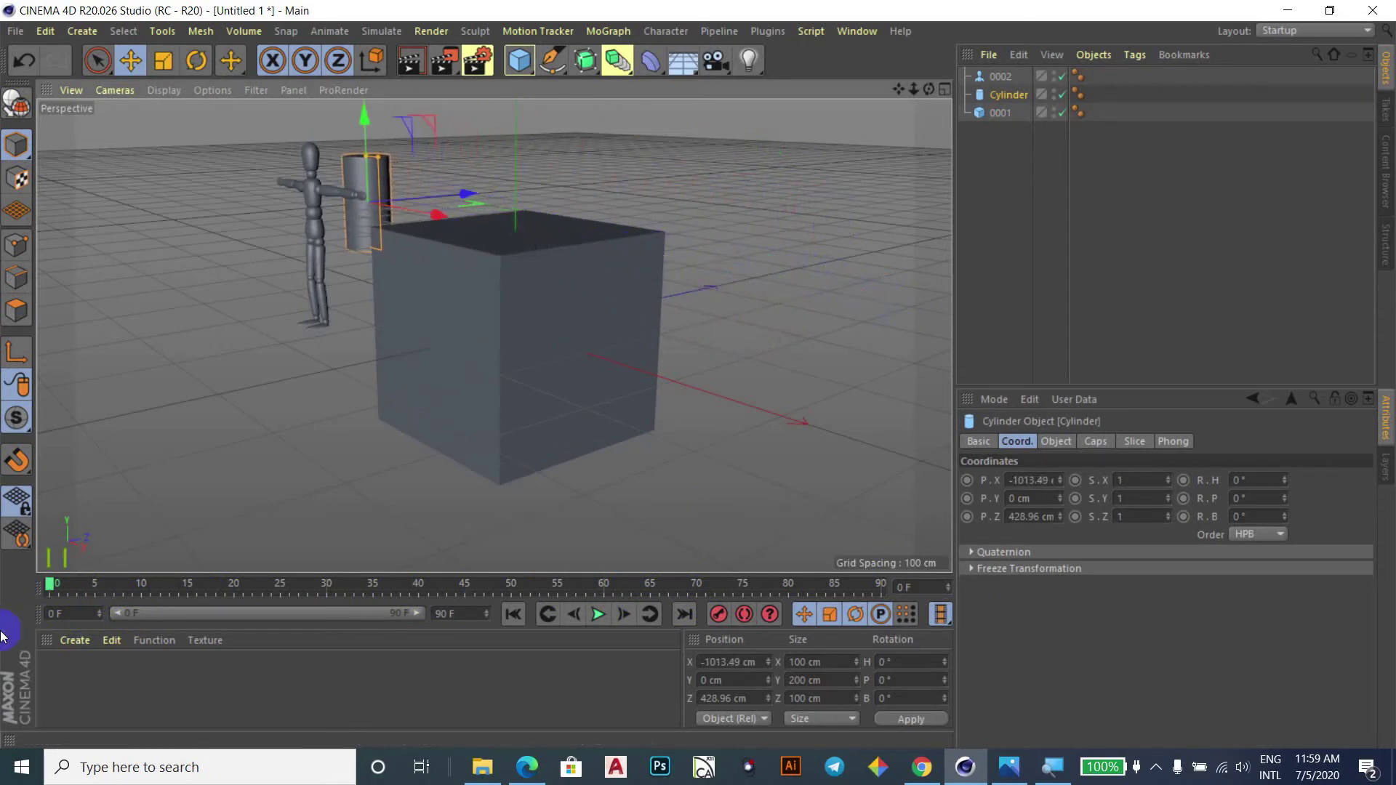
{"action": "left_click", "coordinate": [967, 480]}
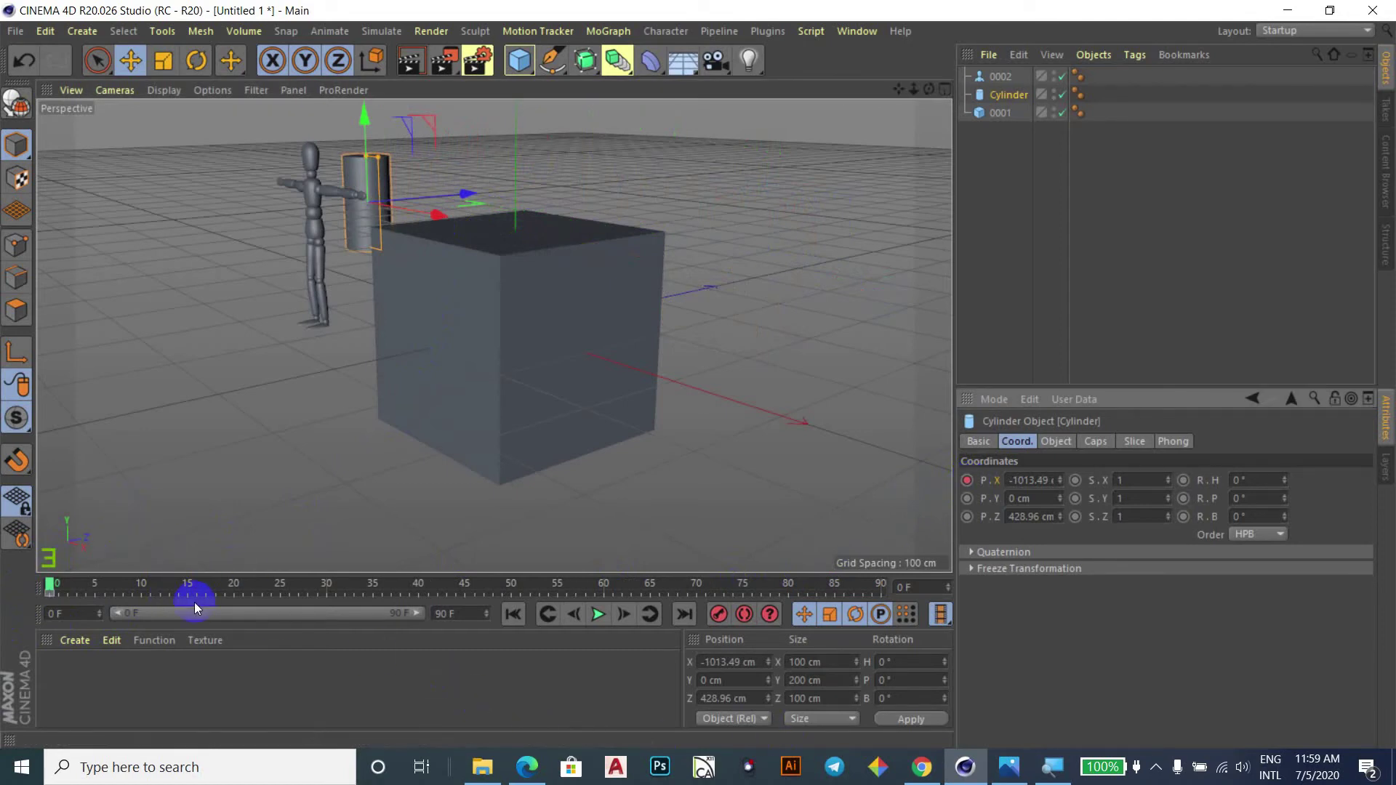
{"action": "mouse_move", "coordinate": [437, 216]}
{"action": "left_mouse_down"}
{"action": "mouse_move", "coordinate": [940, 384]}
{"action": "mouse_move", "coordinate": [904, 274]}
{"action": "left_mouse_up"}
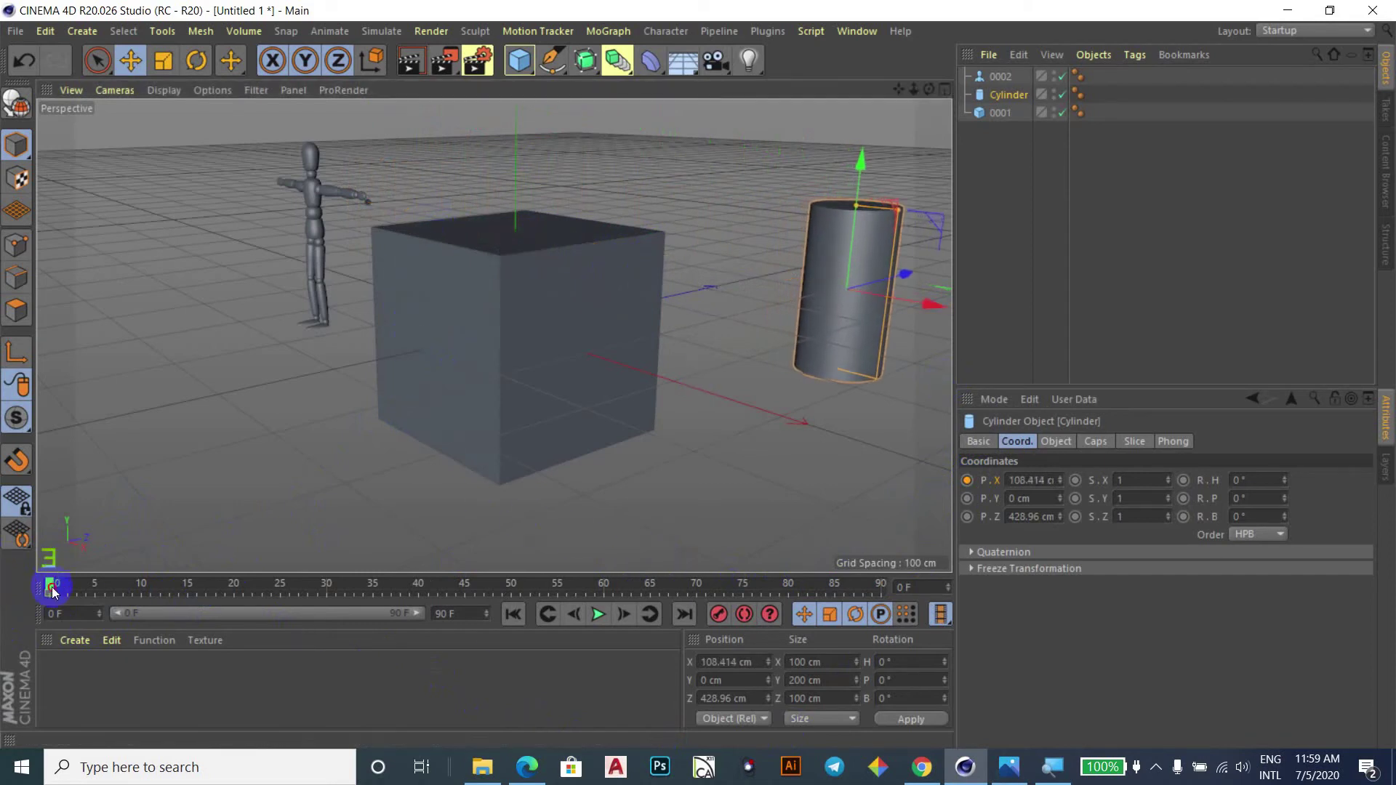
{"action": "left_click", "coordinate": [668, 588]}
{"action": "left_click_drag", "start_coordinate": [669, 593], "coordinate": [604, 589]}
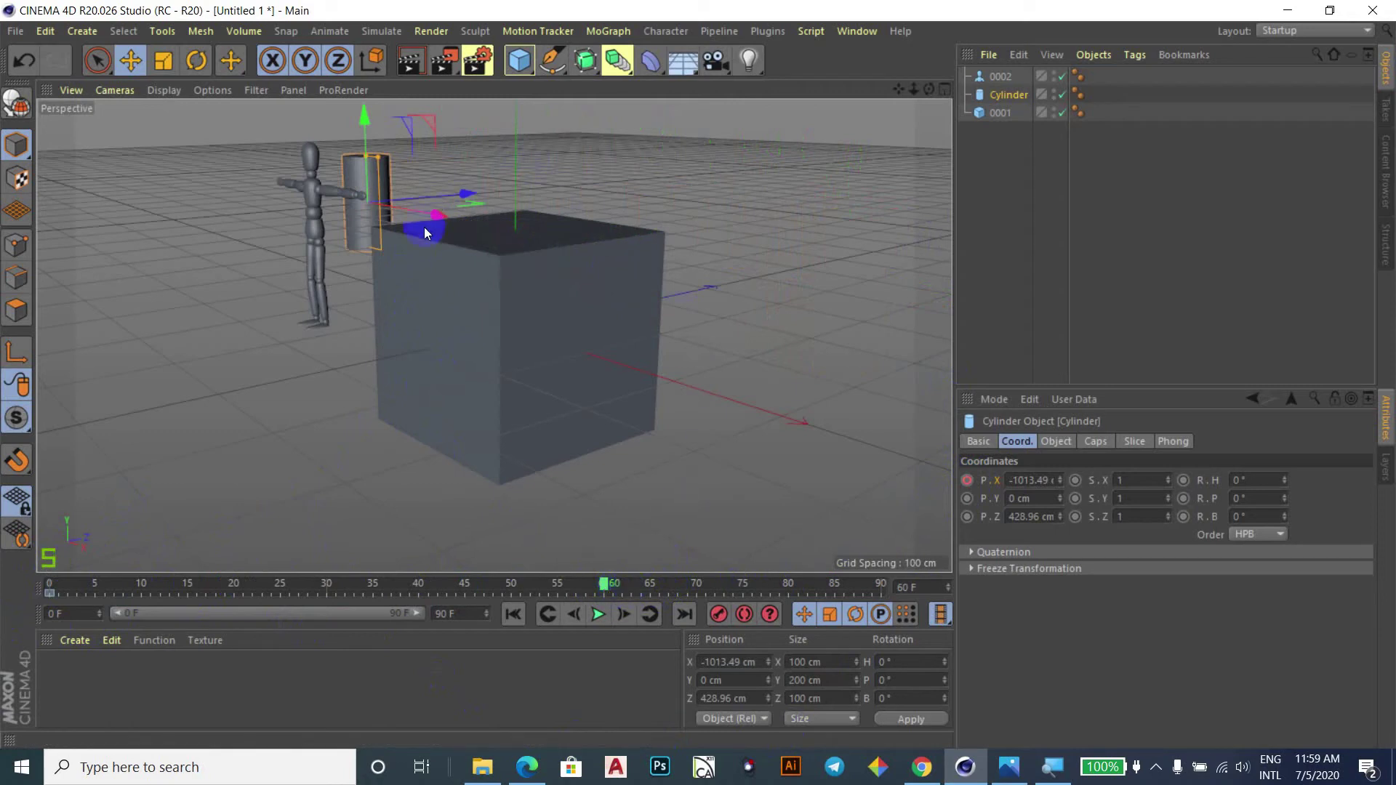
{"action": "left_click_drag", "start_coordinate": [436, 216], "coordinate": [700, 374]}
{"action": "left_click", "coordinate": [967, 480]}
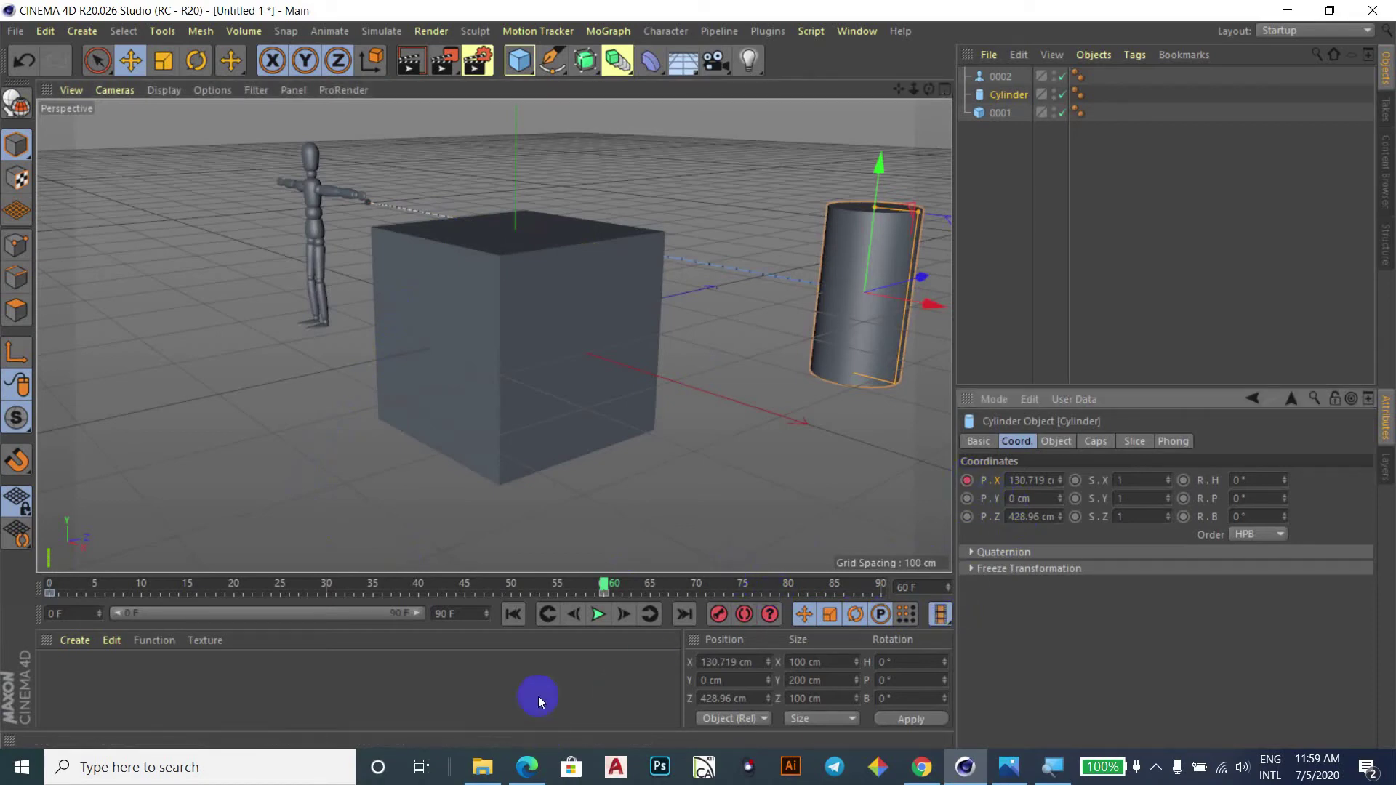
Play the cylinder animation, pause it and scrub back toward the start.
{"action": "left_click", "coordinate": [595, 615]}
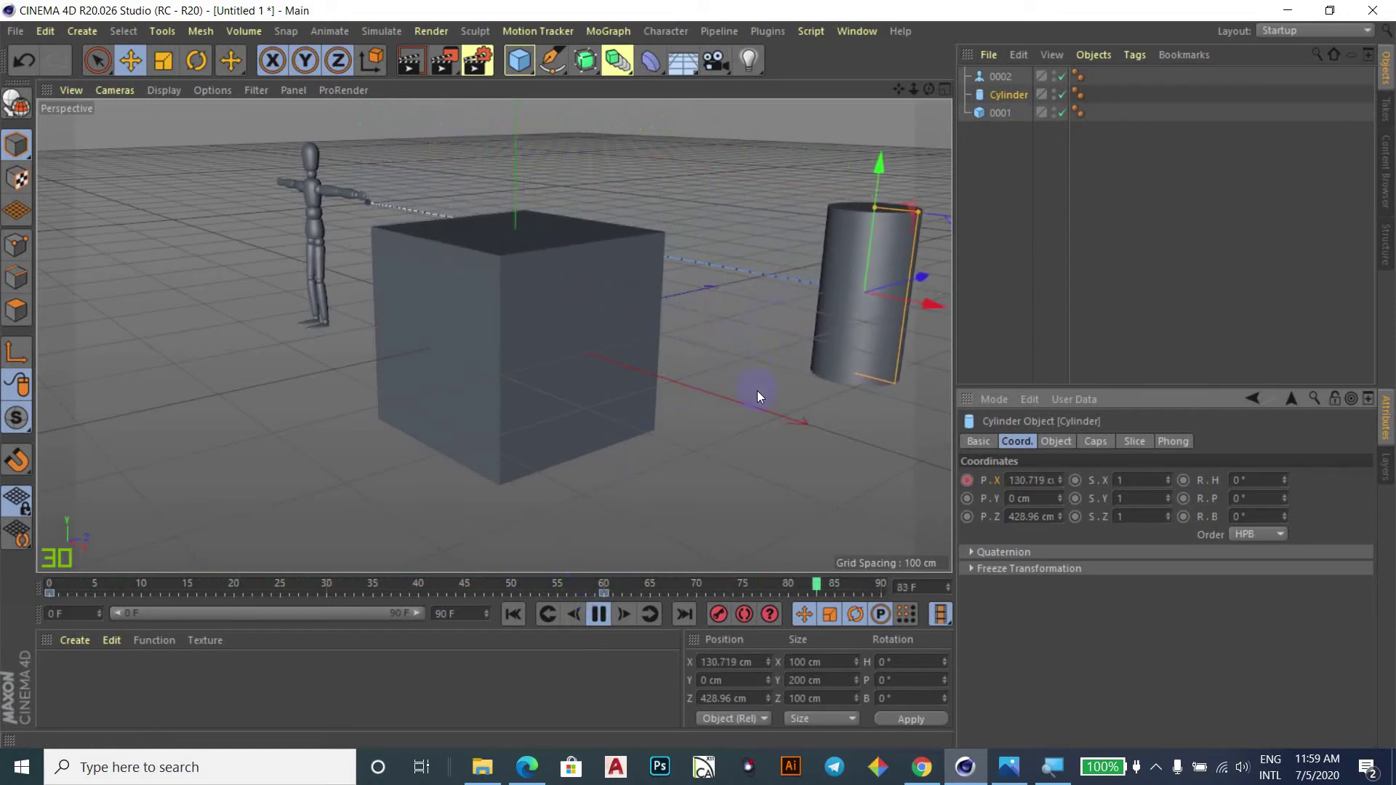
{"action": "left_click", "coordinate": [757, 390]}
{"action": "left_click", "coordinate": [597, 615]}
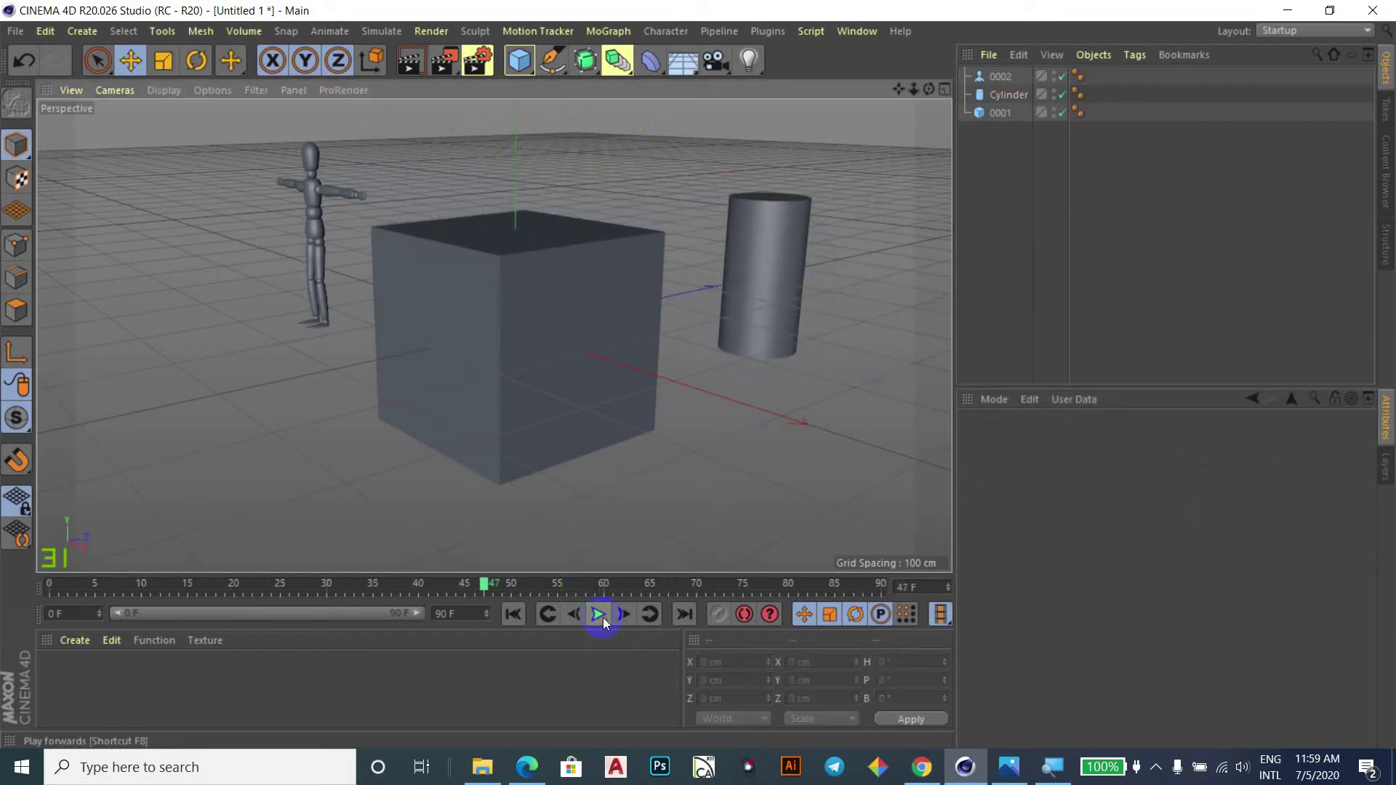
{"action": "left_click", "coordinate": [762, 299]}
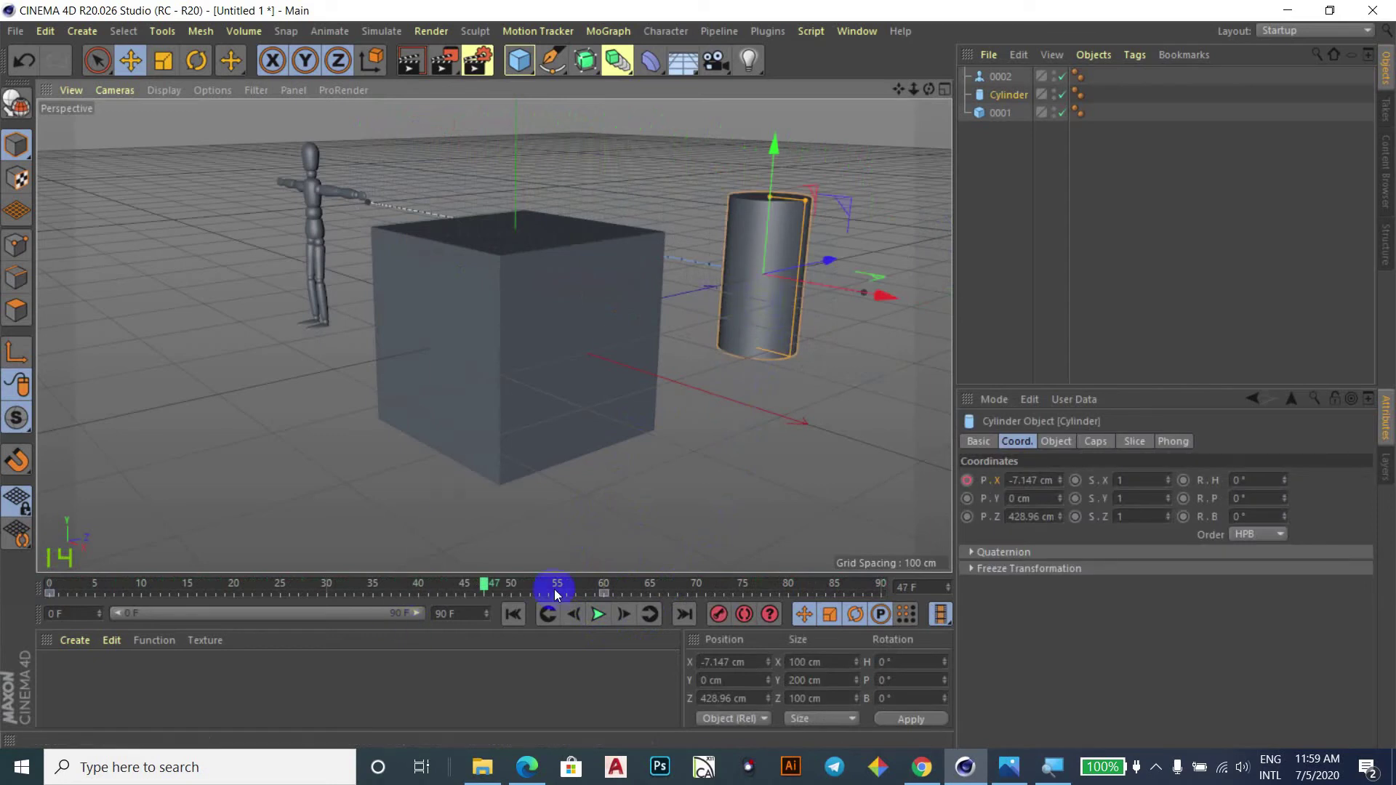
{"action": "mouse_move", "coordinate": [477, 586]}
{"action": "left_mouse_down"}
{"action": "mouse_move", "coordinate": [107, 591]}
{"action": "mouse_move", "coordinate": [29, 673]}
{"action": "left_mouse_up"}
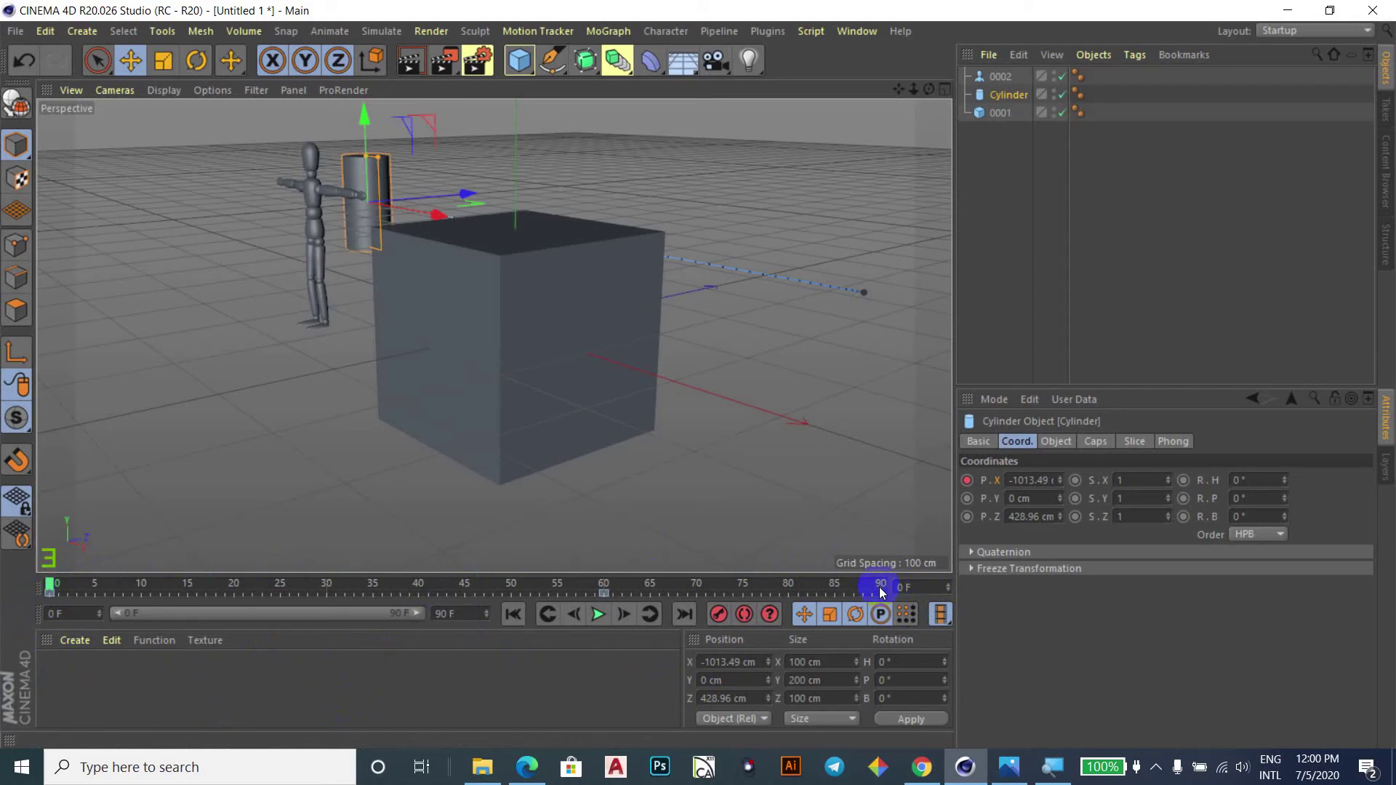
{"action": "double_click", "coordinate": [458, 613]}
Set the end frame to 60, extend the preview range, then play and rewind to frame 0.
{"action": "type", "text": "60"}
{"action": "key", "text": "Return"}
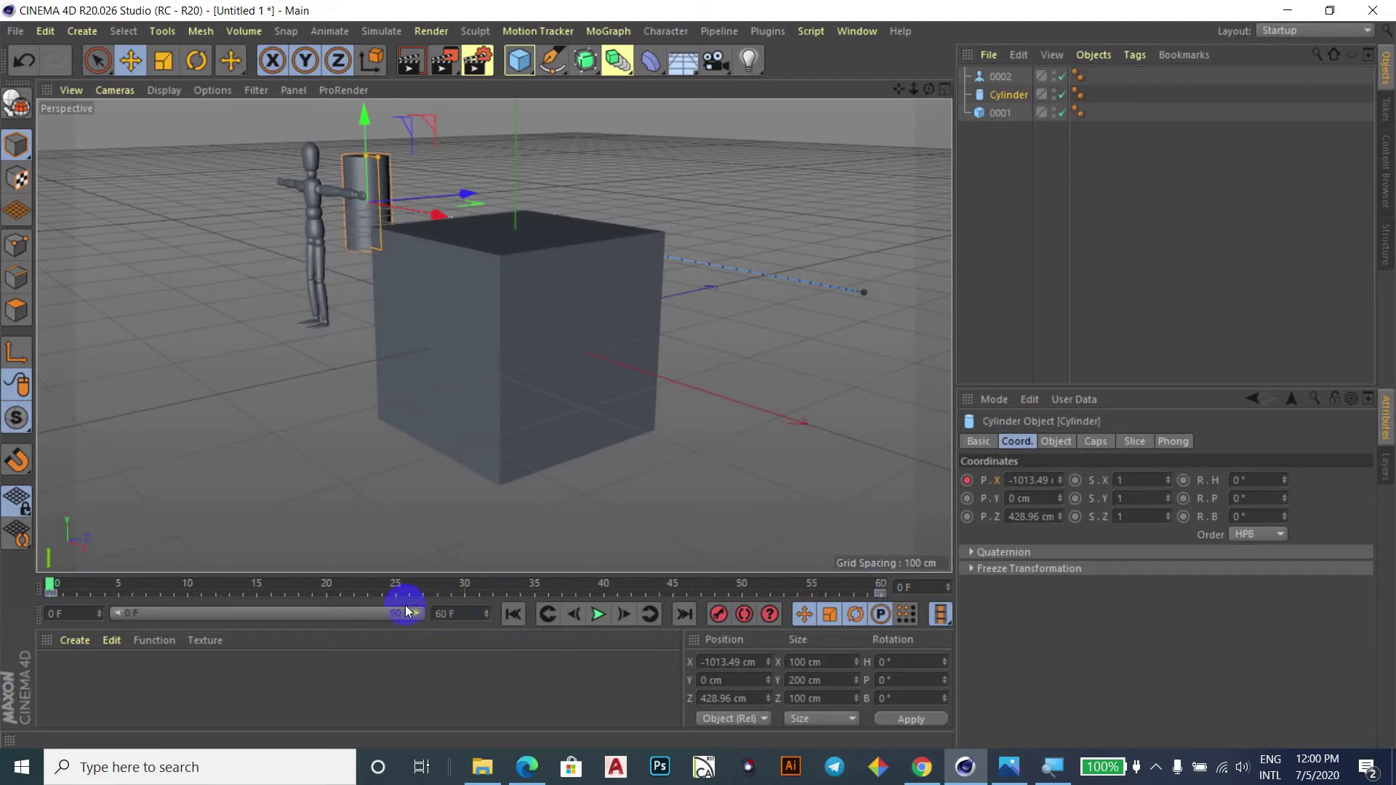
{"action": "left_click_drag", "start_coordinate": [406, 612], "coordinate": [418, 613]}
{"action": "left_click", "coordinate": [601, 616]}
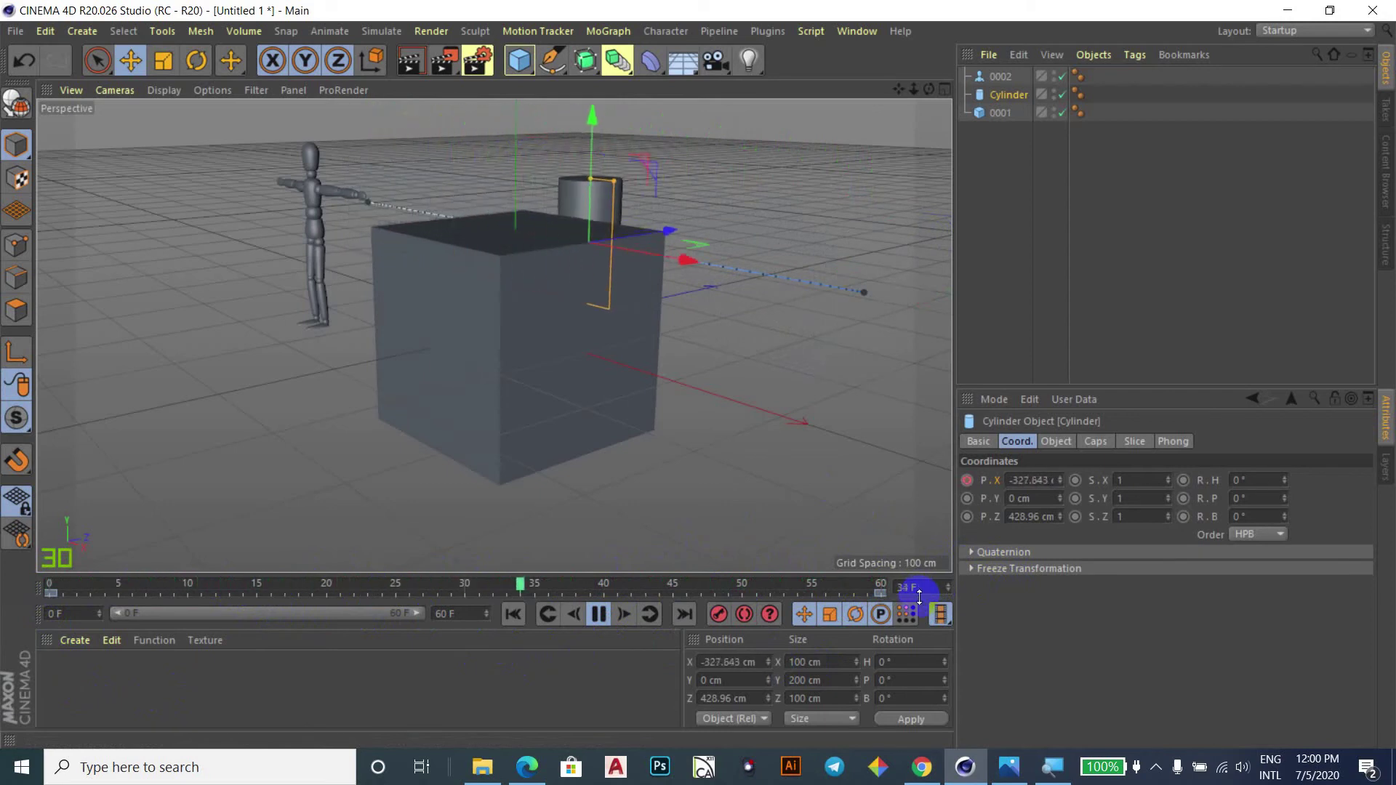
{"action": "left_click", "coordinate": [605, 618]}
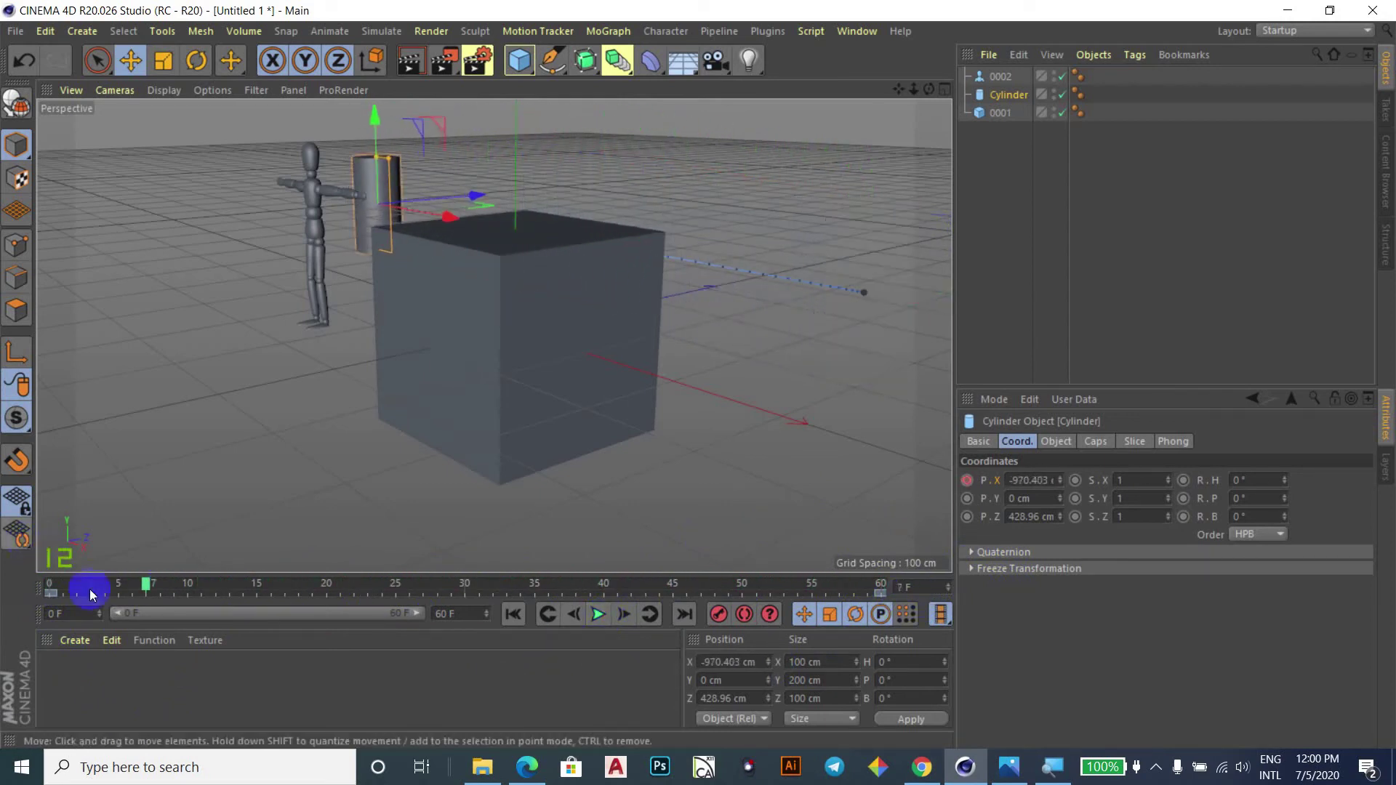
{"action": "left_click_drag", "start_coordinate": [145, 585], "coordinate": [48, 585]}
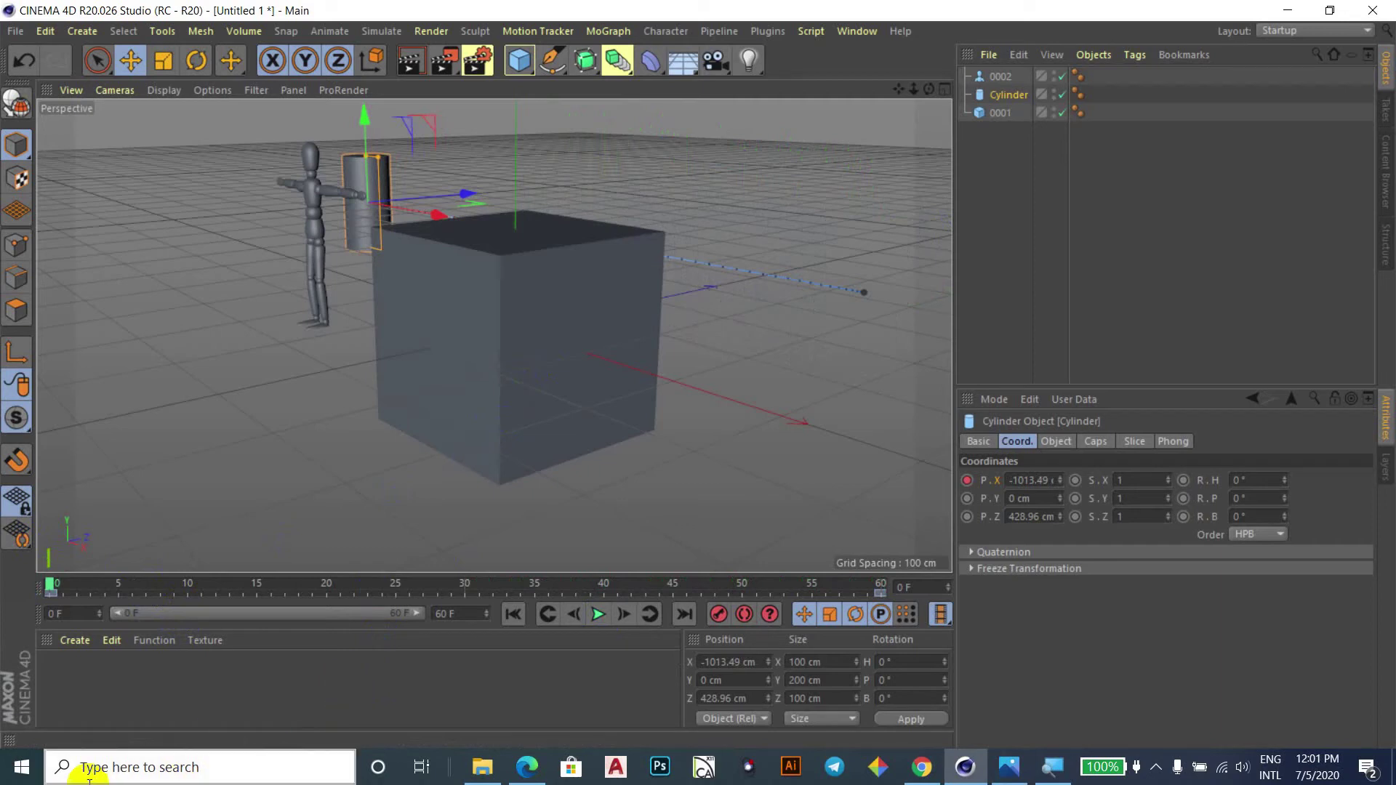
{"action": "left_click", "coordinate": [128, 696]}
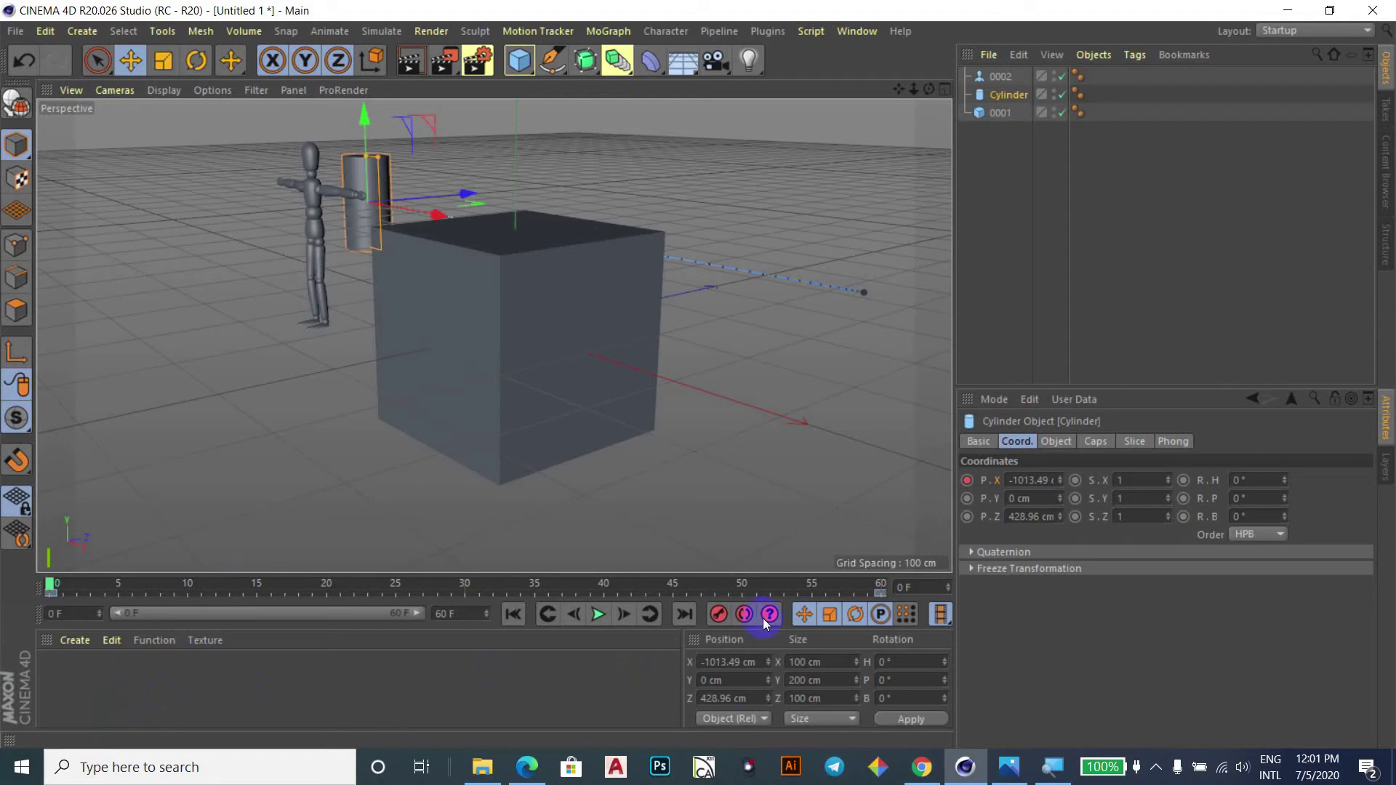
{"action": "left_click", "coordinate": [232, 704]}
Create a default Mat material in the Material Manager and open it in the material editor.
{"action": "double_click", "coordinate": [288, 668]}
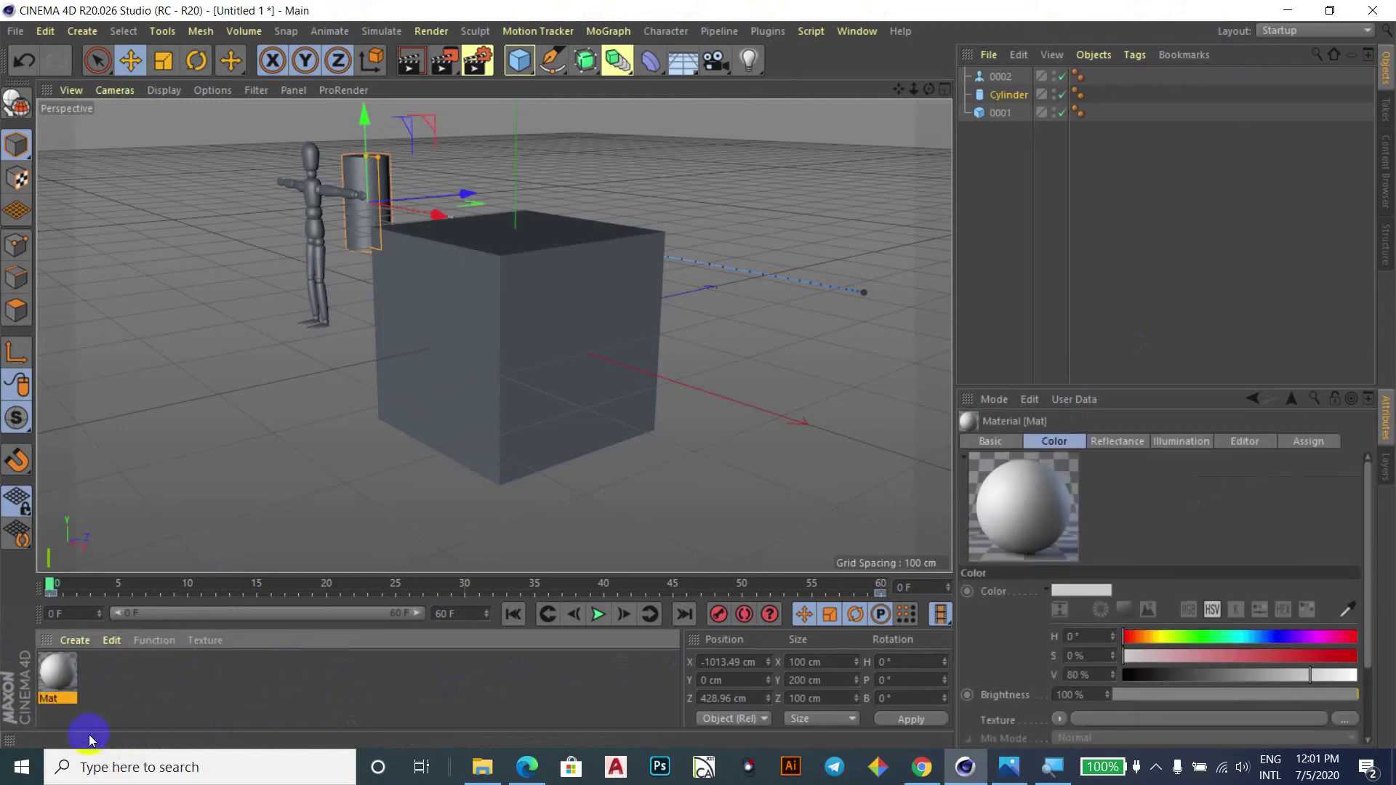
{"action": "left_click", "coordinate": [71, 679]}
{"action": "left_click_drag", "start_coordinate": [1364, 503], "coordinate": [1370, 577]}
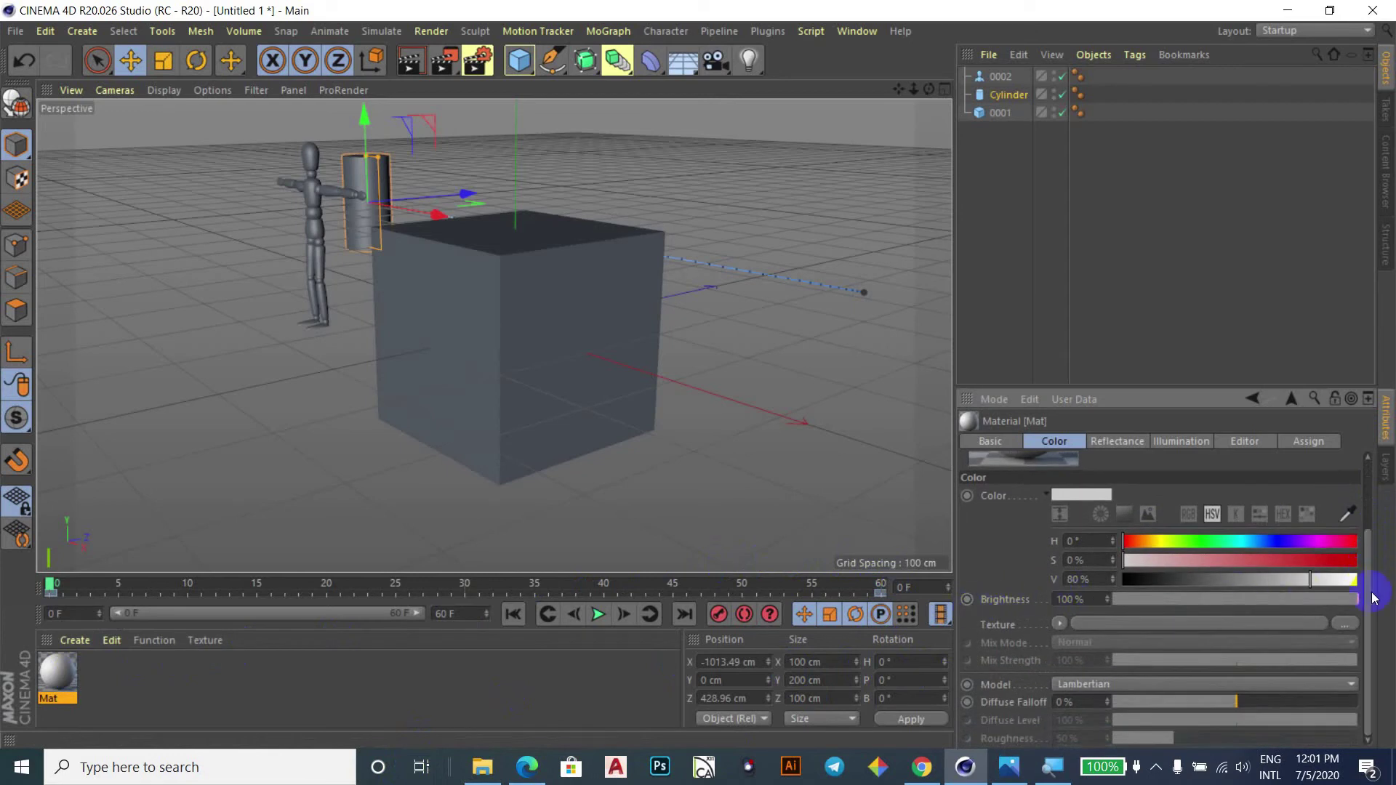
{"action": "left_click_drag", "start_coordinate": [1369, 608], "coordinate": [1360, 525]}
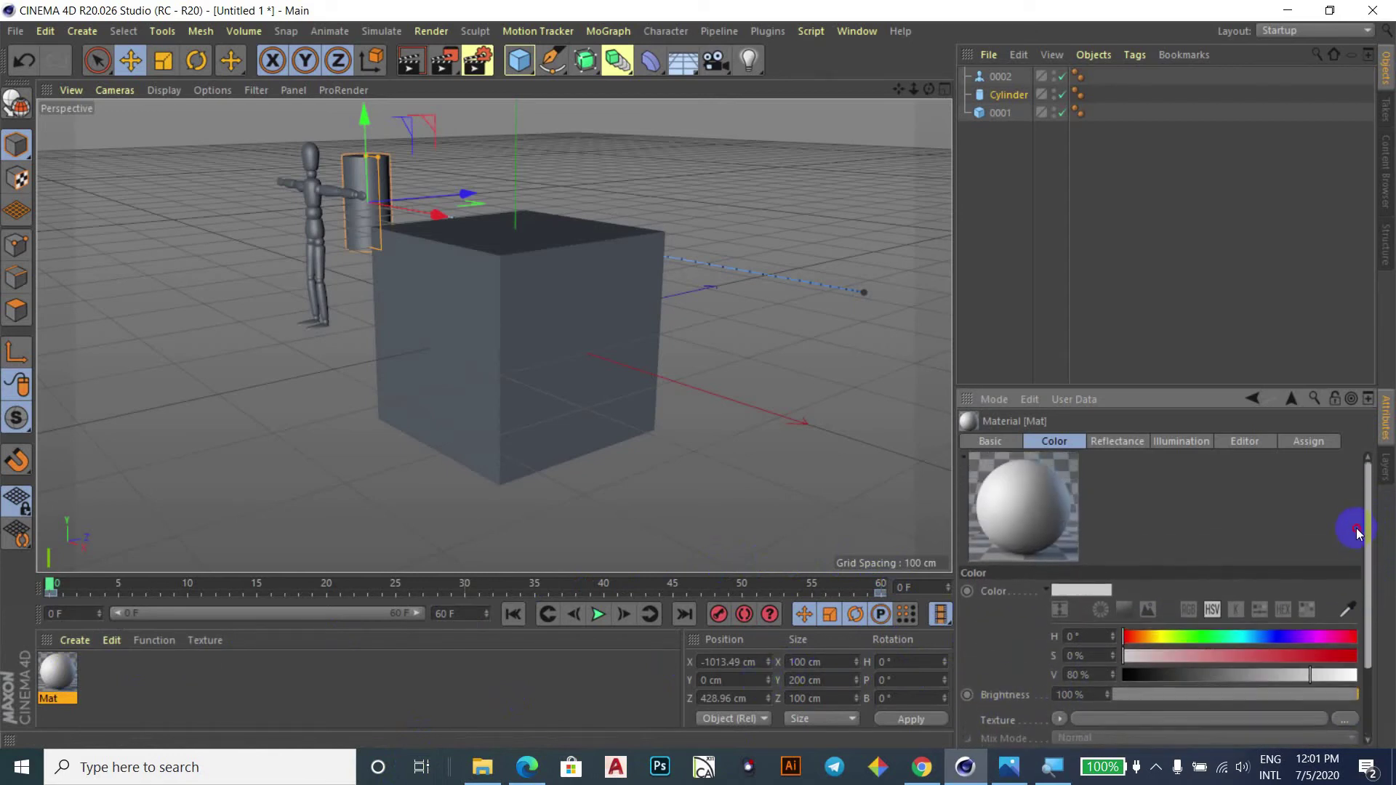
{"action": "left_click", "coordinate": [59, 675]}
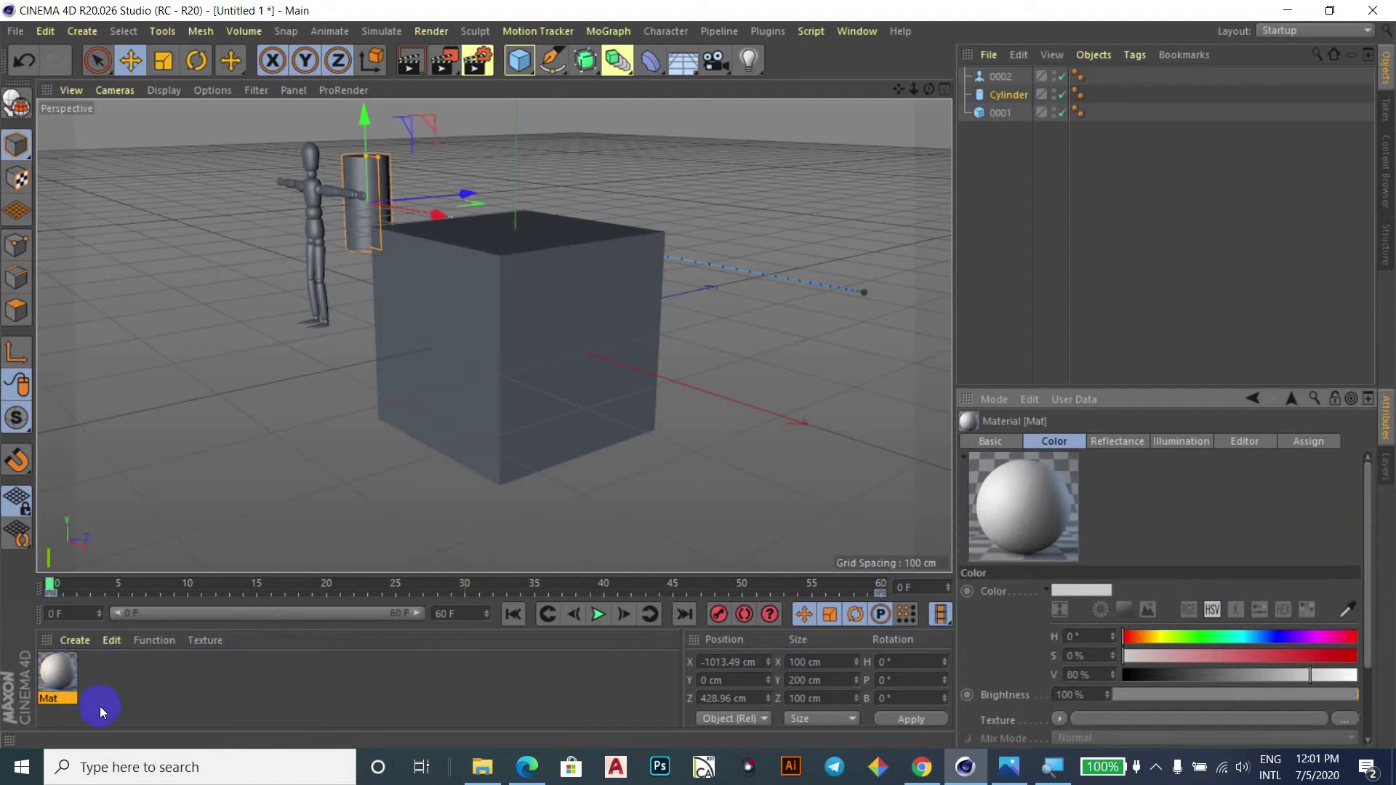
{"action": "double_click", "coordinate": [61, 680]}
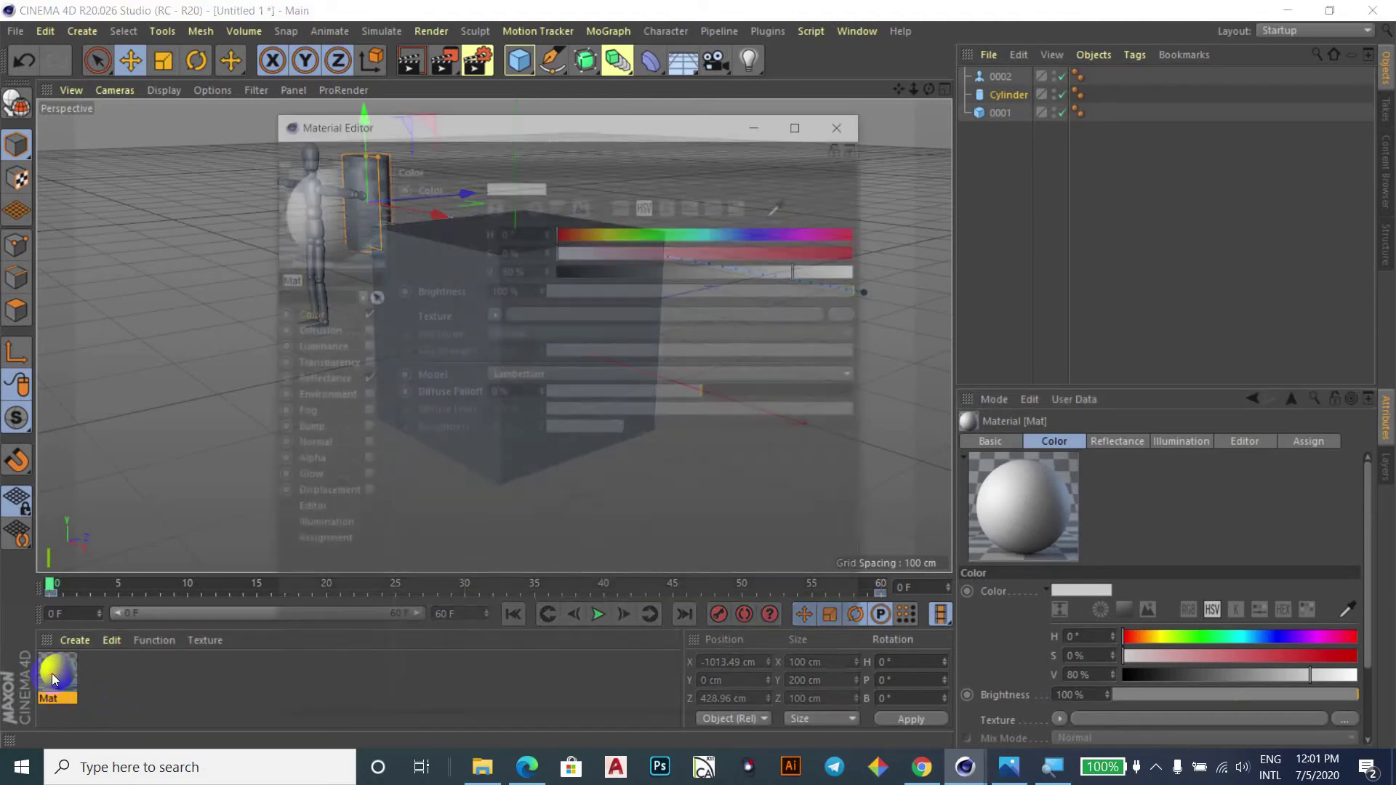
Rename the material 00001 and set its colour to red, H 12° S 98%.
{"action": "mouse_move", "coordinate": [568, 119]}
{"action": "left_mouse_down"}
{"action": "mouse_move", "coordinate": [918, 35]}
{"action": "mouse_move", "coordinate": [971, 61]}
{"action": "left_mouse_up"}
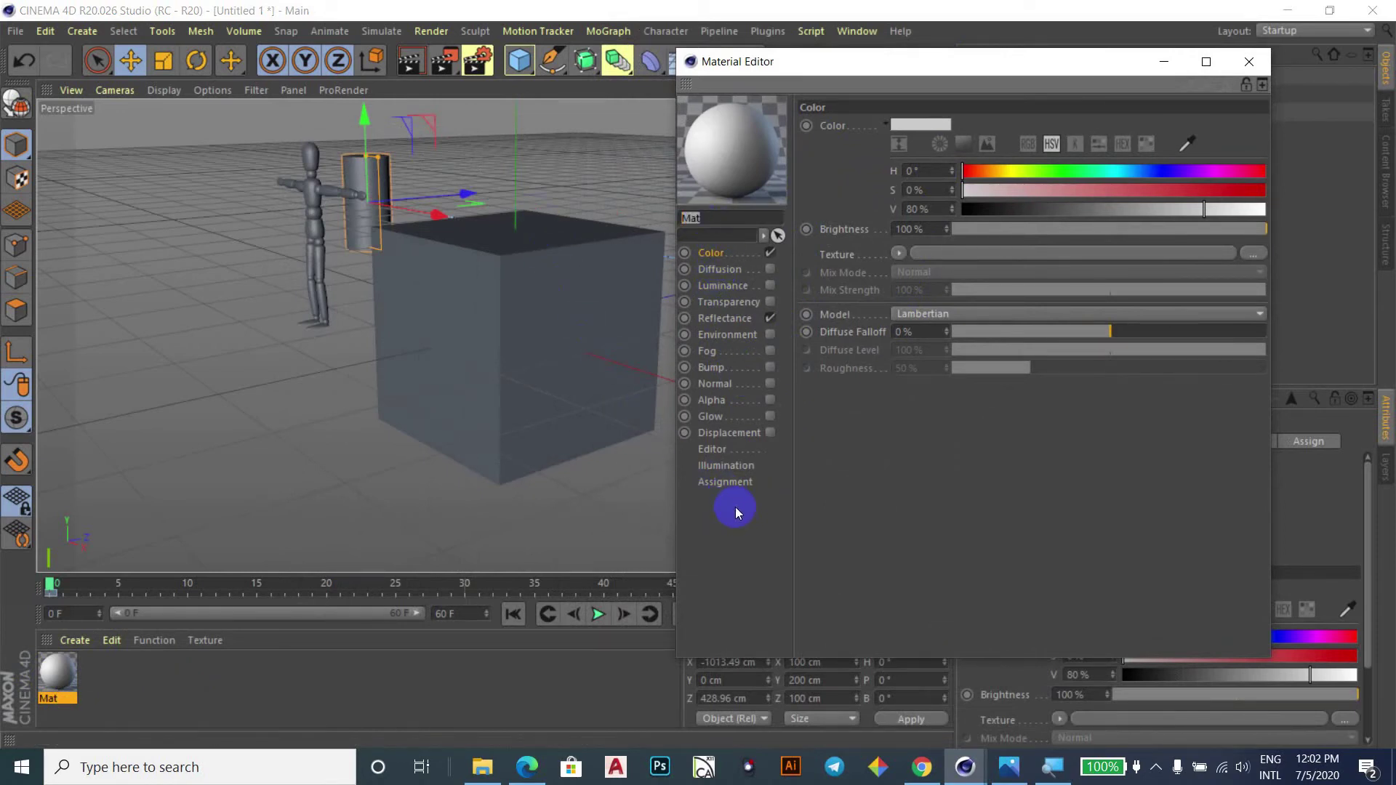
{"action": "type", "text": "00001"}
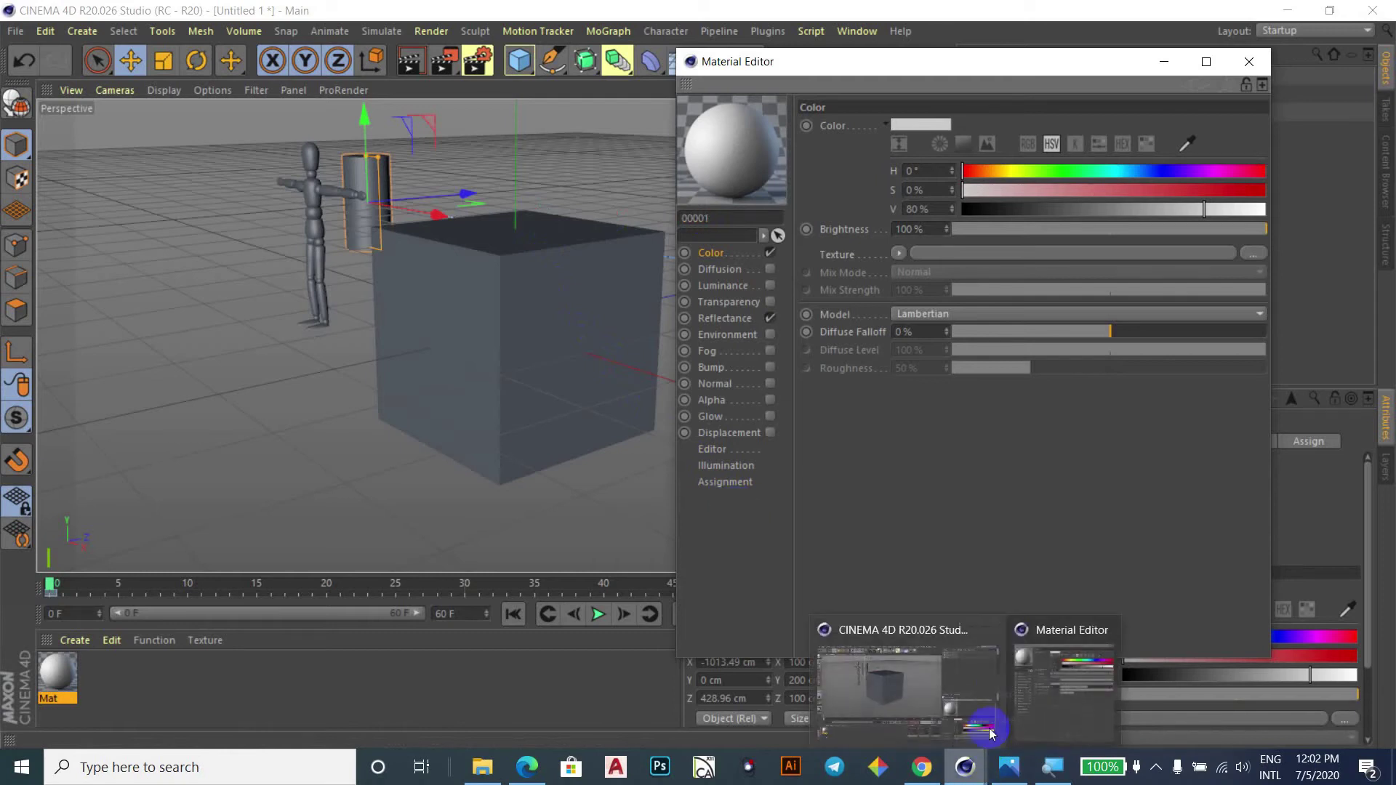
{"action": "left_click", "coordinate": [1005, 627]}
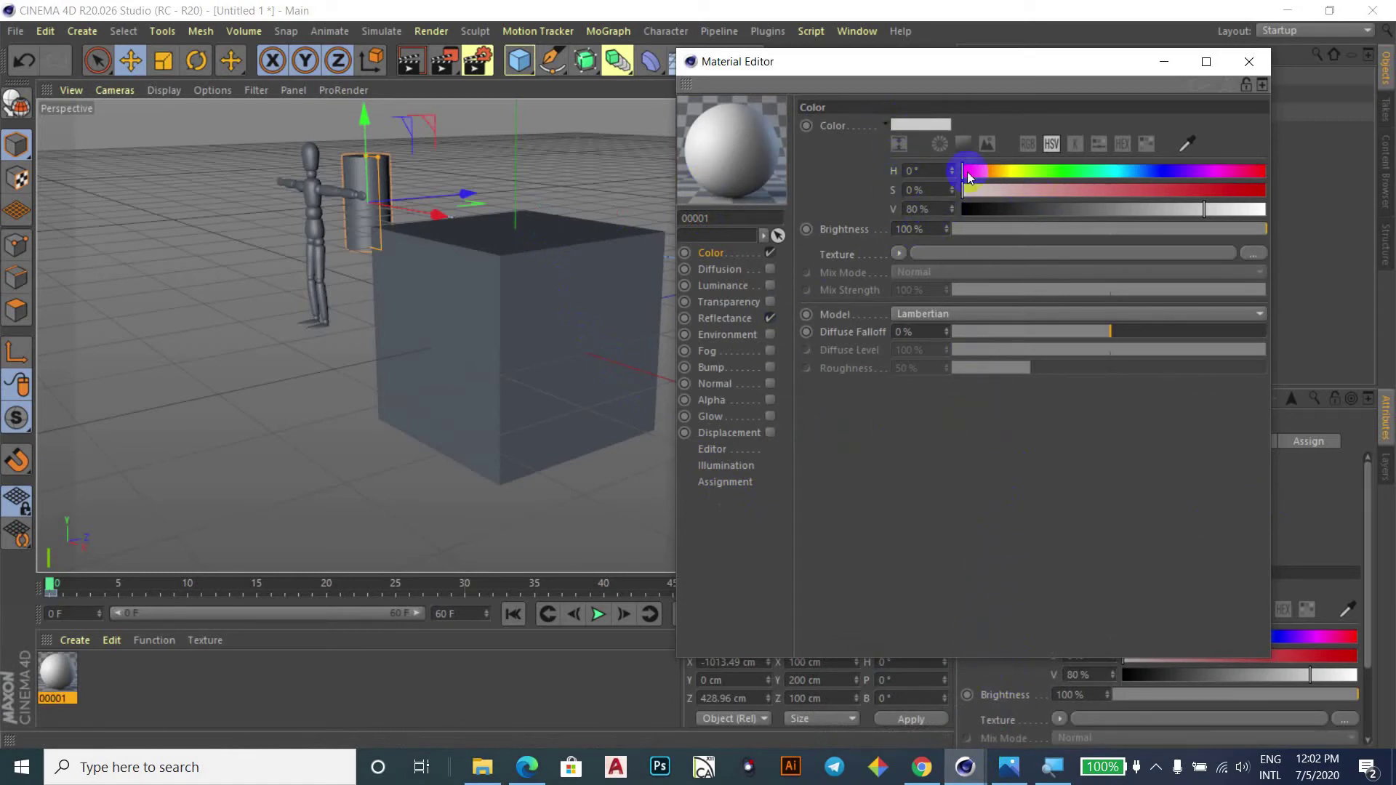
{"action": "left_click", "coordinate": [917, 125]}
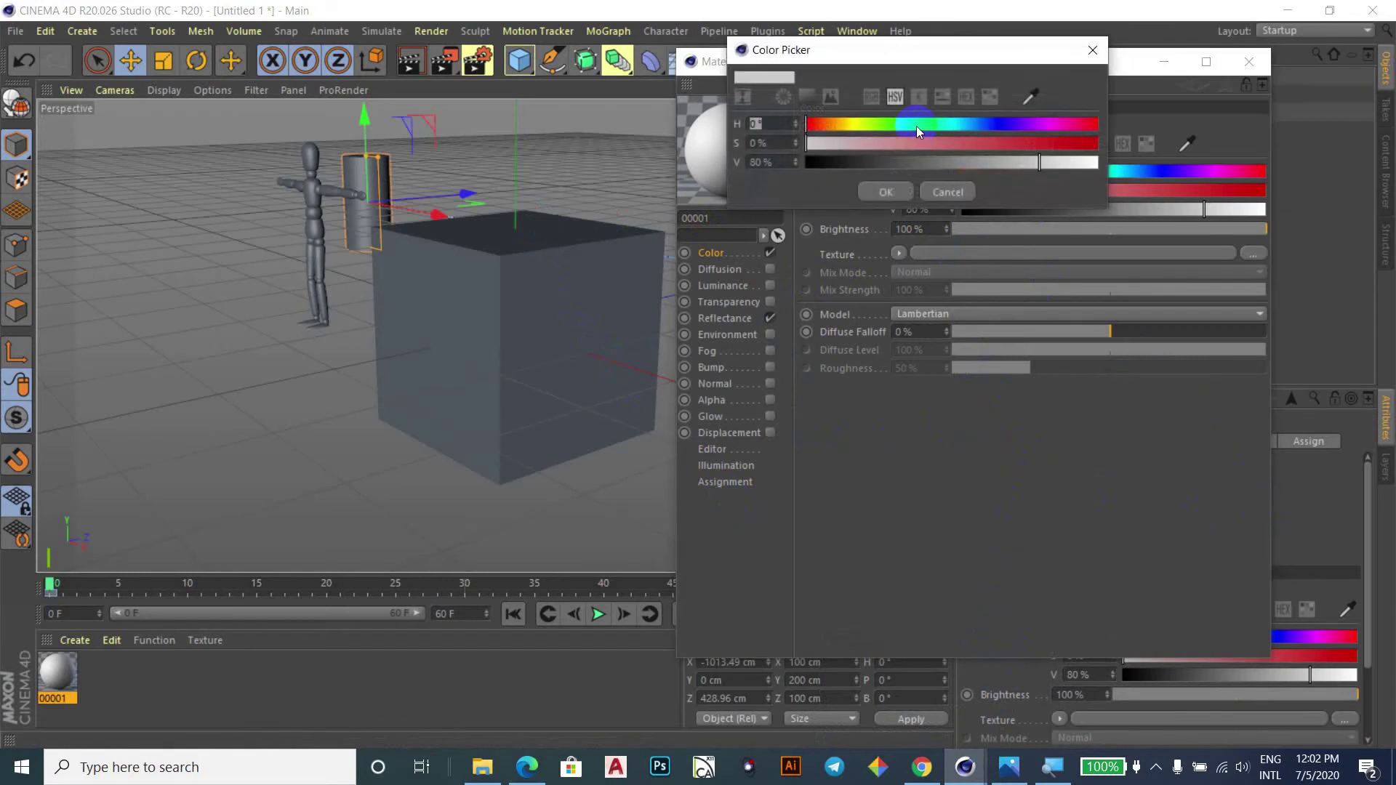
{"action": "left_click_drag", "start_coordinate": [928, 53], "coordinate": [450, 61]}
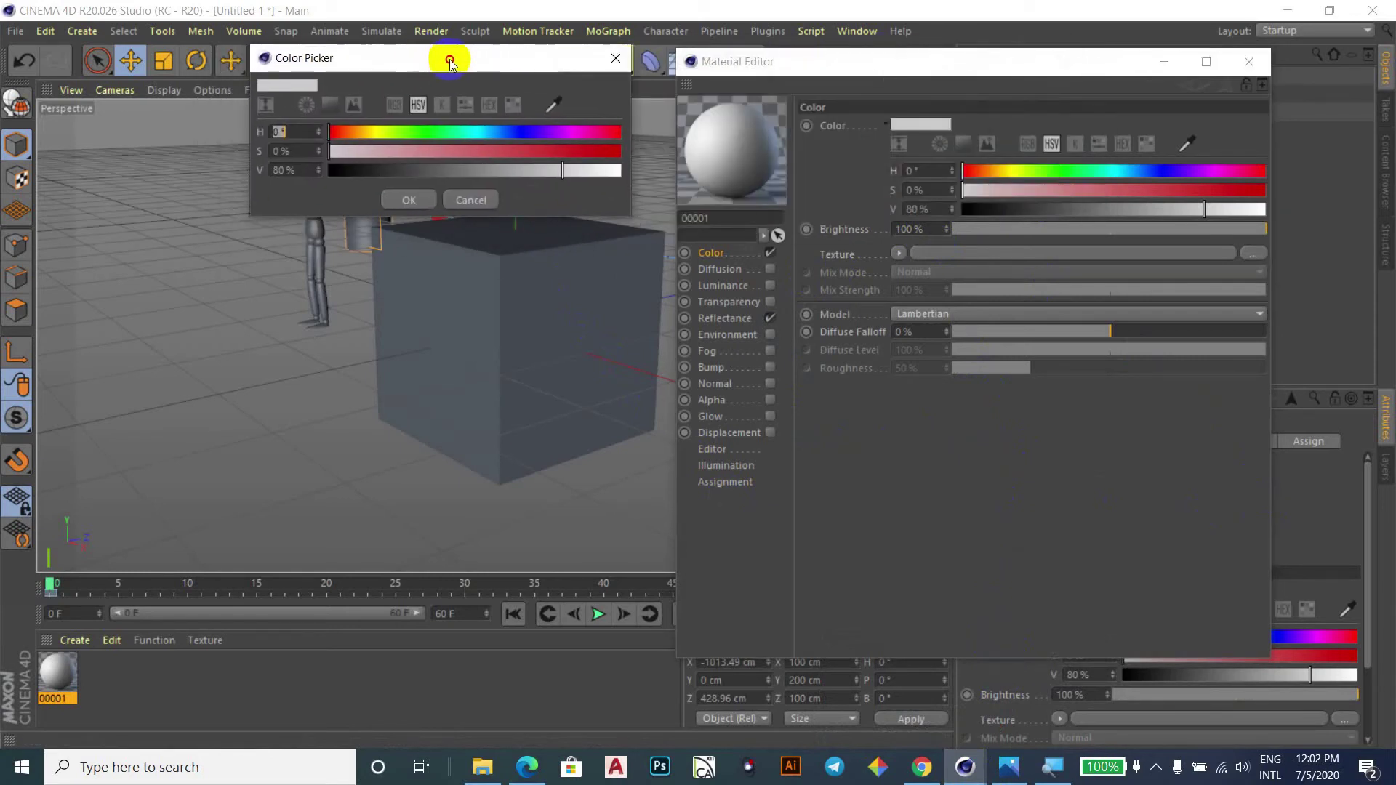
{"action": "left_click_drag", "start_coordinate": [335, 138], "coordinate": [339, 133]}
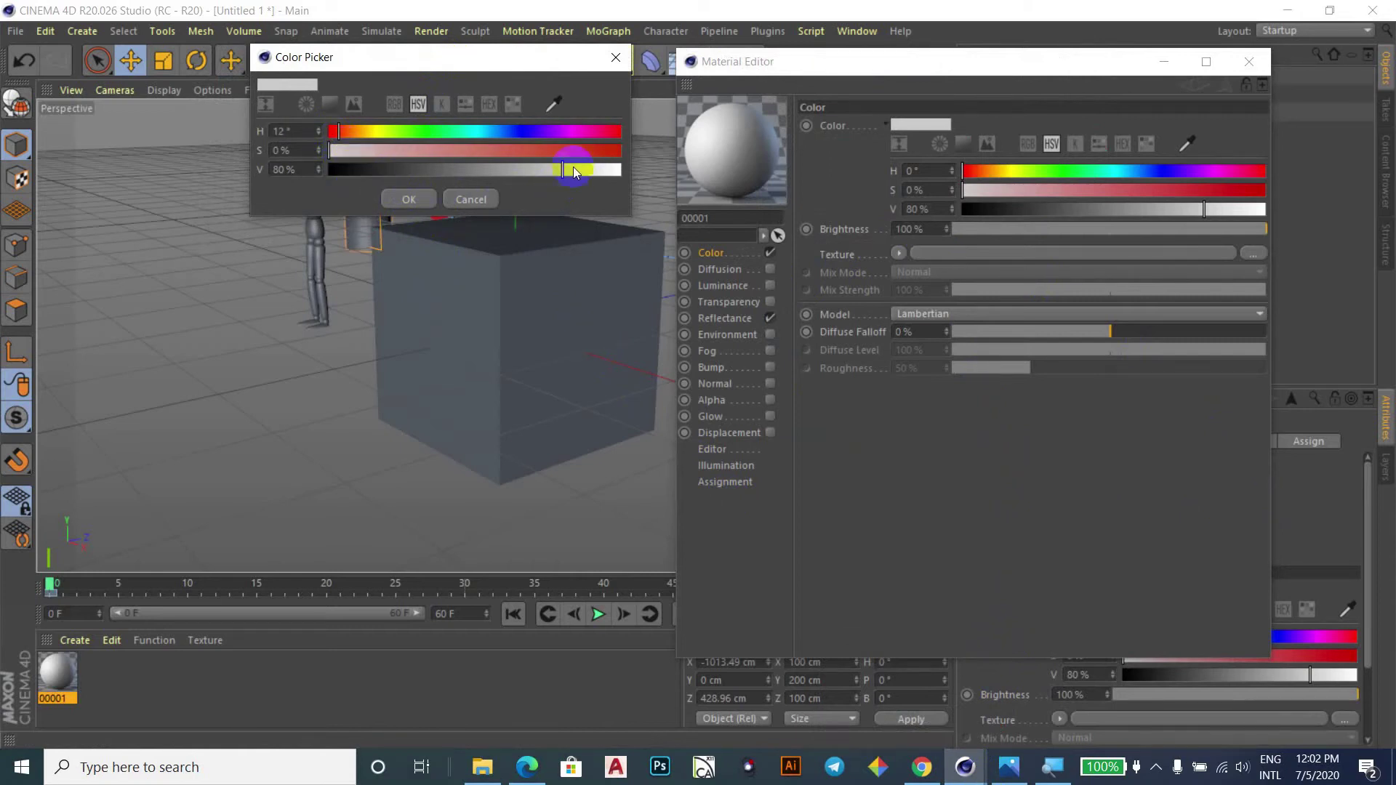
{"action": "mouse_move", "coordinate": [333, 154]}
{"action": "left_mouse_down"}
{"action": "mouse_move", "coordinate": [597, 154]}
{"action": "mouse_move", "coordinate": [509, 174]}
{"action": "mouse_move", "coordinate": [560, 177]}
{"action": "mouse_move", "coordinate": [616, 151]}
{"action": "left_mouse_up"}
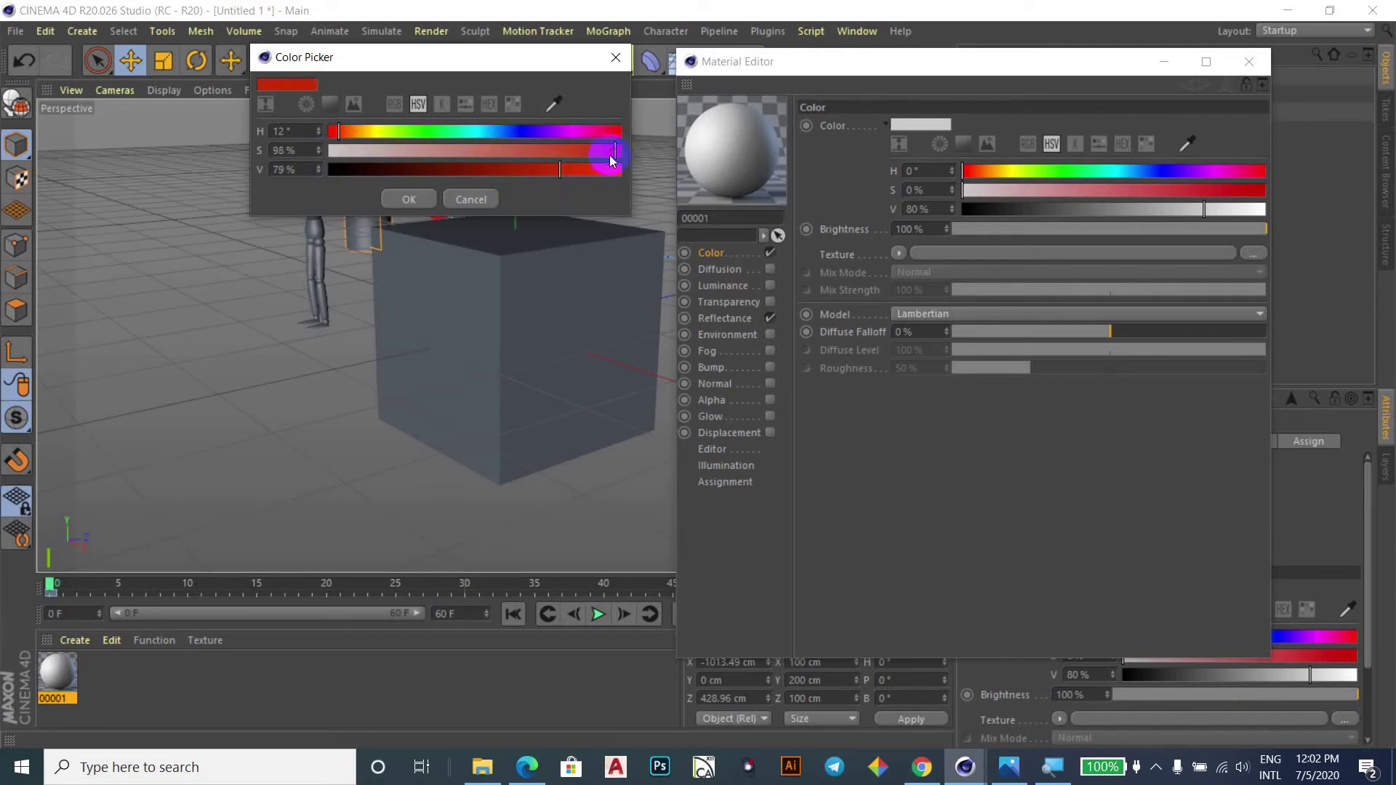
{"action": "left_click", "coordinate": [413, 198]}
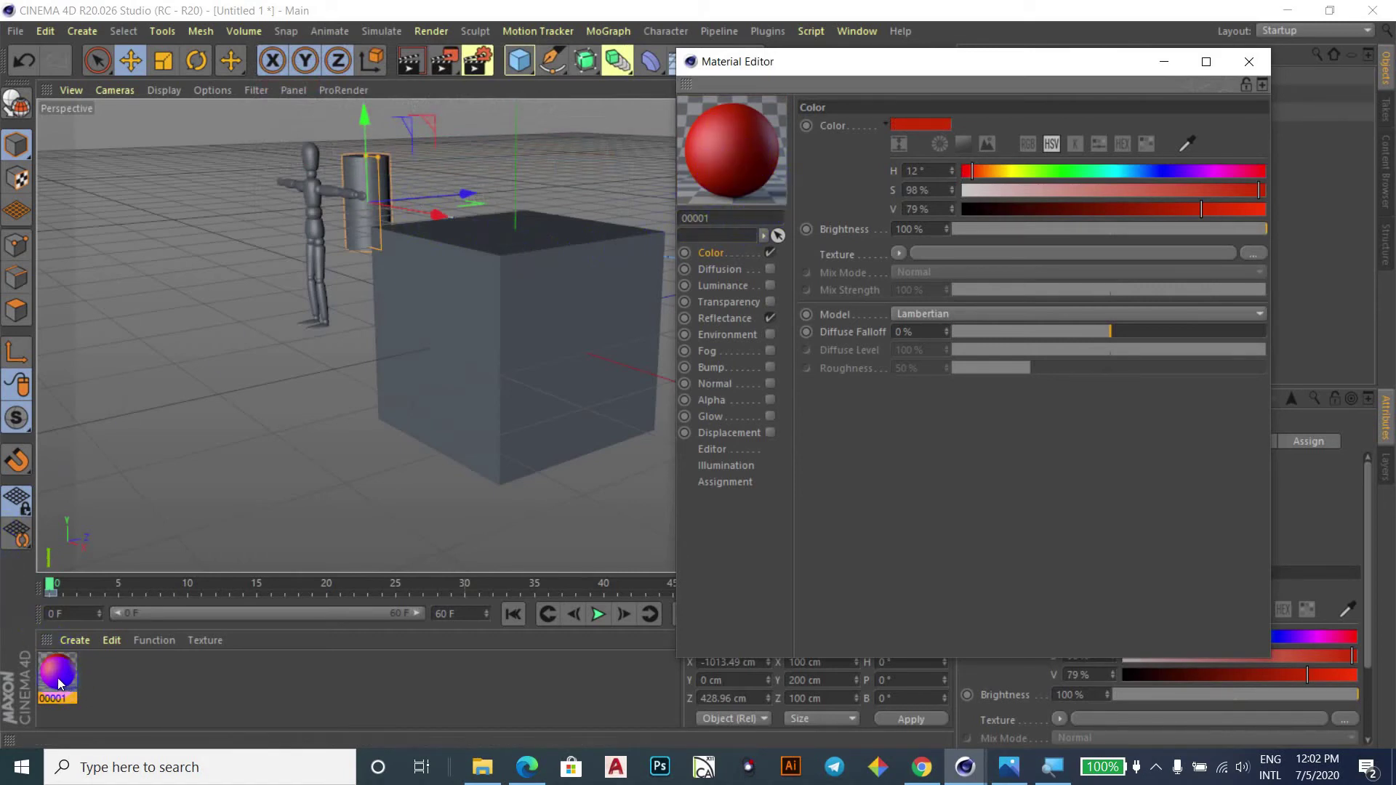
Apply material 00001 to the cube and close the material editor.
{"action": "left_click_drag", "start_coordinate": [60, 684], "coordinate": [534, 364]}
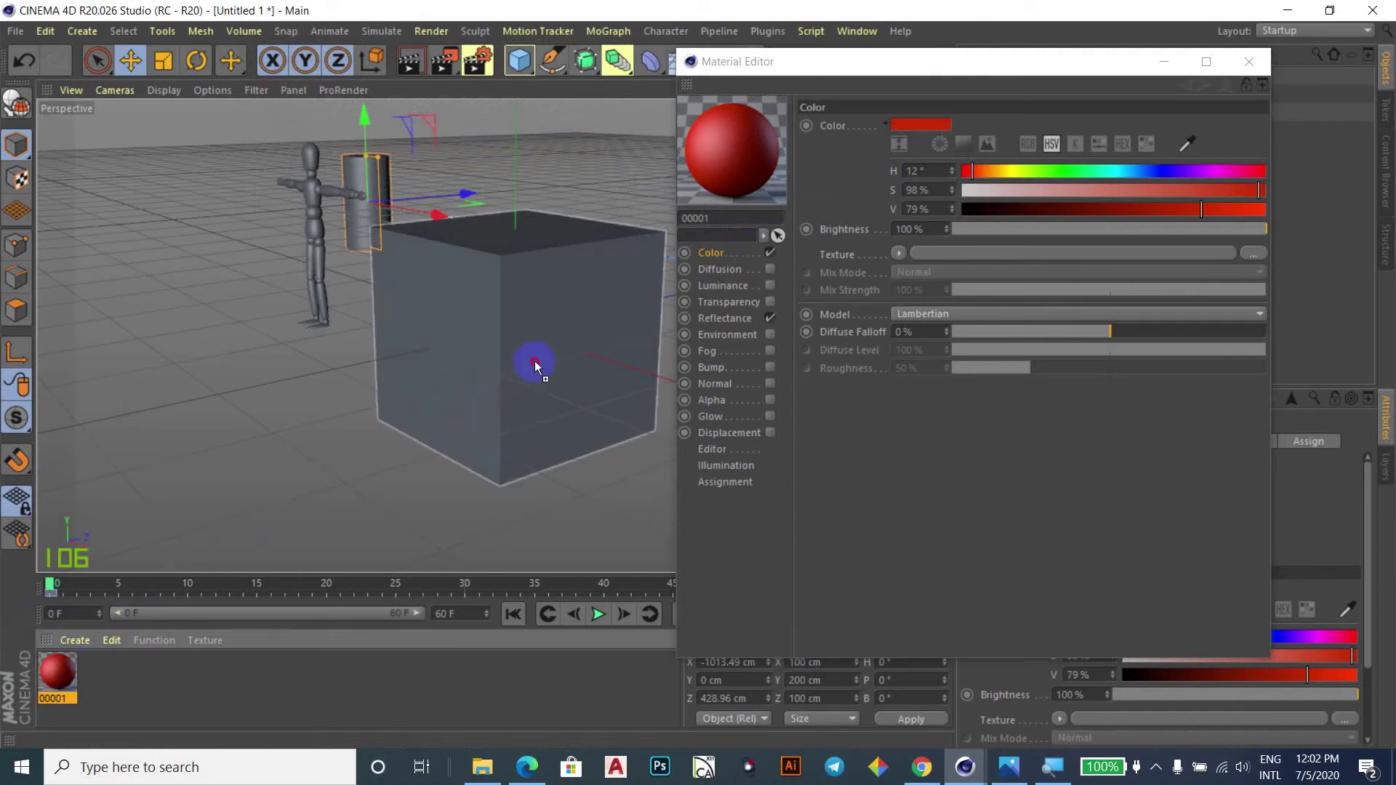
{"action": "left_click_drag", "start_coordinate": [535, 363], "coordinate": [536, 365]}
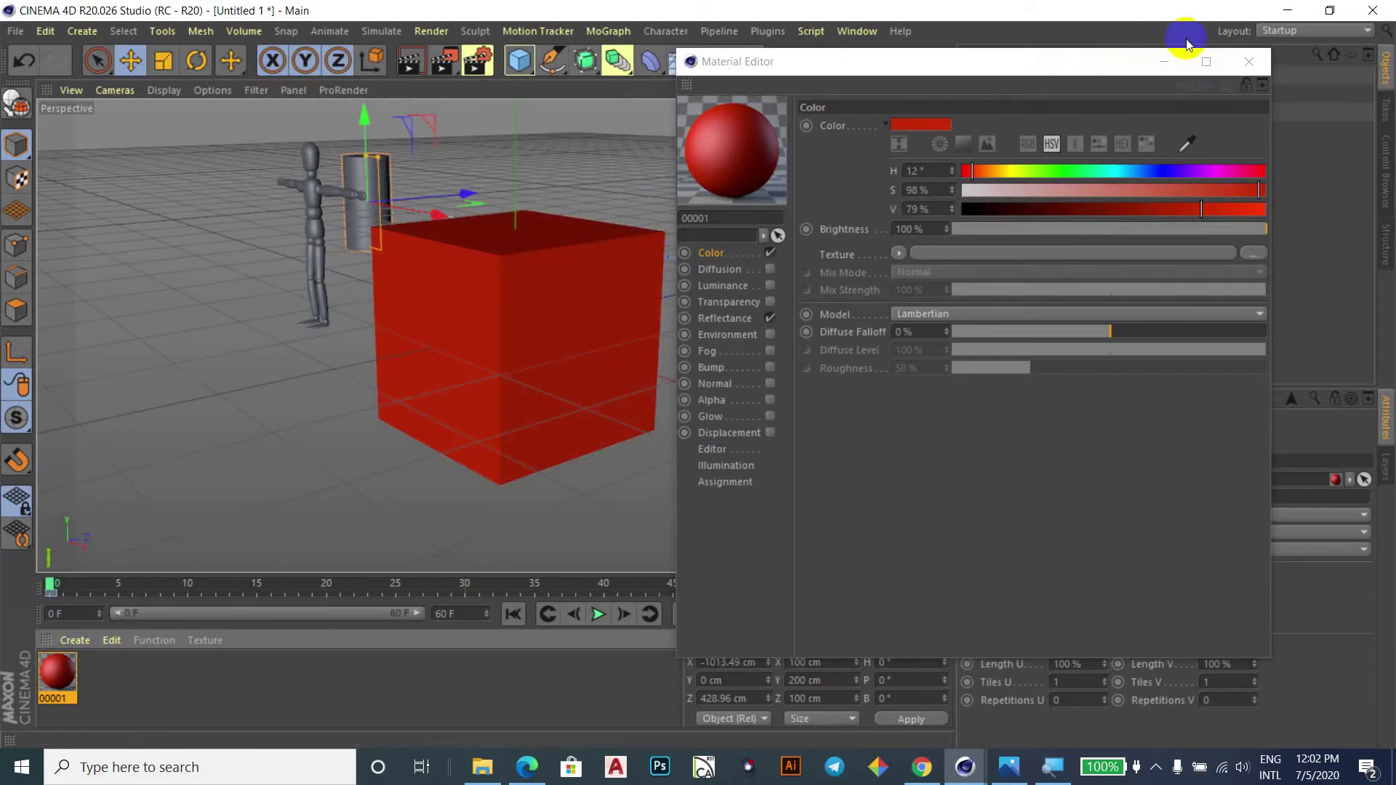
{"action": "left_click", "coordinate": [1250, 62]}
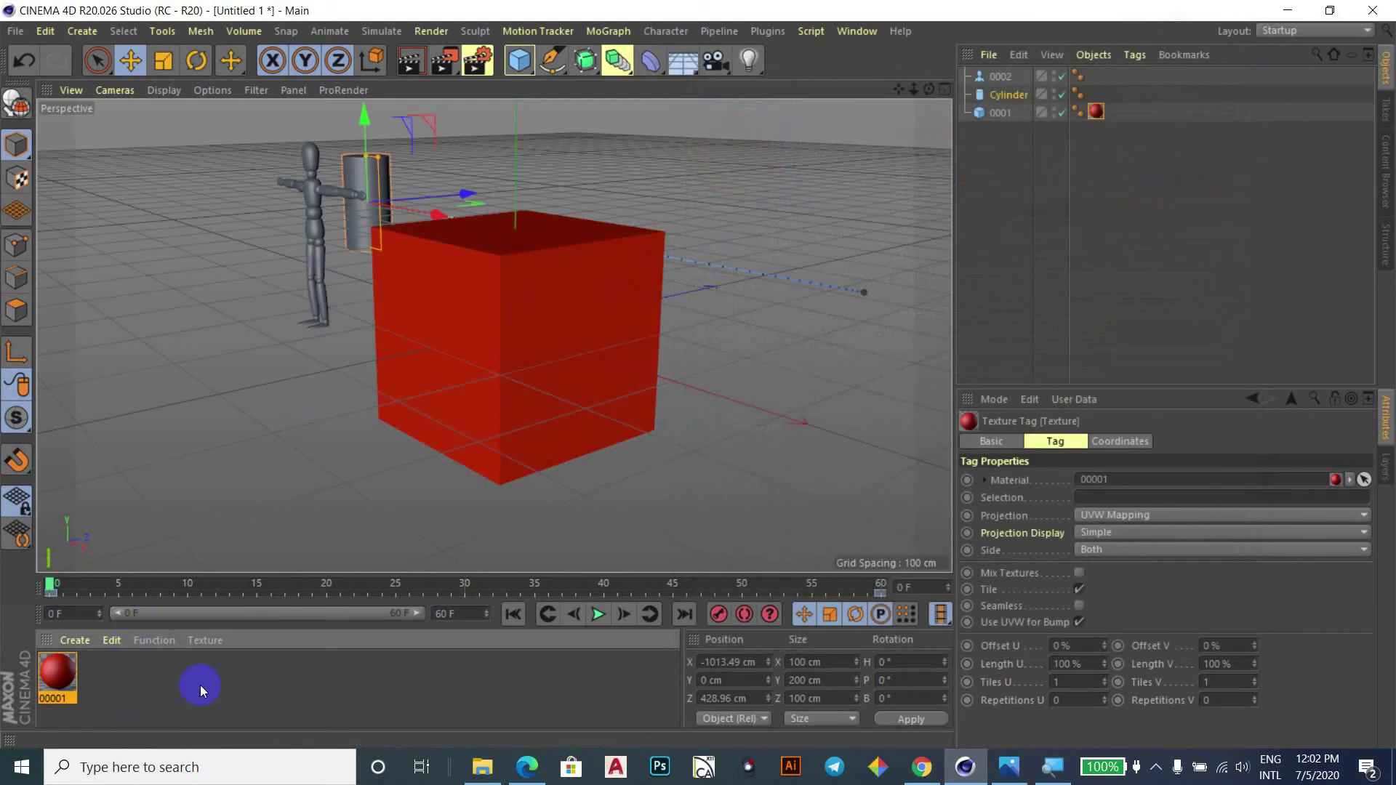
{"action": "left_click", "coordinate": [163, 684]}
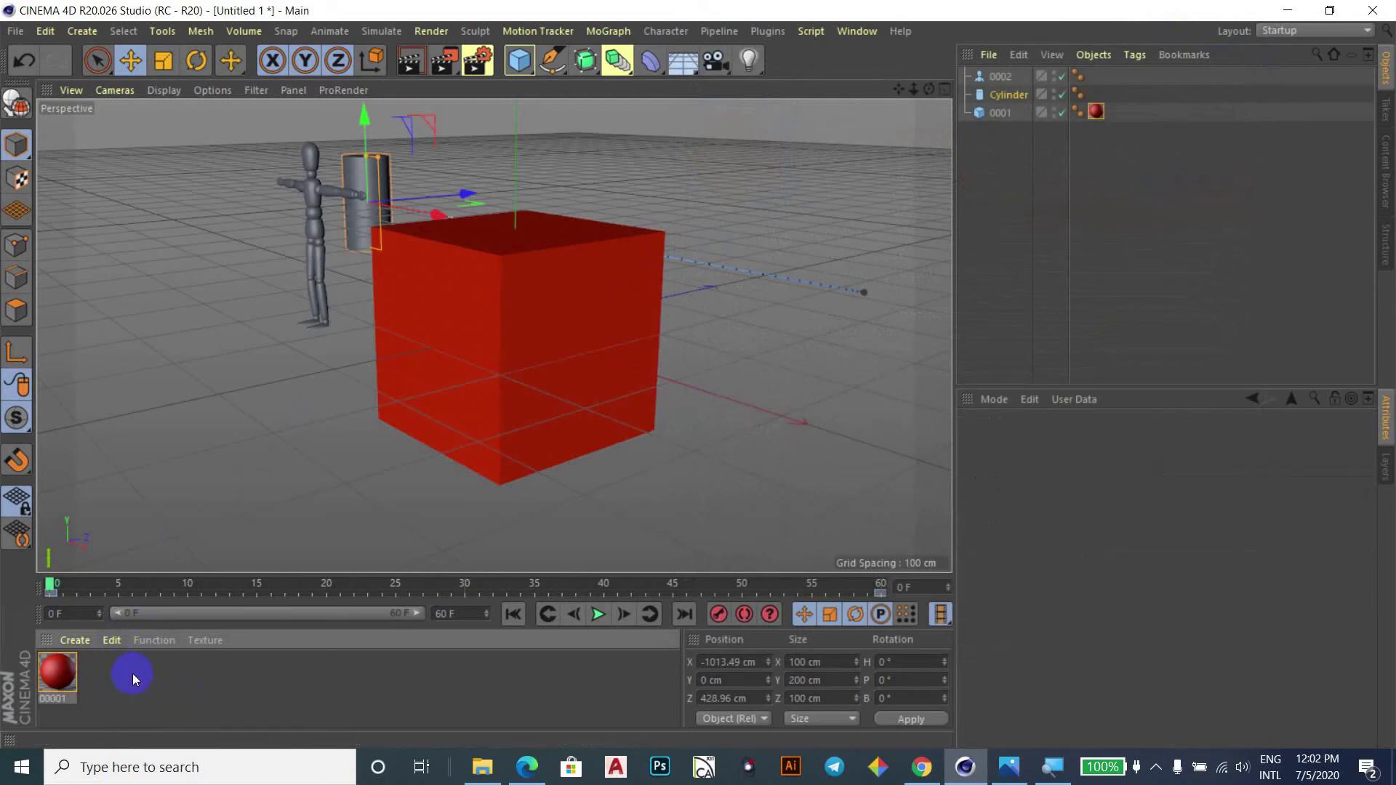
Create a new Mat material and show its Color channel settings.
{"action": "double_click", "coordinate": [133, 674]}
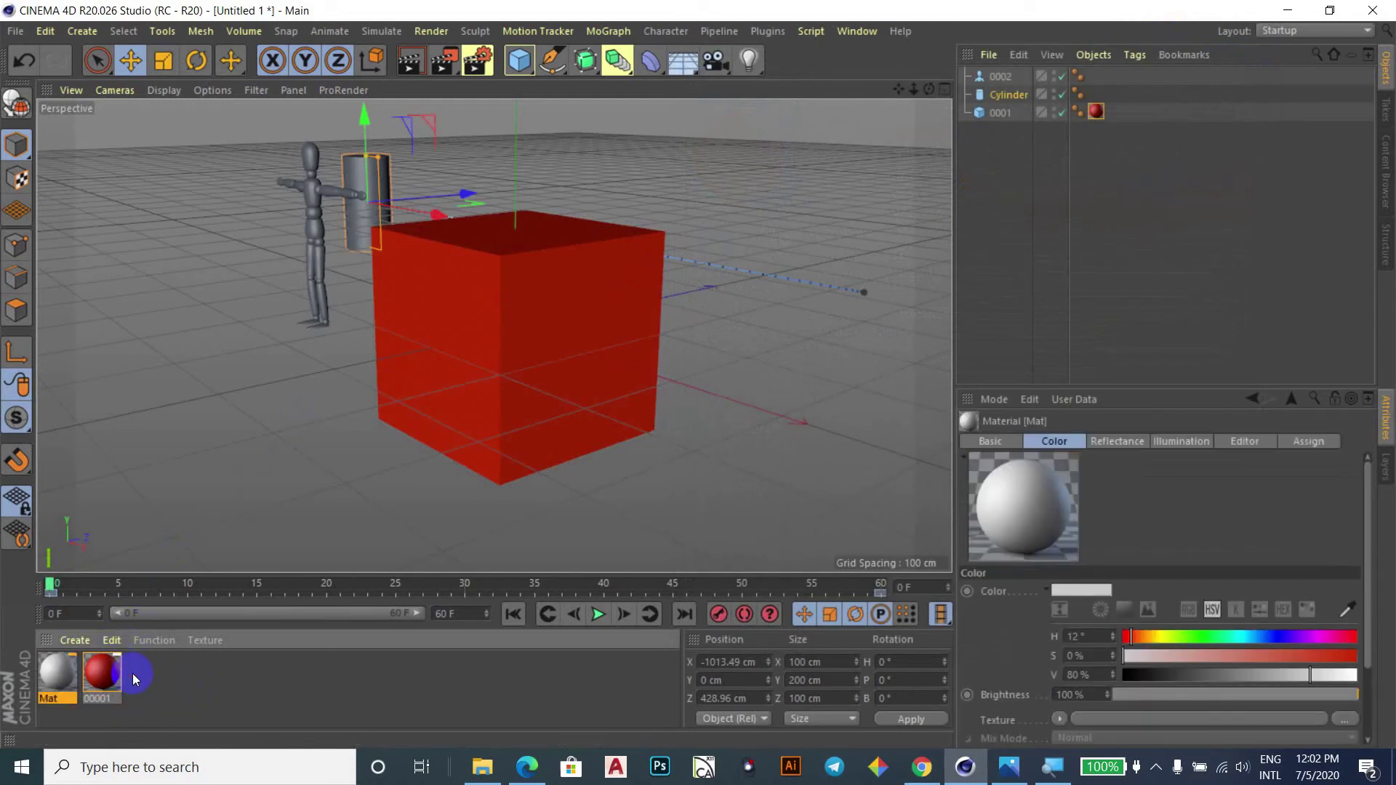
{"action": "left_click", "coordinate": [58, 676]}
{"action": "double_click", "coordinate": [58, 676]}
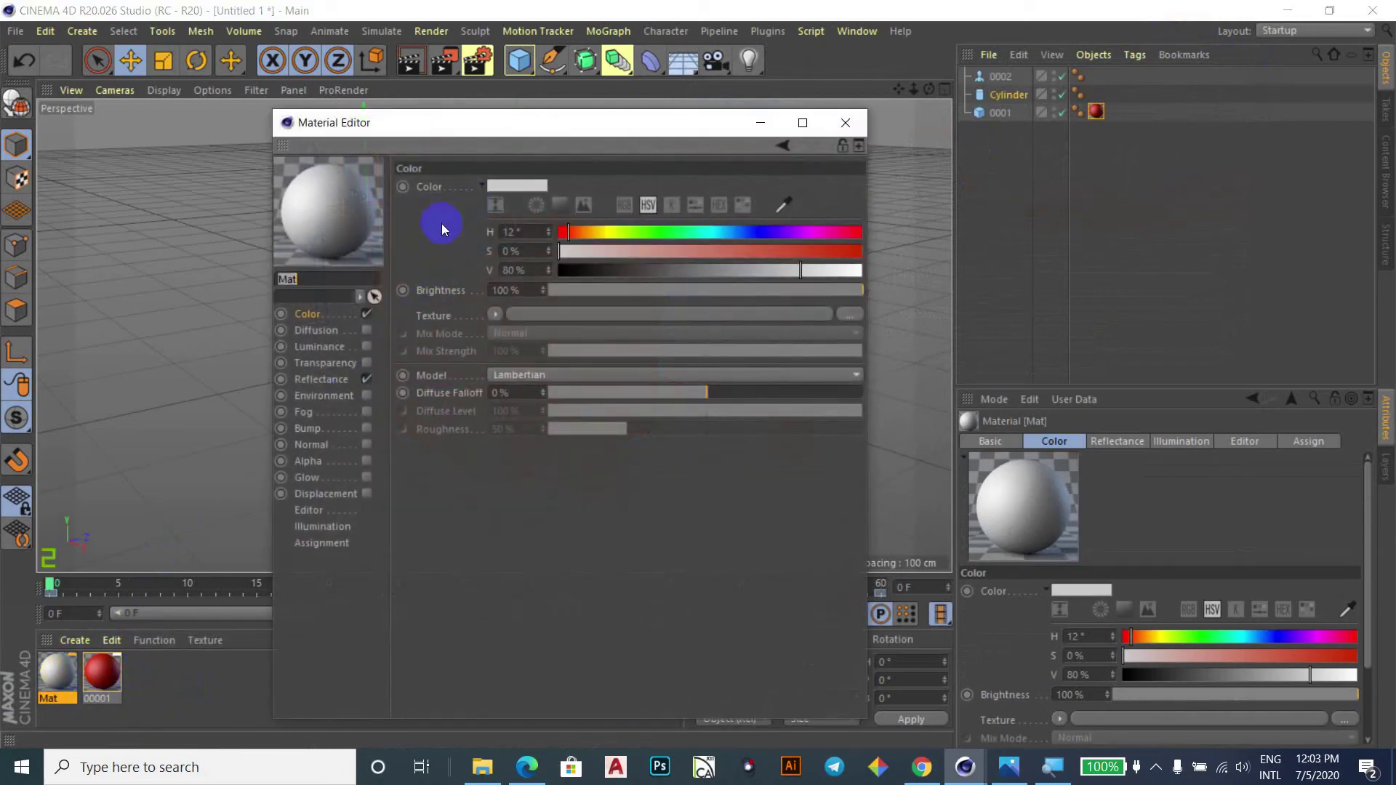
{"action": "left_click", "coordinate": [51, 693]}
{"action": "left_click", "coordinate": [333, 303]}
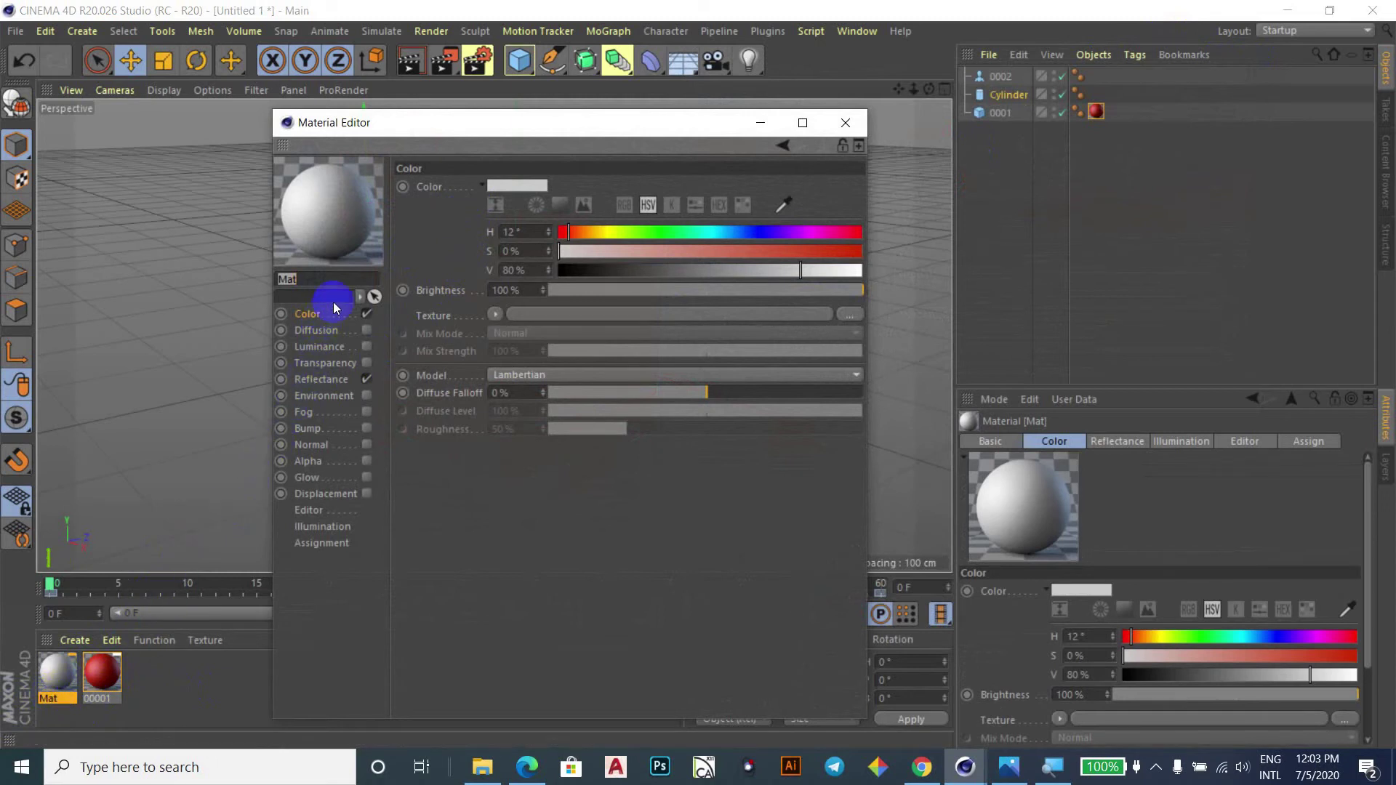
Colour Mat blue (H 217°, S 86%) and apply it to the figure.
{"action": "left_click", "coordinate": [522, 187]}
{"action": "left_click_drag", "start_coordinate": [579, 188], "coordinate": [662, 205]}
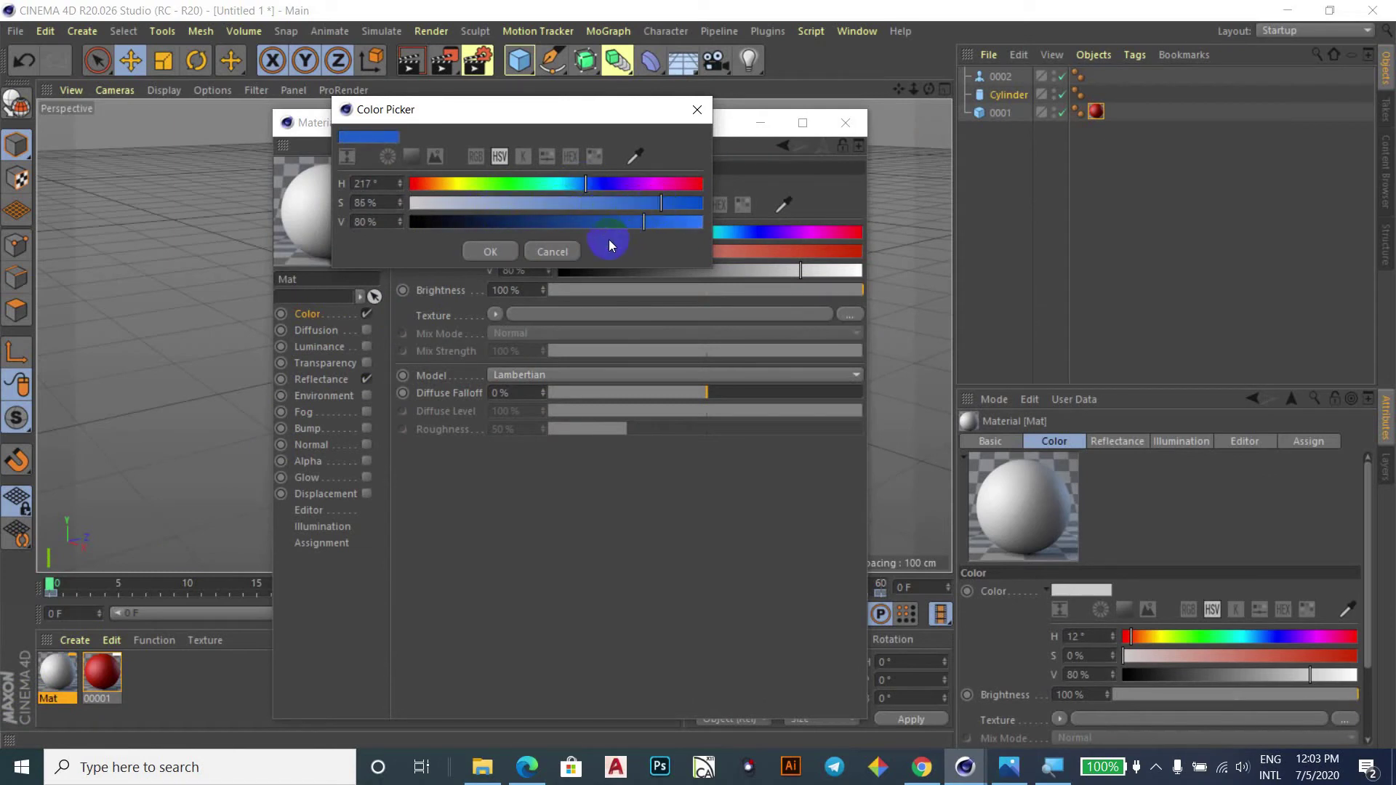
{"action": "left_click_drag", "start_coordinate": [530, 110], "coordinate": [922, 99]}
{"action": "left_click", "coordinate": [879, 240]}
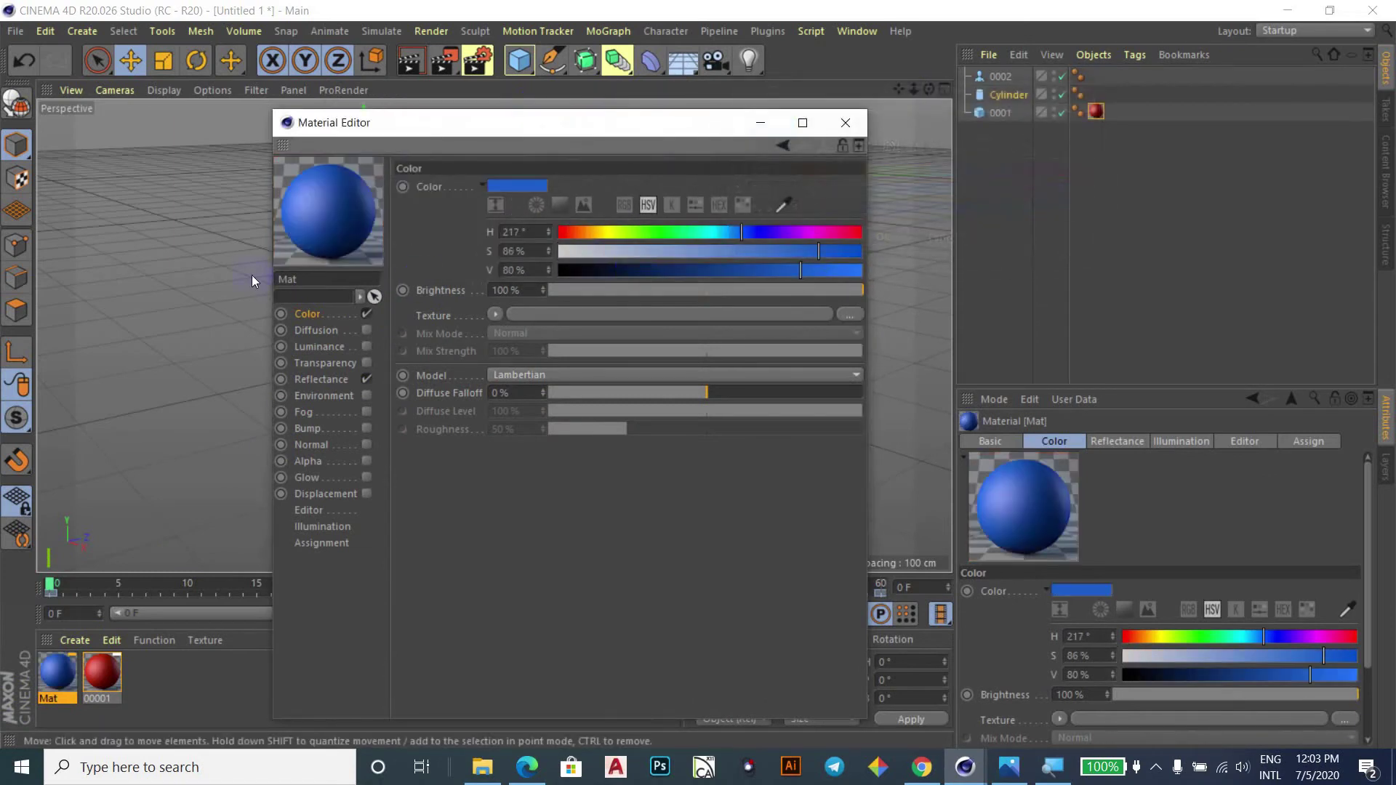
{"action": "left_click_drag", "start_coordinate": [567, 124], "coordinate": [931, 143]}
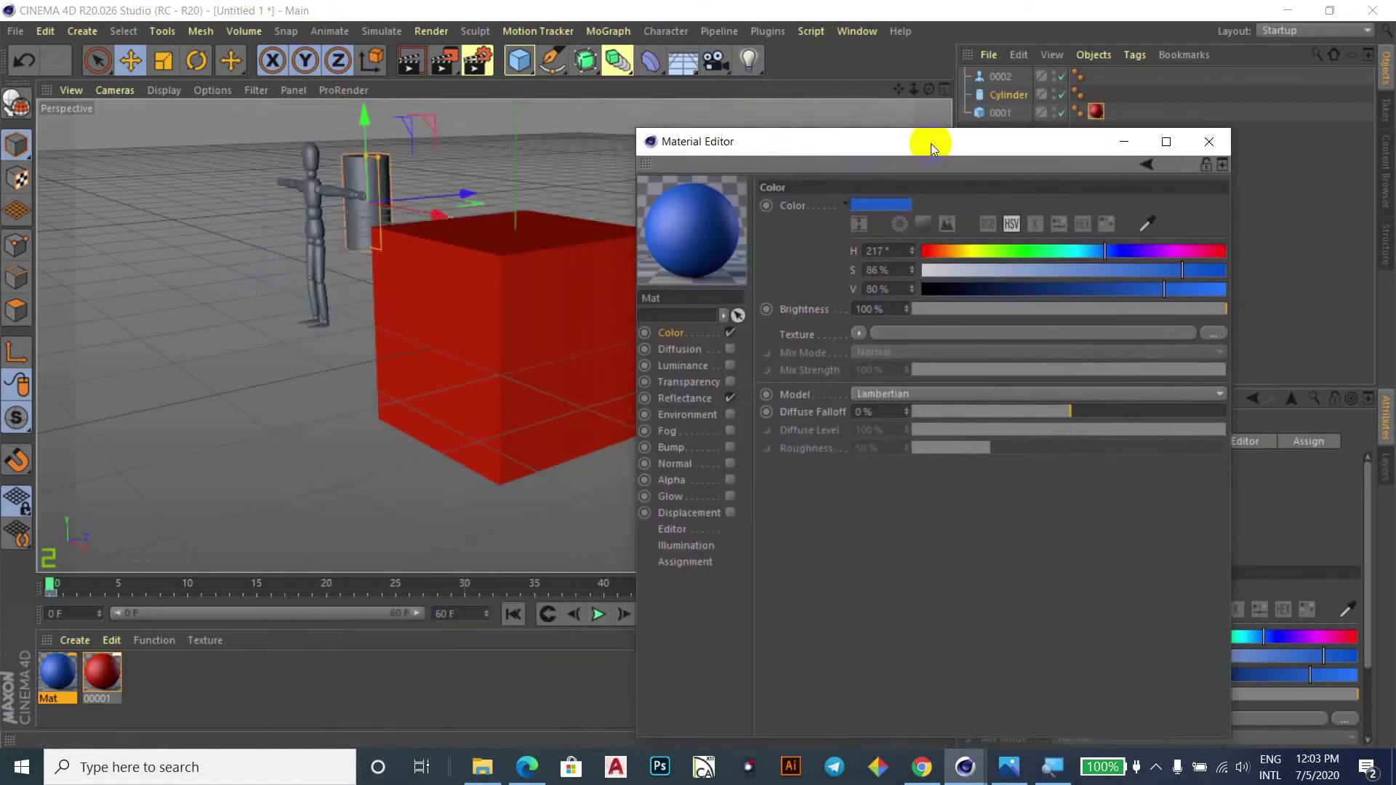
{"action": "left_click_drag", "start_coordinate": [70, 691], "coordinate": [313, 240]}
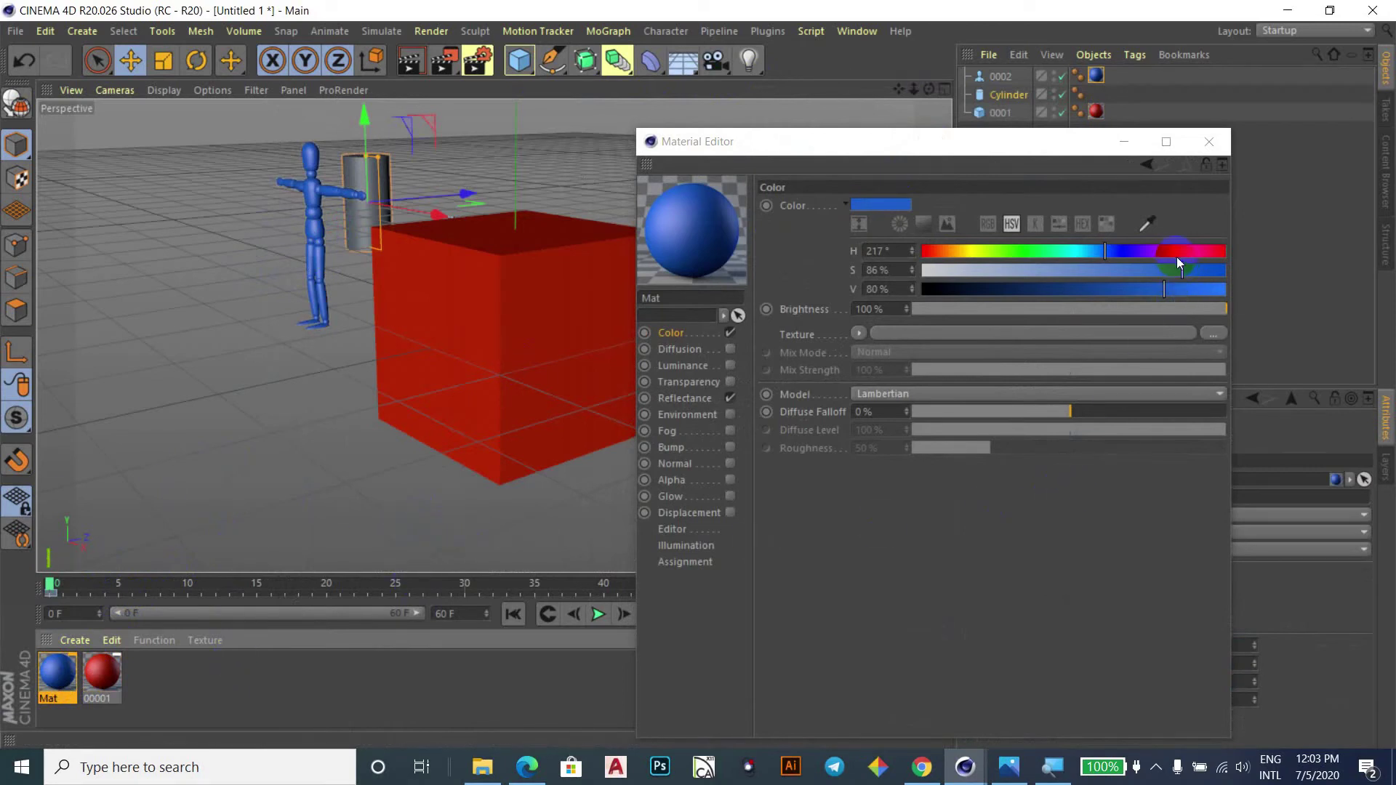
{"action": "double_click", "coordinate": [181, 672]}
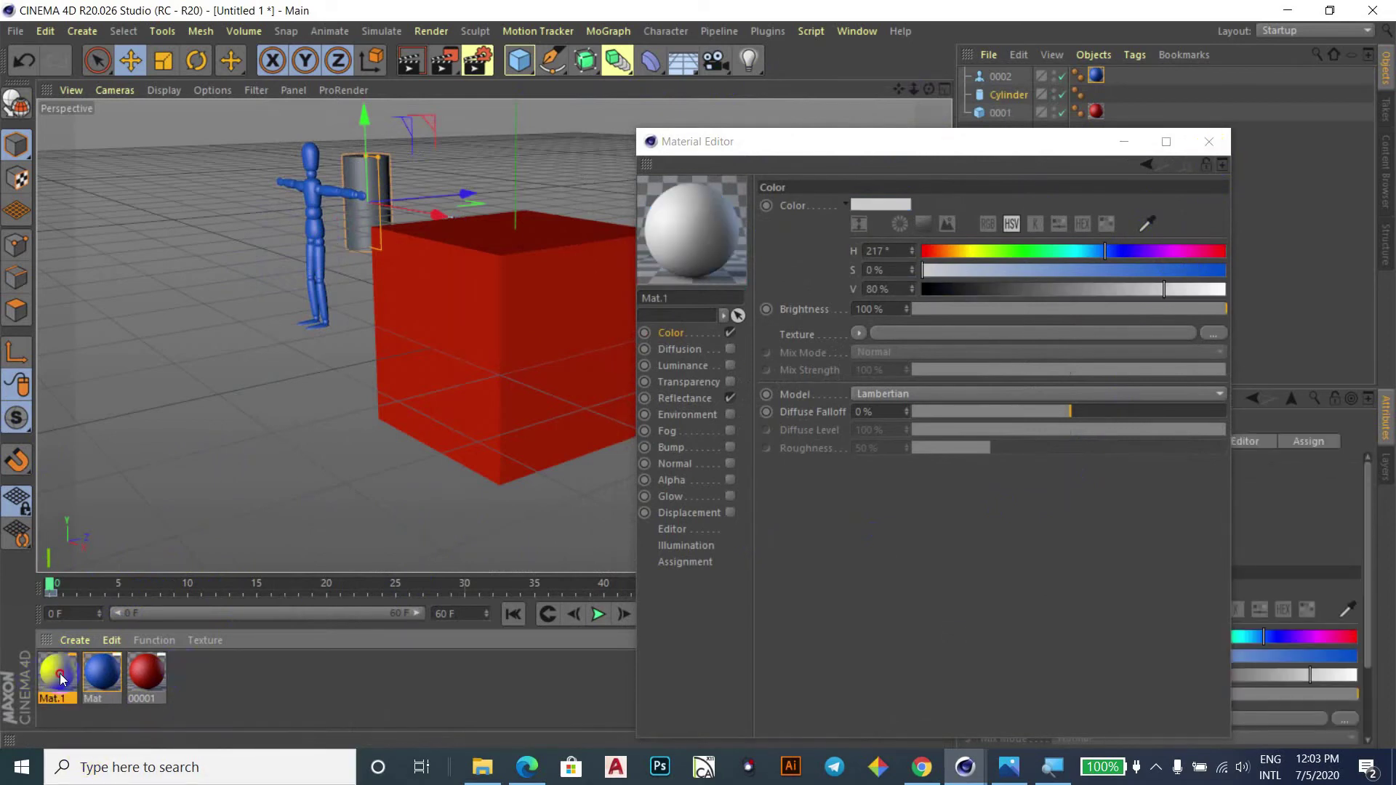
Give the new material Mat.1 a magenta colour: Hue 292°, Saturation about 90%.
{"action": "mouse_move", "coordinate": [1030, 146]}
{"action": "left_mouse_down"}
{"action": "mouse_move", "coordinate": [998, 134]}
{"action": "mouse_move", "coordinate": [1084, 38]}
{"action": "mouse_move", "coordinate": [1077, 48]}
{"action": "left_mouse_up"}
{"action": "left_click_drag", "start_coordinate": [1212, 154], "coordinate": [1216, 154]}
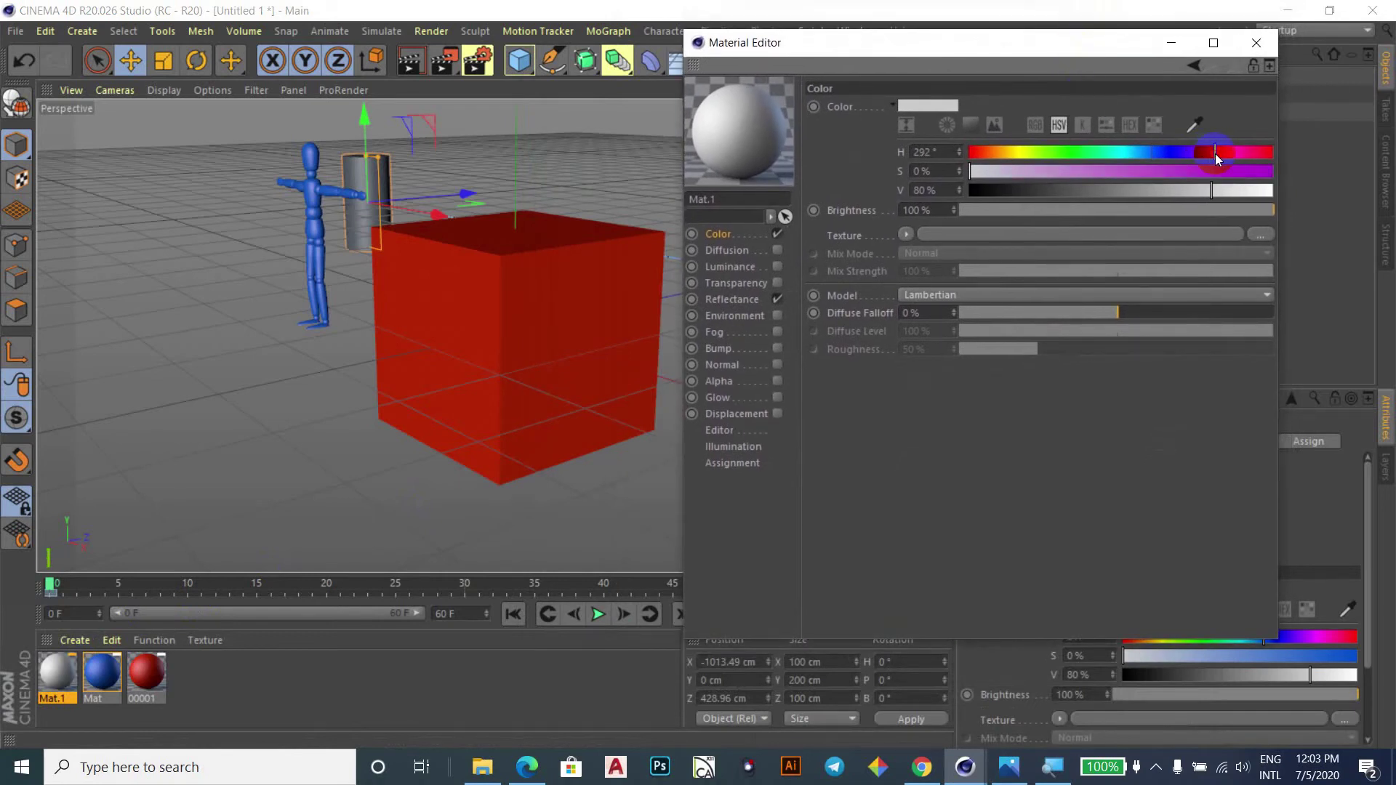
{"action": "left_click", "coordinate": [1240, 172]}
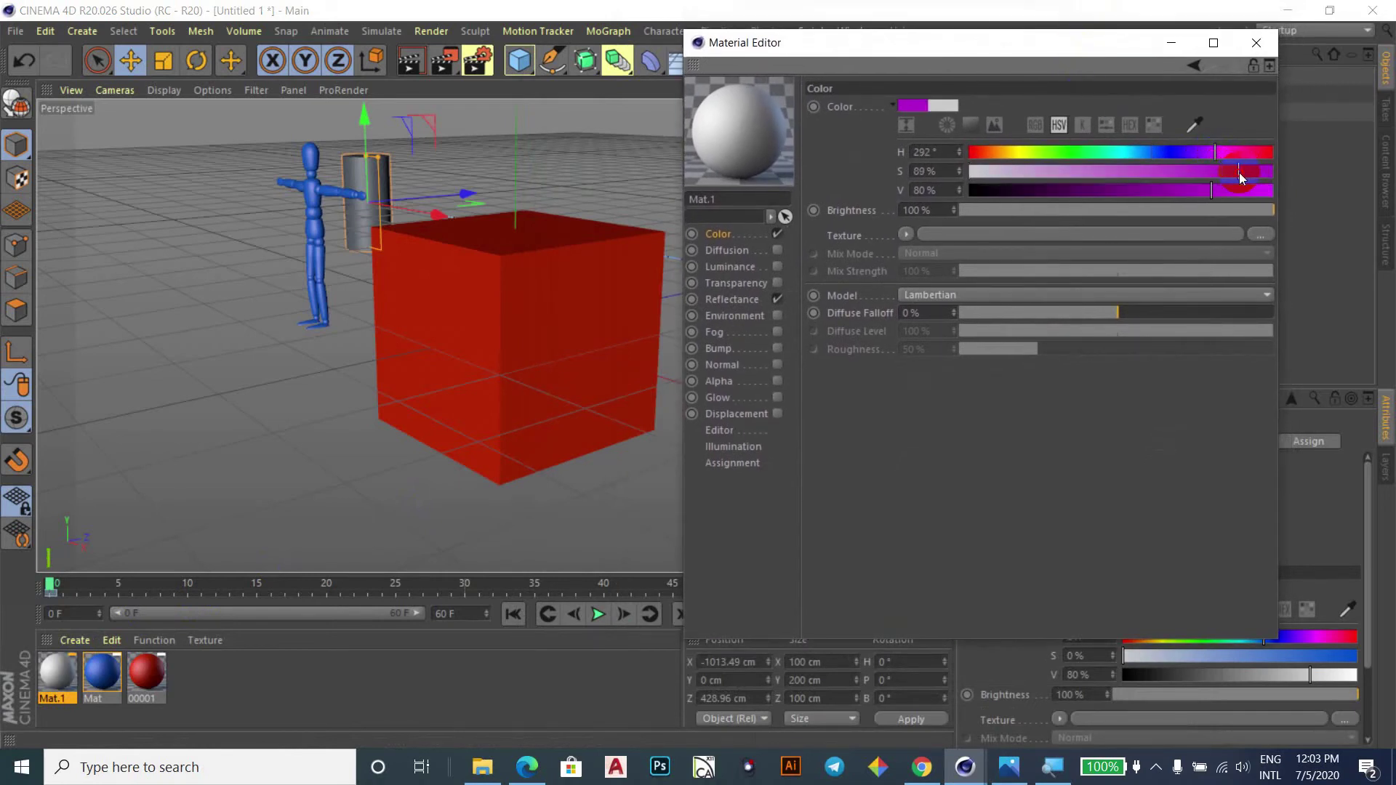
{"action": "left_click_drag", "start_coordinate": [1239, 172], "coordinate": [1241, 172]}
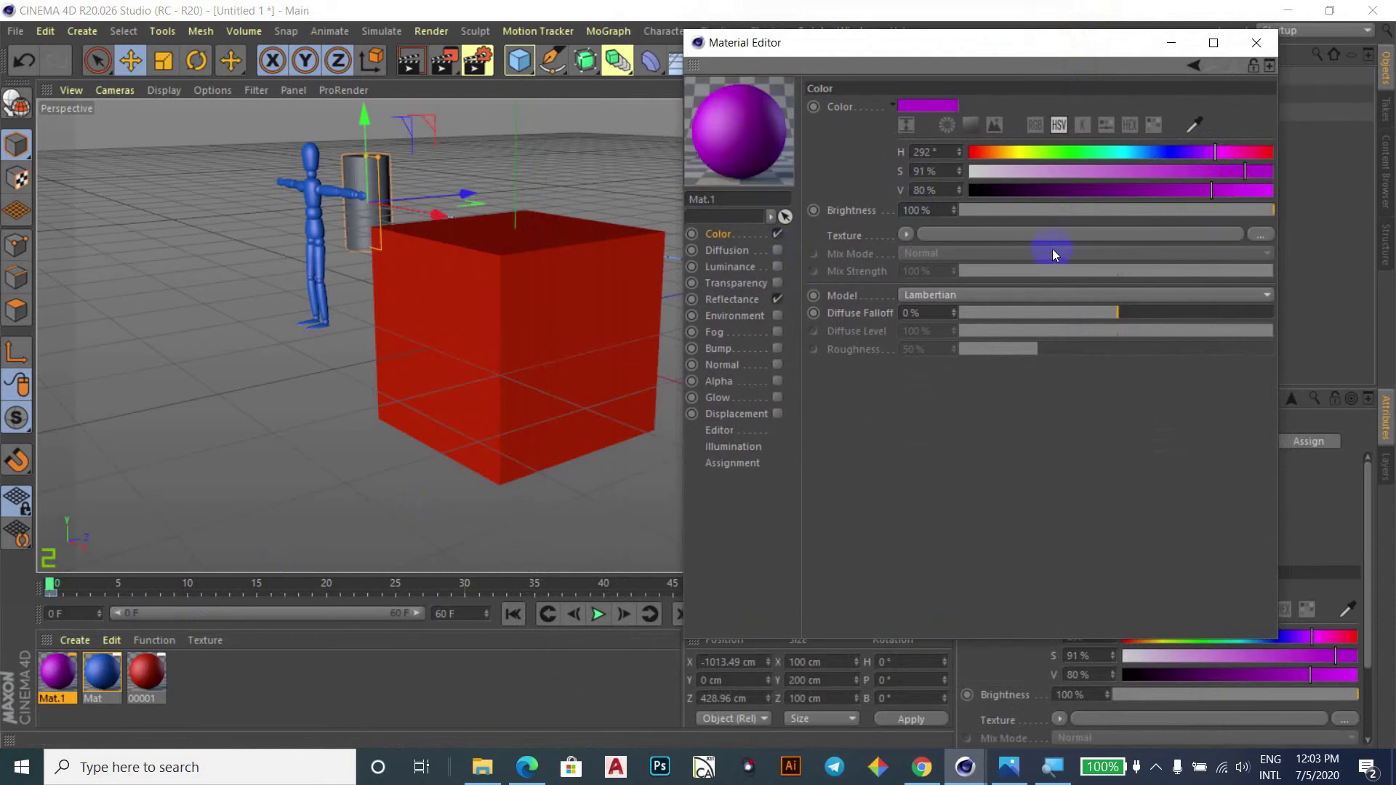
Apply Mat.1 to the cylinder and close the Material Editor.
{"action": "left_click_drag", "start_coordinate": [1070, 43], "coordinate": [1022, 39]}
{"action": "left_click_drag", "start_coordinate": [56, 673], "coordinate": [359, 234]}
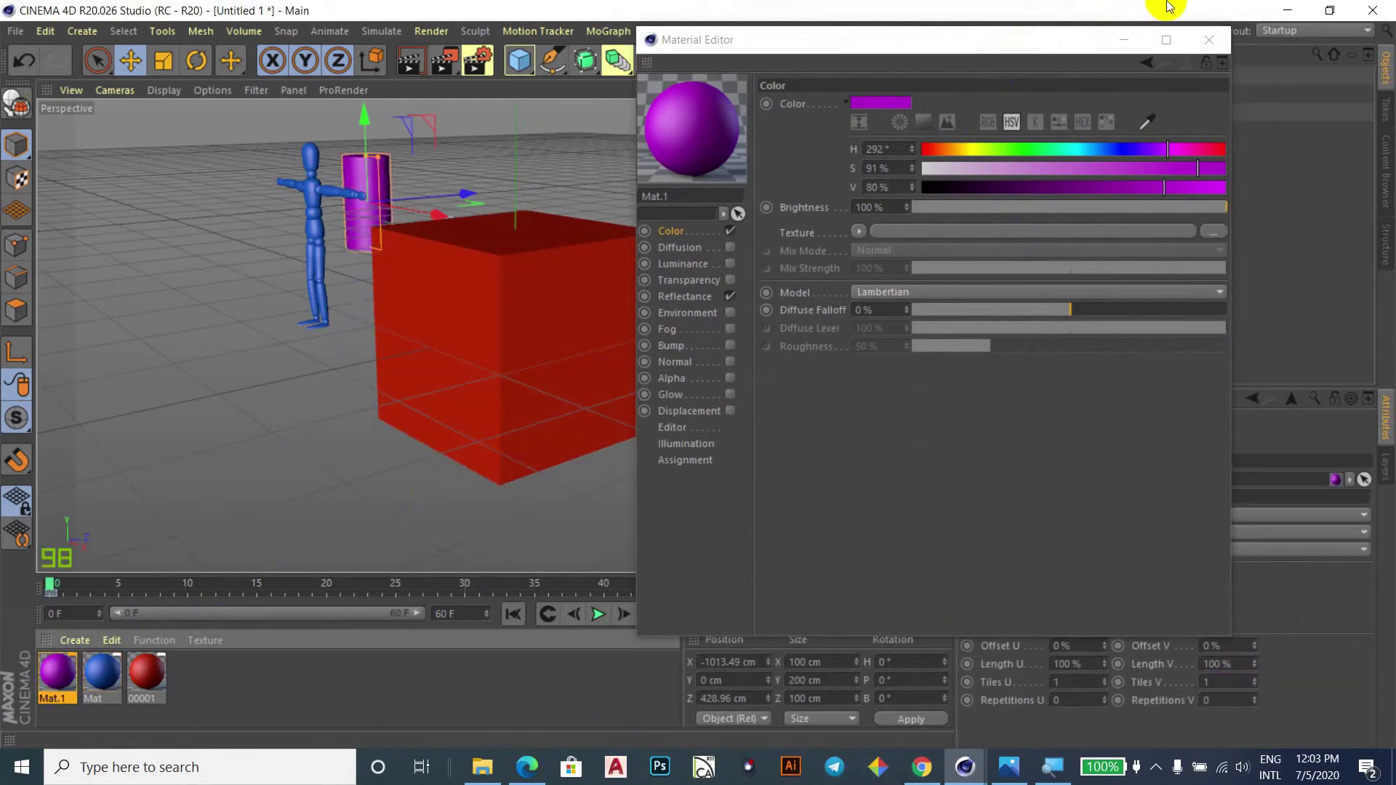
{"action": "left_click", "coordinate": [1211, 46]}
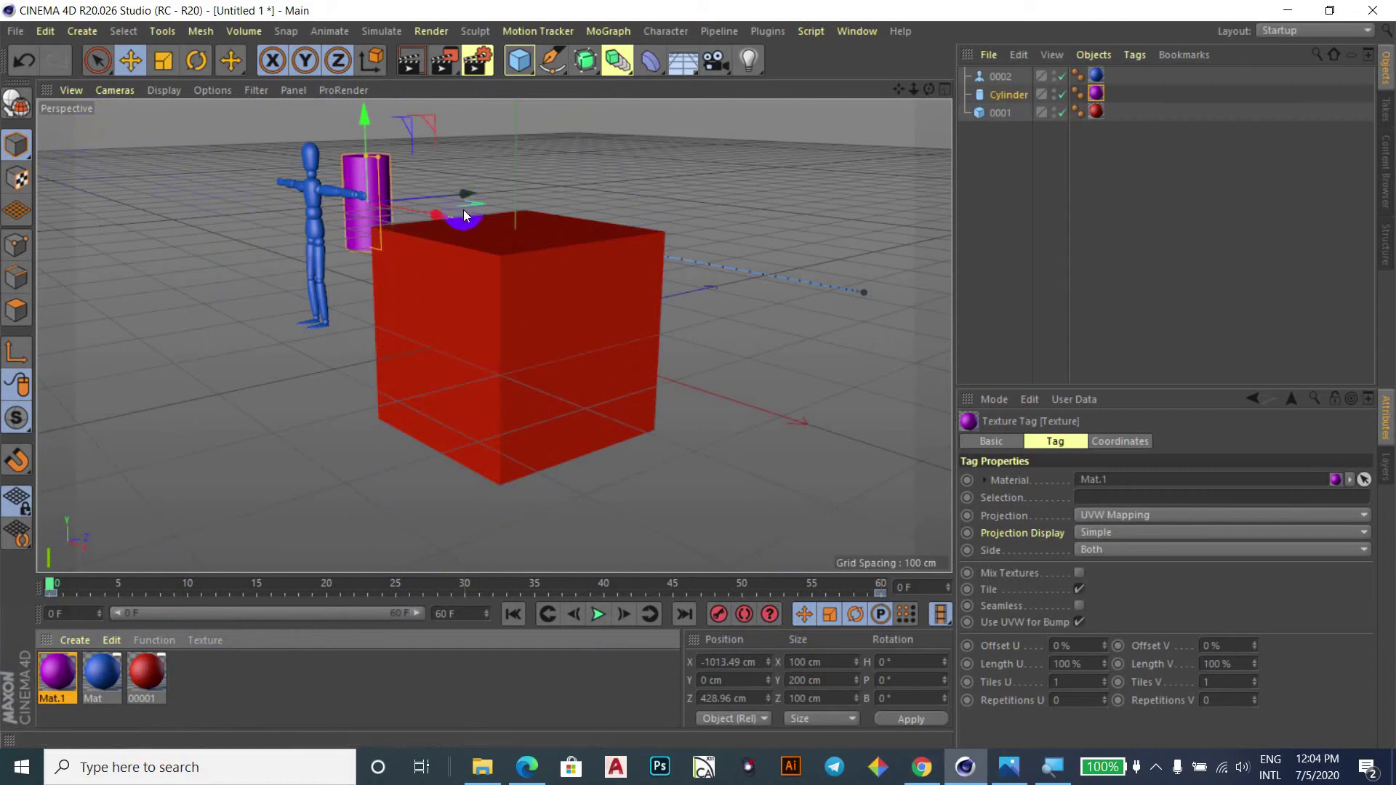
Show the selection tool flyout listing Live, Rectangle, Lasso and Polygon selection.
{"action": "scroll", "coordinate": [497, 197], "scroll_direction": "up", "scroll_amount": 2}
{"action": "scroll", "coordinate": [497, 193], "scroll_direction": "down", "scroll_amount": 1}
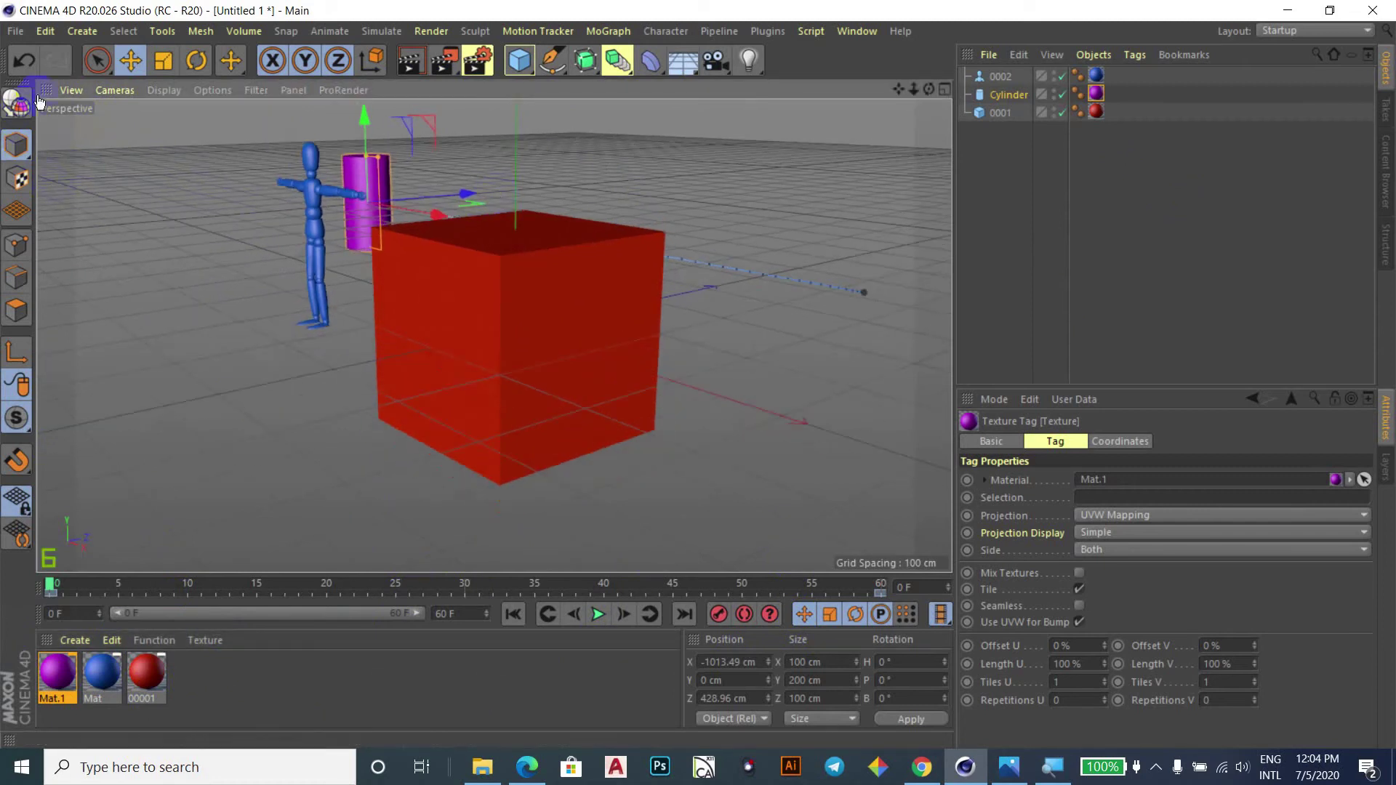
{"action": "left_click", "coordinate": [106, 71]}
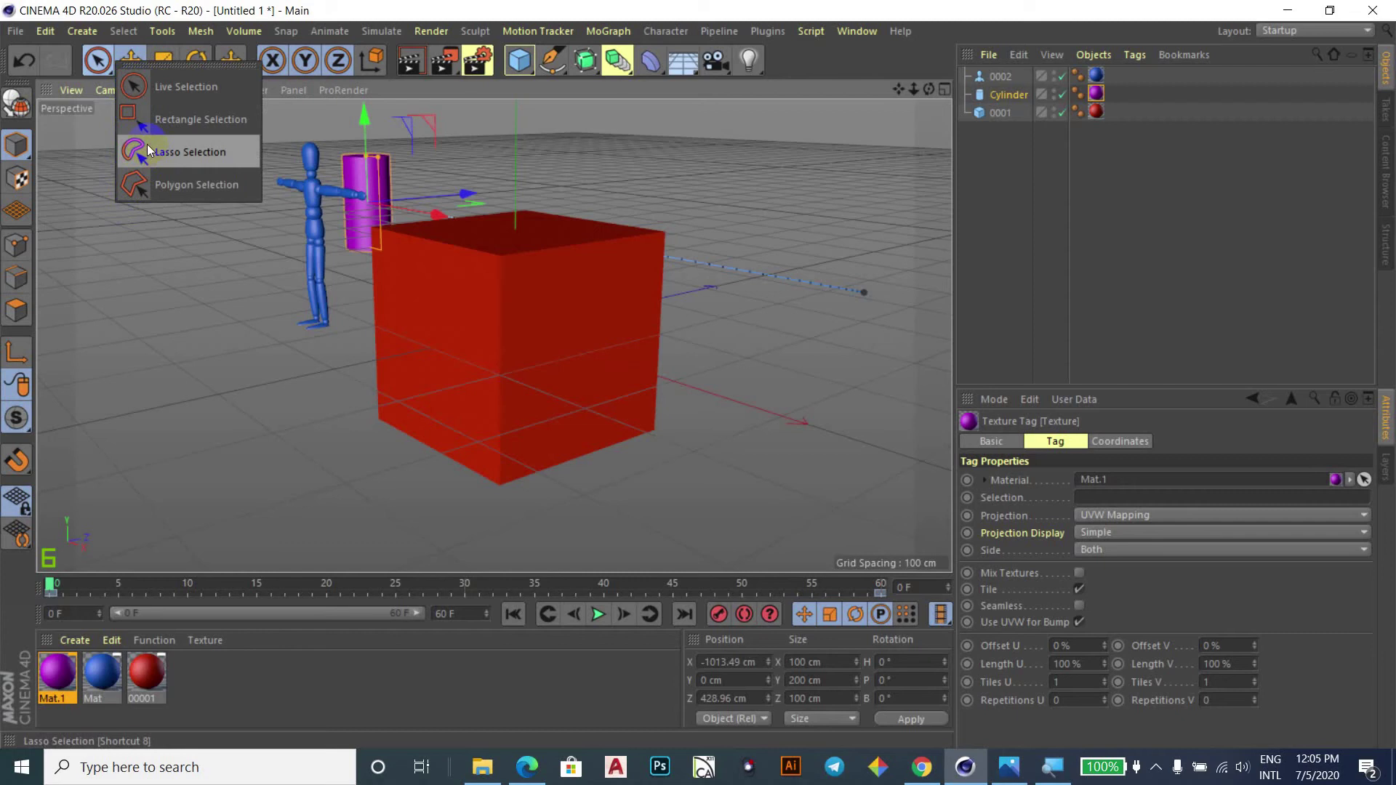
Close the tool flyout and select the red cube.
{"action": "left_click", "coordinate": [509, 108]}
{"action": "left_click", "coordinate": [515, 342]}
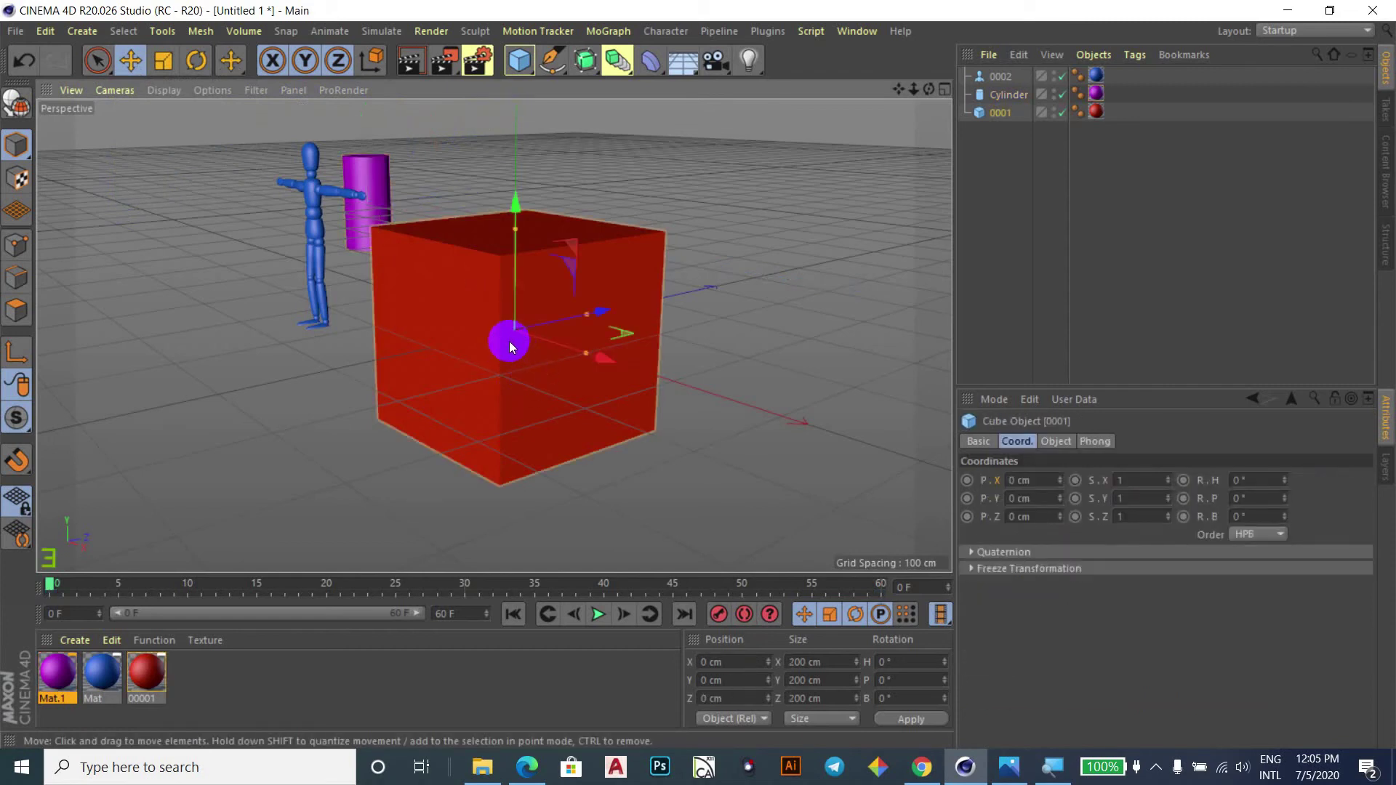
{"action": "scroll", "coordinate": [536, 301], "scroll_direction": "up", "scroll_amount": 1}
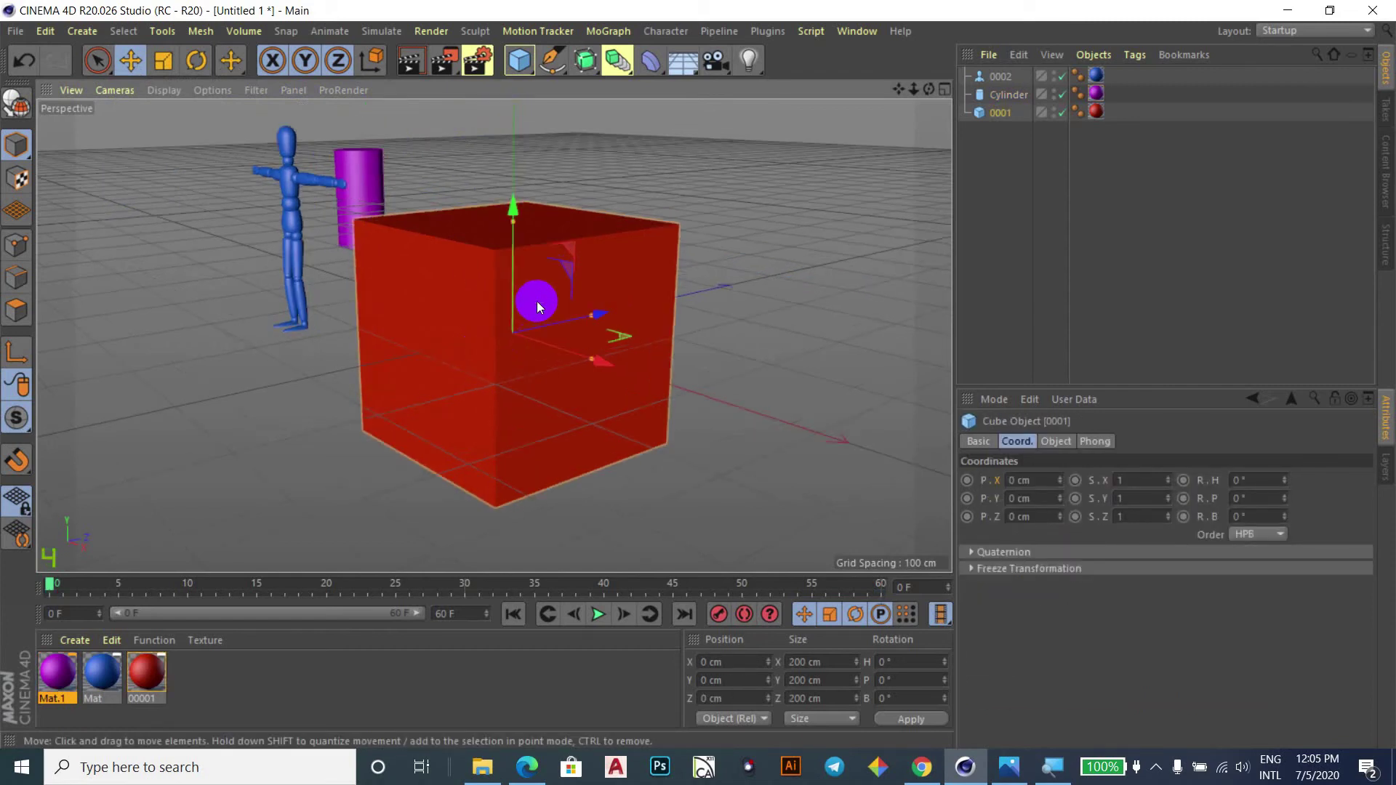
{"action": "scroll", "coordinate": [537, 301], "scroll_direction": "down", "scroll_amount": 2}
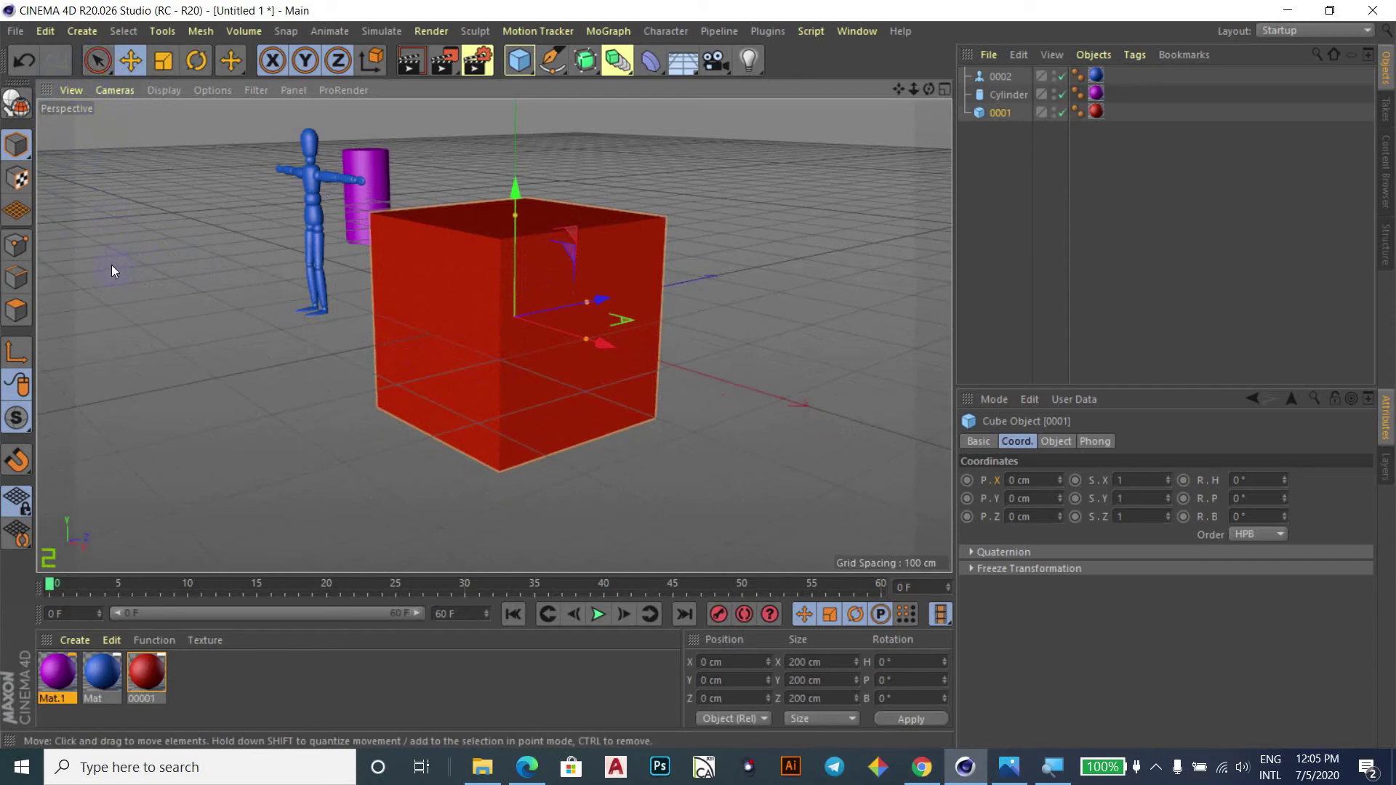
Switch to Rectangle Selection (0), back to Live Selection (9), and bring up the Photos reference images.
{"action": "key", "text": "0"}
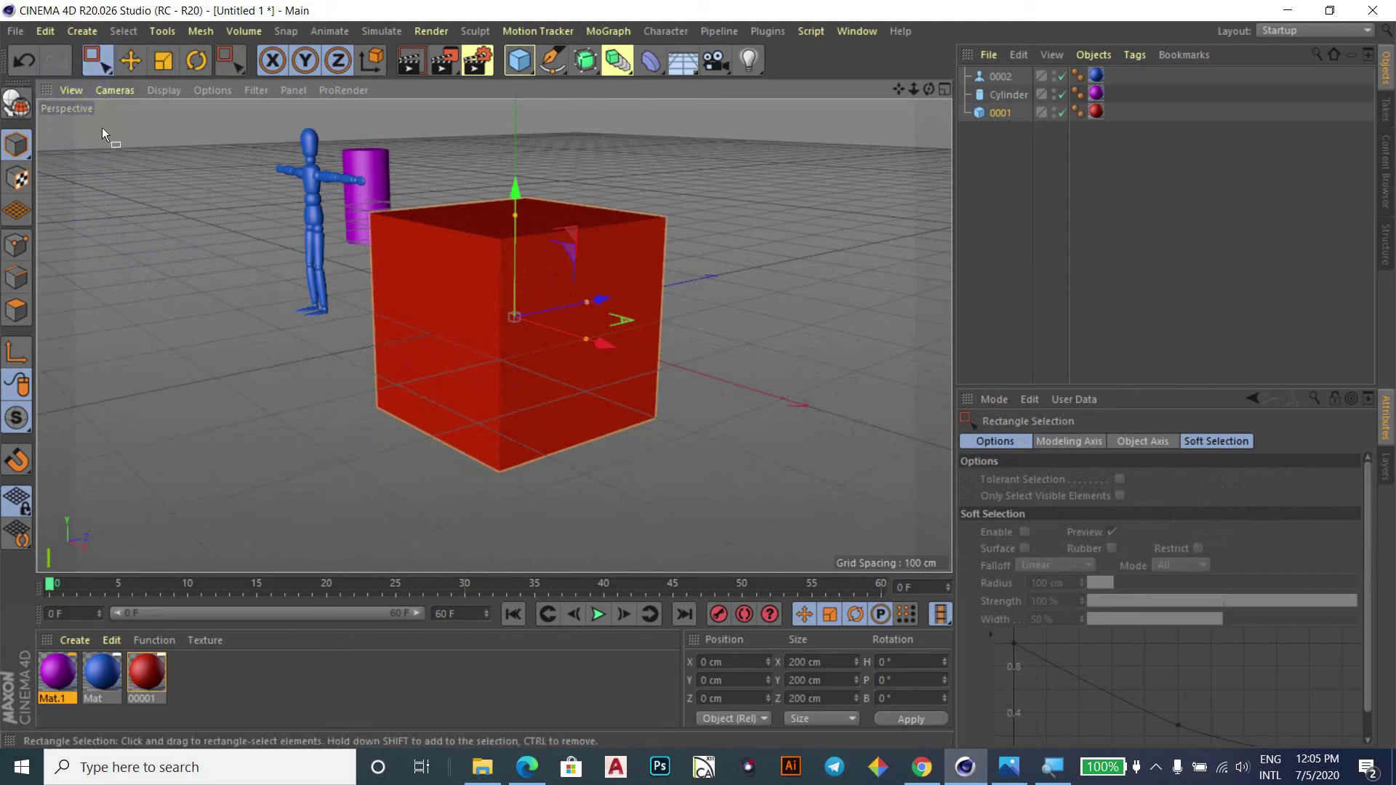
{"action": "key", "text": "9"}
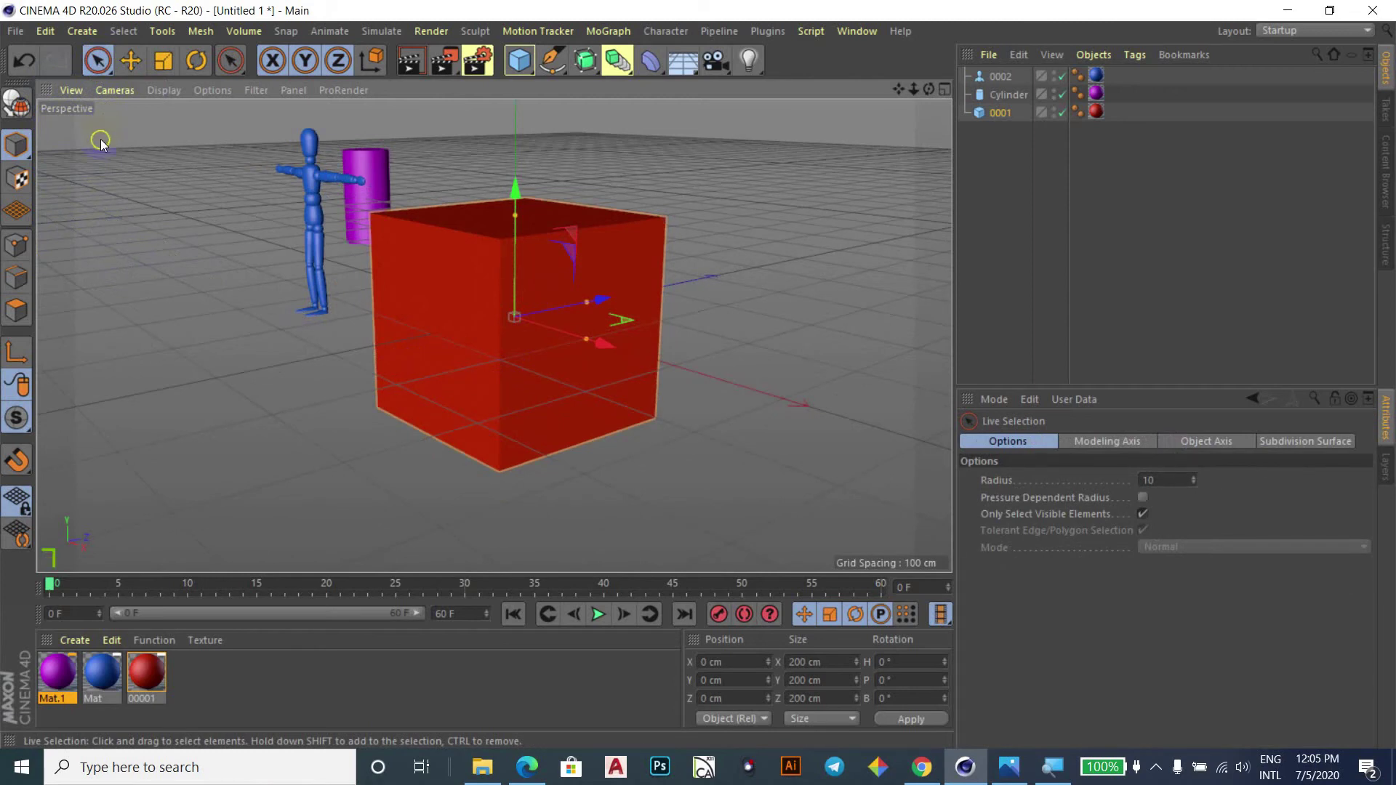
{"action": "key", "text": "2"}
{"action": "left_click", "coordinate": [1012, 780]}
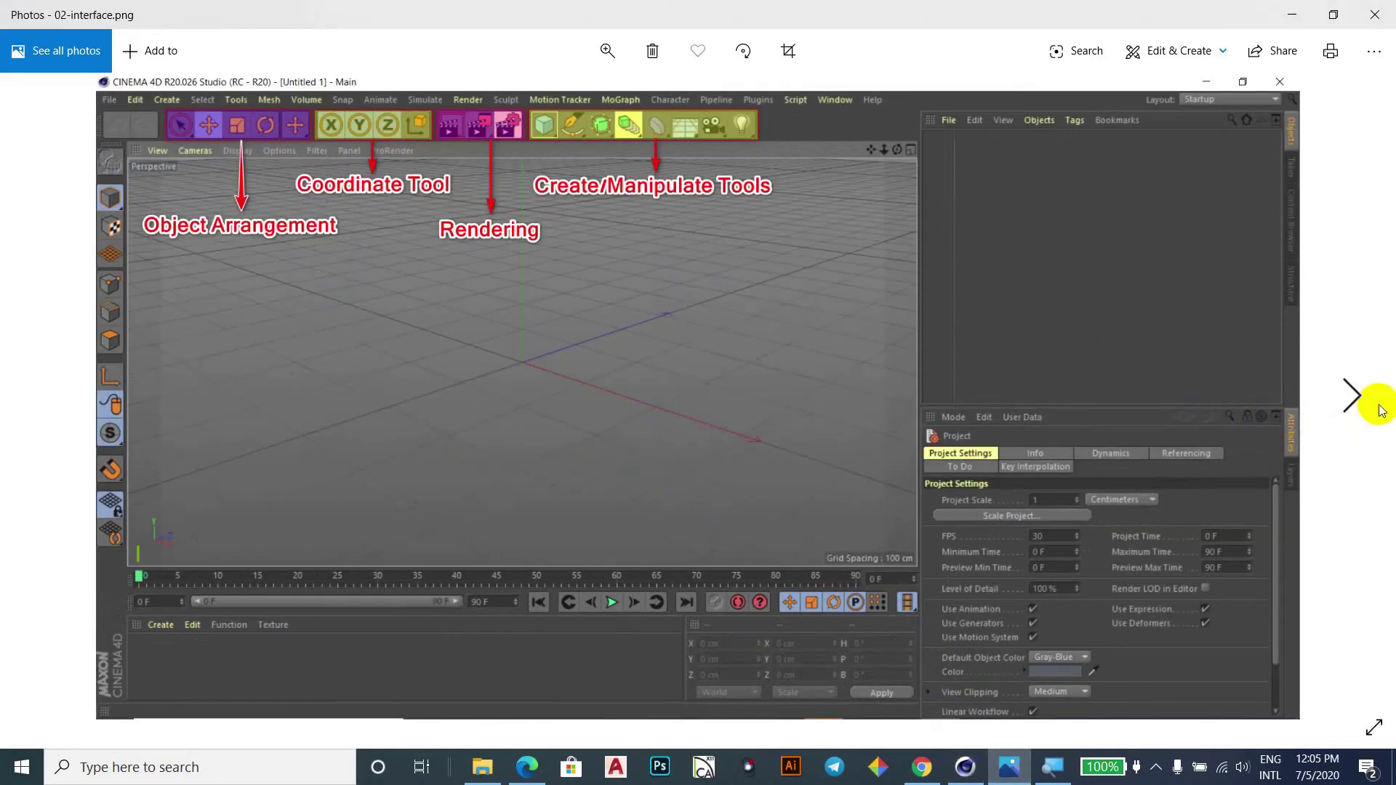
View the keyboard-shortcuts reference 03-interface.png in Photos, then return to Cinema 4D.
{"action": "left_click", "coordinate": [1352, 398]}
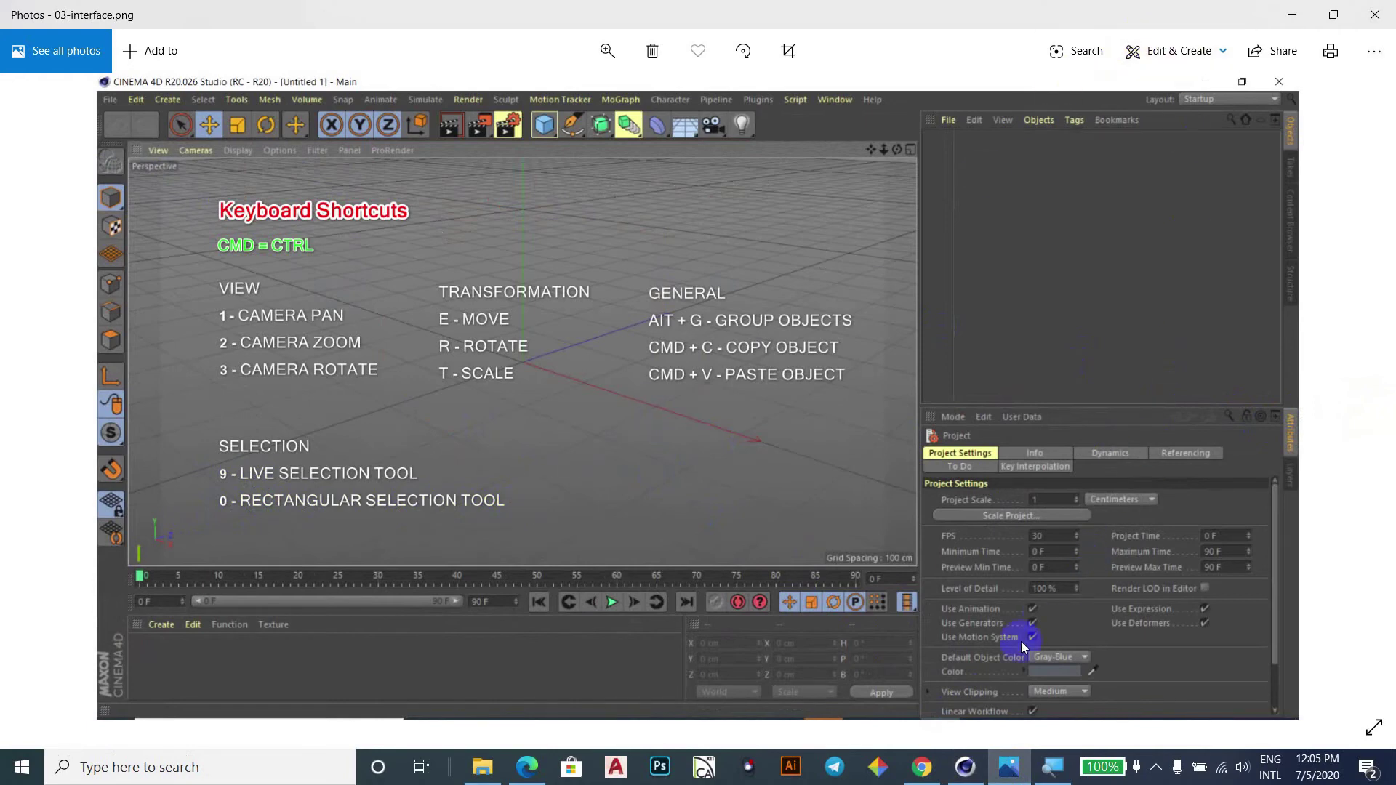
{"action": "left_click", "coordinate": [969, 769]}
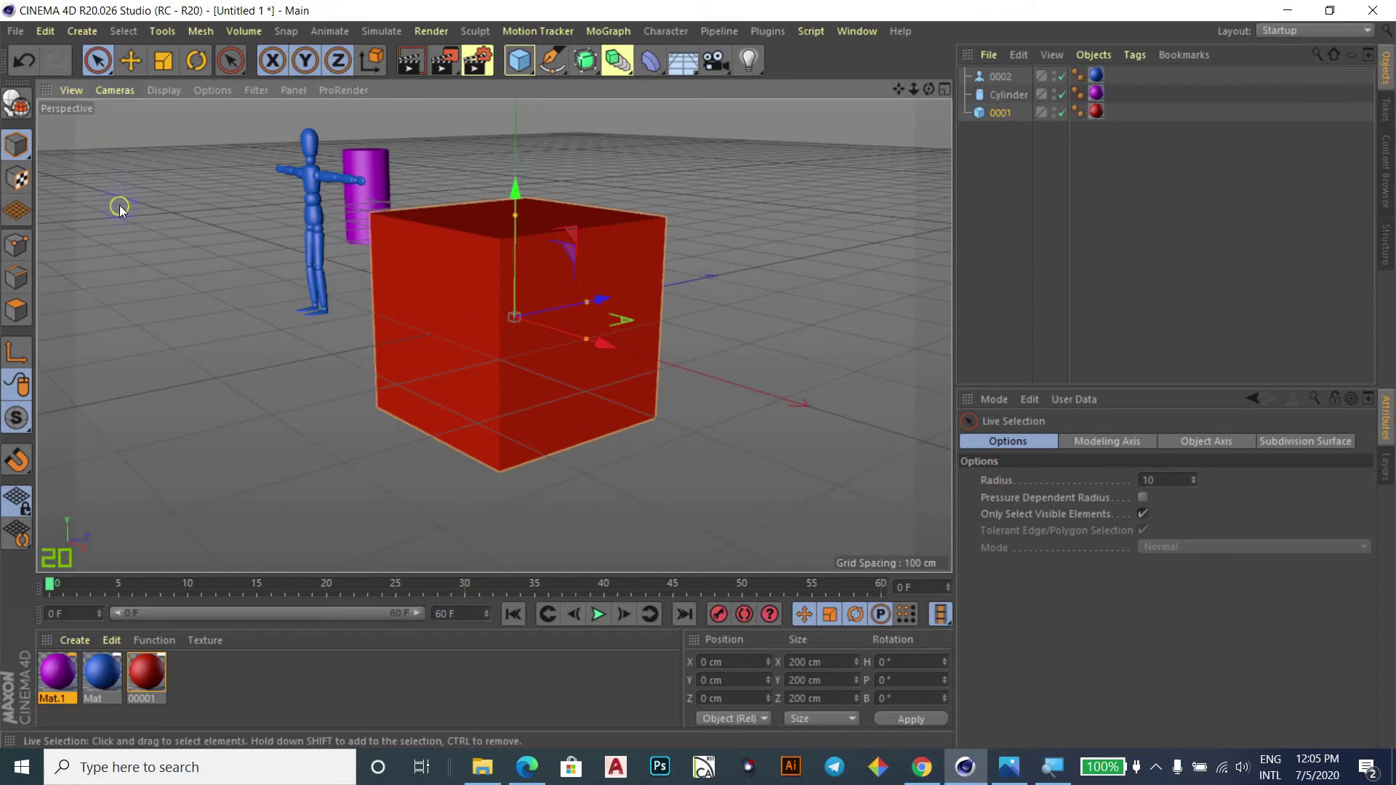
With Live Selection active, trial-move the cube along Z and then up along Y, undoing both.
{"action": "key", "text": "0"}
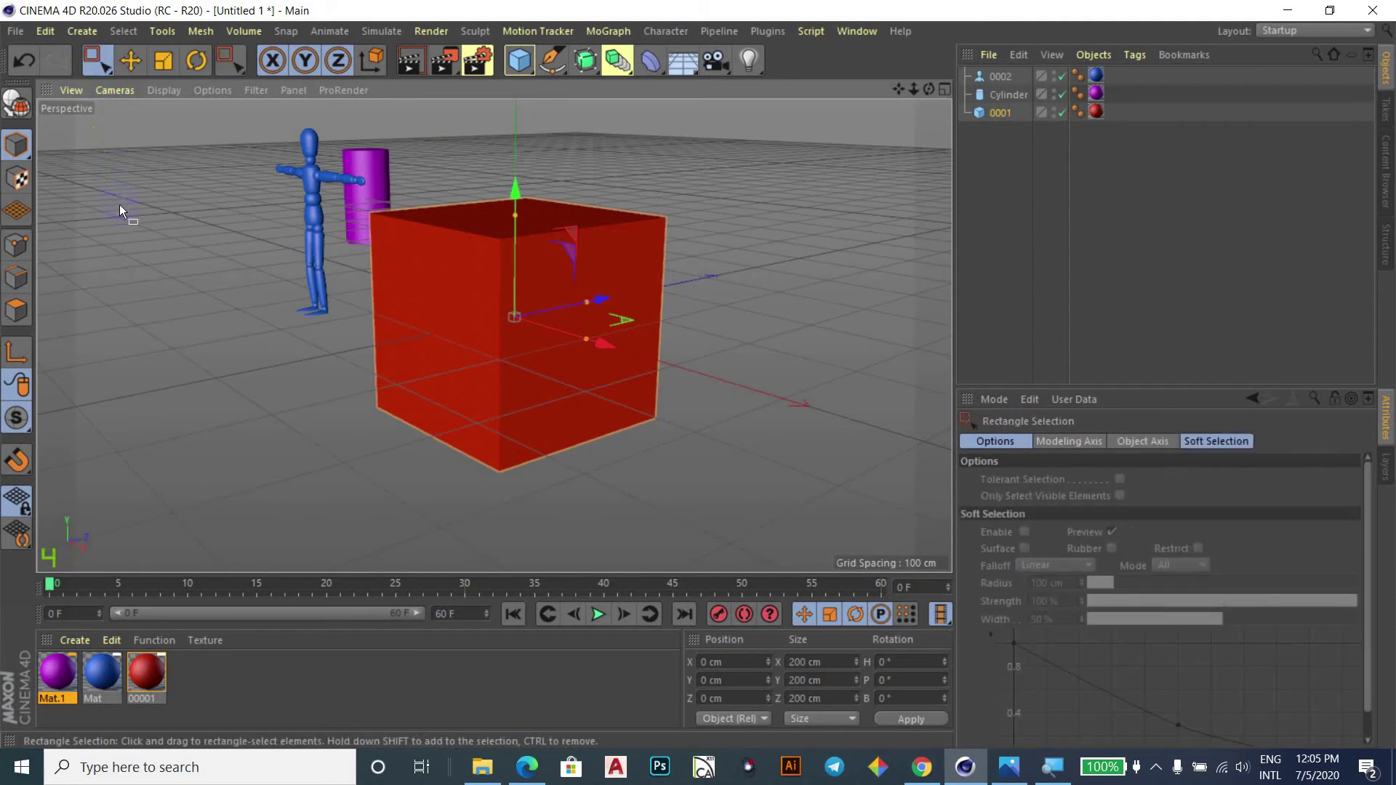
{"action": "key", "text": "9"}
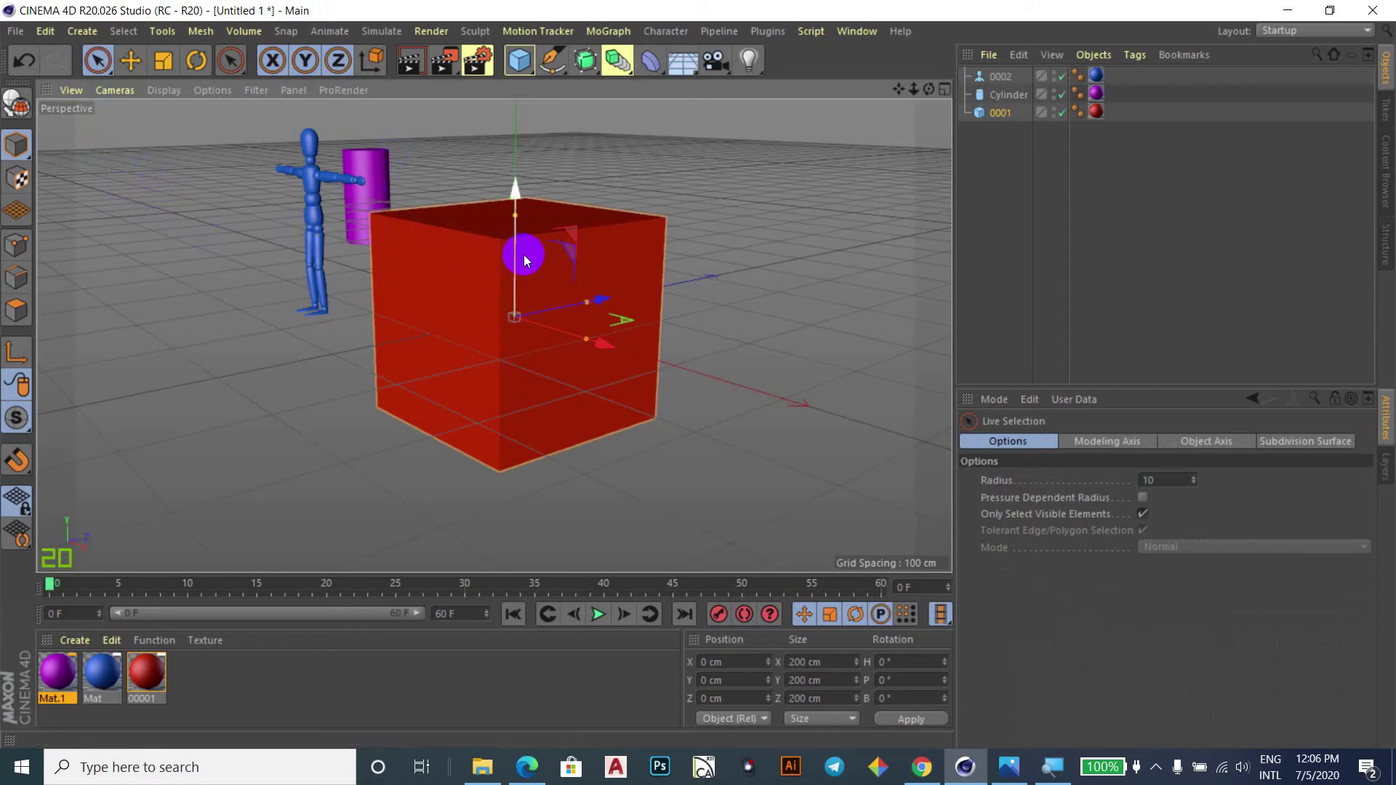
{"action": "mouse_move", "coordinate": [597, 307]}
{"action": "left_mouse_down"}
{"action": "mouse_move", "coordinate": [862, 192]}
{"action": "mouse_move", "coordinate": [773, 224]}
{"action": "left_mouse_up"}
{"action": "key", "text": "ctrl+z"}
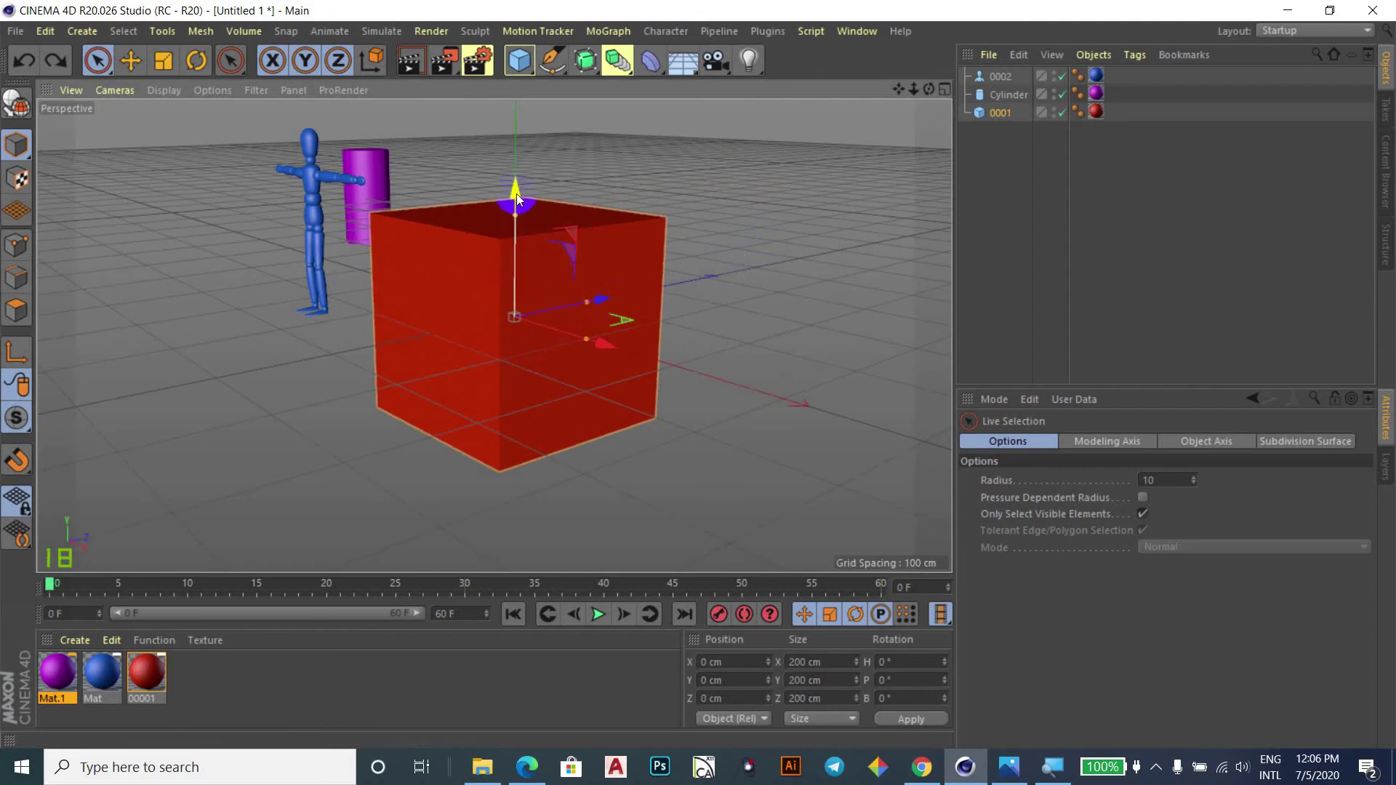
{"action": "mouse_move", "coordinate": [517, 198]}
{"action": "left_mouse_down"}
{"action": "mouse_move", "coordinate": [514, 129]}
{"action": "mouse_move", "coordinate": [510, 150]}
{"action": "left_mouse_up"}
{"action": "key", "text": "ctrl+z"}
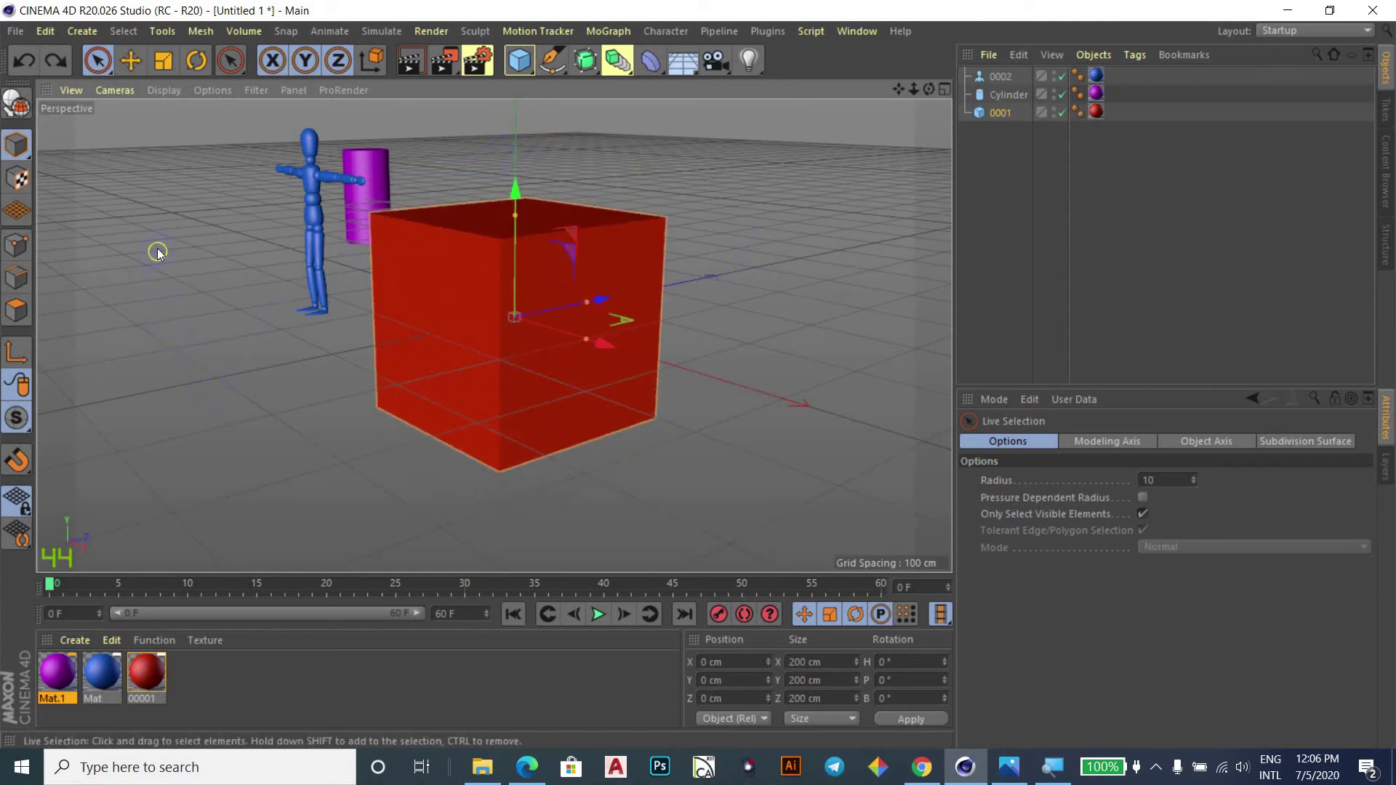
{"action": "right_click", "coordinate": [102, 63]}
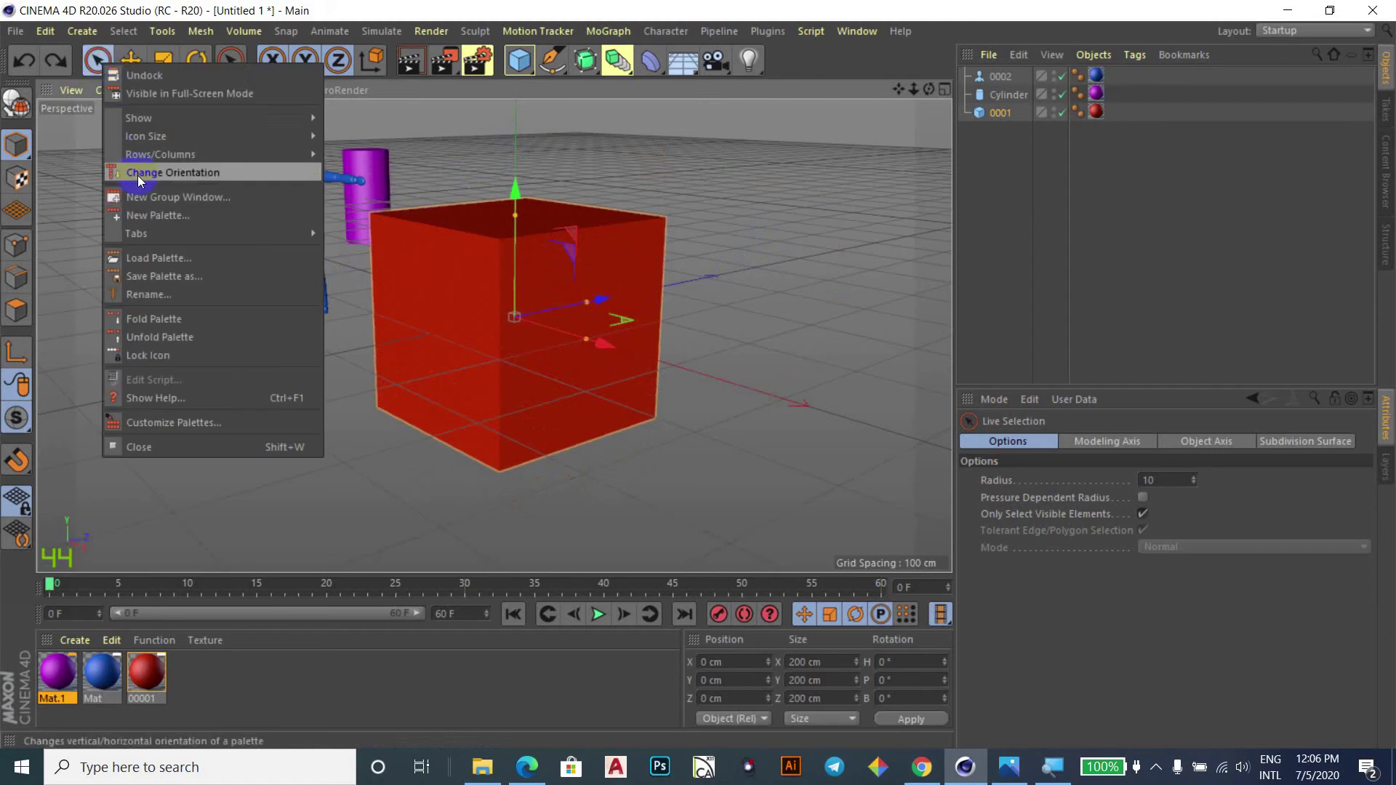
{"action": "left_click", "coordinate": [103, 66]}
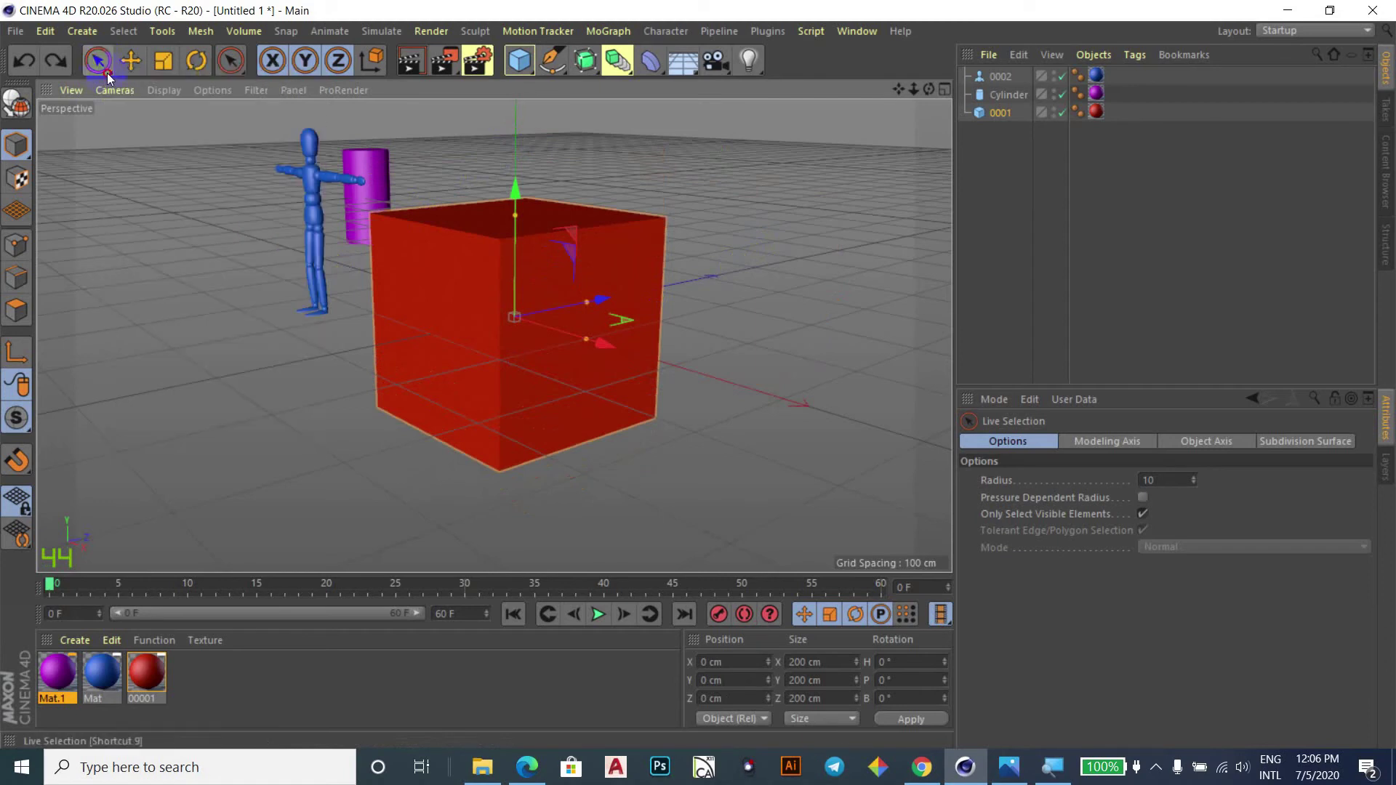
{"action": "left_click", "coordinate": [108, 75]}
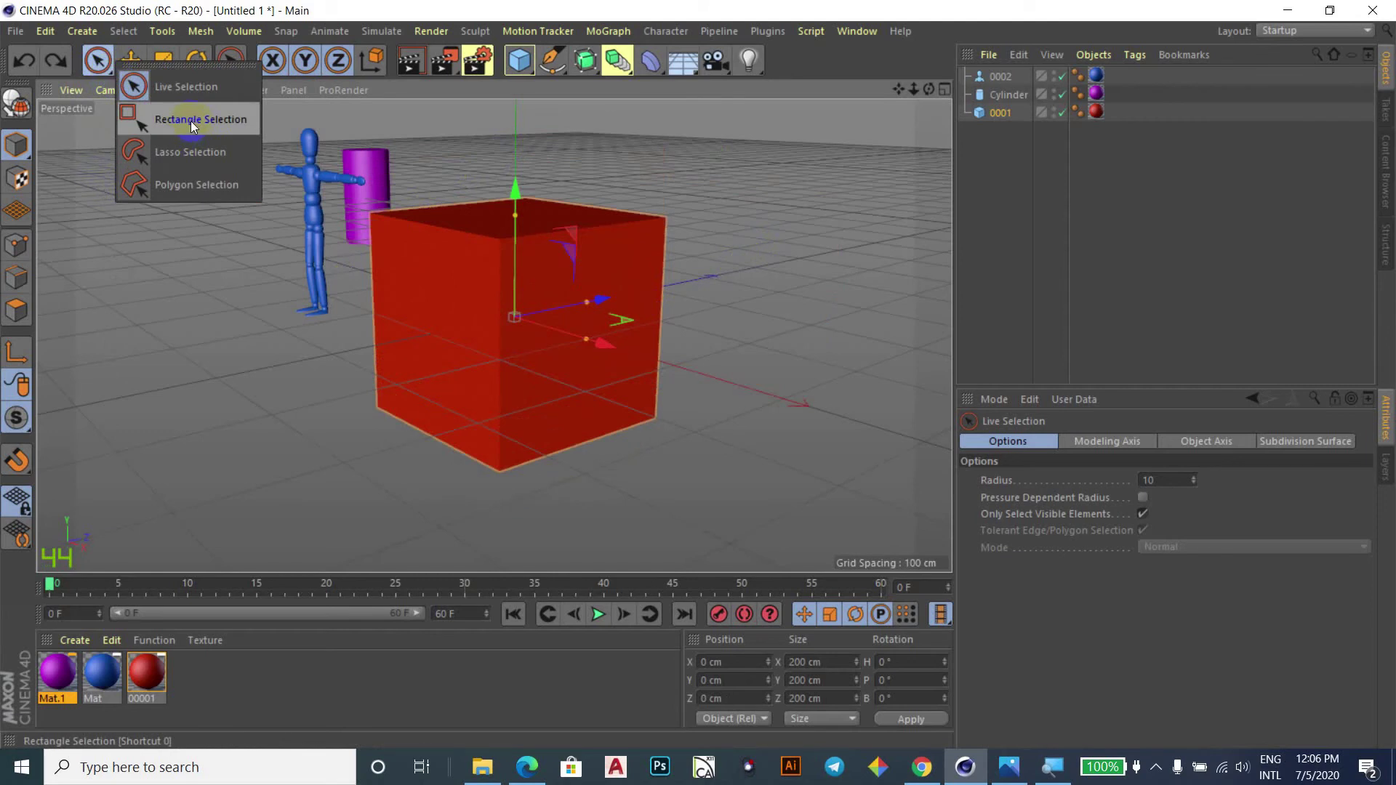
{"action": "left_click", "coordinate": [483, 115]}
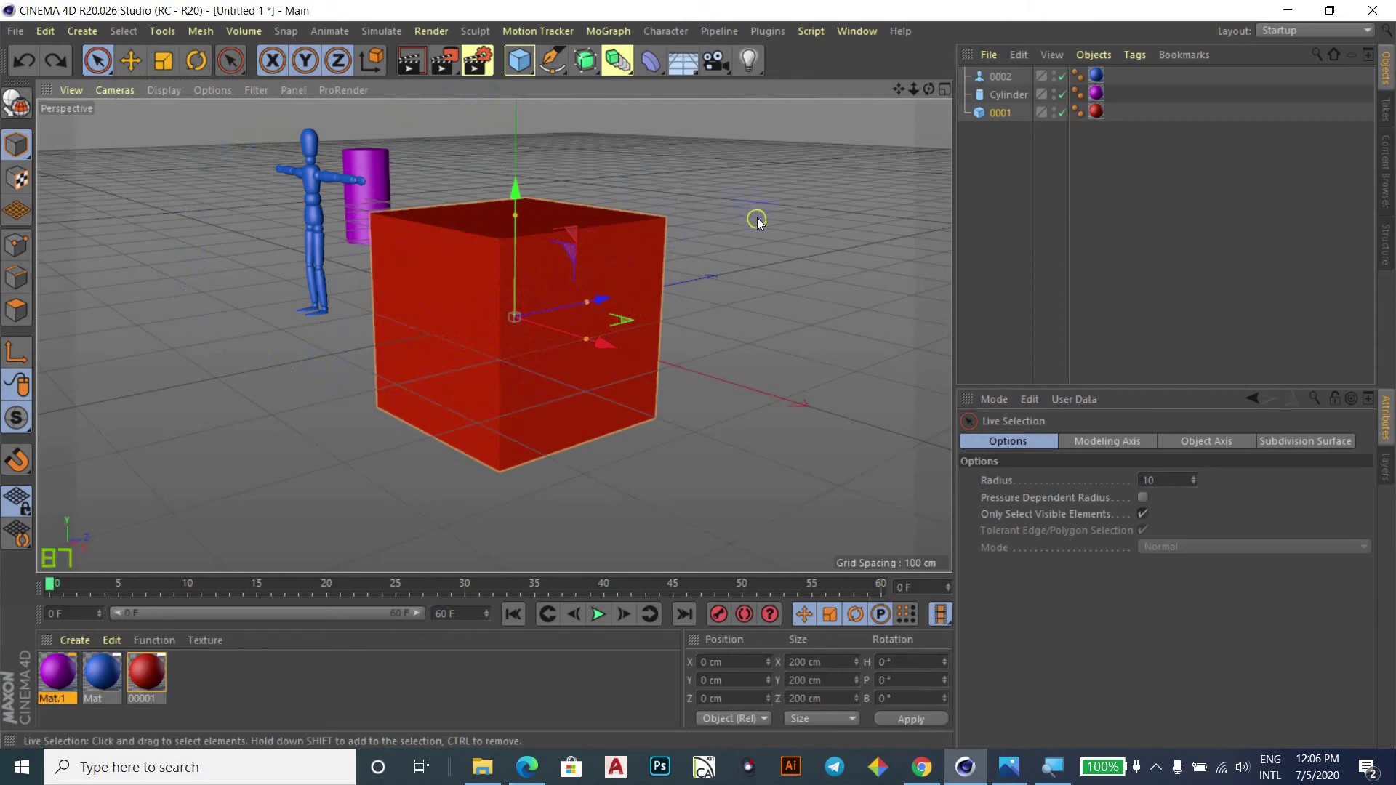
{"action": "left_click_drag", "start_coordinate": [640, 315], "coordinate": [470, 234]}
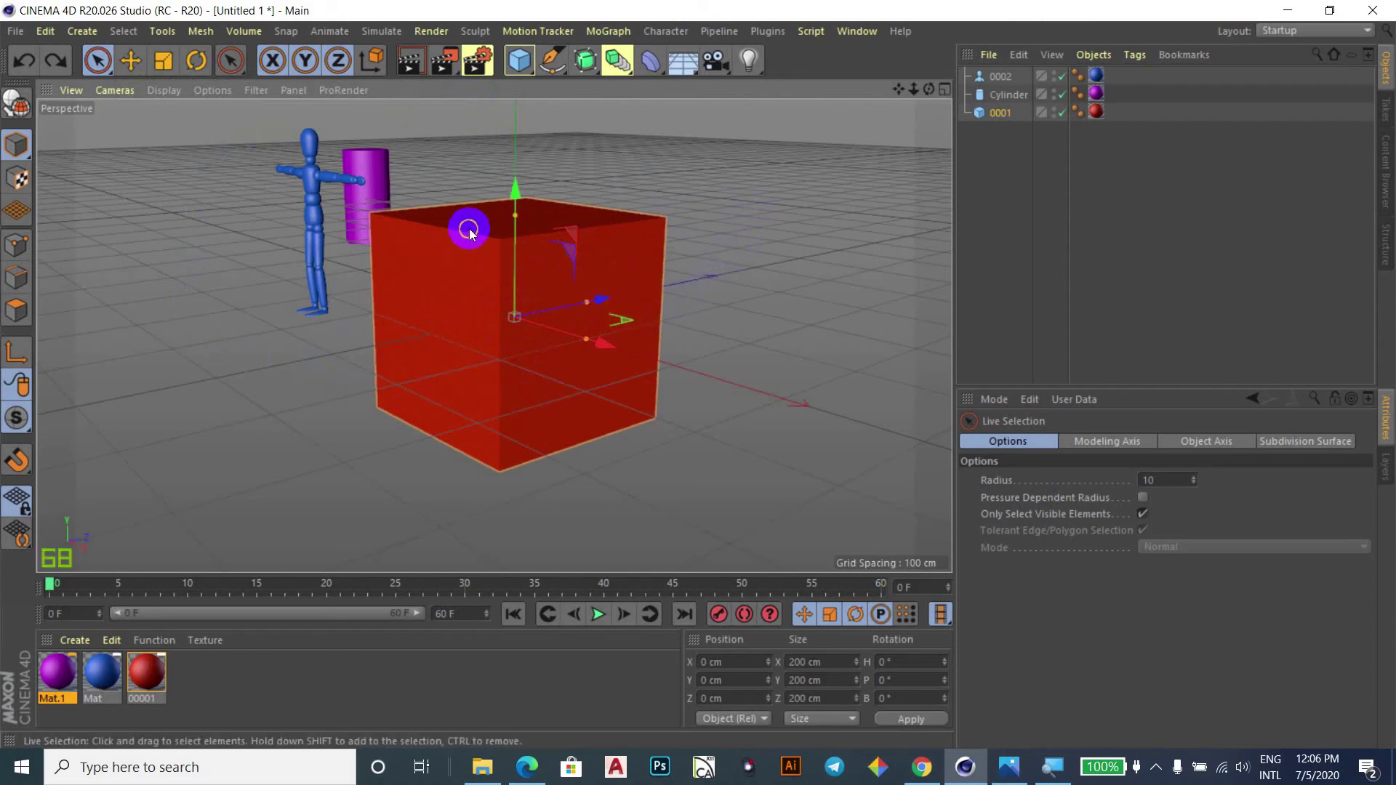
{"action": "left_click", "coordinate": [571, 262]}
{"action": "left_click_drag", "start_coordinate": [571, 262], "coordinate": [443, 249]}
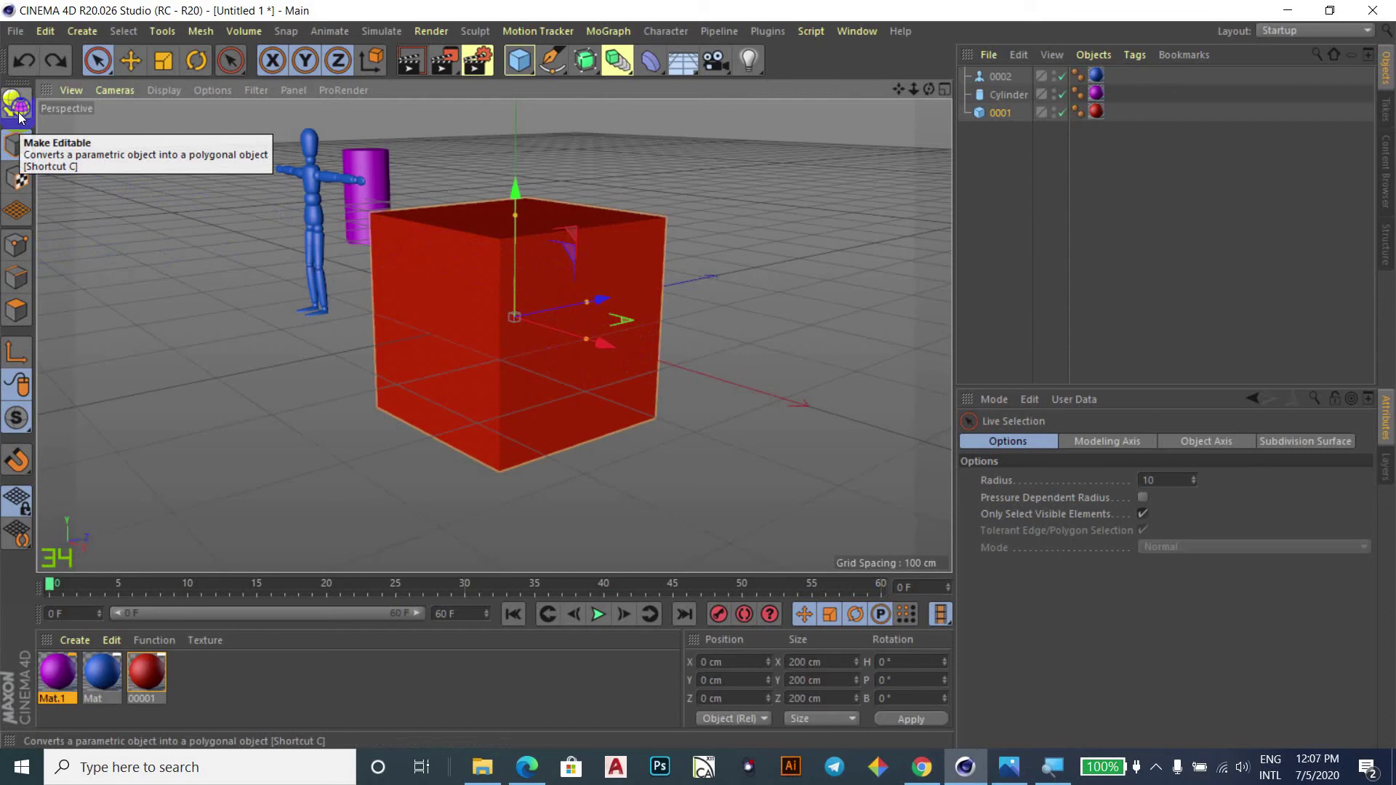
Convert the cube into an editable polygon object.
{"action": "left_click", "coordinate": [19, 118]}
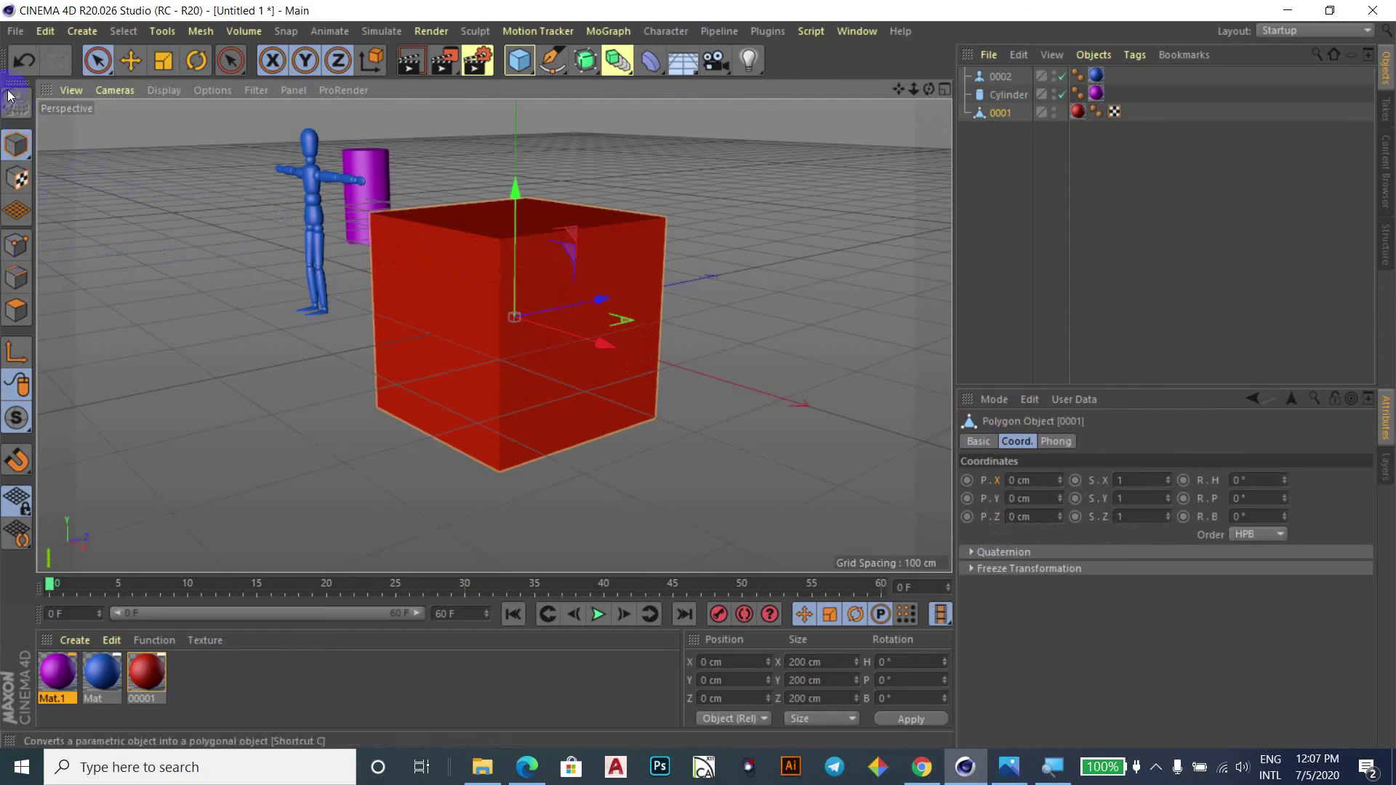
{"action": "left_click_drag", "start_coordinate": [608, 352], "coordinate": [636, 290]}
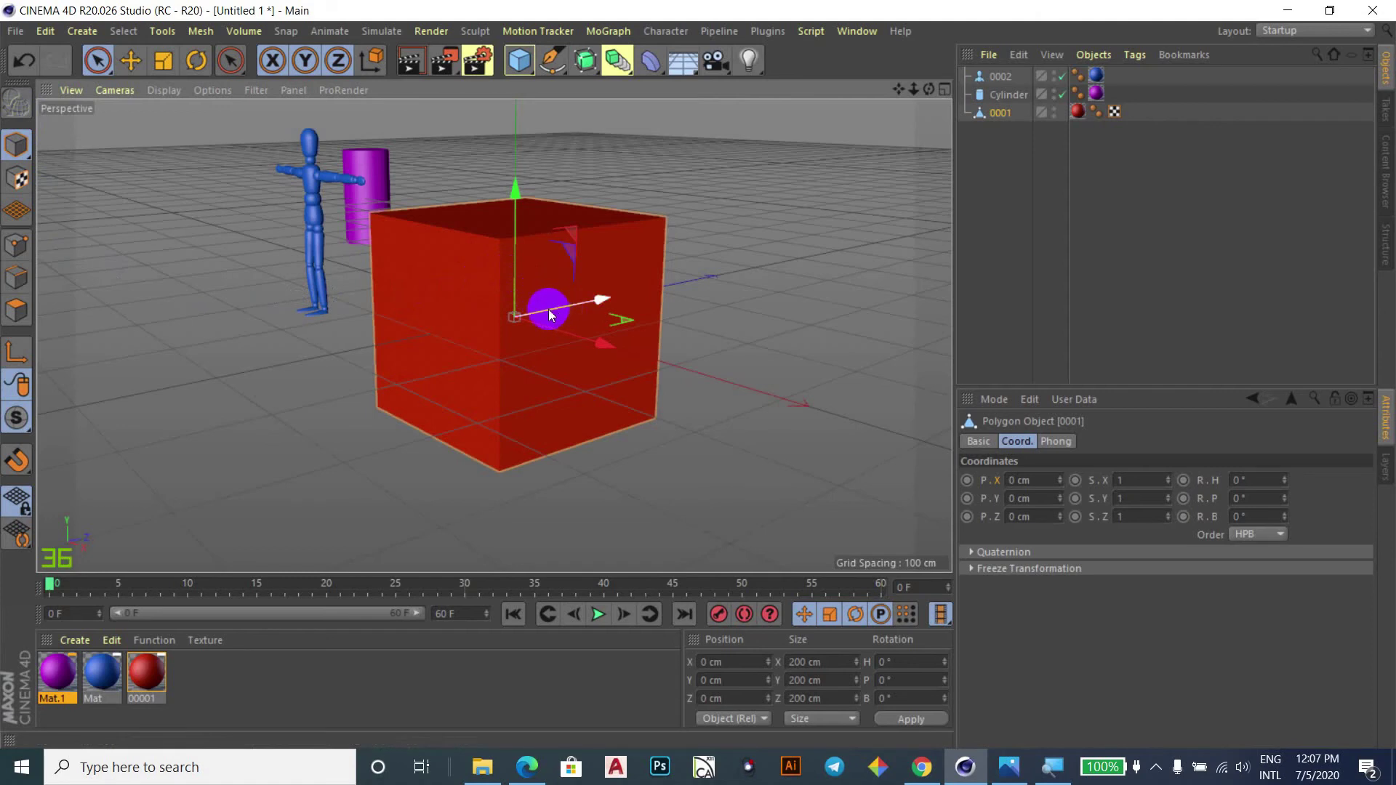
{"action": "left_click_drag", "start_coordinate": [538, 300], "coordinate": [458, 292]}
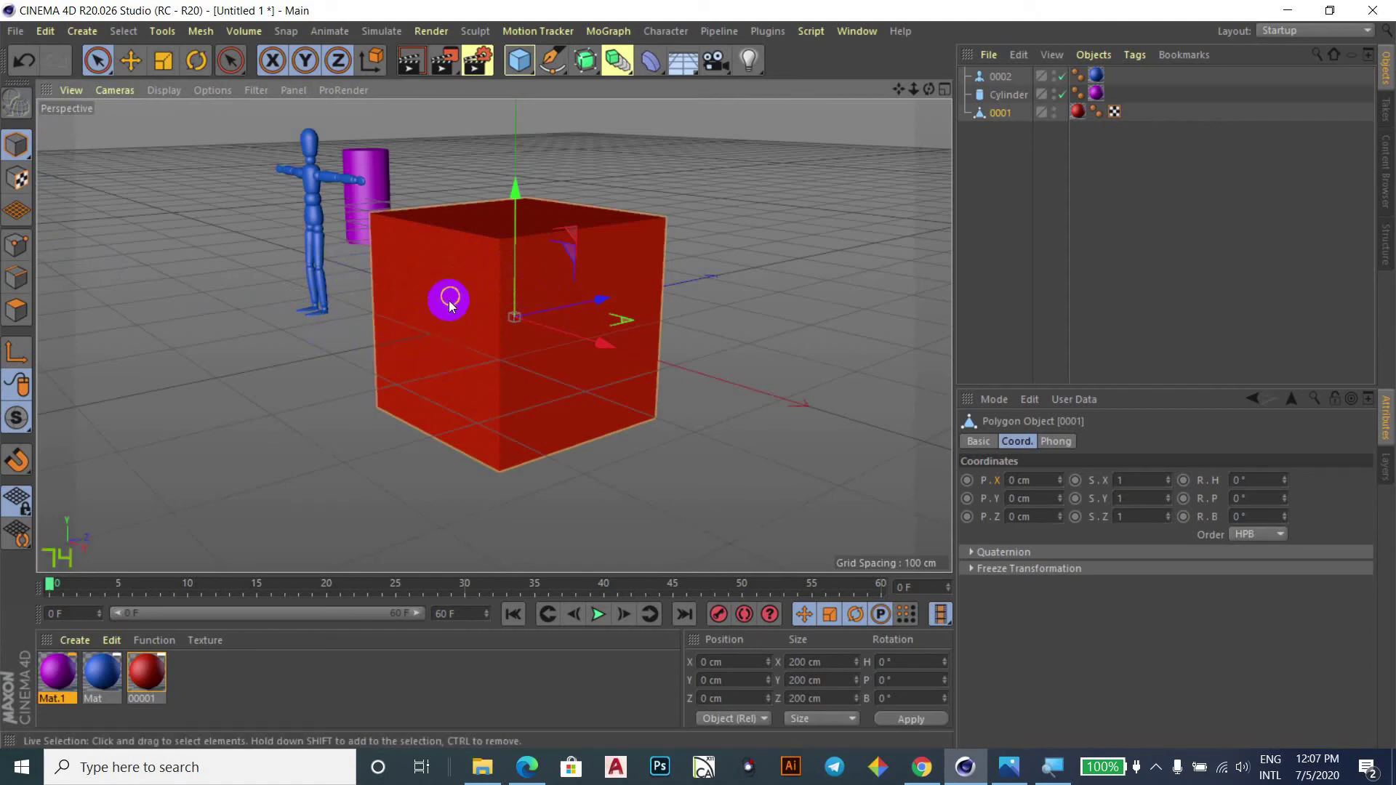
{"action": "mouse_move", "coordinate": [458, 292]}
{"action": "left_mouse_down"}
{"action": "mouse_move", "coordinate": [479, 220]}
{"action": "mouse_move", "coordinate": [267, 378]}
{"action": "left_mouse_up"}
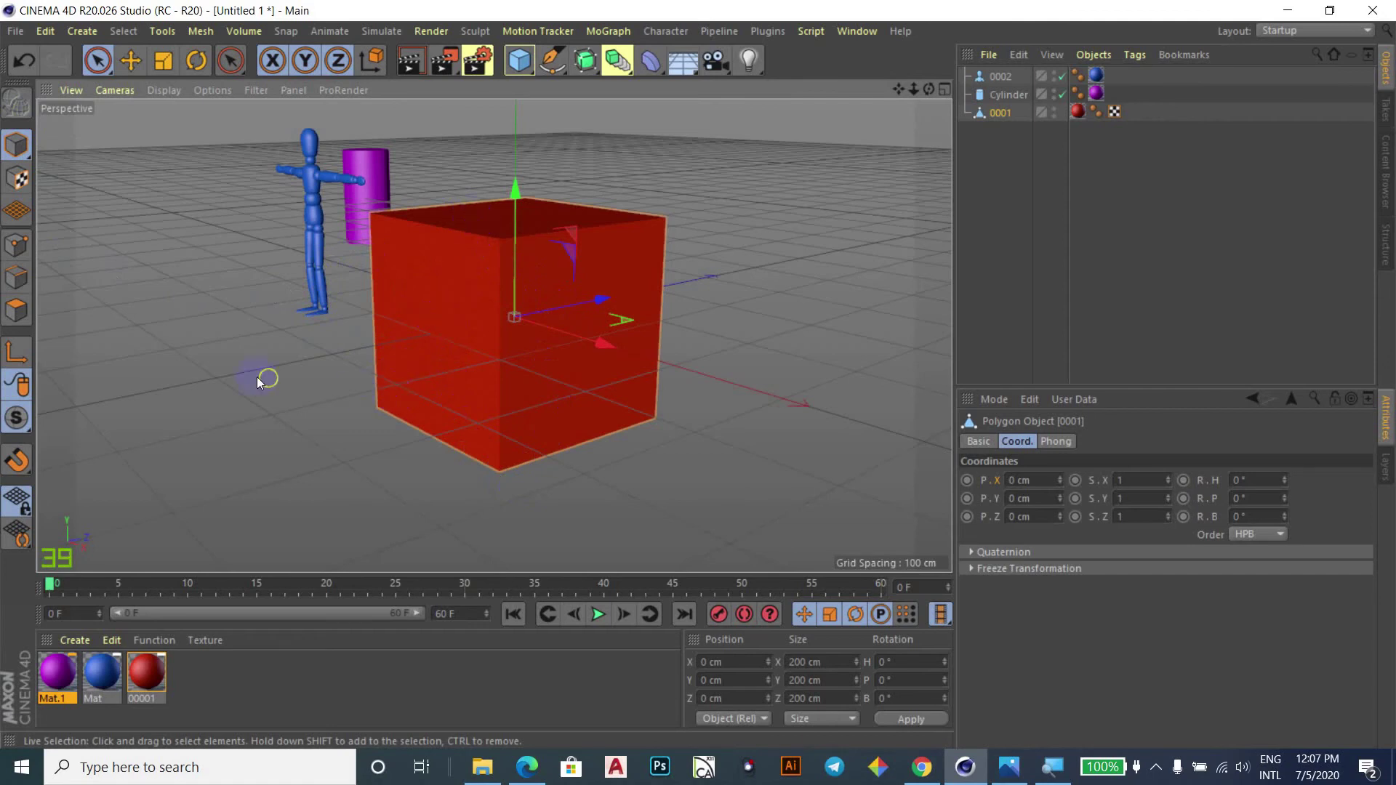
Reselect the cube, trial-move it along Z, and undo the move.
{"action": "mouse_move", "coordinate": [822, 320]}
{"action": "left_mouse_down"}
{"action": "mouse_move", "coordinate": [645, 342]}
{"action": "mouse_move", "coordinate": [564, 306]}
{"action": "mouse_move", "coordinate": [413, 285]}
{"action": "left_mouse_up"}
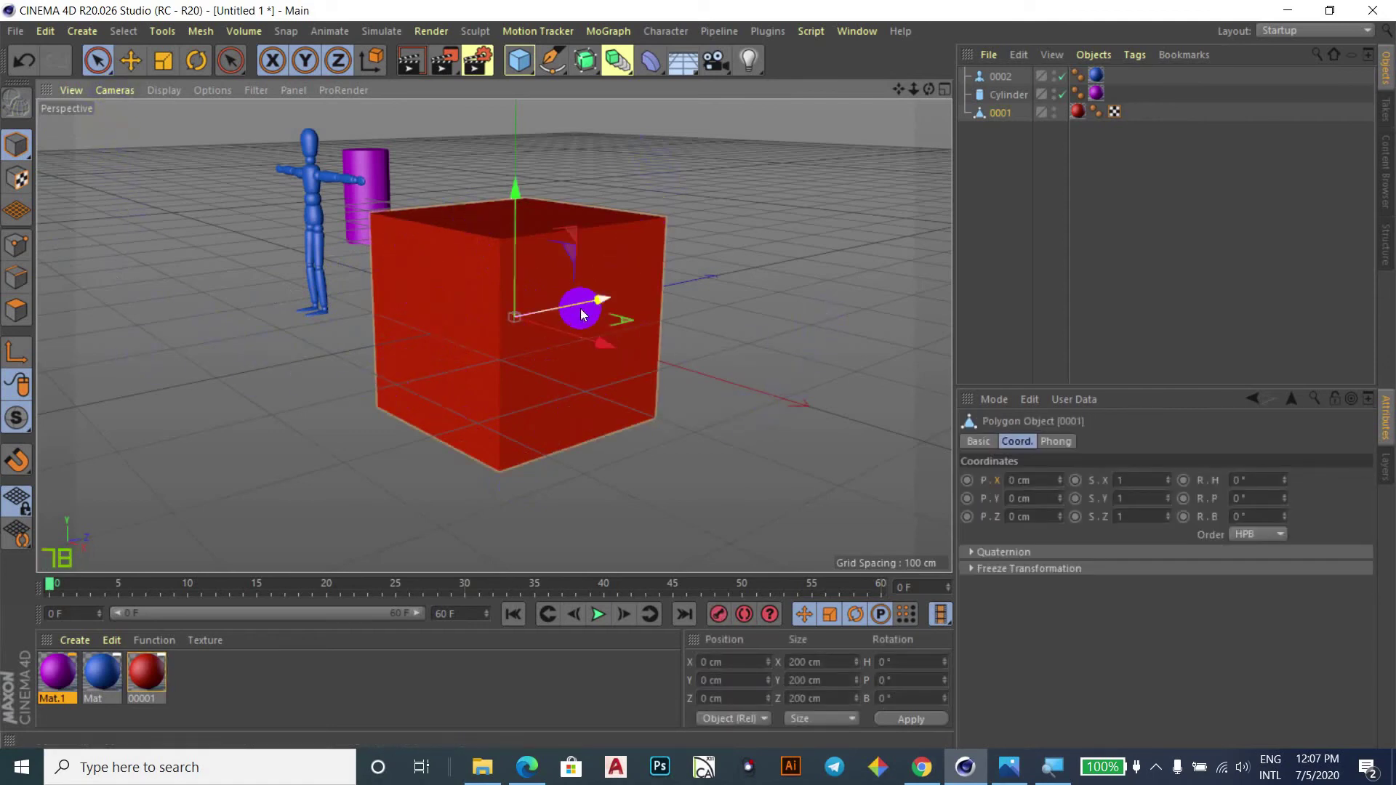
{"action": "mouse_move", "coordinate": [593, 301]}
{"action": "left_mouse_down"}
{"action": "mouse_move", "coordinate": [833, 256]}
{"action": "mouse_move", "coordinate": [671, 304]}
{"action": "left_mouse_up"}
{"action": "key", "text": "ctrl+z"}
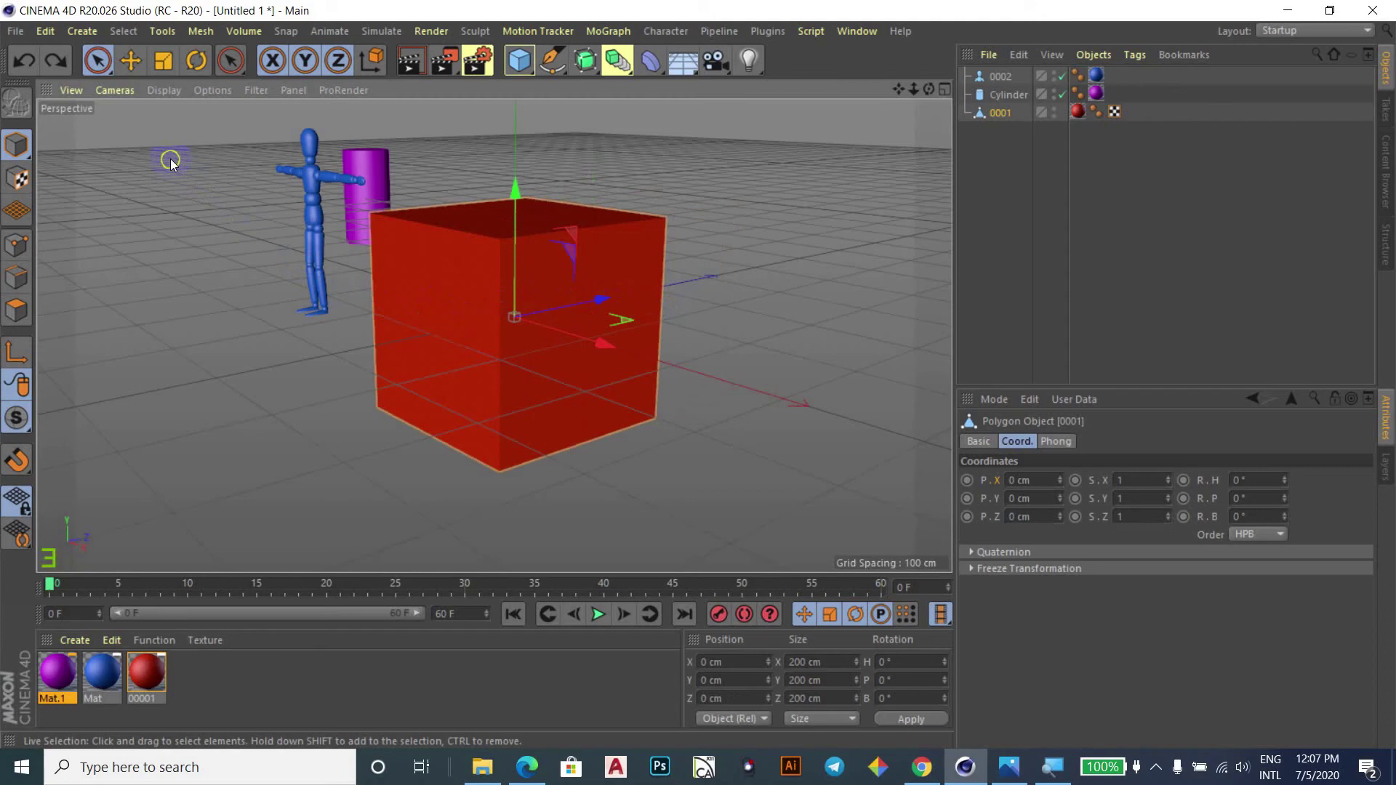
Make Rectangle Selection the active mode and box-select the polygon cube.
{"action": "key", "text": "0"}
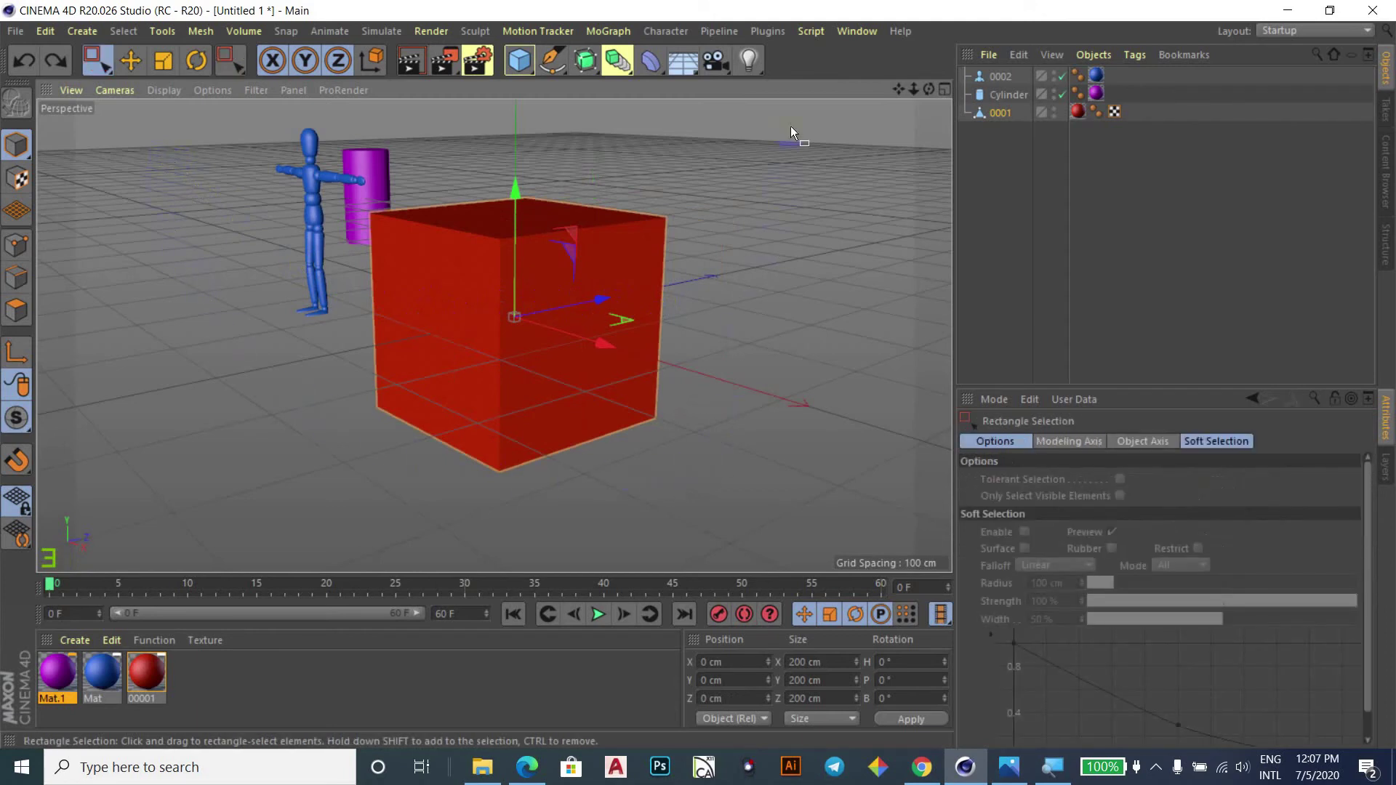
{"action": "left_click_drag", "start_coordinate": [741, 192], "coordinate": [622, 465]}
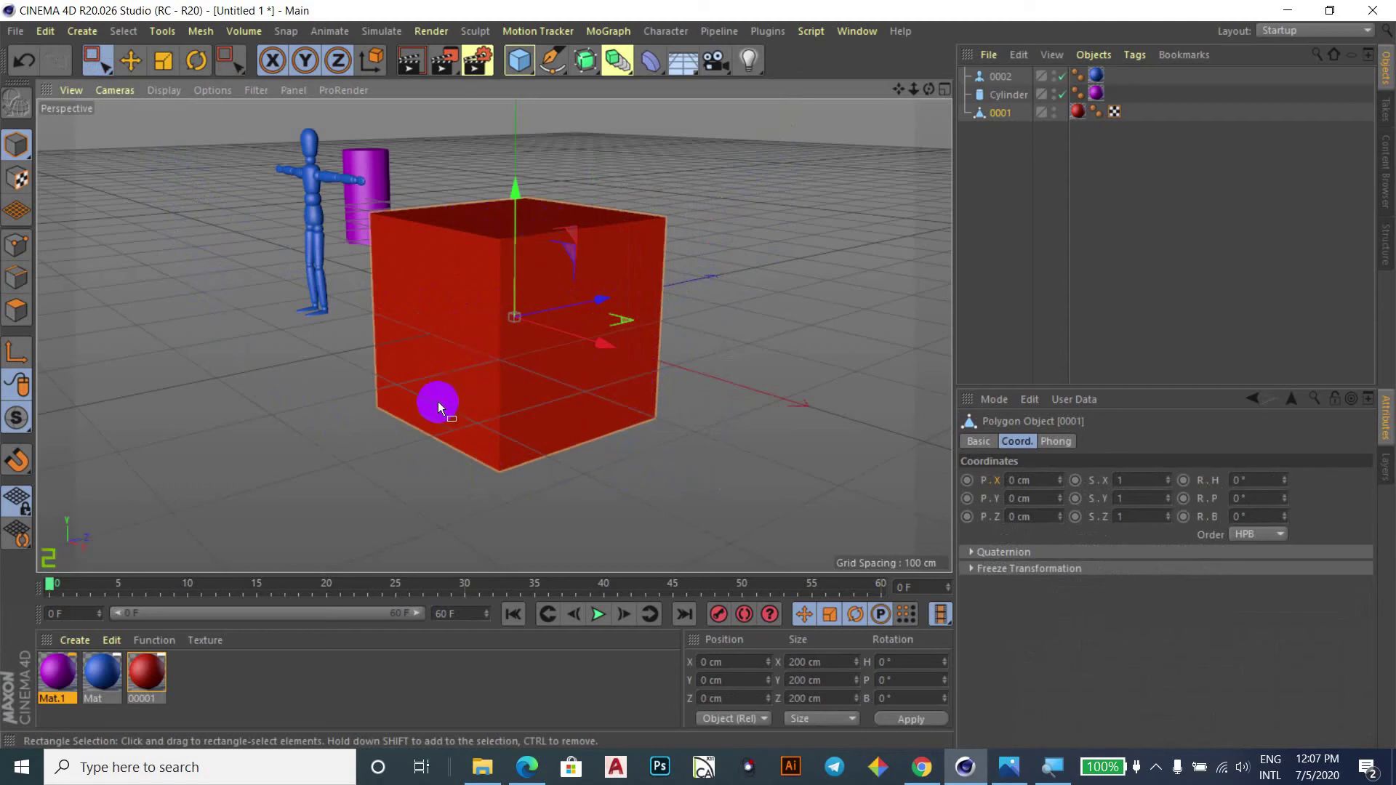
{"action": "left_click_drag", "start_coordinate": [754, 150], "coordinate": [625, 499]}
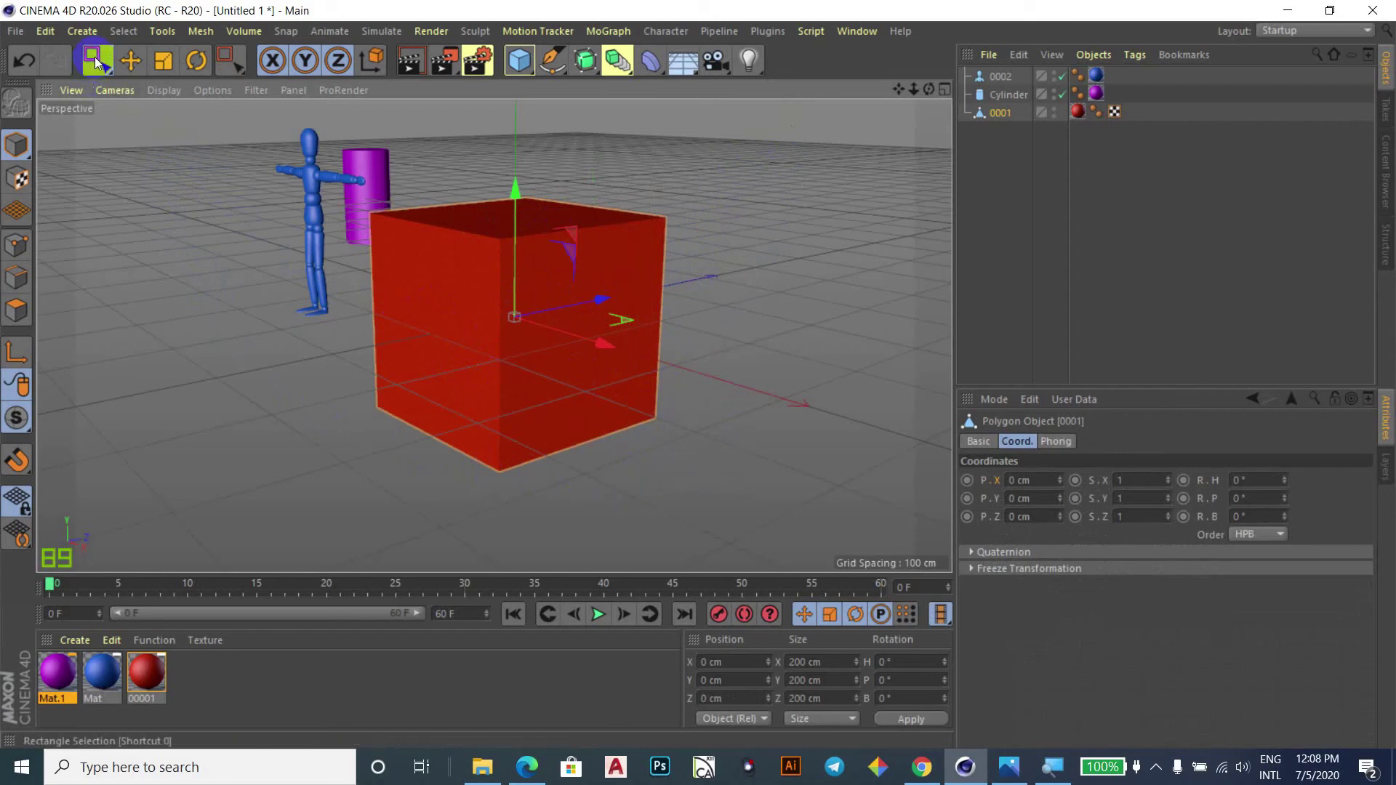
{"action": "left_click", "coordinate": [94, 58]}
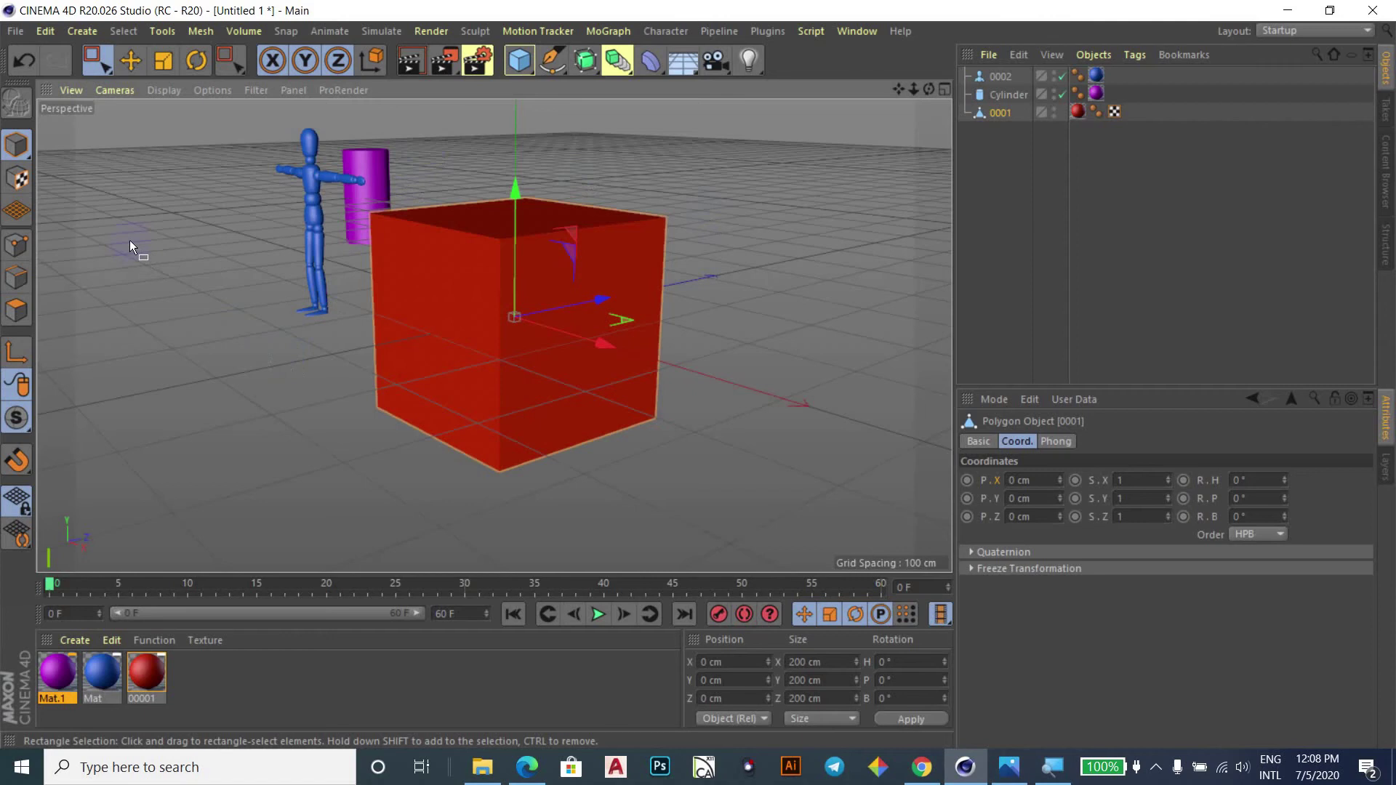
{"action": "left_click", "coordinate": [631, 297]}
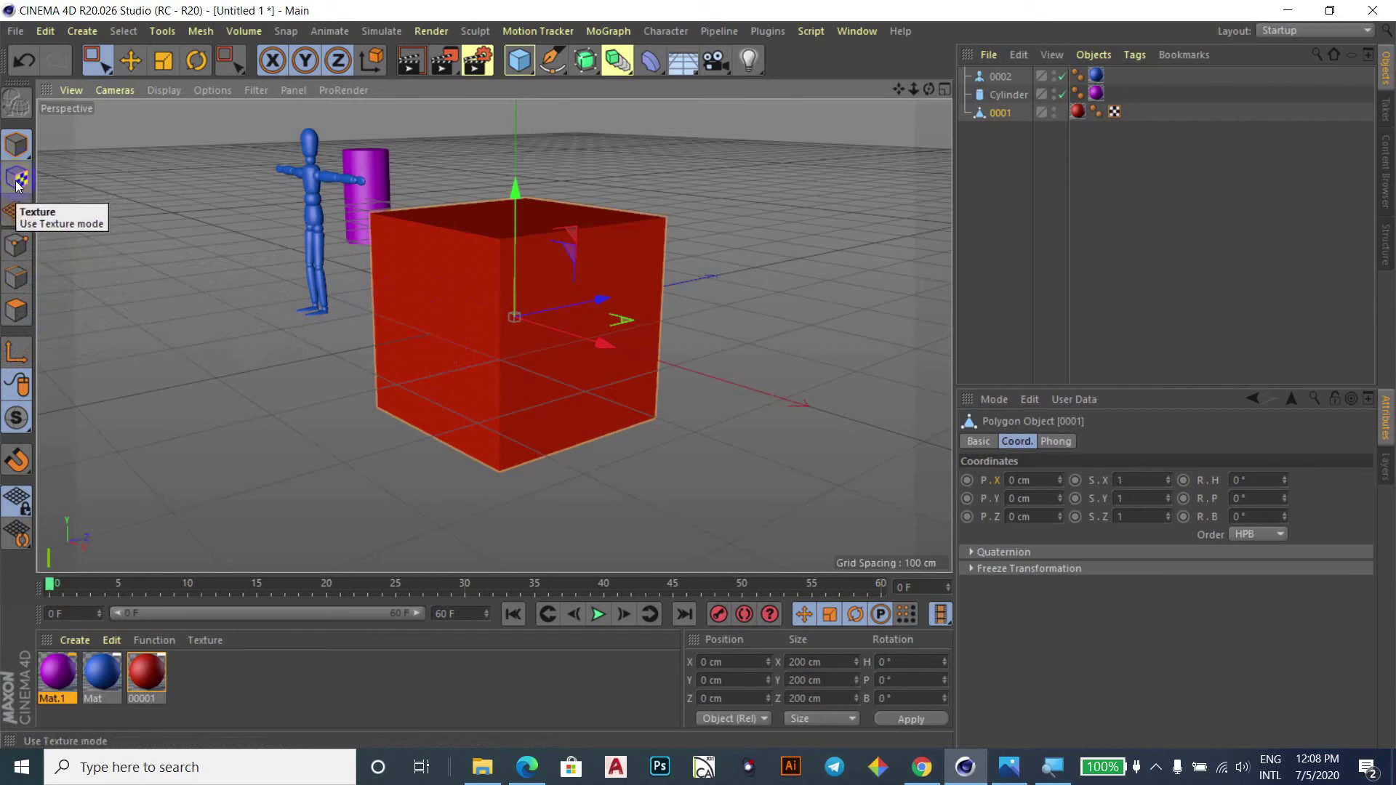
Enter Points mode and box-select the points along the cube's right edge.
{"action": "left_click", "coordinate": [22, 250]}
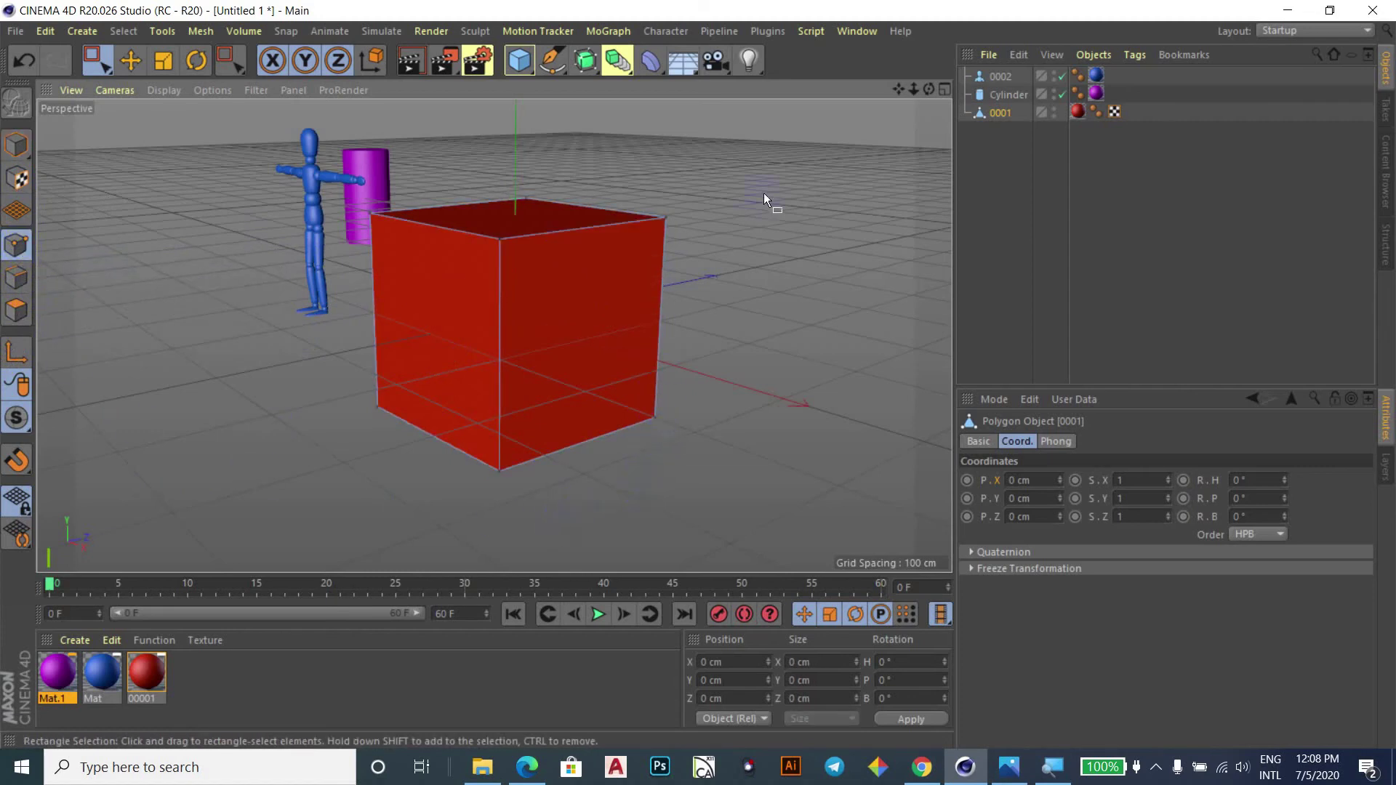
{"action": "mouse_move", "coordinate": [762, 182]}
{"action": "left_mouse_down"}
{"action": "mouse_move", "coordinate": [645, 396]}
{"action": "mouse_move", "coordinate": [636, 454]}
{"action": "left_mouse_up"}
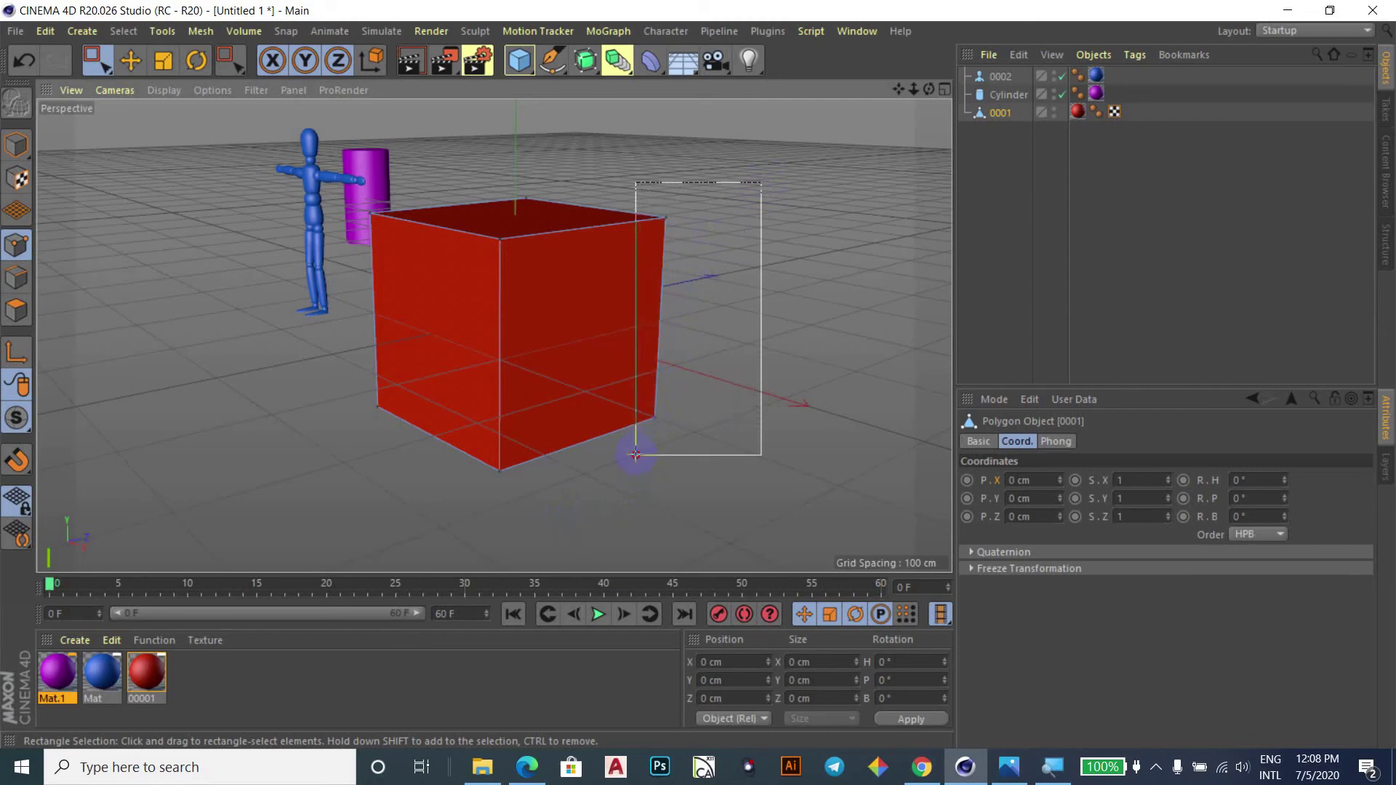
{"action": "left_click_drag", "start_coordinate": [636, 455], "coordinate": [636, 478]}
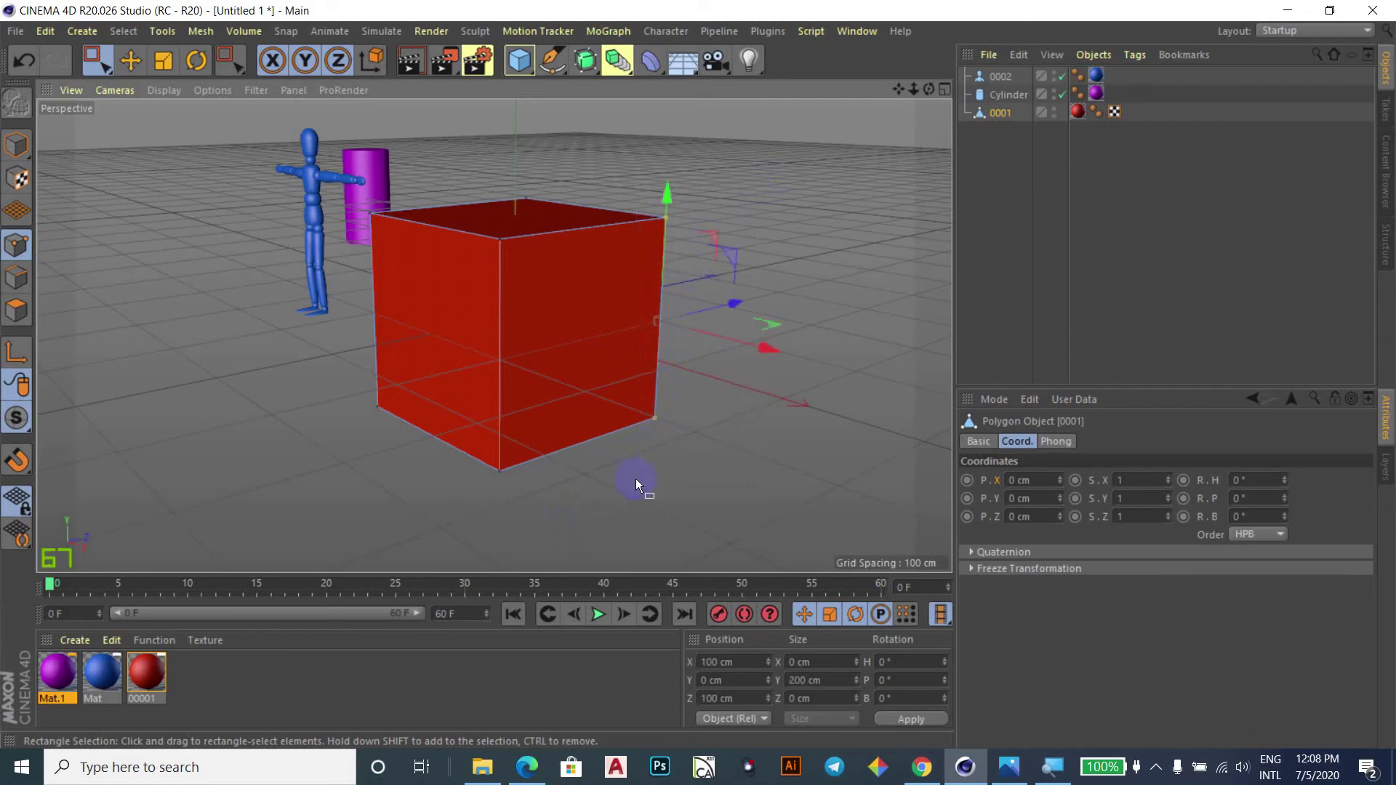
Trial-stretch the selected points along X, Z and Y, undoing each change.
{"action": "mouse_move", "coordinate": [769, 352]}
{"action": "left_mouse_down"}
{"action": "mouse_move", "coordinate": [890, 401]}
{"action": "mouse_move", "coordinate": [600, 410]}
{"action": "mouse_move", "coordinate": [840, 460]}
{"action": "left_mouse_up"}
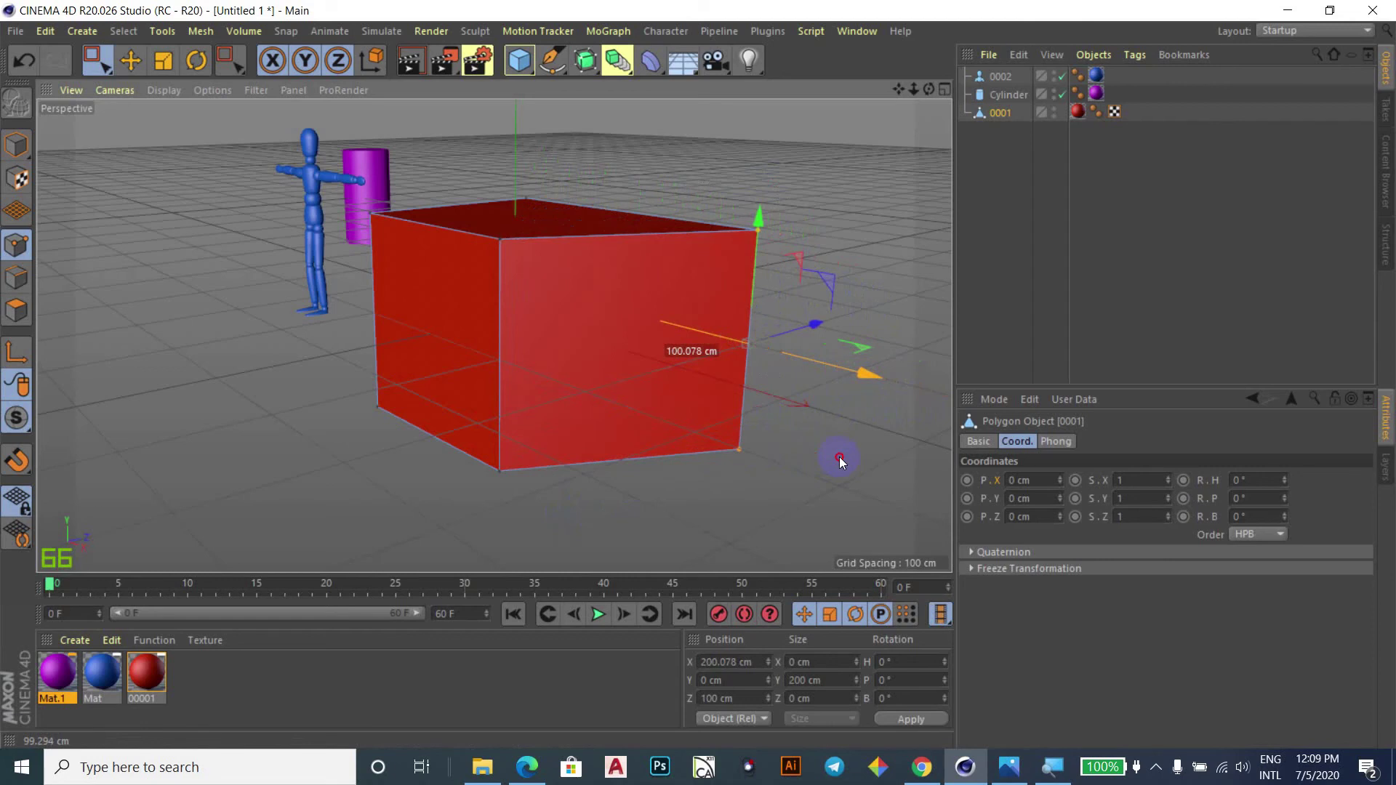
{"action": "key", "text": "ctrl+z"}
{"action": "mouse_move", "coordinate": [738, 307]}
{"action": "left_mouse_down"}
{"action": "mouse_move", "coordinate": [929, 243]}
{"action": "mouse_move", "coordinate": [805, 286]}
{"action": "mouse_move", "coordinate": [836, 269]}
{"action": "left_mouse_up"}
{"action": "key", "text": "ctrl+z"}
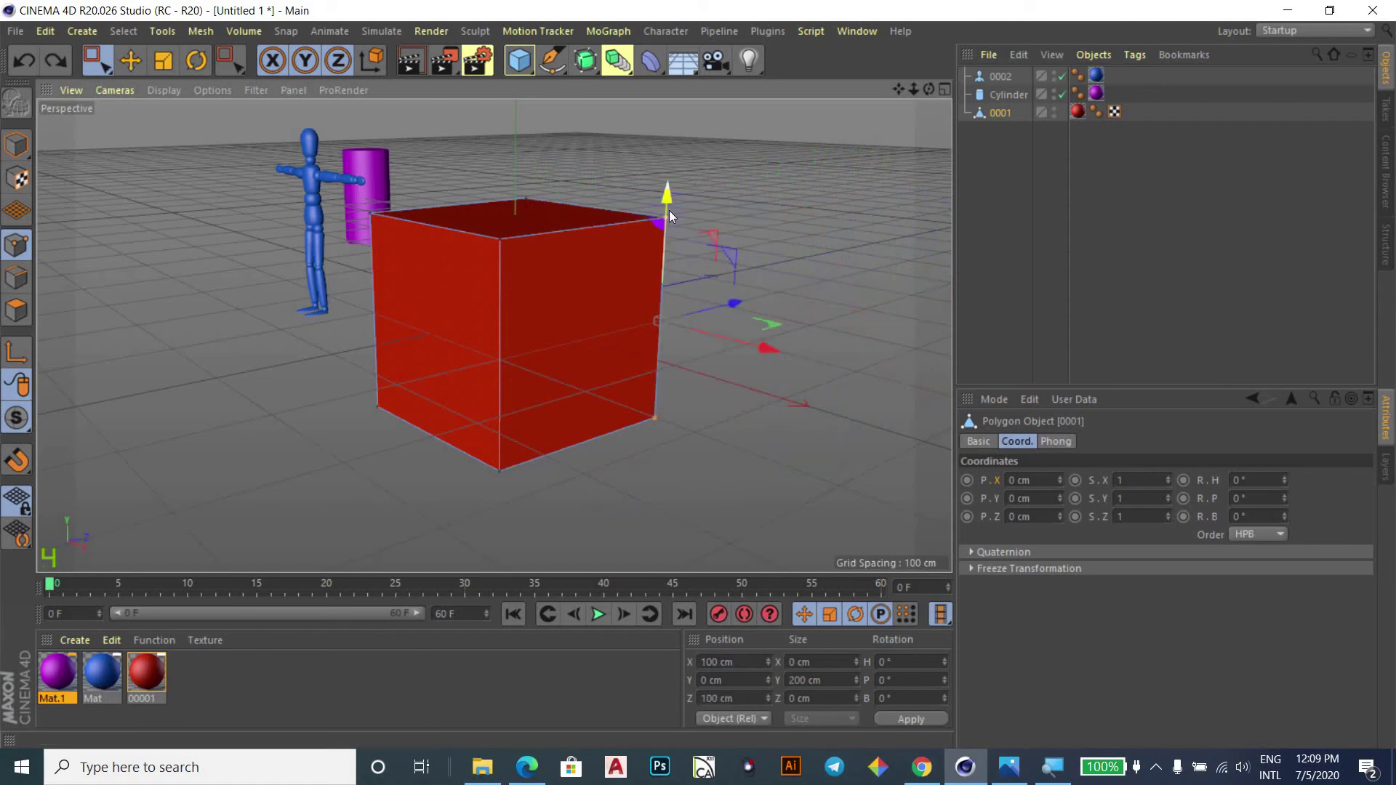
{"action": "mouse_move", "coordinate": [669, 199]}
{"action": "left_mouse_down"}
{"action": "mouse_move", "coordinate": [664, 406]}
{"action": "mouse_move", "coordinate": [674, 124]}
{"action": "mouse_move", "coordinate": [679, 259]}
{"action": "mouse_move", "coordinate": [690, 261]}
{"action": "mouse_move", "coordinate": [686, 163]}
{"action": "left_mouse_up"}
{"action": "key", "text": "ctrl+z"}
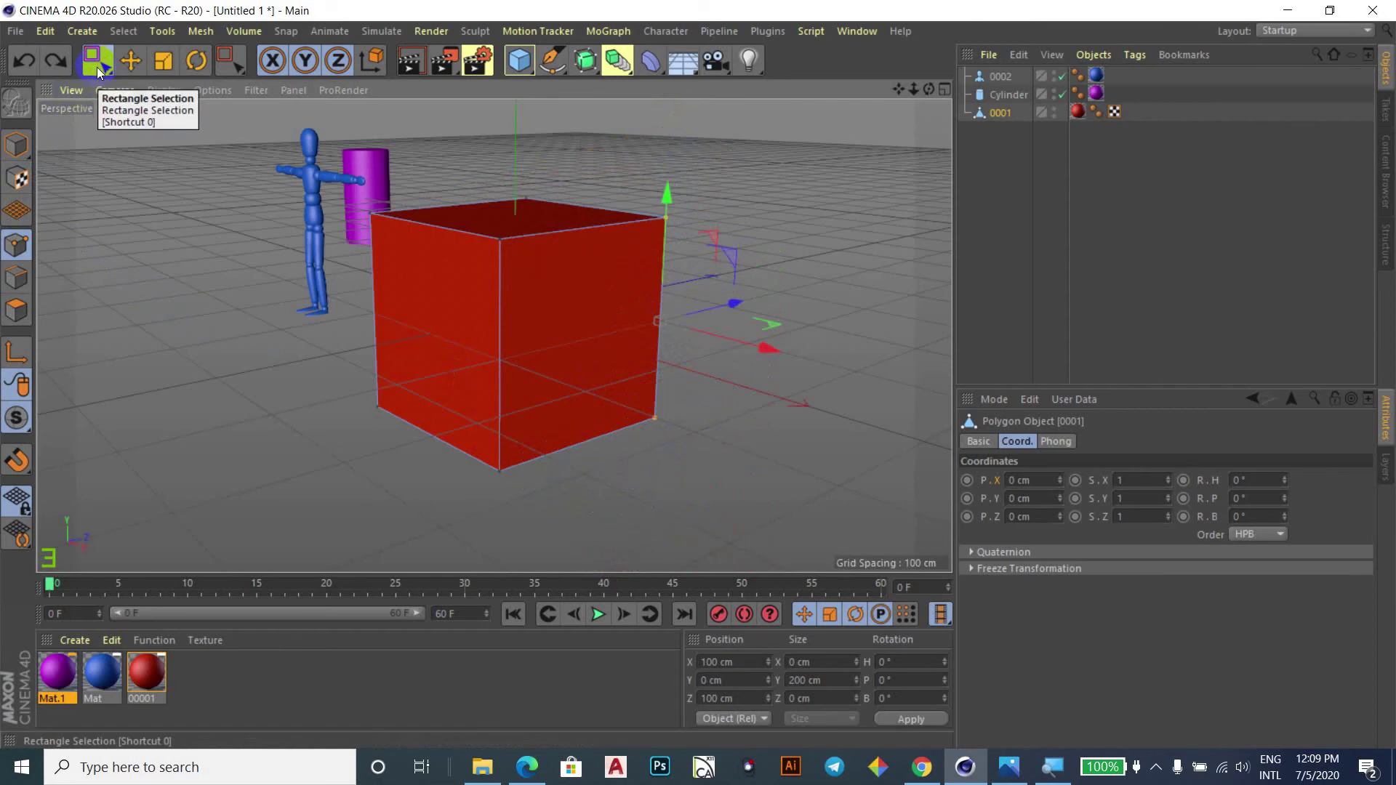
{"action": "key", "text": "9"}
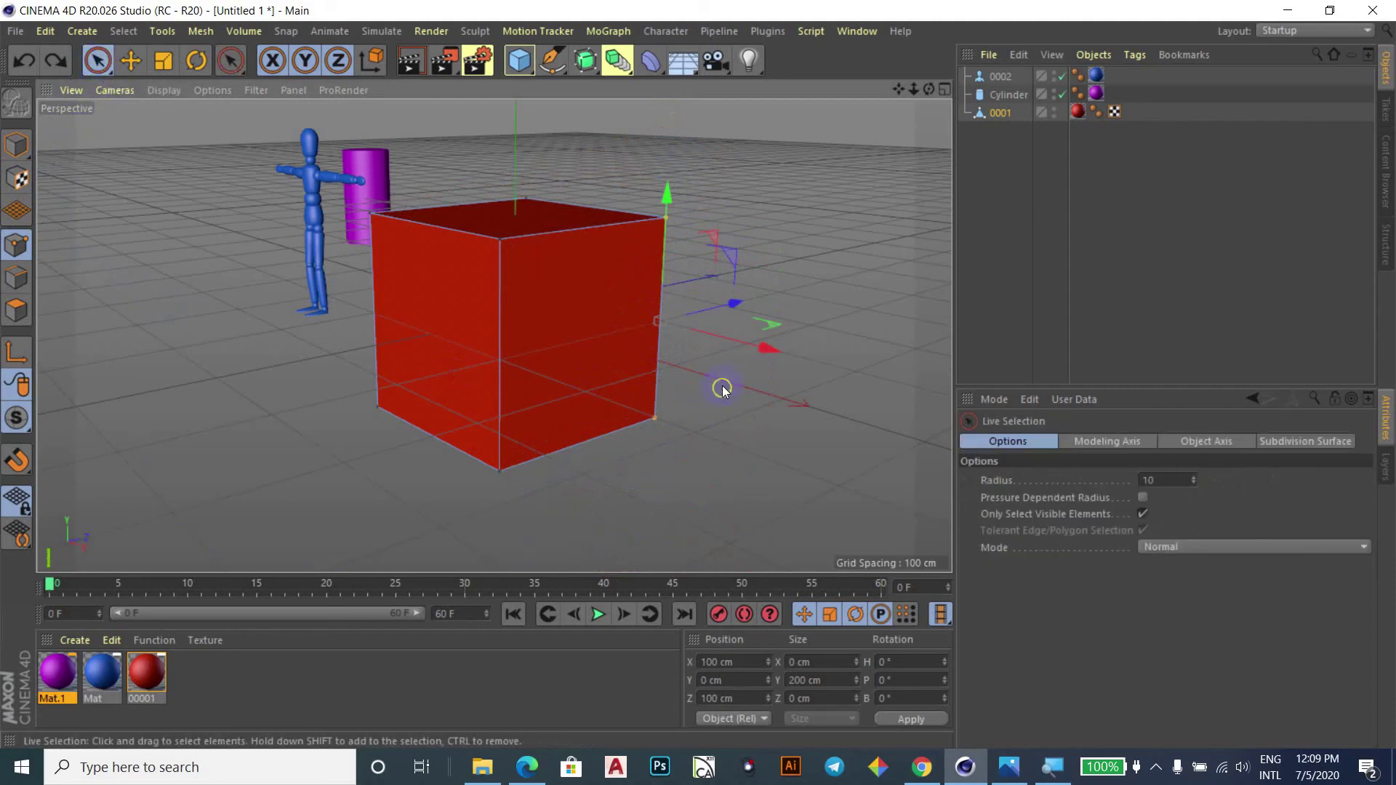
{"action": "left_click", "coordinate": [499, 241]}
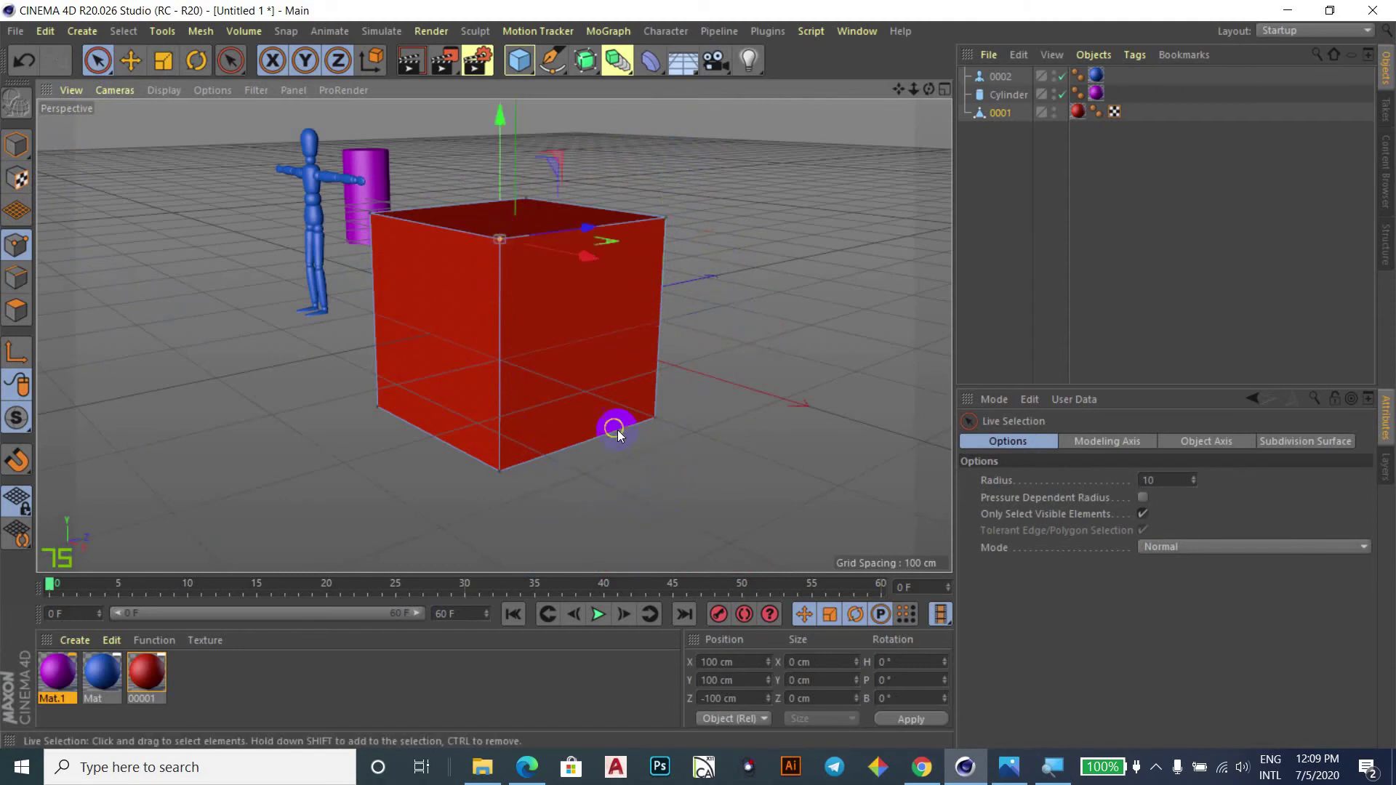
{"action": "left_click", "coordinate": [526, 202]}
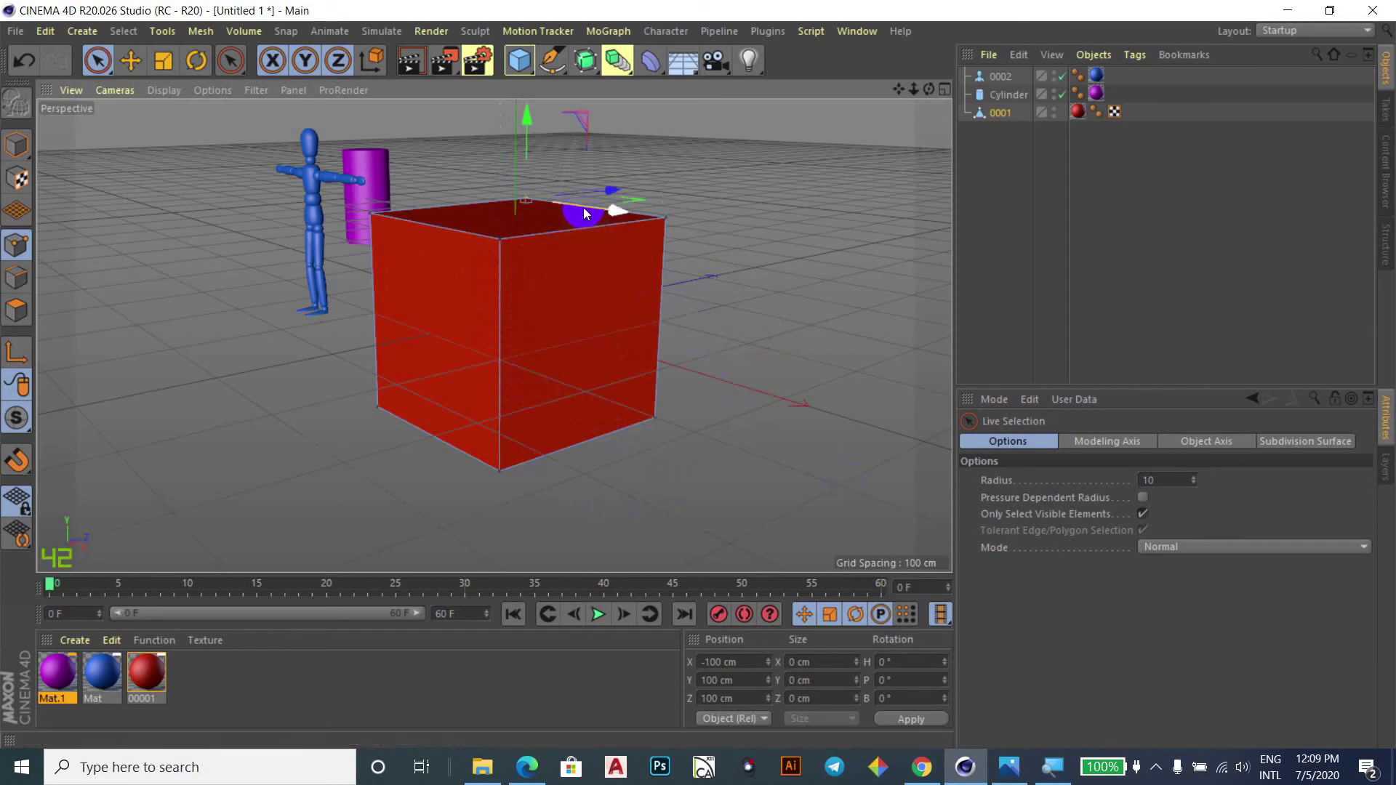
{"action": "mouse_move", "coordinate": [613, 190]}
{"action": "left_mouse_down"}
{"action": "mouse_move", "coordinate": [789, 156]}
{"action": "mouse_move", "coordinate": [563, 206]}
{"action": "mouse_move", "coordinate": [740, 167]}
{"action": "left_mouse_up"}
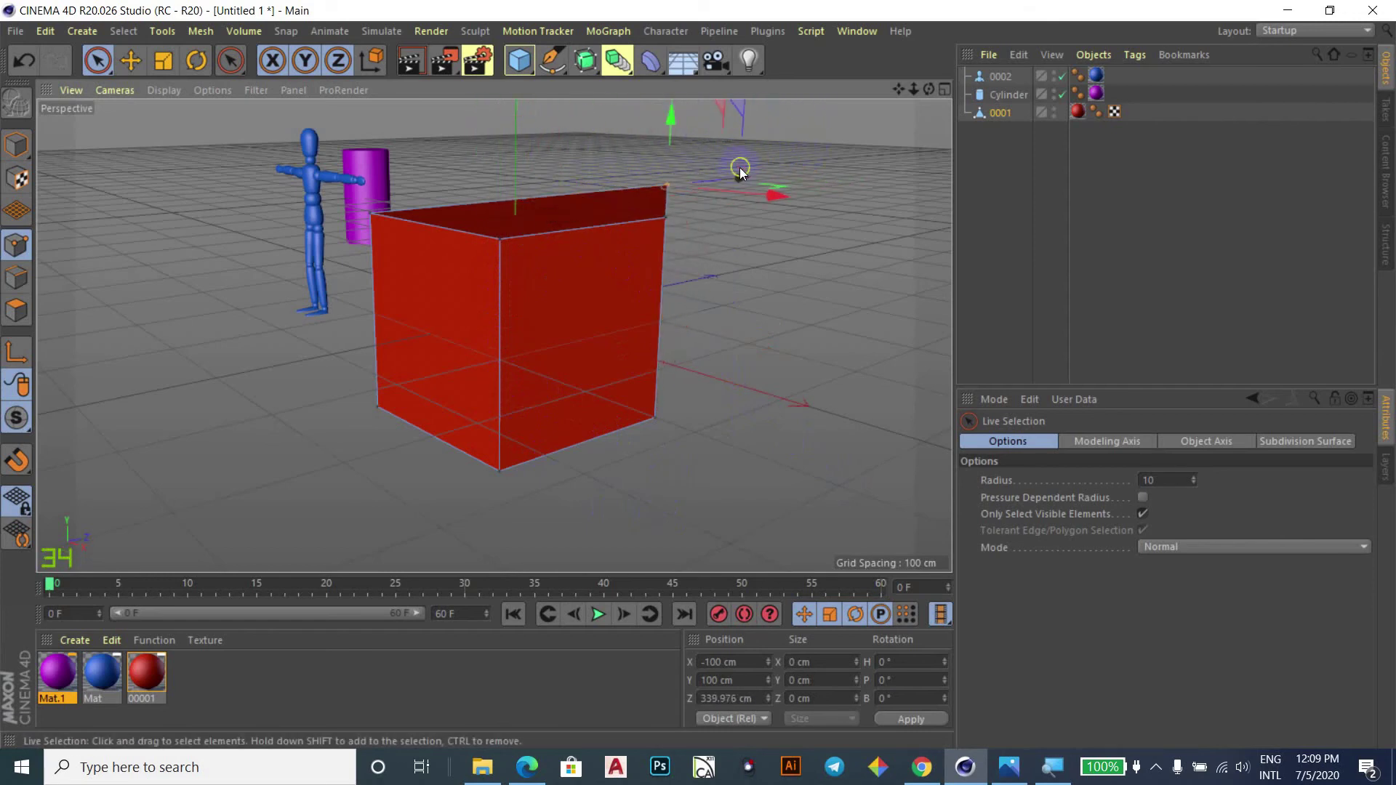
{"action": "key", "text": "ctrl+z"}
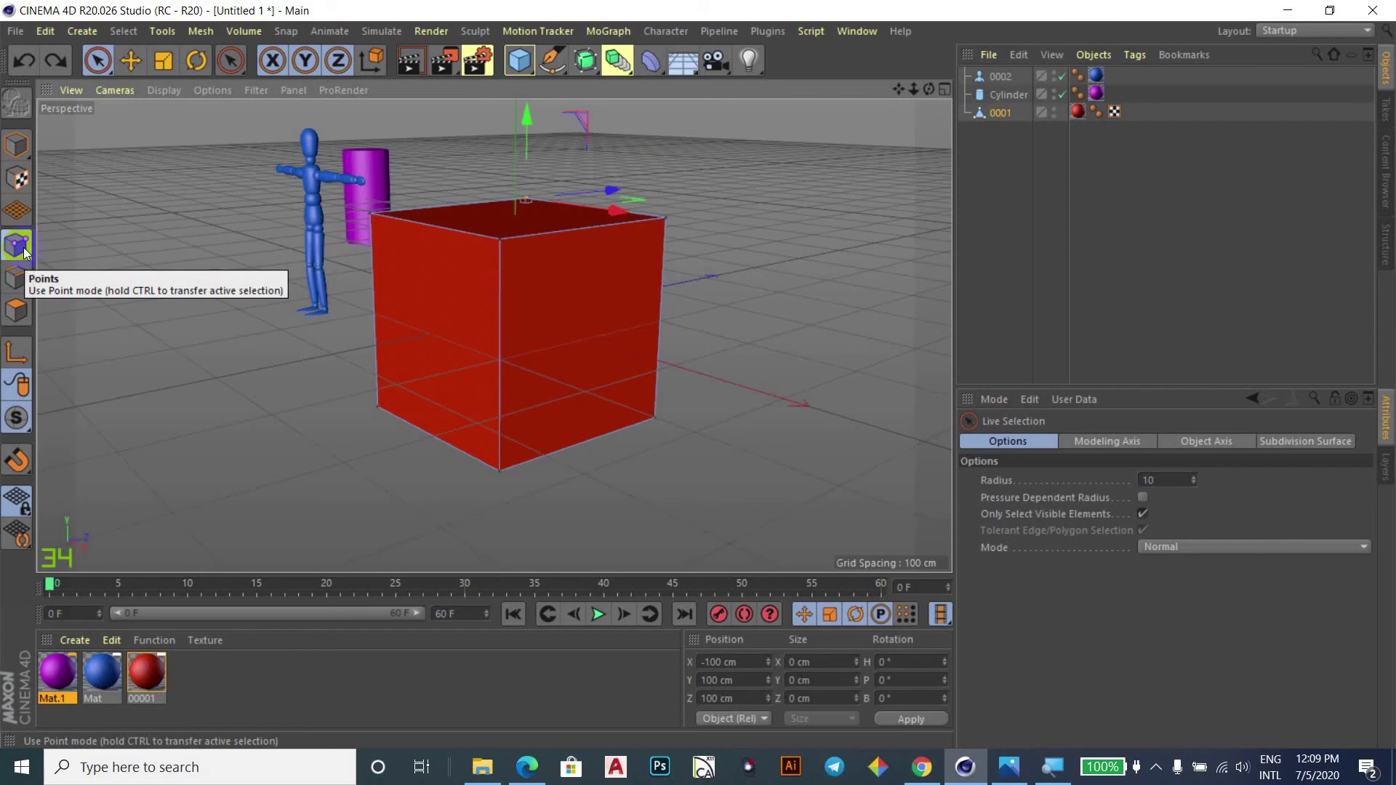
{"action": "left_click", "coordinate": [24, 251]}
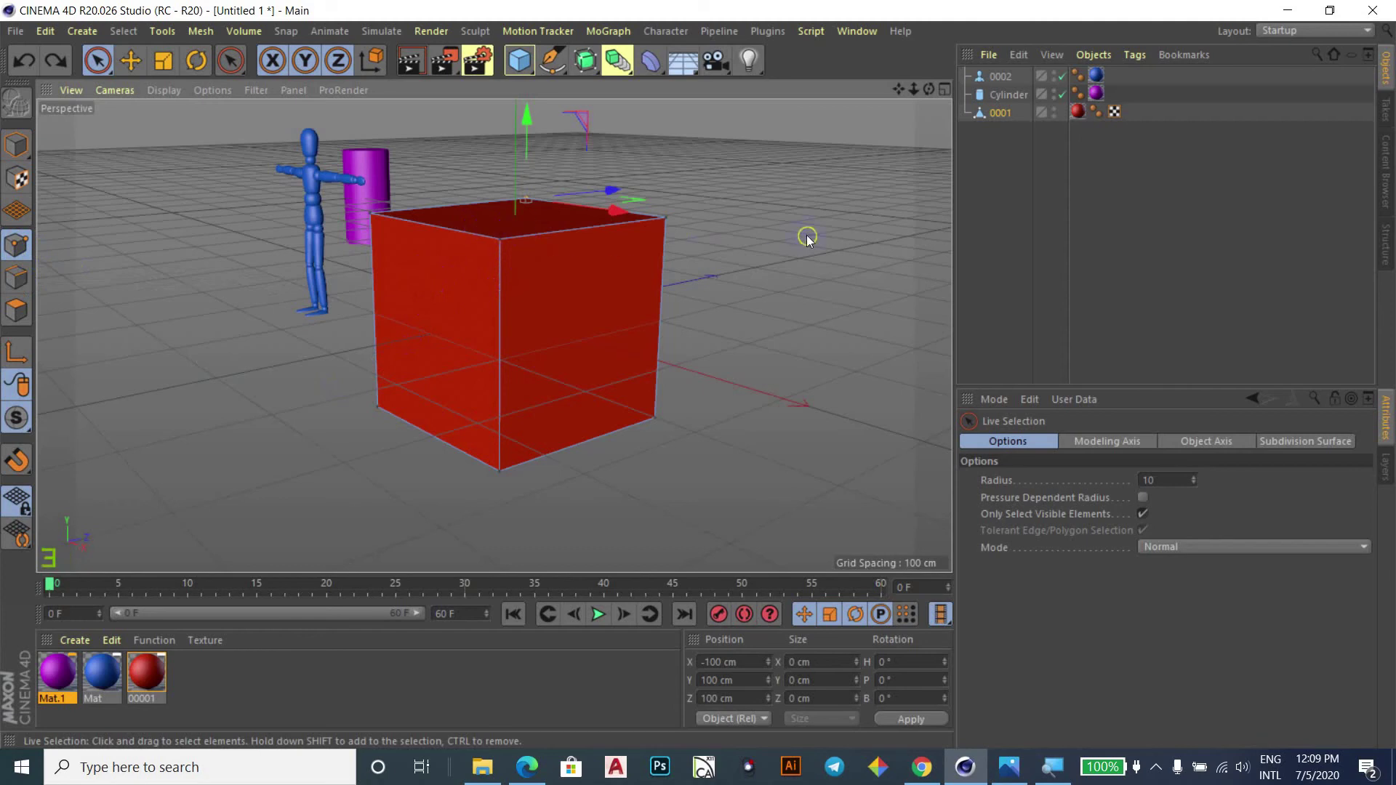
{"action": "left_click", "coordinate": [522, 226]}
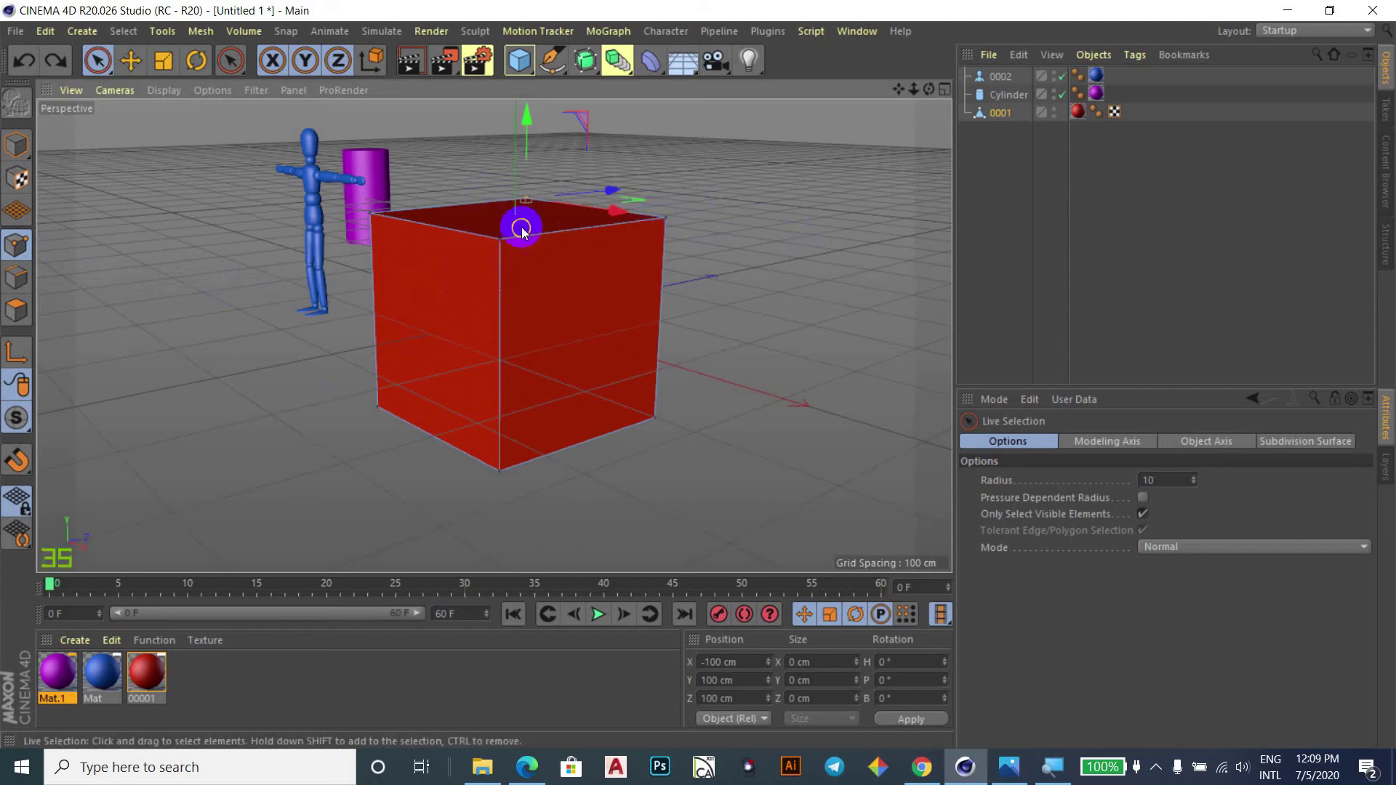
{"action": "left_click", "coordinate": [515, 288]}
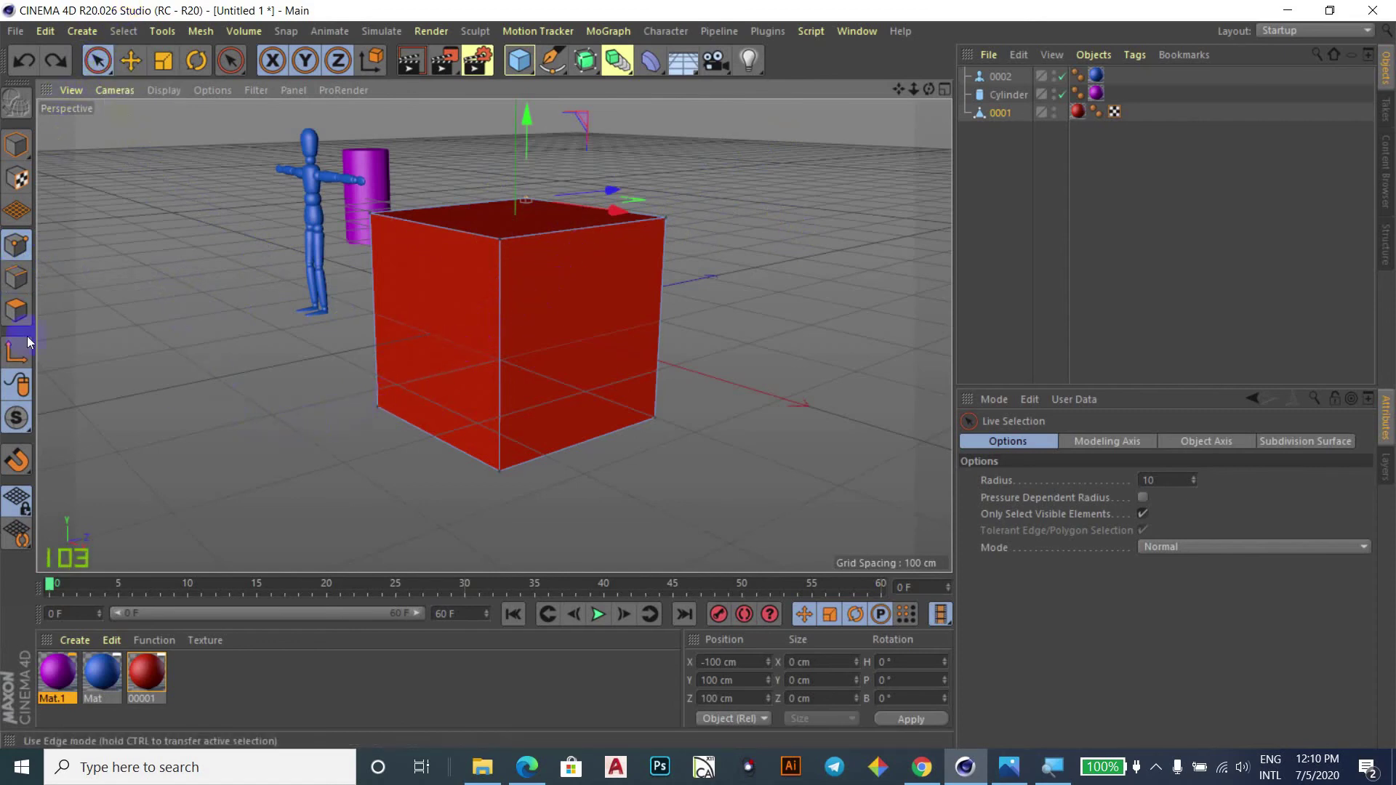
Enter Polygon mode and select the cube's front-right face.
{"action": "left_click", "coordinate": [16, 311]}
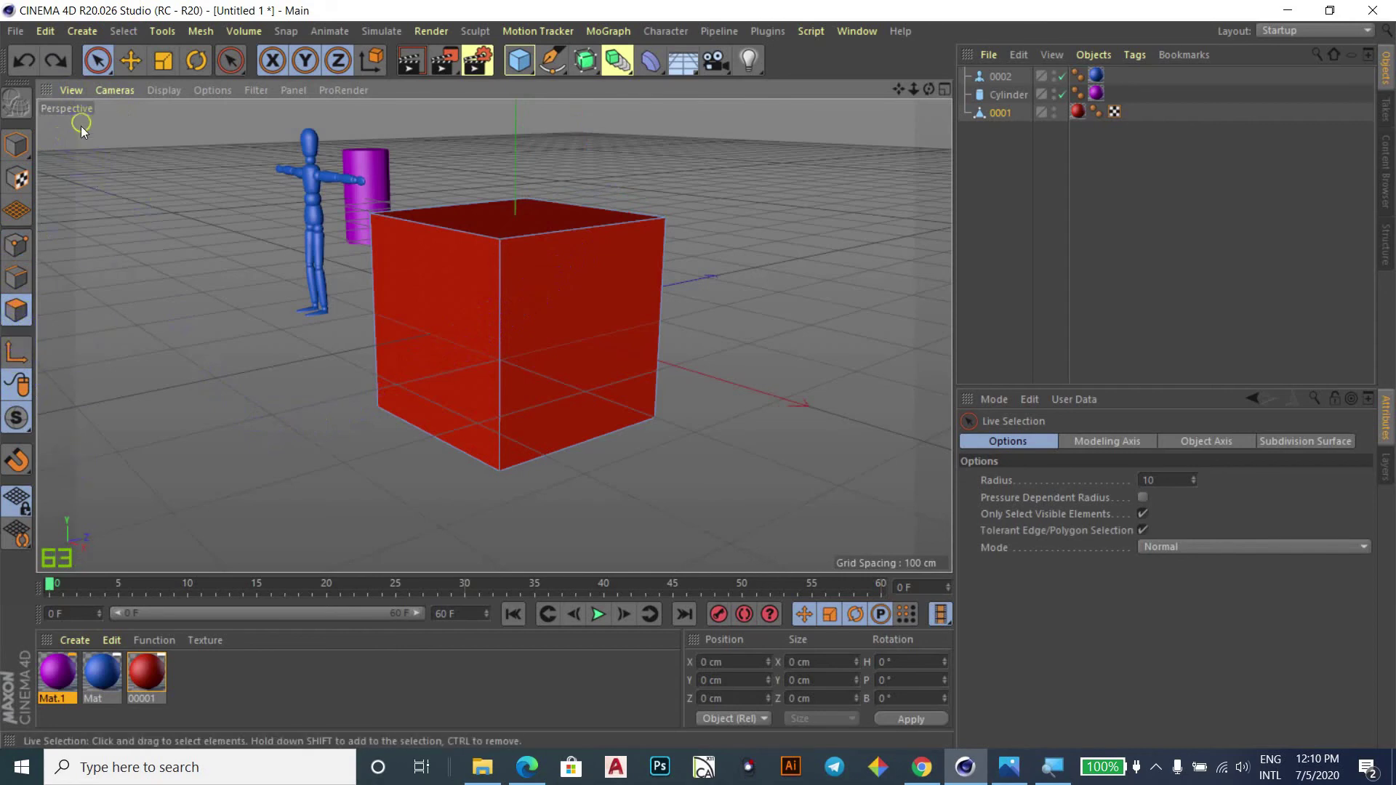
{"action": "left_click", "coordinate": [596, 411]}
{"action": "left_click", "coordinate": [586, 427]}
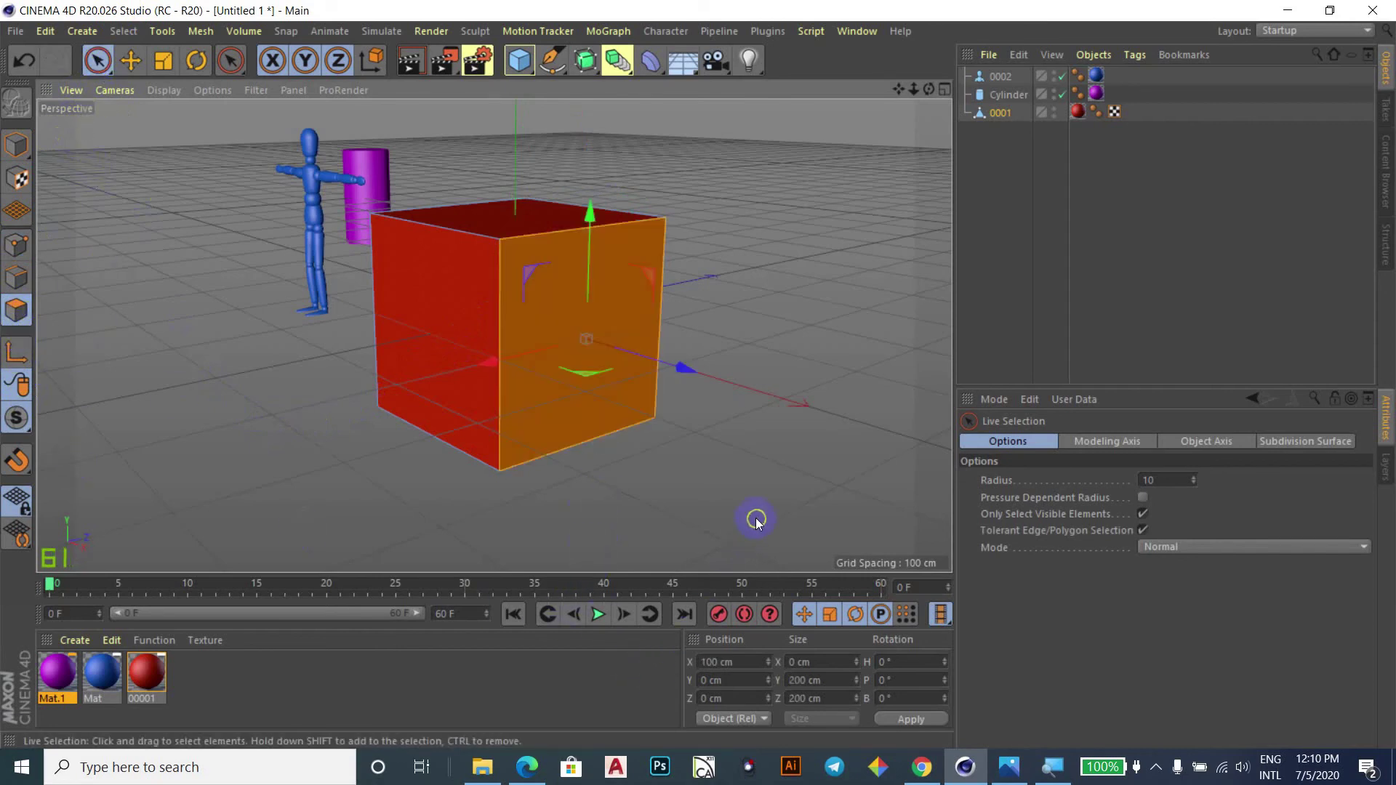
Stretch the front-right face along X, undo it, then push the face back along its axis.
{"action": "left_click_drag", "start_coordinate": [679, 370], "coordinate": [920, 461]}
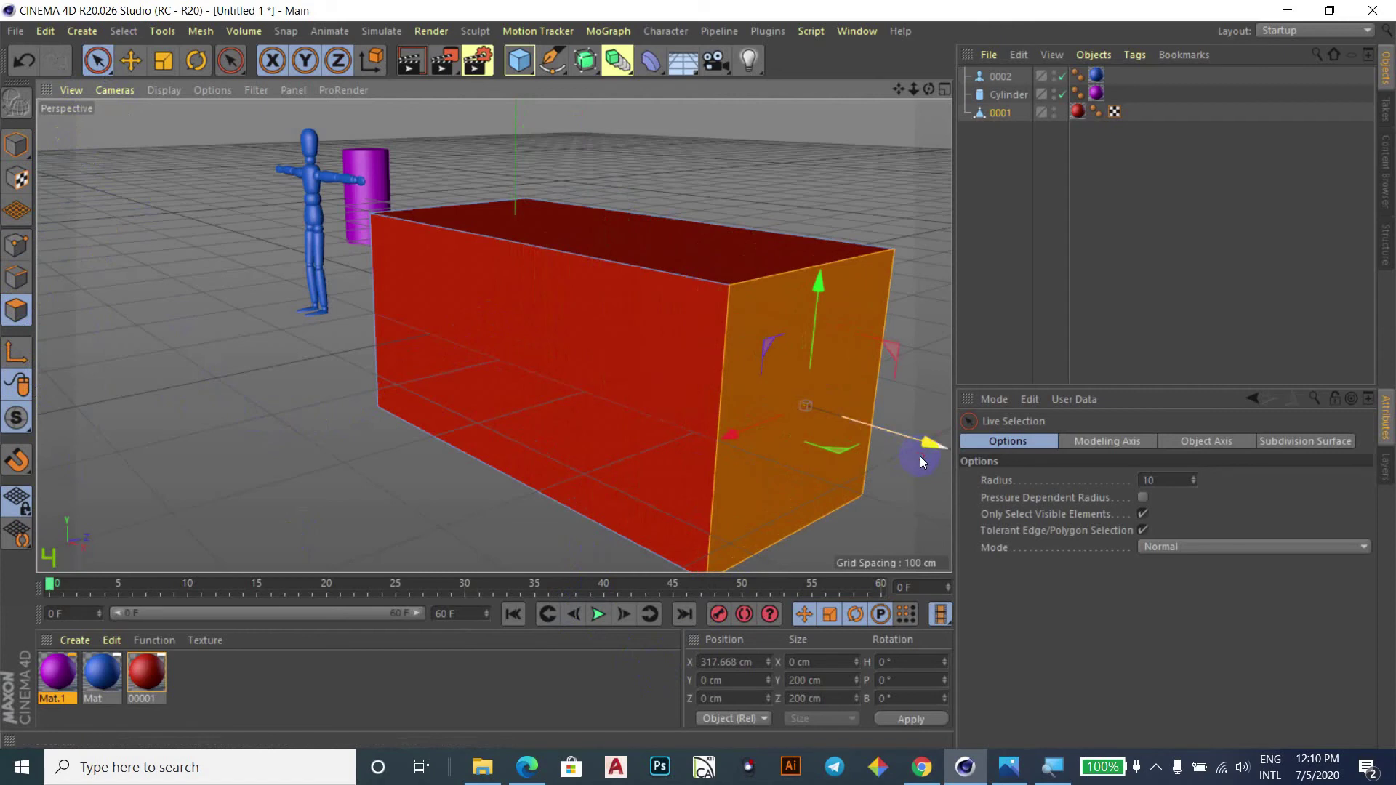
{"action": "key", "text": "ctrl+z"}
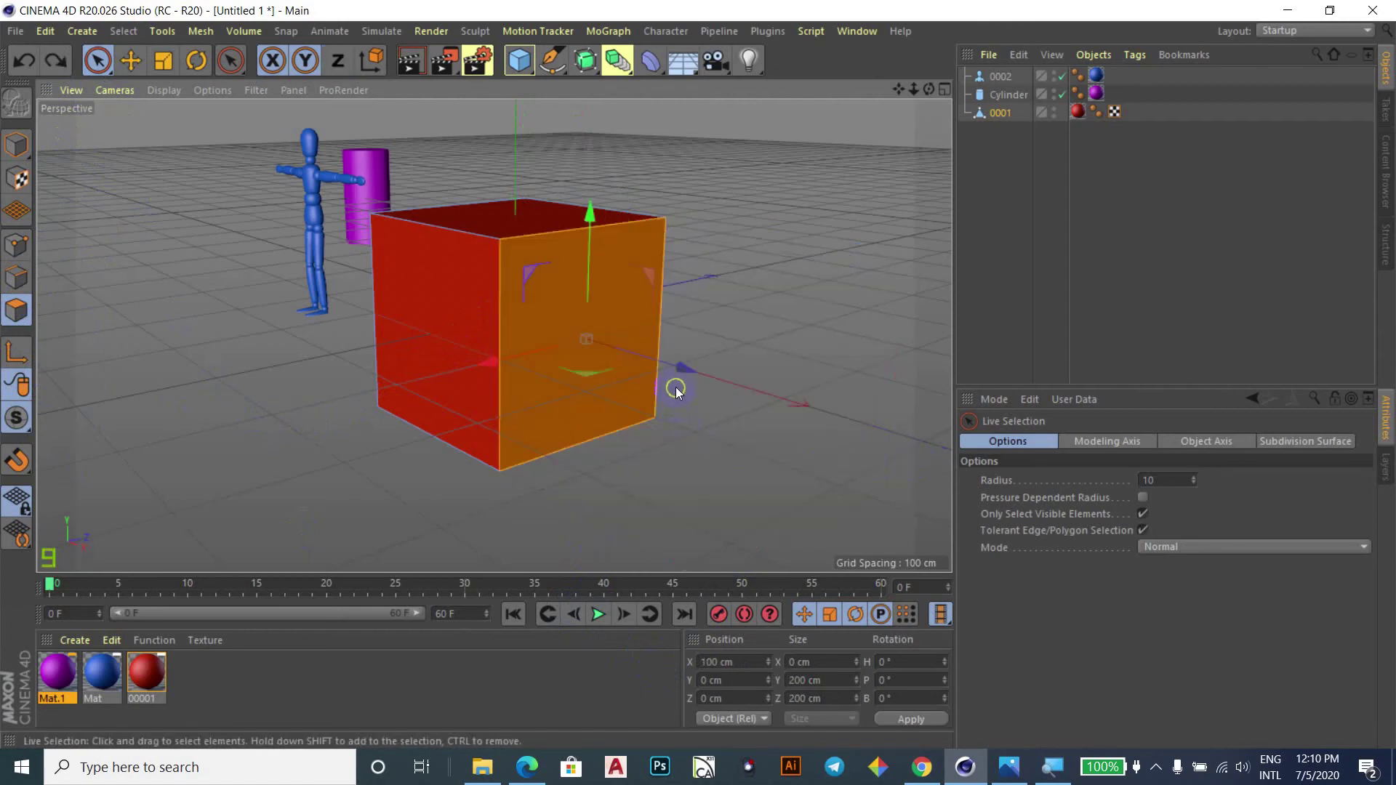
{"action": "mouse_move", "coordinate": [683, 366]}
{"action": "left_mouse_down"}
{"action": "mouse_move", "coordinate": [567, 334]}
{"action": "mouse_move", "coordinate": [704, 380]}
{"action": "mouse_move", "coordinate": [608, 368]}
{"action": "mouse_move", "coordinate": [710, 395]}
{"action": "mouse_move", "coordinate": [578, 363]}
{"action": "mouse_move", "coordinate": [613, 370]}
{"action": "left_mouse_up"}
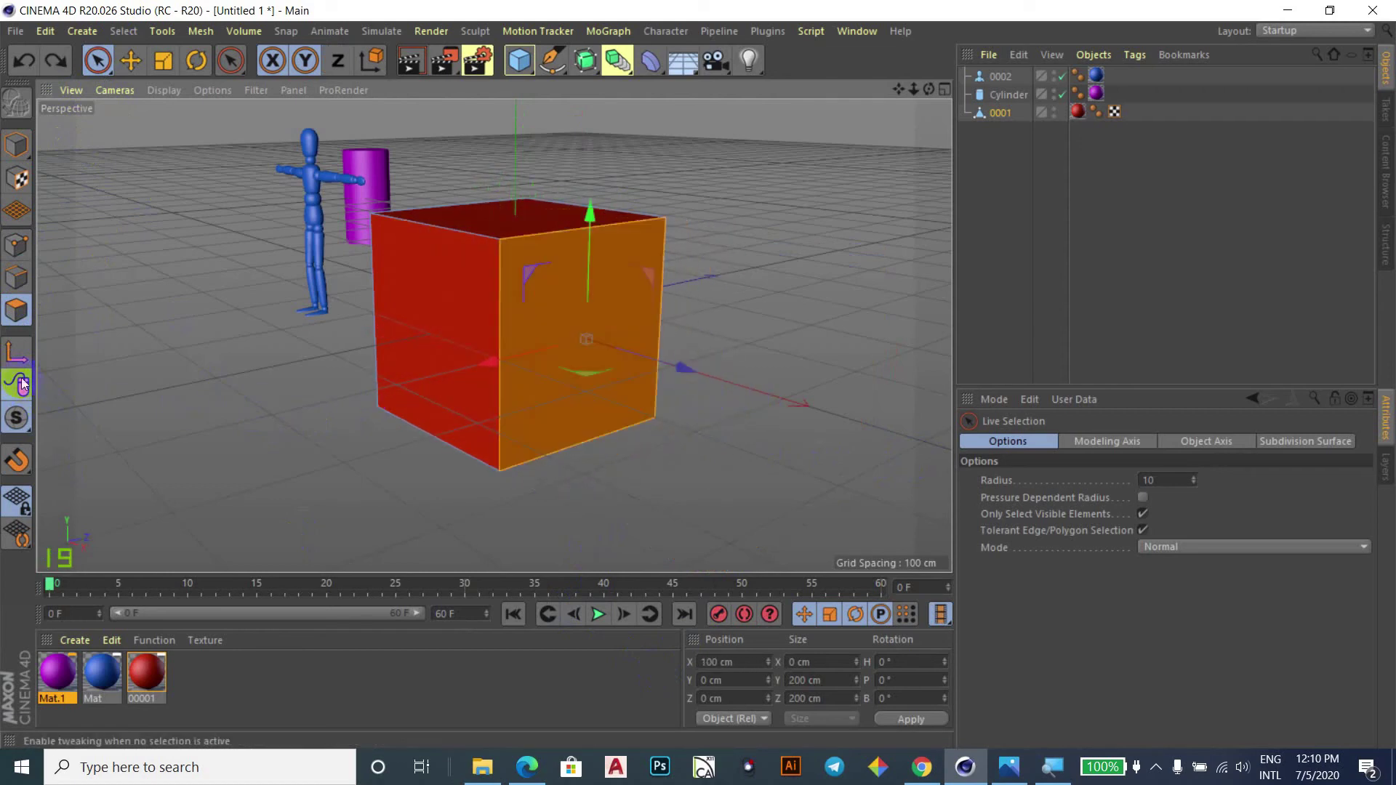
{"action": "left_click", "coordinate": [16, 277]}
Pull the cube's top front edge into a wedge along Z, then undo it.
{"action": "left_click", "coordinate": [577, 238]}
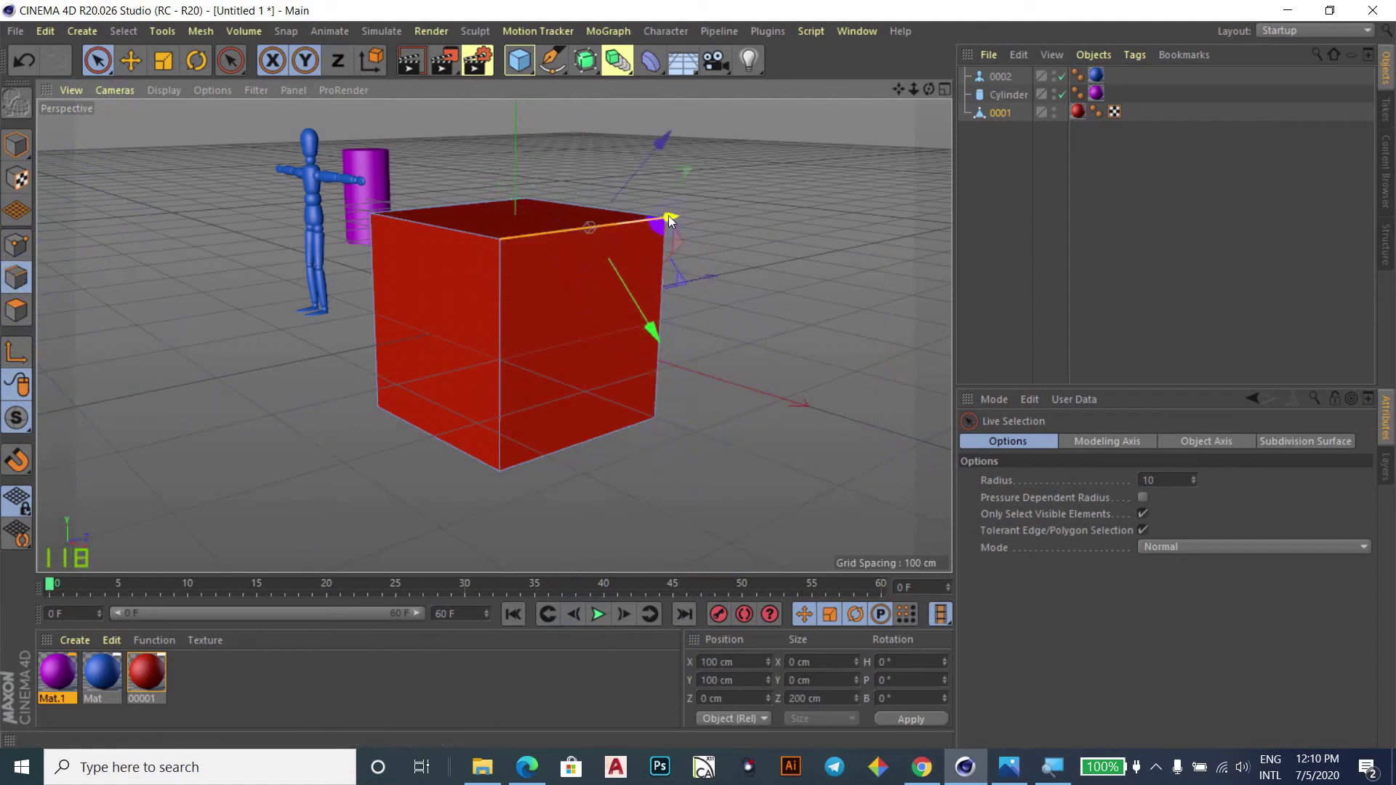
{"action": "left_click_drag", "start_coordinate": [669, 216], "coordinate": [820, 183]}
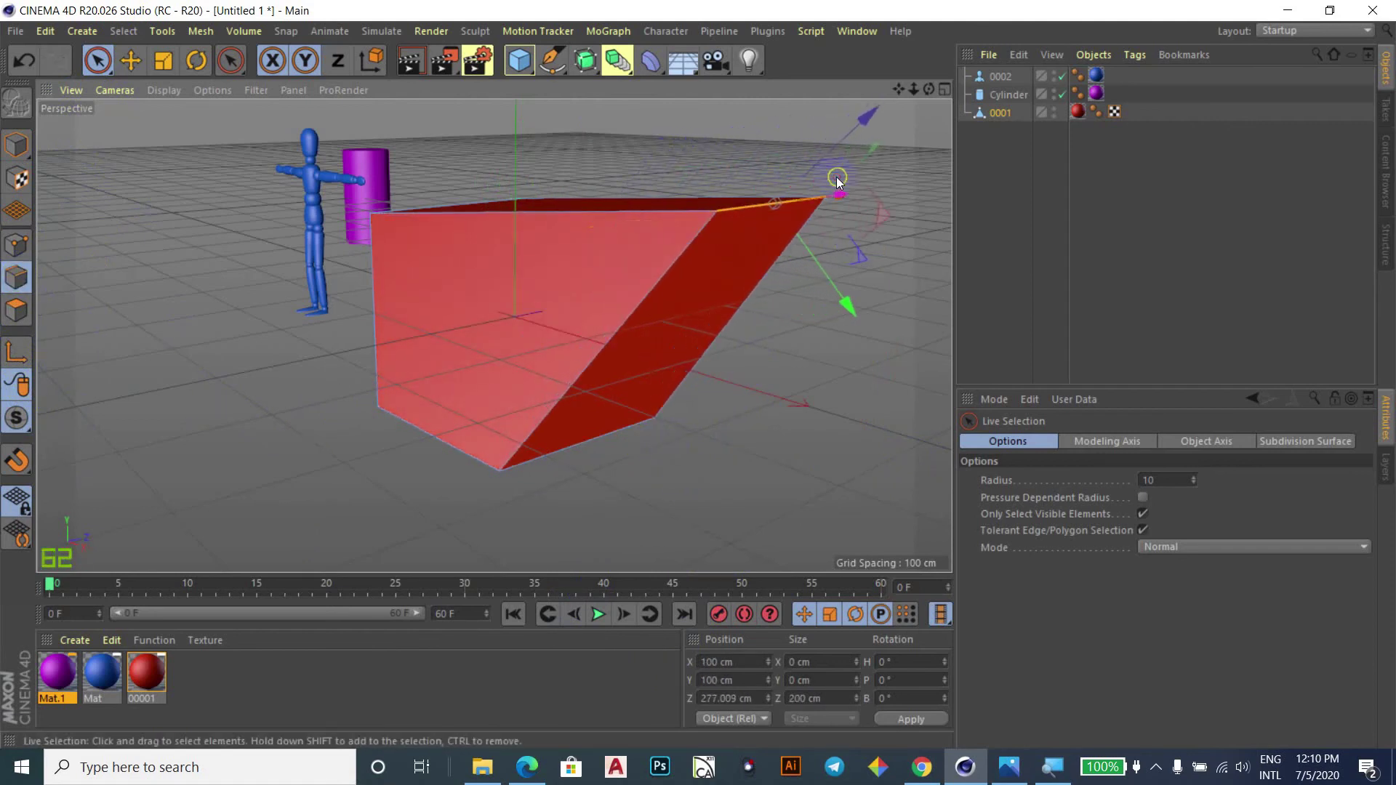
{"action": "key", "text": "ctrl+z"}
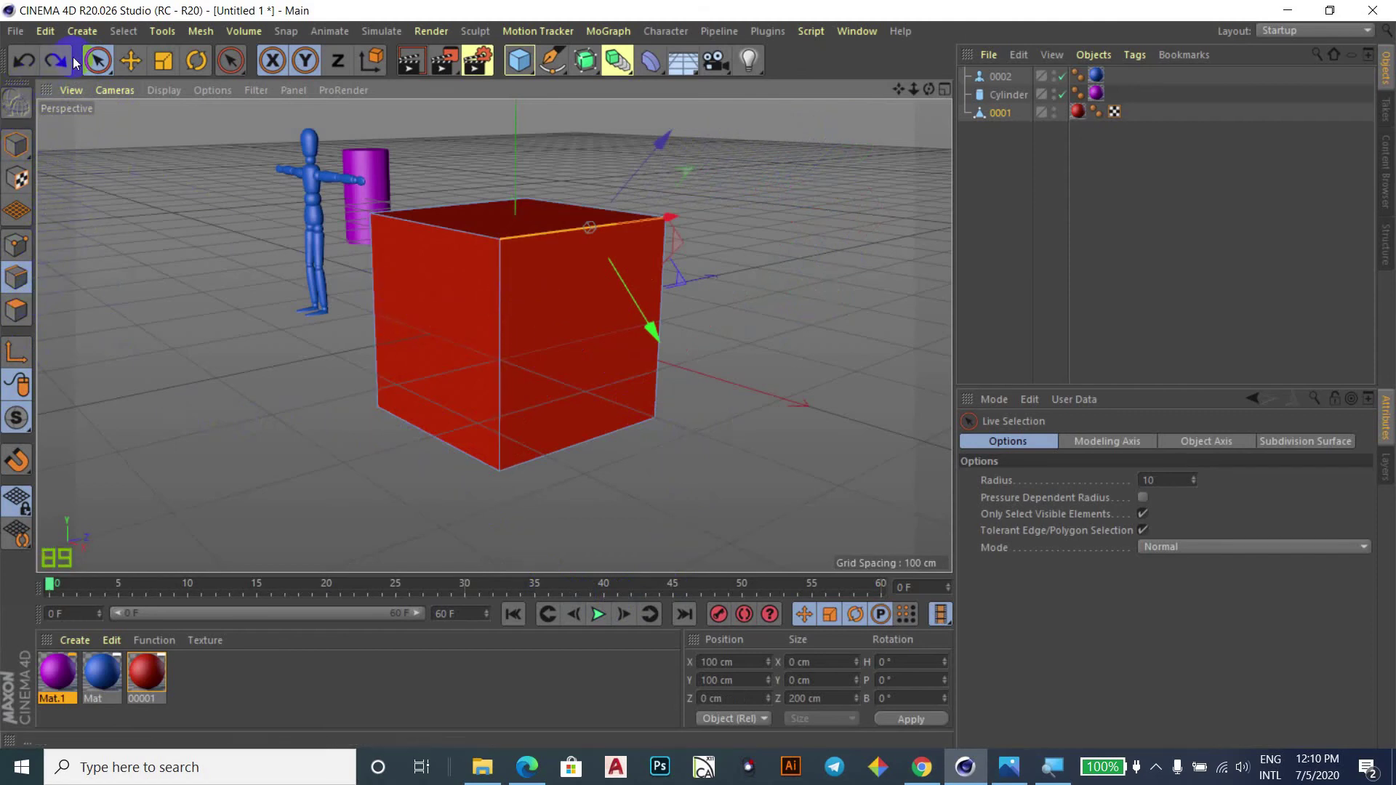
Clear the edge selection, return to Model mode, and move the cube along Z to 228.152 cm.
{"action": "left_click", "coordinate": [187, 376]}
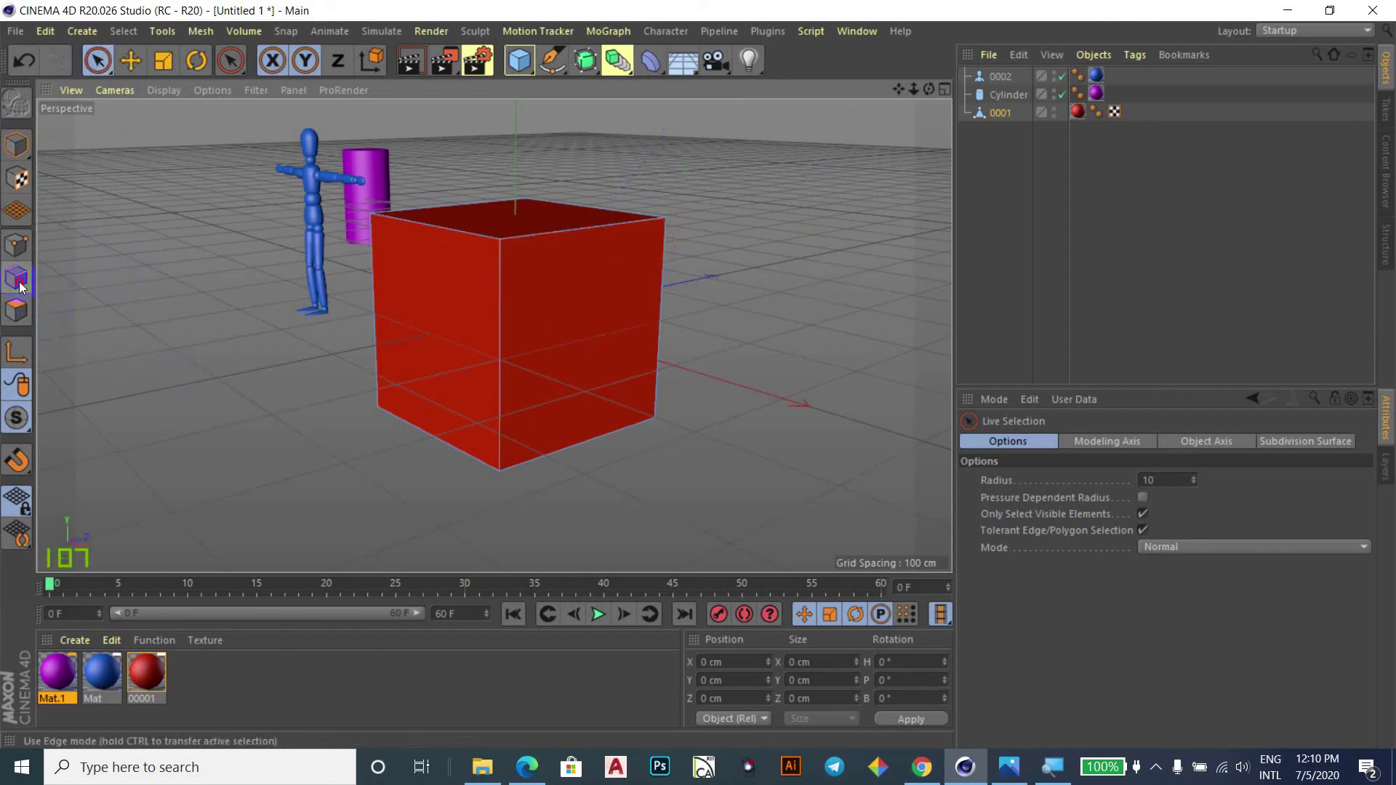
{"action": "left_click", "coordinate": [15, 152]}
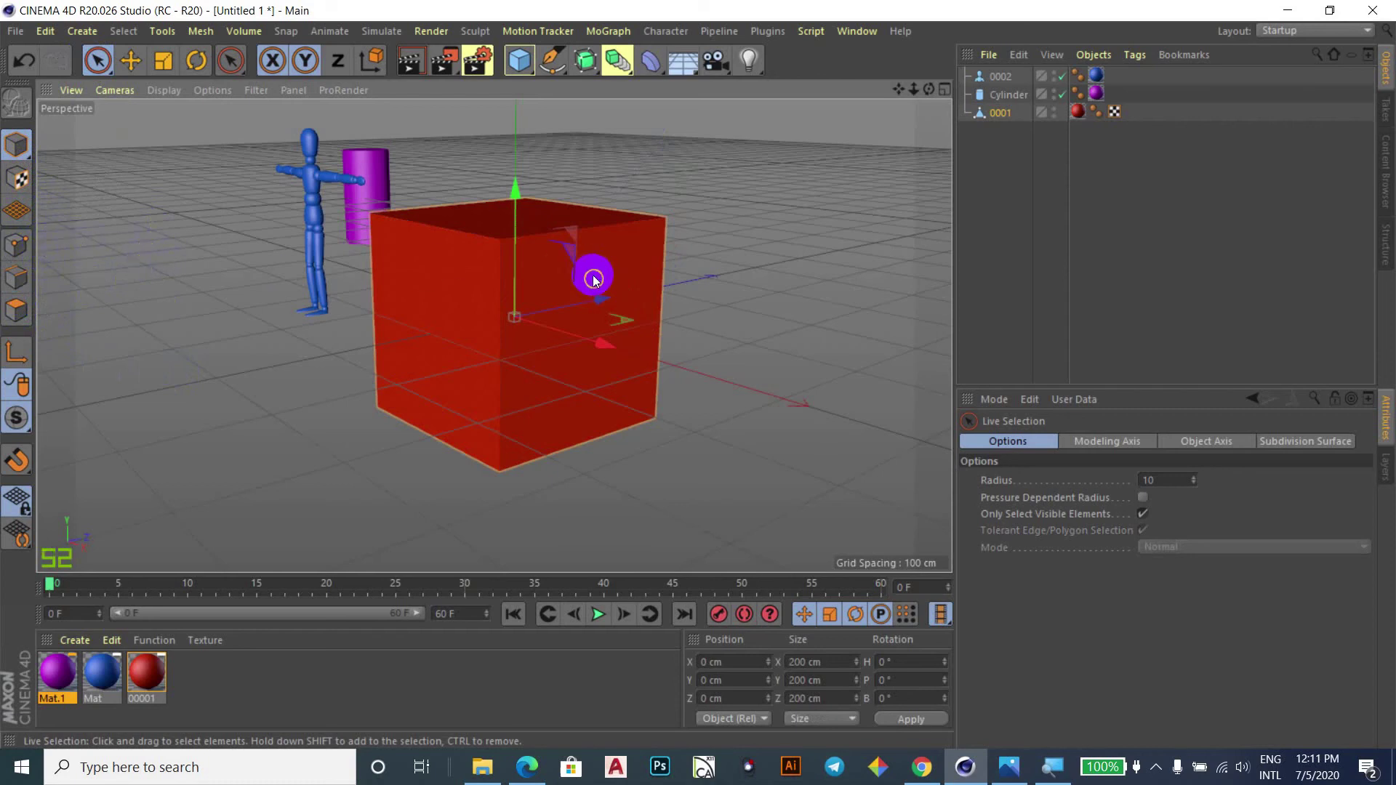
{"action": "mouse_move", "coordinate": [596, 300]}
{"action": "left_mouse_down"}
{"action": "mouse_move", "coordinate": [689, 380]}
{"action": "mouse_move", "coordinate": [753, 344]}
{"action": "left_mouse_up"}
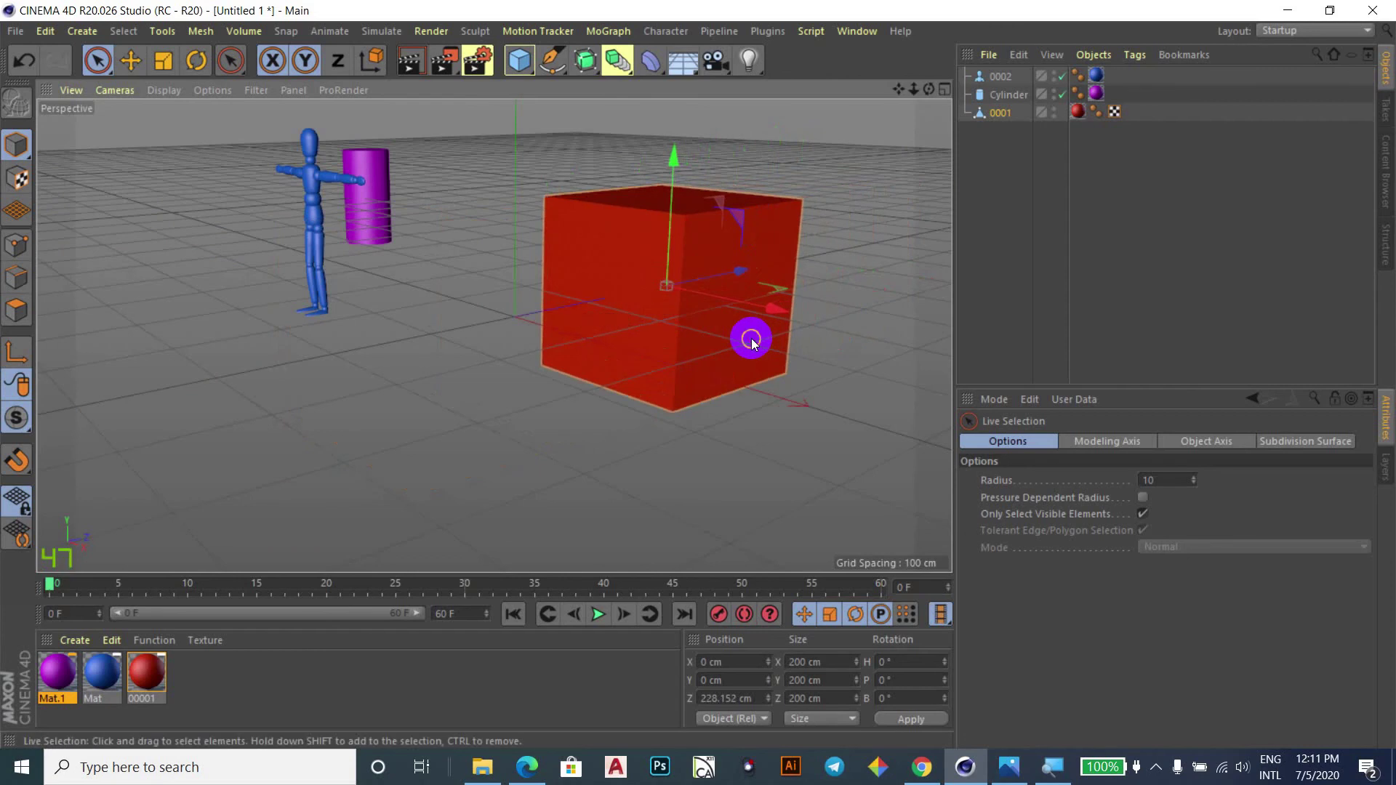
Undo the cube move, activate Move, check the shortcuts sheet, then drag the cube along Z.
{"action": "key", "text": "ctrl+z"}
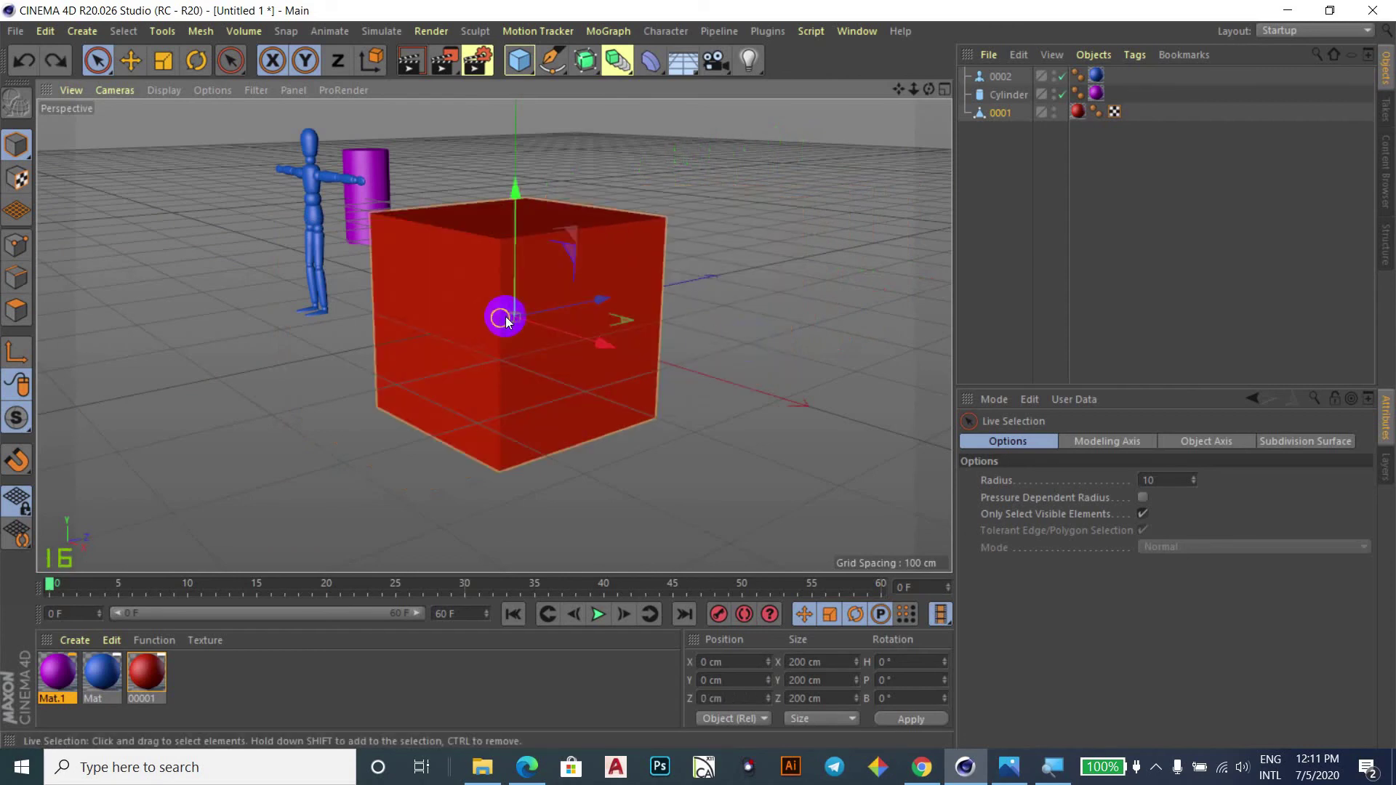
{"action": "left_click", "coordinate": [130, 61]}
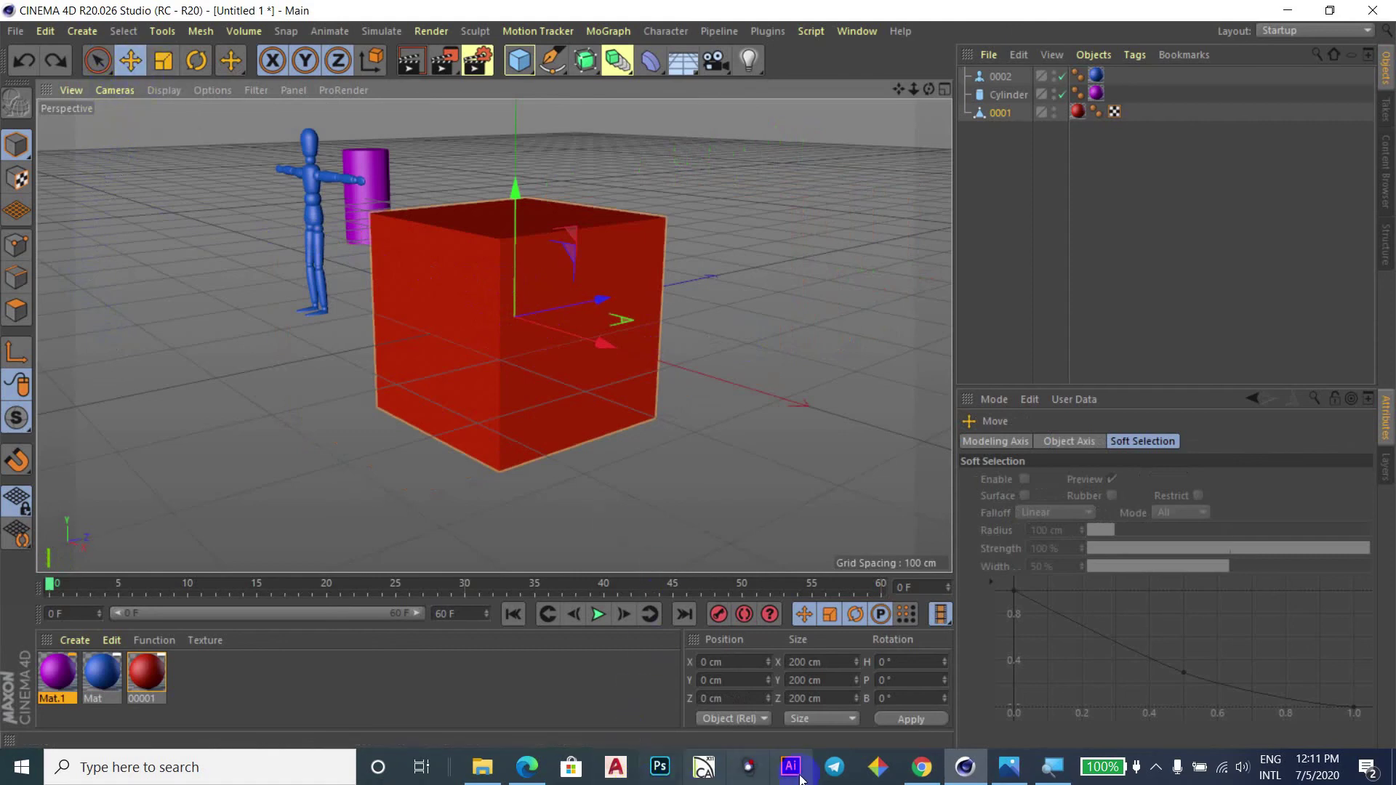
{"action": "left_click", "coordinate": [1004, 771]}
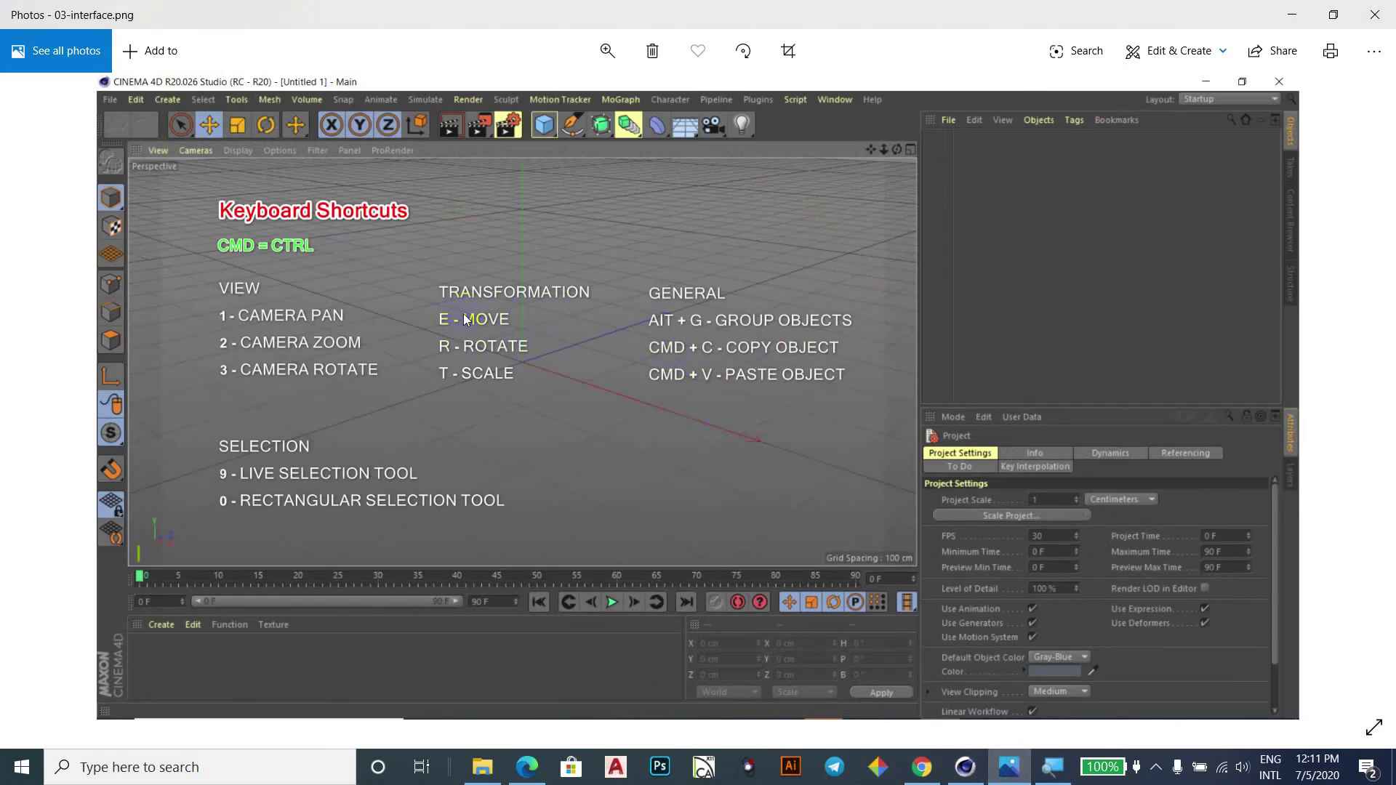
{"action": "left_click", "coordinate": [972, 765]}
{"action": "mouse_move", "coordinate": [606, 299]}
{"action": "left_mouse_down"}
{"action": "mouse_move", "coordinate": [833, 209]}
{"action": "mouse_move", "coordinate": [582, 361]}
{"action": "left_mouse_up"}
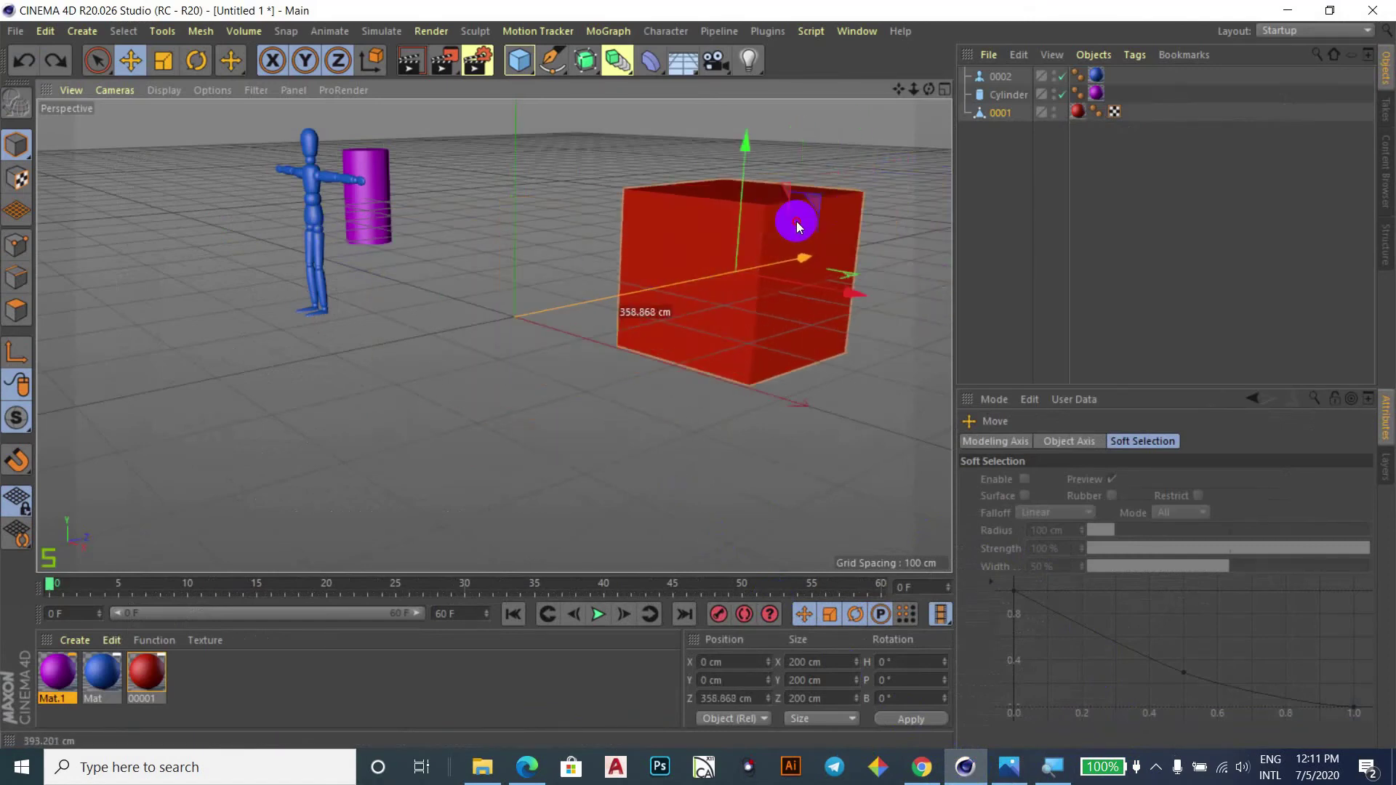
Show the cube's coordinates, undoing the Z drag and a trial X slide.
{"action": "left_click", "coordinate": [517, 299]}
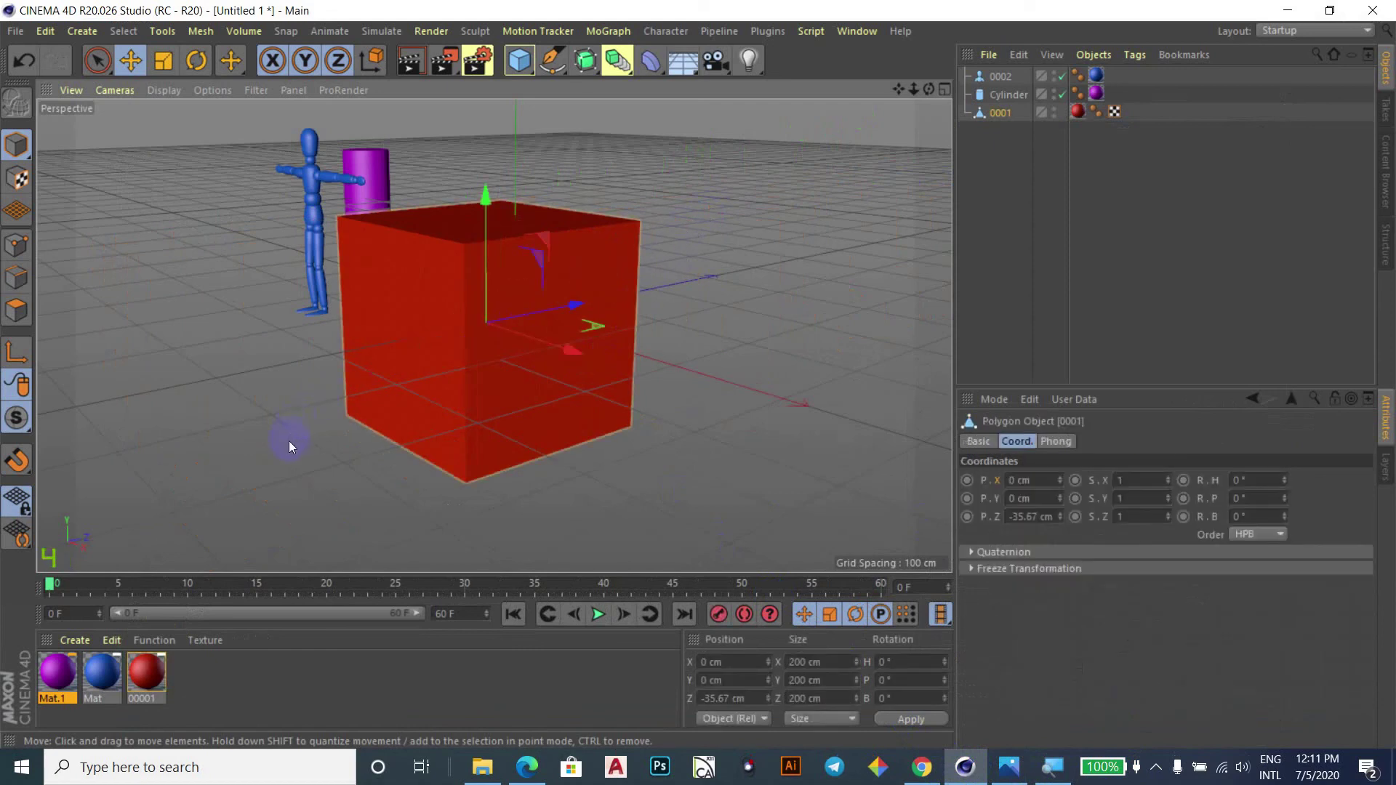
{"action": "key", "text": "ctrl+z"}
{"action": "key", "text": "ctrl+z"}
{"action": "key", "text": "ctrl+z"}
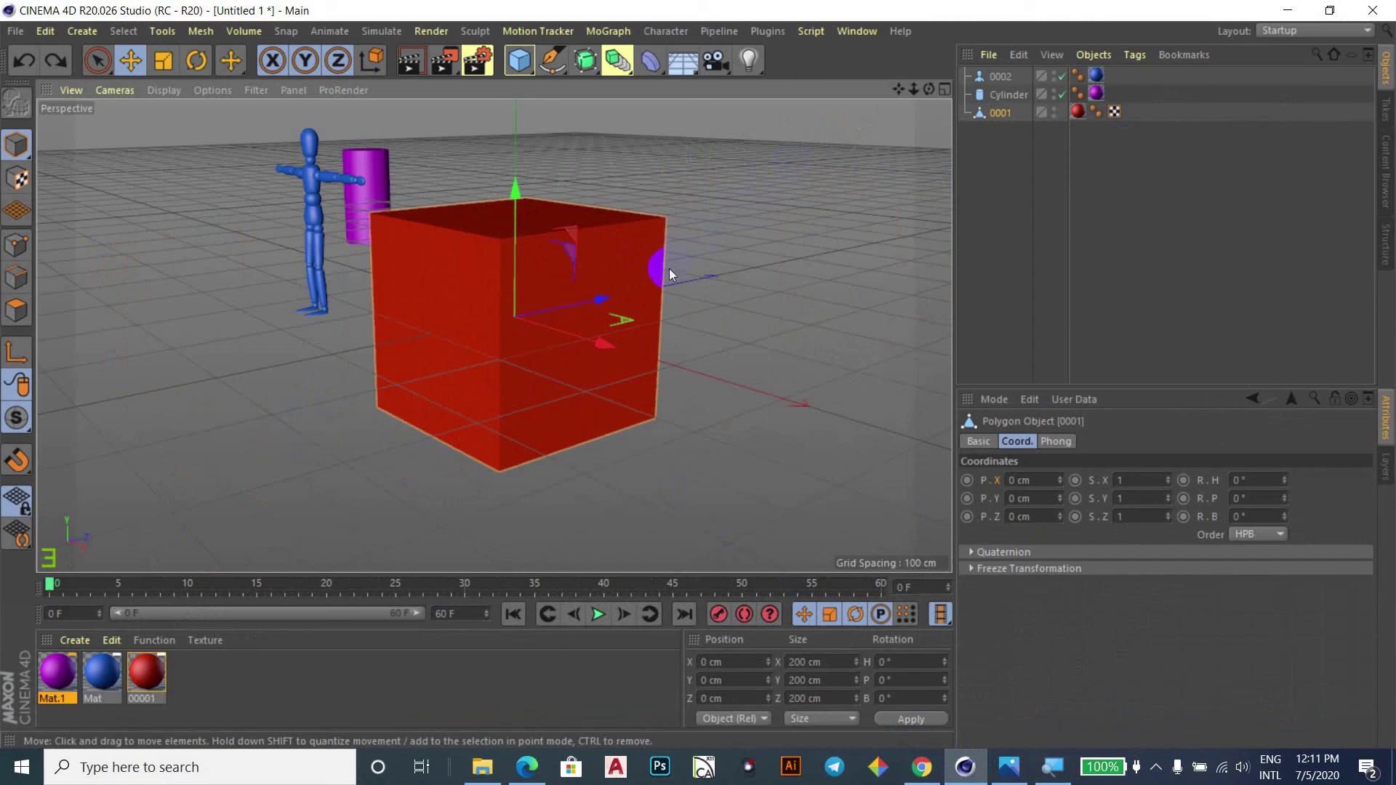
{"action": "left_click_drag", "start_coordinate": [605, 348], "coordinate": [630, 374]}
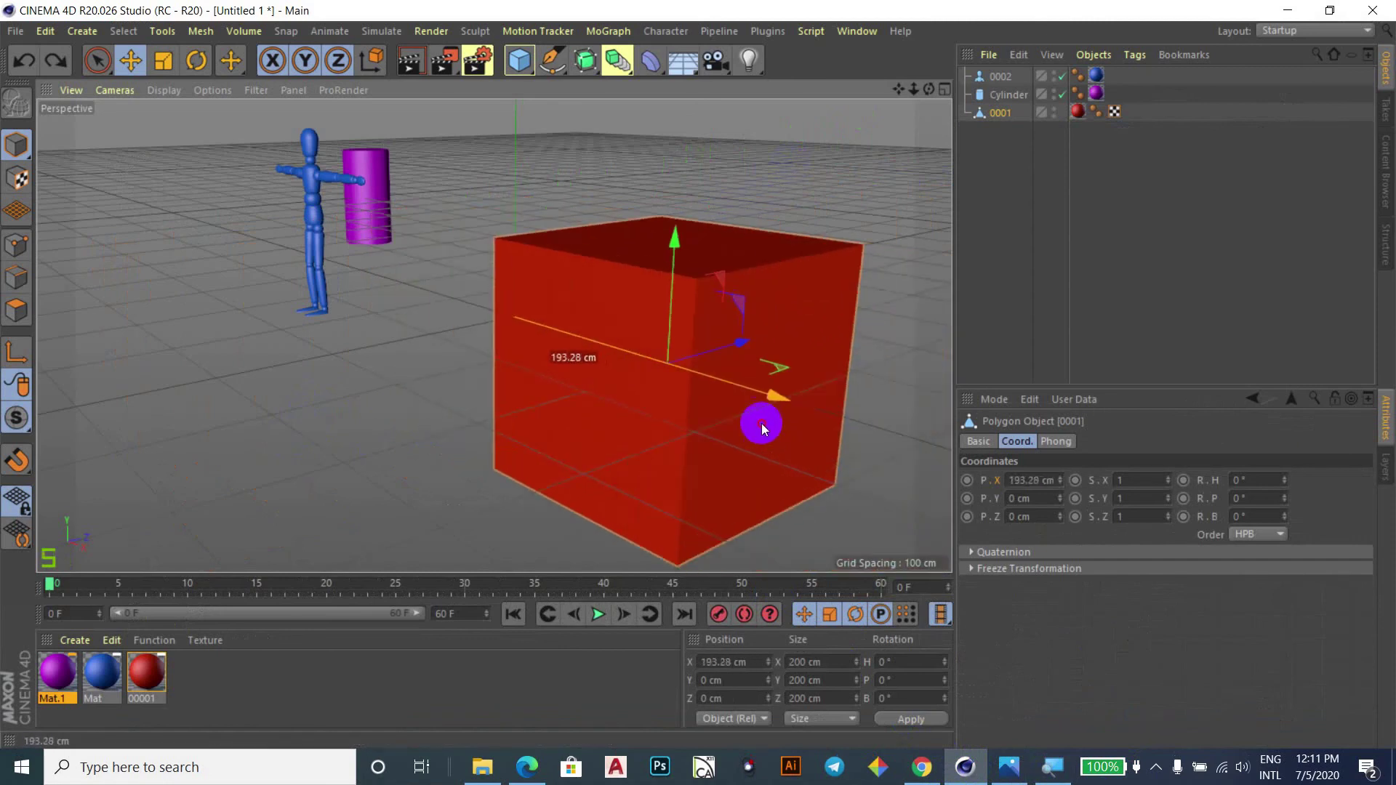
{"action": "key", "text": "ctrl+z"}
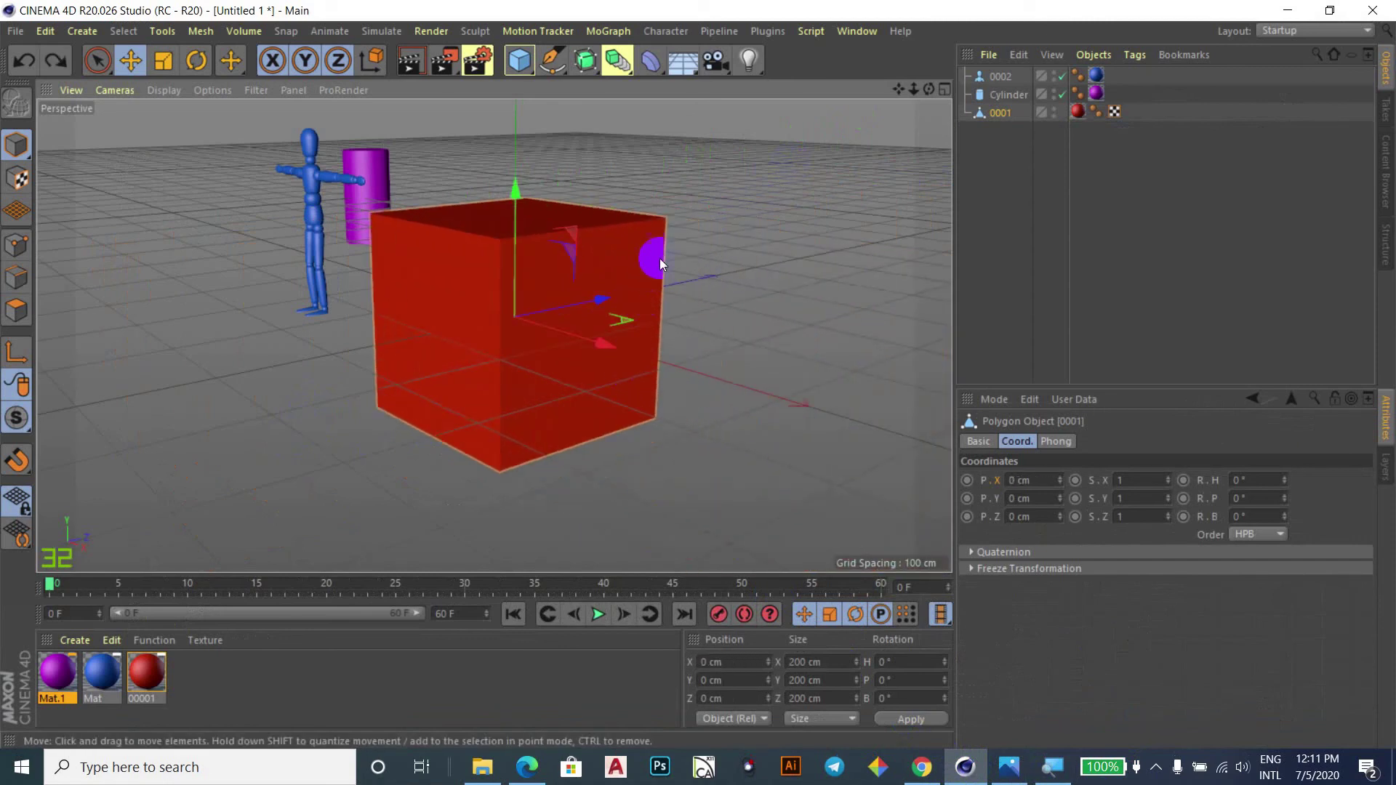
Try free and upward moves of the cube, undoing each so it returns to 0, 0, 0.
{"action": "mouse_move", "coordinate": [601, 275]}
{"action": "left_mouse_down"}
{"action": "mouse_move", "coordinate": [347, 459]}
{"action": "mouse_move", "coordinate": [536, 211]}
{"action": "mouse_move", "coordinate": [771, 205]}
{"action": "mouse_move", "coordinate": [826, 299]}
{"action": "mouse_move", "coordinate": [680, 365]}
{"action": "mouse_move", "coordinate": [608, 352]}
{"action": "mouse_move", "coordinate": [624, 290]}
{"action": "mouse_move", "coordinate": [749, 233]}
{"action": "left_mouse_up"}
{"action": "key", "text": "ctrl+z"}
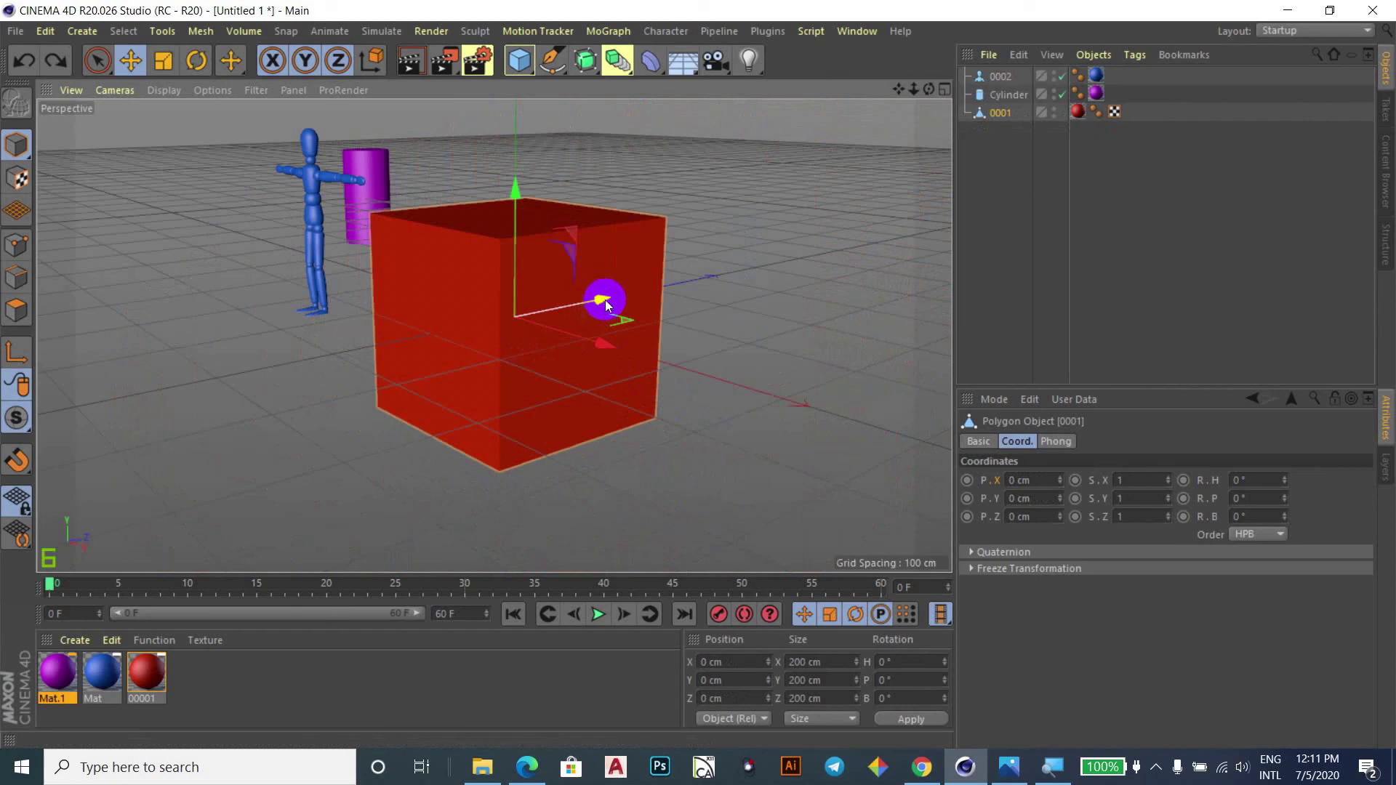
{"action": "left_click_drag", "start_coordinate": [572, 232], "coordinate": [695, 214]}
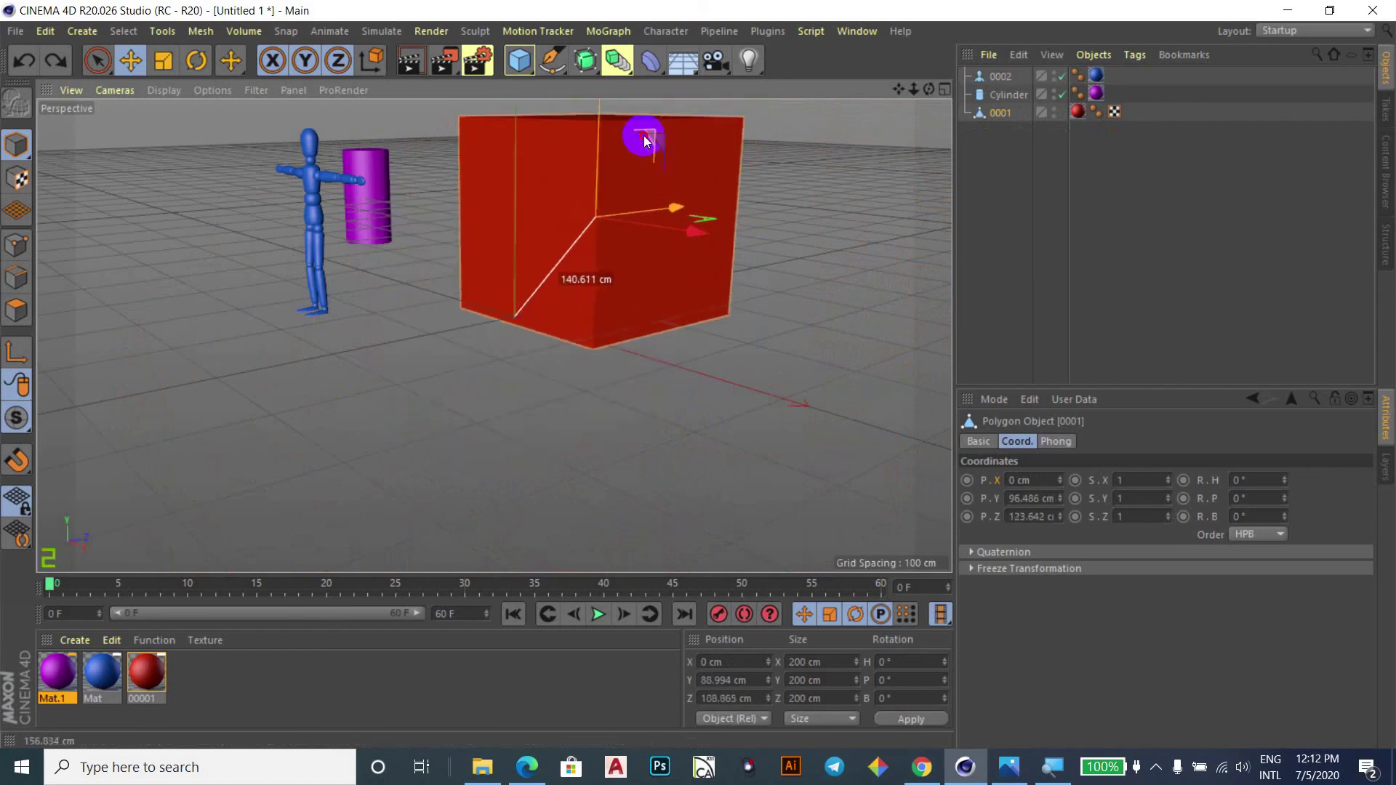
{"action": "left_click_drag", "start_coordinate": [695, 214], "coordinate": [693, 214]}
{"action": "key", "text": "ctrl+z"}
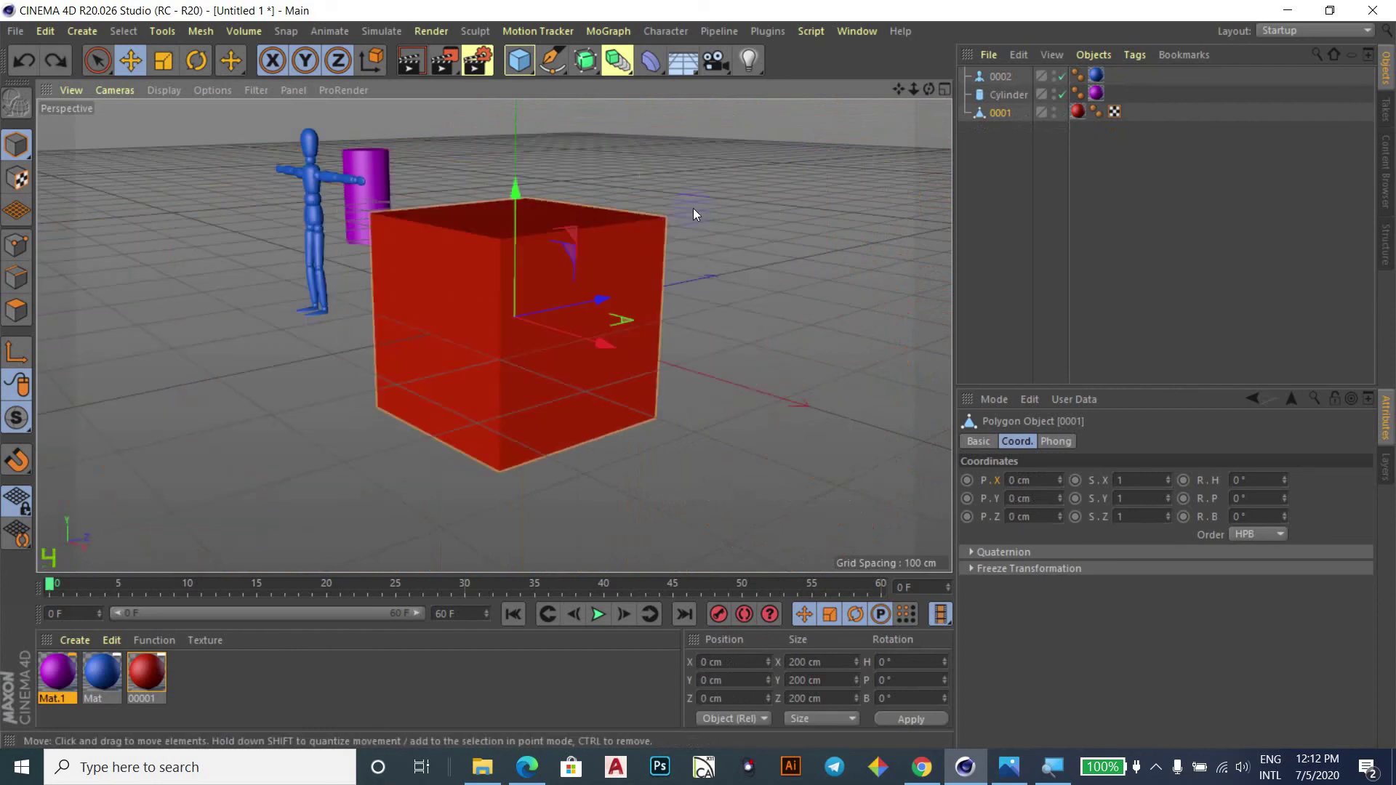
{"action": "left_click", "coordinate": [169, 65]}
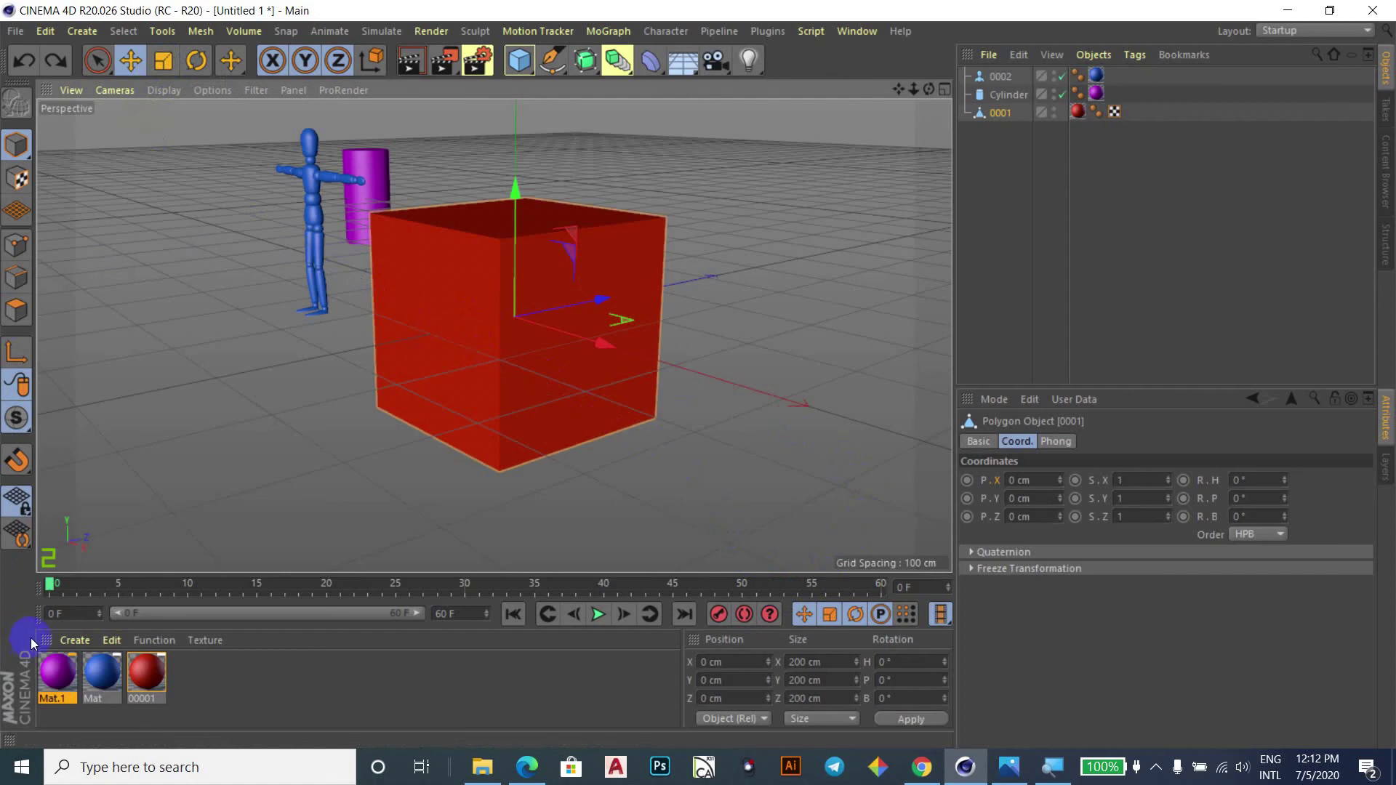
{"action": "key", "text": "t"}
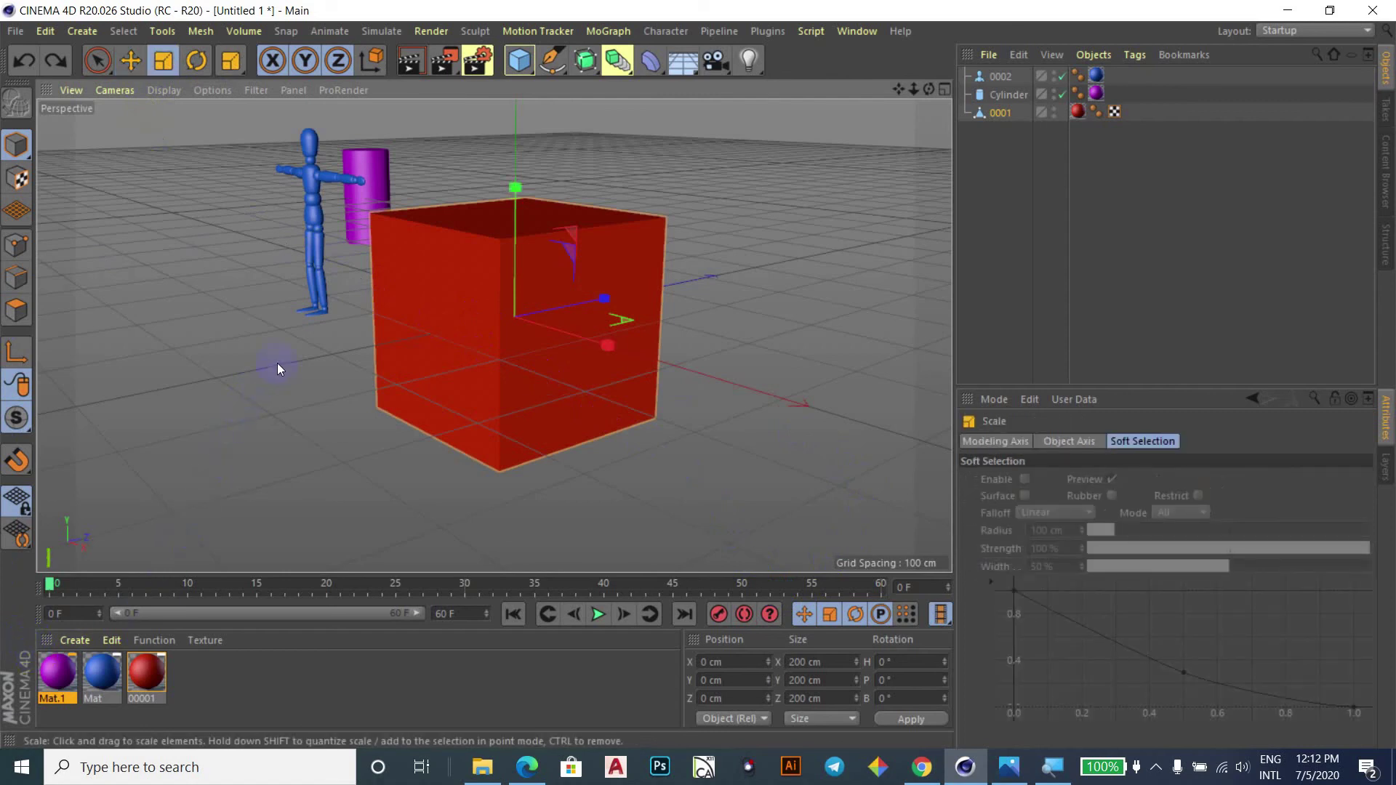
{"action": "left_click_drag", "start_coordinate": [604, 298], "coordinate": [602, 302]}
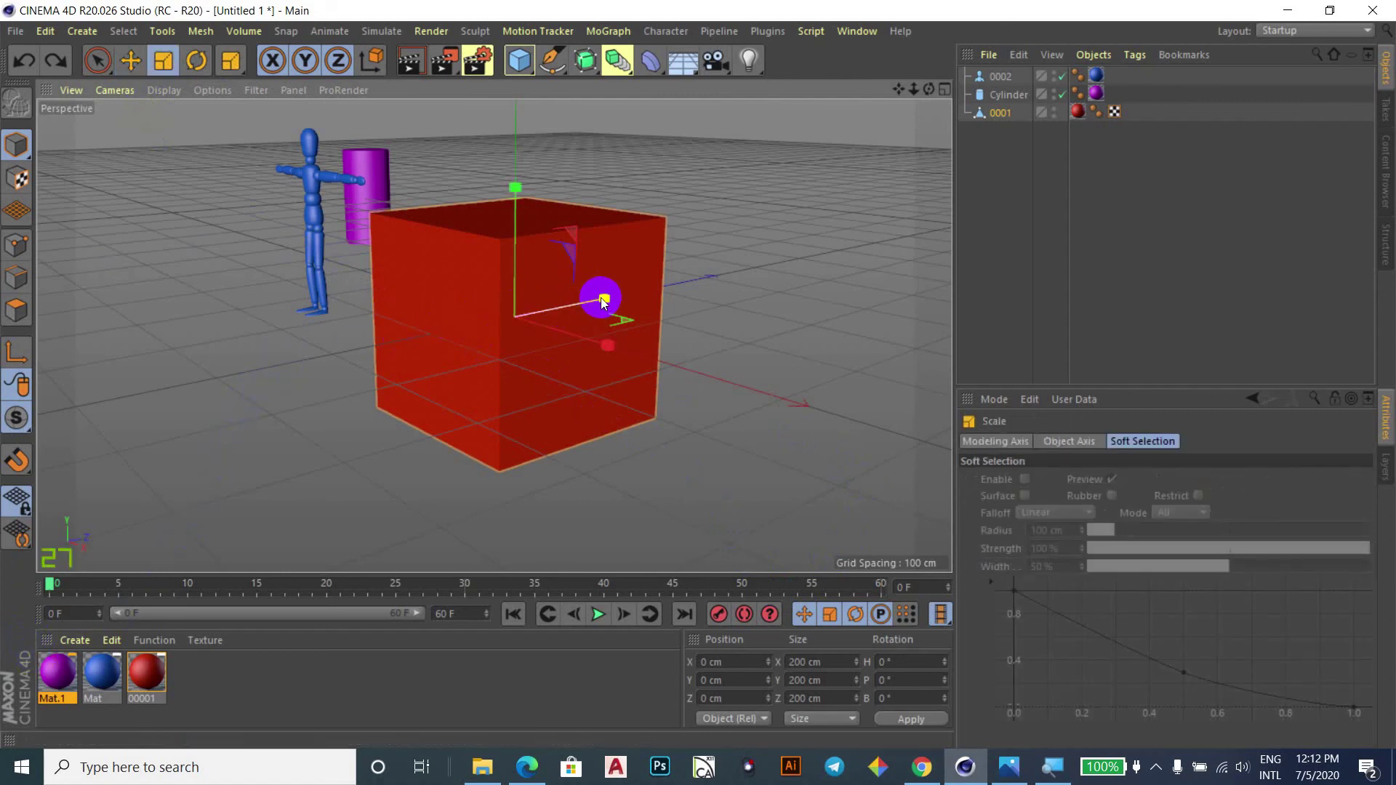
{"action": "left_click", "coordinate": [608, 346]}
{"action": "mouse_move", "coordinate": [609, 350]}
{"action": "left_mouse_down"}
{"action": "mouse_move", "coordinate": [857, 434]}
{"action": "mouse_move", "coordinate": [669, 360]}
{"action": "left_mouse_up"}
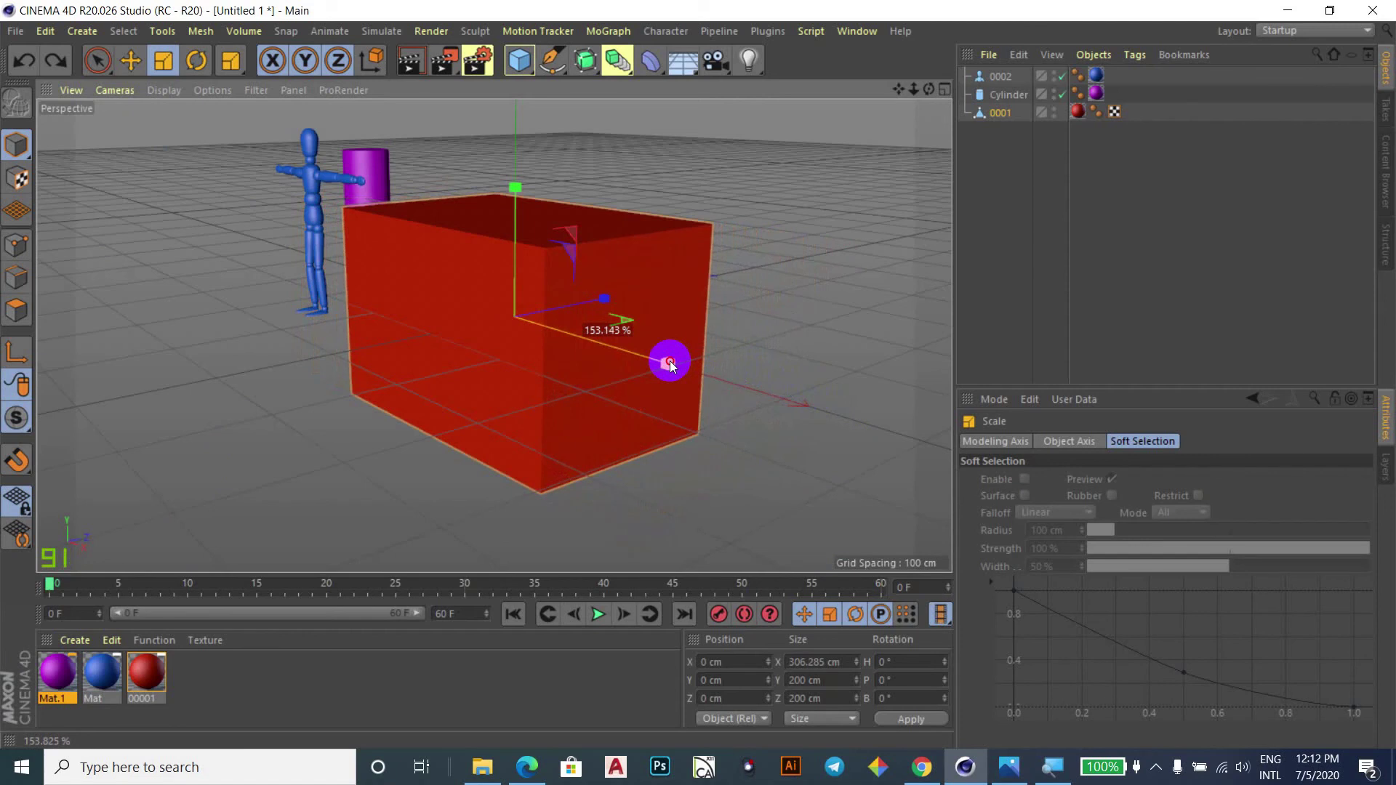
{"action": "left_click_drag", "start_coordinate": [670, 361], "coordinate": [670, 361]}
{"action": "key", "text": "ctrl+z"}
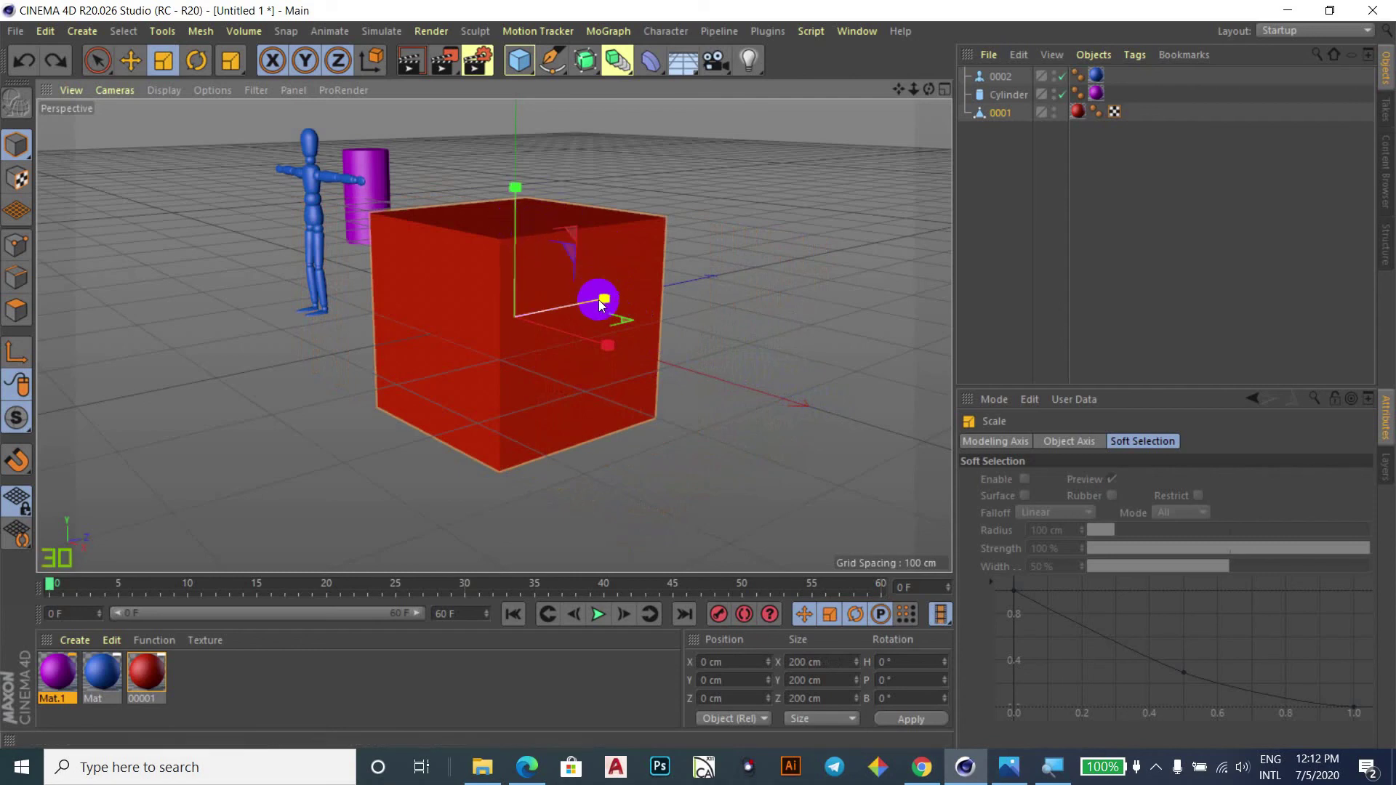
{"action": "mouse_move", "coordinate": [603, 299]}
{"action": "left_mouse_down"}
{"action": "mouse_move", "coordinate": [887, 222]}
{"action": "mouse_move", "coordinate": [614, 280]}
{"action": "left_mouse_up"}
{"action": "key", "text": "ctrl+z"}
{"action": "left_click_drag", "start_coordinate": [515, 189], "coordinate": [512, 157]}
{"action": "key", "text": "ctrl+z"}
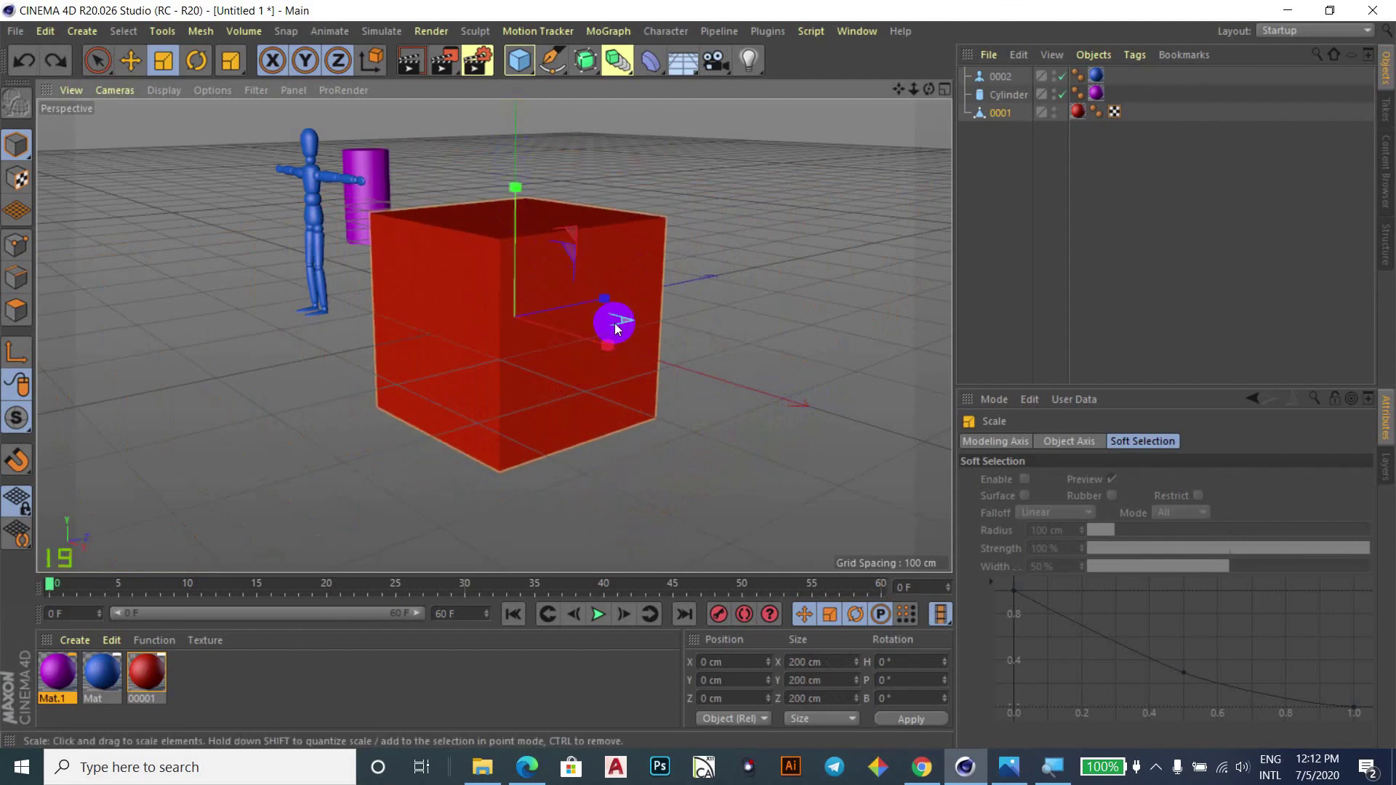
{"action": "mouse_move", "coordinate": [623, 321]}
{"action": "left_mouse_down"}
{"action": "mouse_move", "coordinate": [665, 324]}
{"action": "mouse_move", "coordinate": [711, 381]}
{"action": "mouse_move", "coordinate": [682, 374]}
{"action": "mouse_move", "coordinate": [872, 524]}
{"action": "mouse_move", "coordinate": [735, 523]}
{"action": "mouse_move", "coordinate": [698, 374]}
{"action": "left_mouse_up"}
{"action": "key", "text": "ctrl+z"}
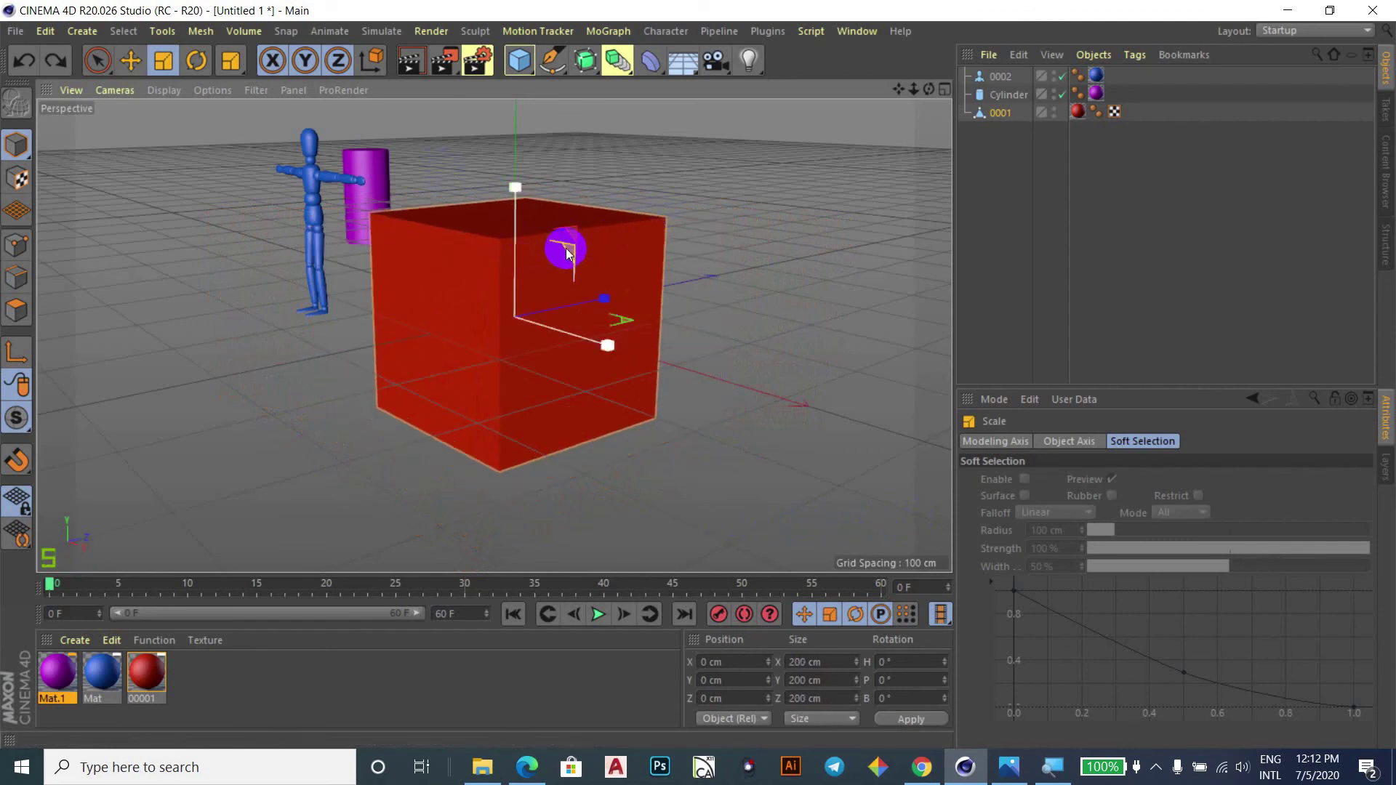
{"action": "mouse_move", "coordinate": [568, 251]}
{"action": "left_mouse_down"}
{"action": "mouse_move", "coordinate": [633, 182]}
{"action": "mouse_move", "coordinate": [582, 272]}
{"action": "mouse_move", "coordinate": [626, 195]}
{"action": "mouse_move", "coordinate": [599, 245]}
{"action": "left_mouse_up"}
{"action": "key", "text": "ctrl+z"}
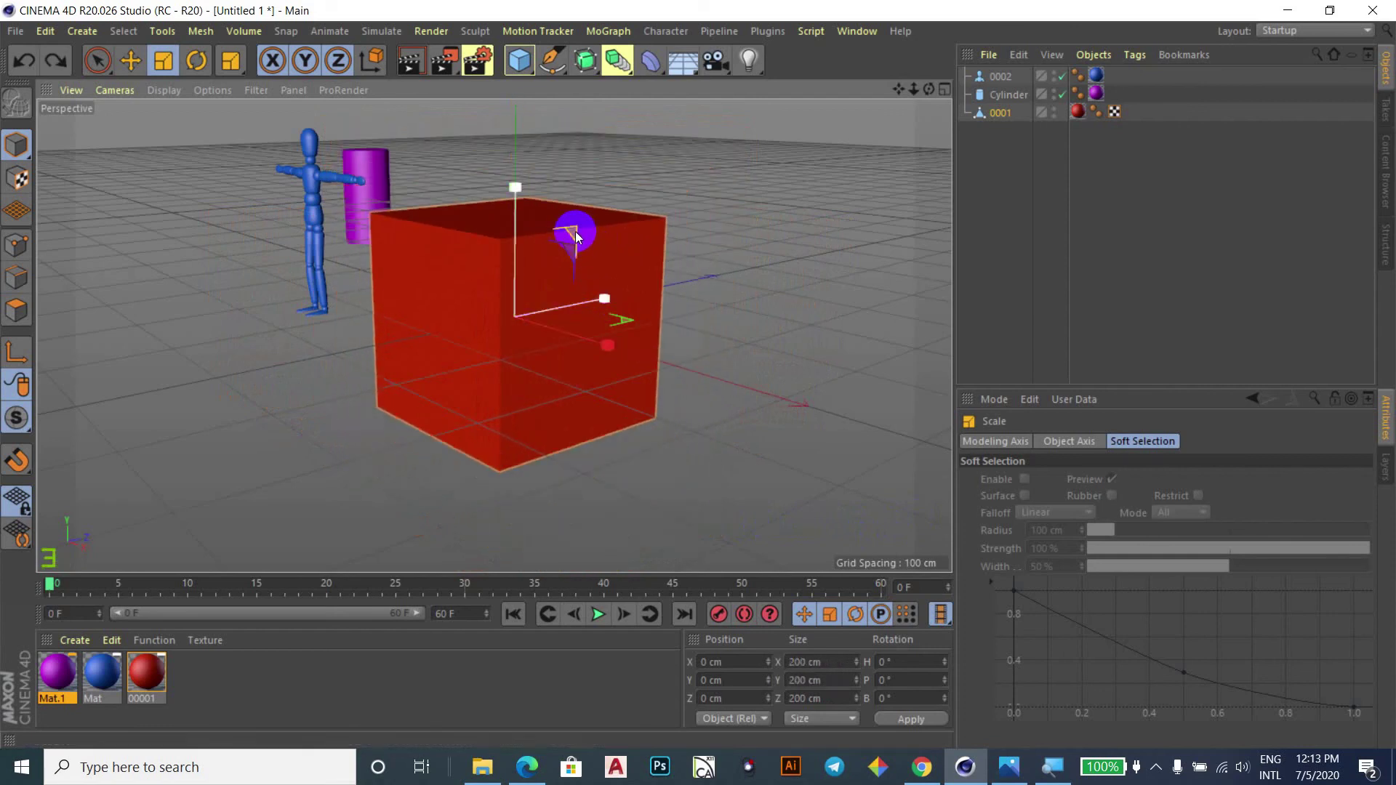
{"action": "mouse_move", "coordinate": [575, 231]}
{"action": "left_mouse_down"}
{"action": "mouse_move", "coordinate": [651, 130]}
{"action": "mouse_move", "coordinate": [573, 226]}
{"action": "mouse_move", "coordinate": [623, 143]}
{"action": "mouse_move", "coordinate": [601, 202]}
{"action": "mouse_move", "coordinate": [571, 228]}
{"action": "mouse_move", "coordinate": [611, 195]}
{"action": "left_mouse_up"}
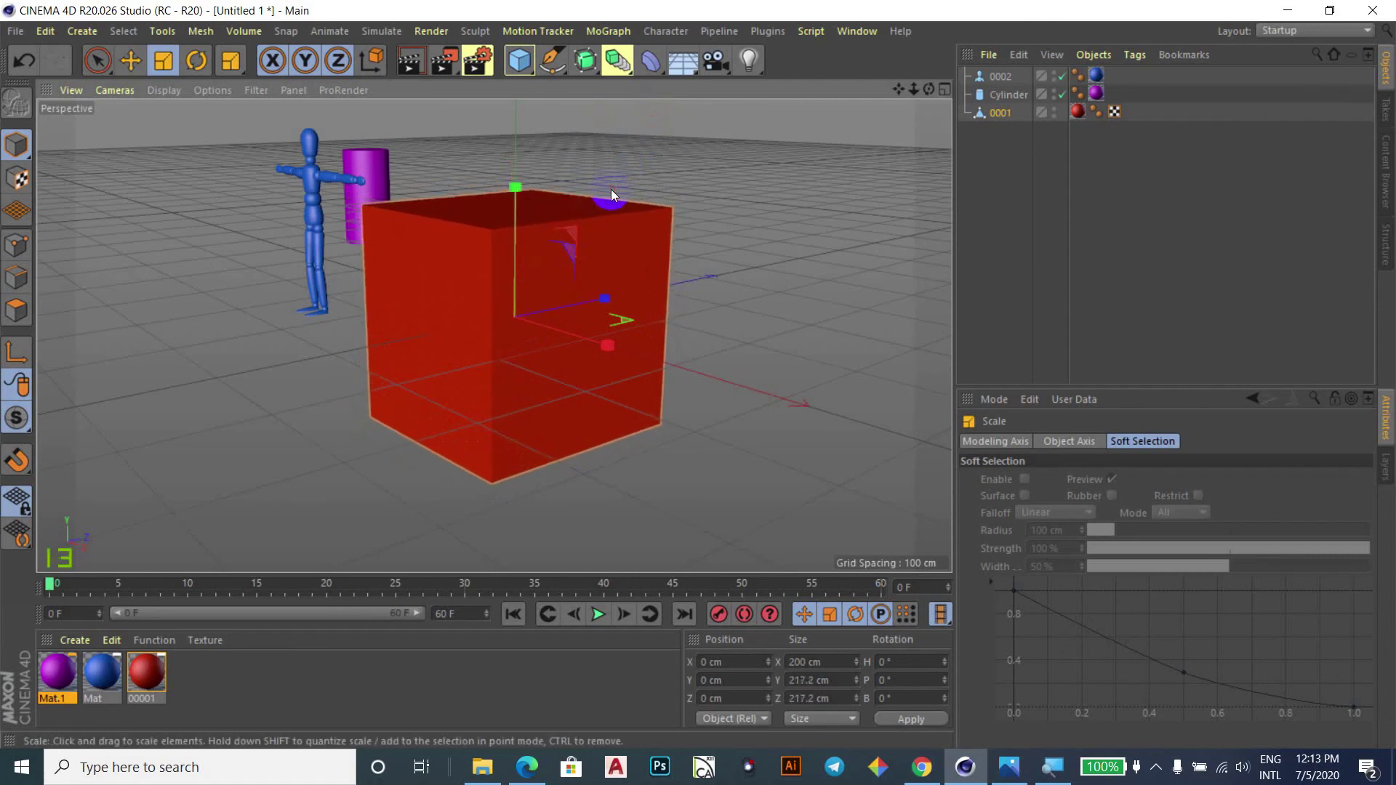
{"action": "key", "text": "ctrl+z"}
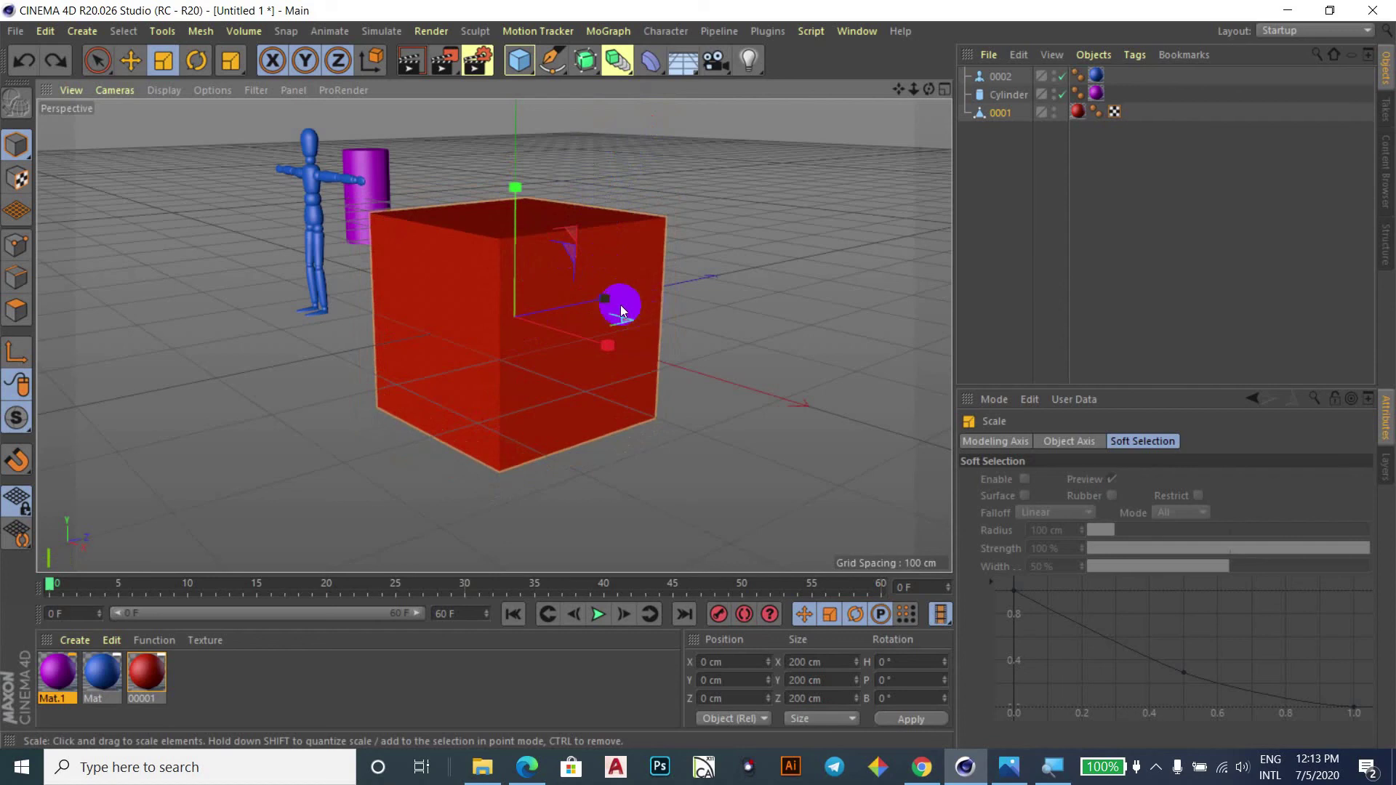
{"action": "mouse_move", "coordinate": [541, 287]}
{"action": "left_mouse_down"}
{"action": "mouse_move", "coordinate": [600, 249]}
{"action": "mouse_move", "coordinate": [945, 144]}
{"action": "mouse_move", "coordinate": [499, 336]}
{"action": "mouse_move", "coordinate": [779, 212]}
{"action": "mouse_move", "coordinate": [685, 299]}
{"action": "mouse_move", "coordinate": [444, 440]}
{"action": "mouse_move", "coordinate": [707, 233]}
{"action": "left_mouse_up"}
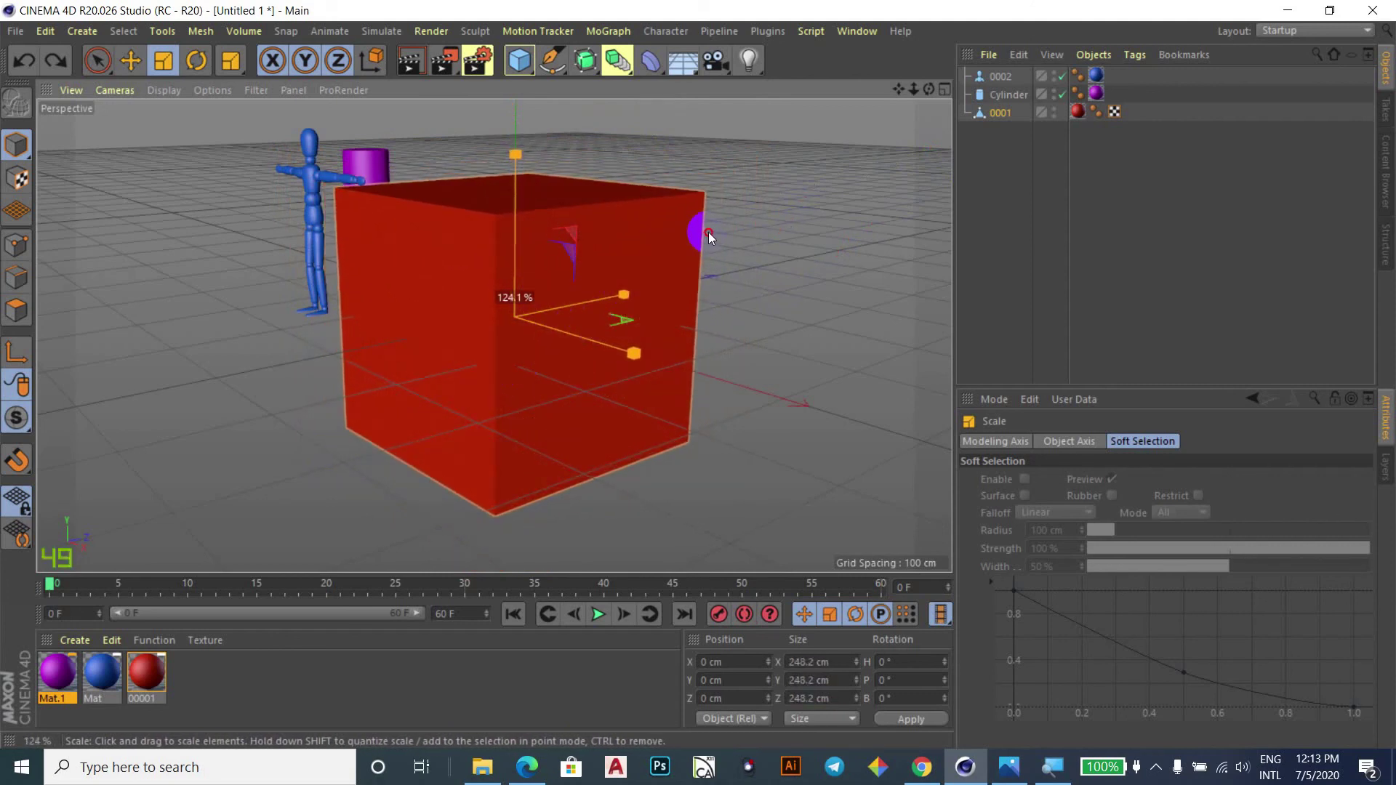
{"action": "left_click_drag", "start_coordinate": [709, 233], "coordinate": [708, 233]}
{"action": "key", "text": "ctrl+z"}
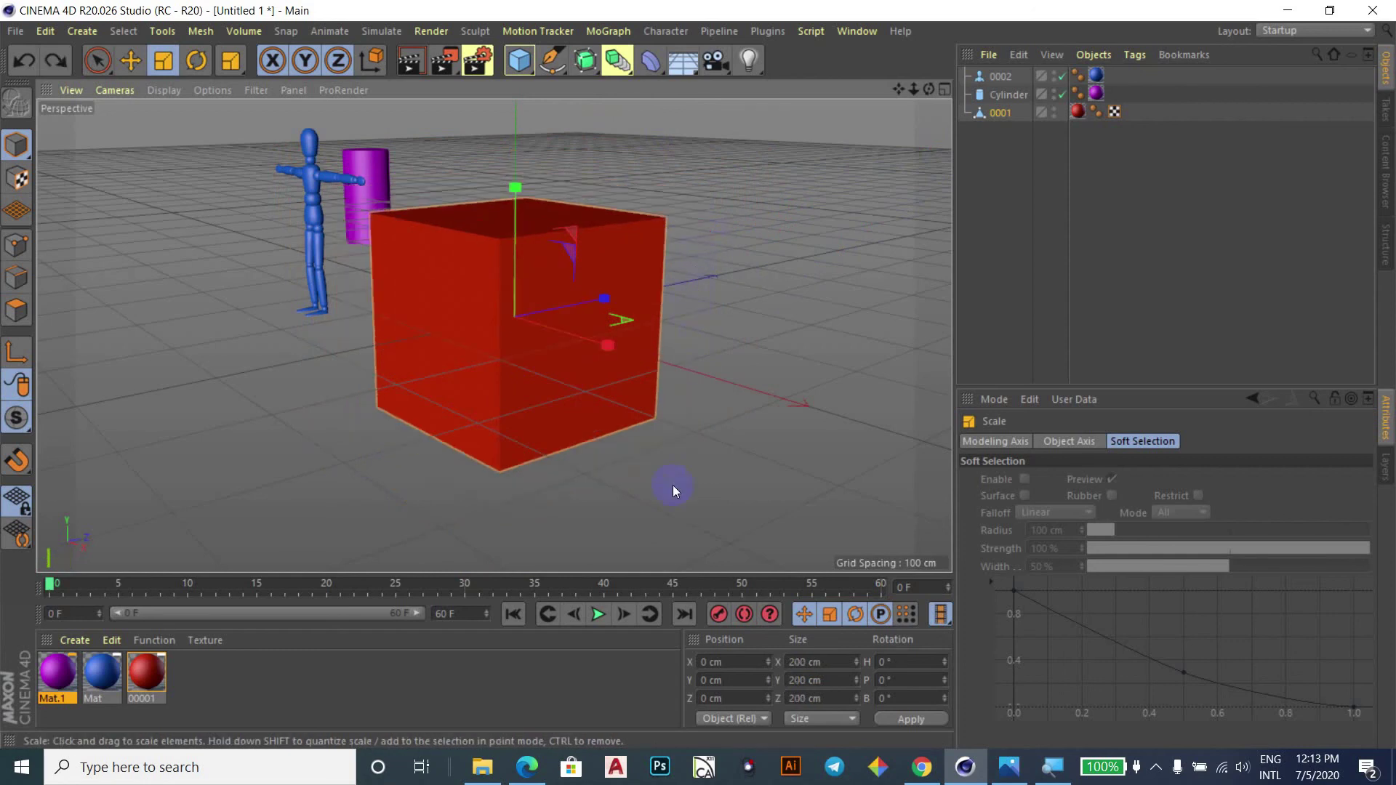
{"action": "mouse_move", "coordinate": [701, 311]}
{"action": "left_mouse_down"}
{"action": "mouse_move", "coordinate": [904, 194]}
{"action": "mouse_move", "coordinate": [918, 190]}
{"action": "mouse_move", "coordinate": [916, 206]}
{"action": "left_mouse_up"}
{"action": "key", "text": "ctrl+z"}
{"action": "left_click", "coordinate": [197, 61]}
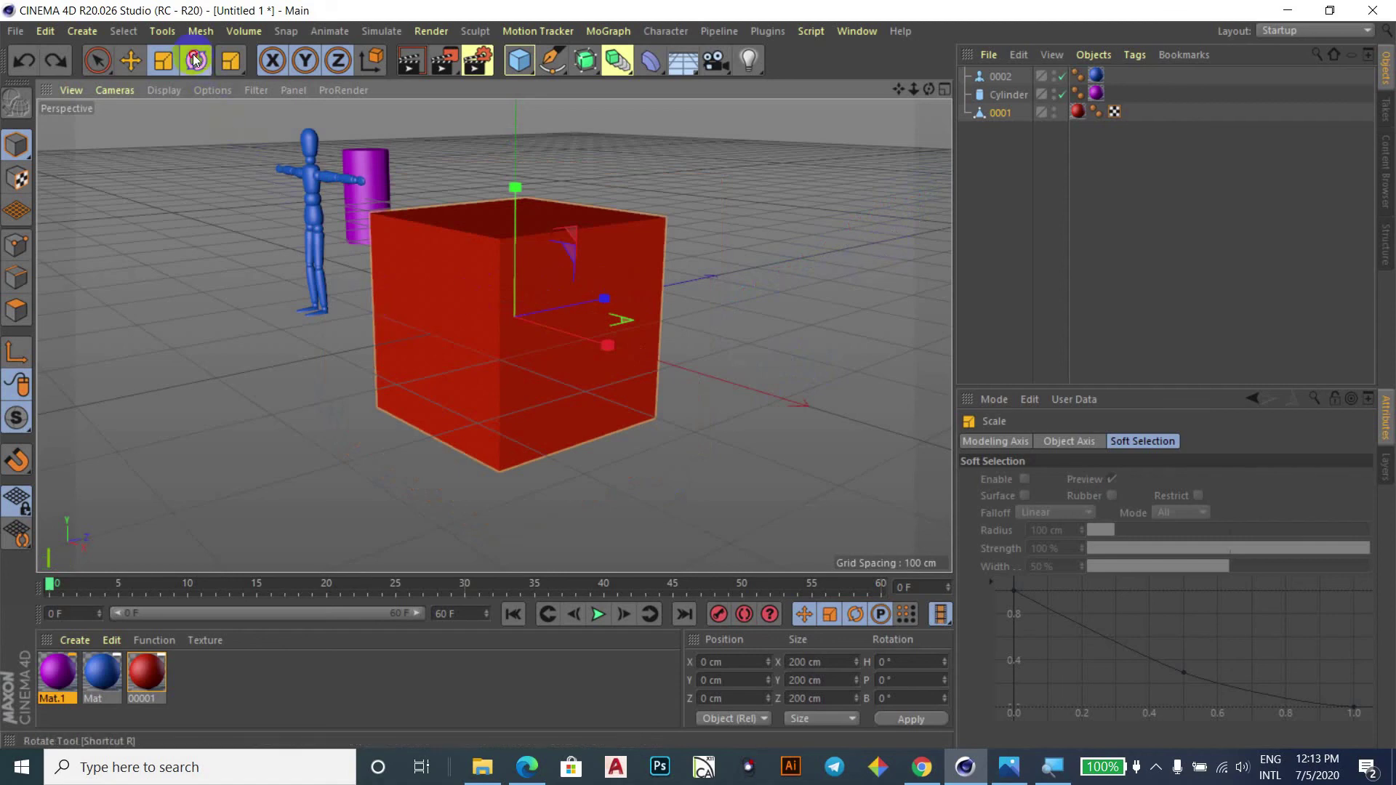
Try bank, heading and pitch rotations of the cube (up to about 117°), undoing each.
{"action": "mouse_move", "coordinate": [548, 292]}
{"action": "left_mouse_down"}
{"action": "mouse_move", "coordinate": [552, 272]}
{"action": "mouse_move", "coordinate": [627, 437]}
{"action": "mouse_move", "coordinate": [570, 303]}
{"action": "mouse_move", "coordinate": [538, 347]}
{"action": "mouse_move", "coordinate": [611, 345]}
{"action": "mouse_move", "coordinate": [613, 328]}
{"action": "left_mouse_up"}
{"action": "key", "text": "ctrl+z"}
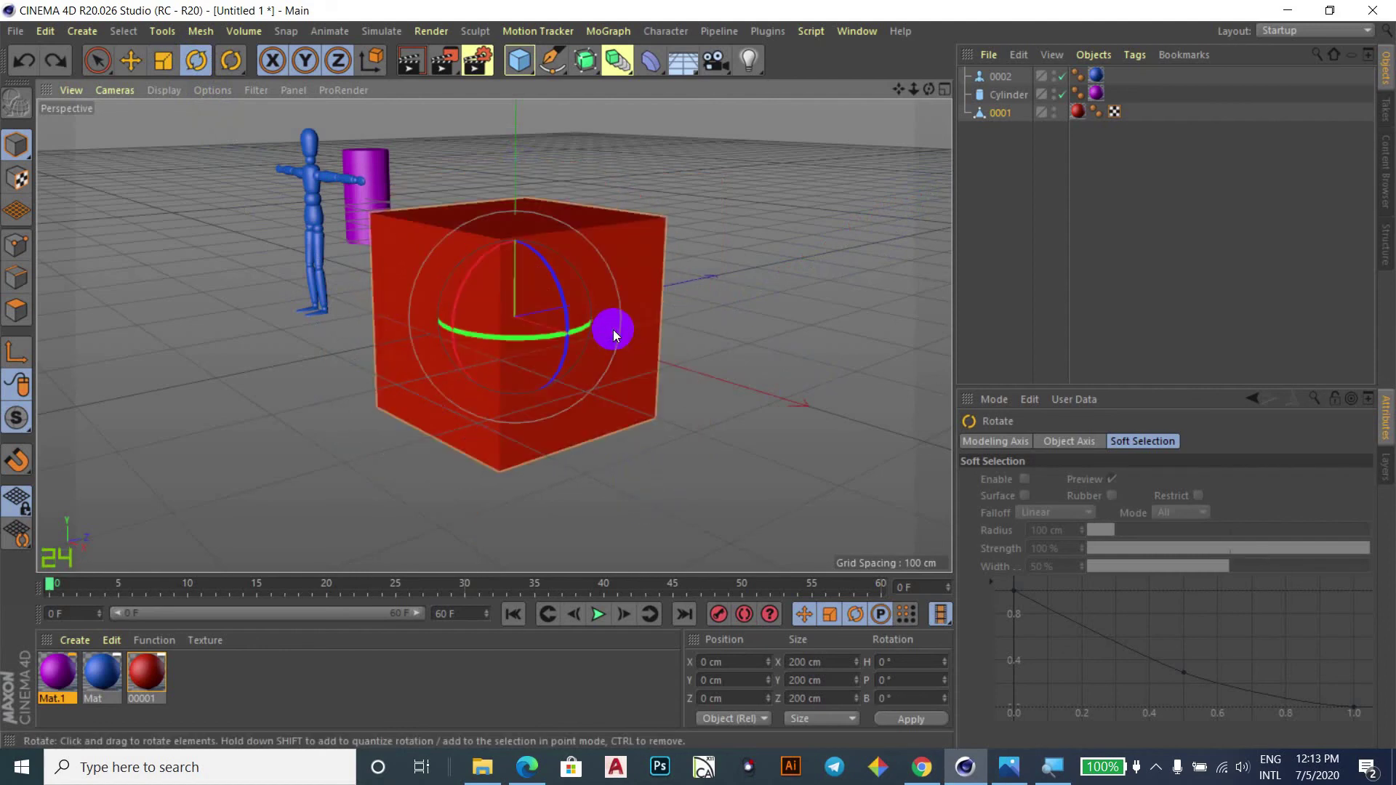
{"action": "mouse_move", "coordinate": [583, 338]}
{"action": "left_mouse_down"}
{"action": "mouse_move", "coordinate": [312, 386]}
{"action": "mouse_move", "coordinate": [434, 352]}
{"action": "mouse_move", "coordinate": [697, 376]}
{"action": "mouse_move", "coordinate": [187, 396]}
{"action": "mouse_move", "coordinate": [861, 312]}
{"action": "left_mouse_up"}
{"action": "key", "text": "ctrl+z"}
{"action": "left_click", "coordinate": [491, 259]}
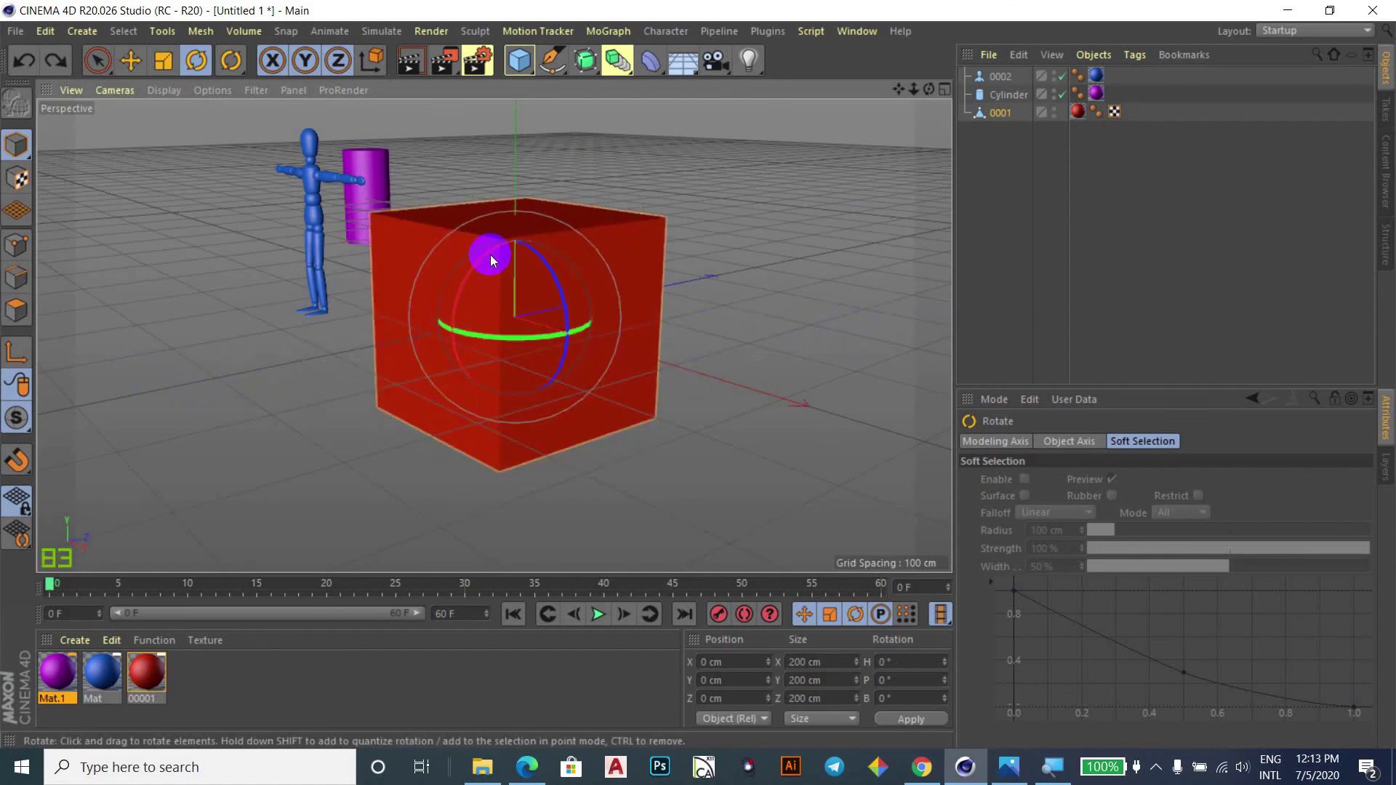
{"action": "left_click_drag", "start_coordinate": [493, 259], "coordinate": [412, 417]}
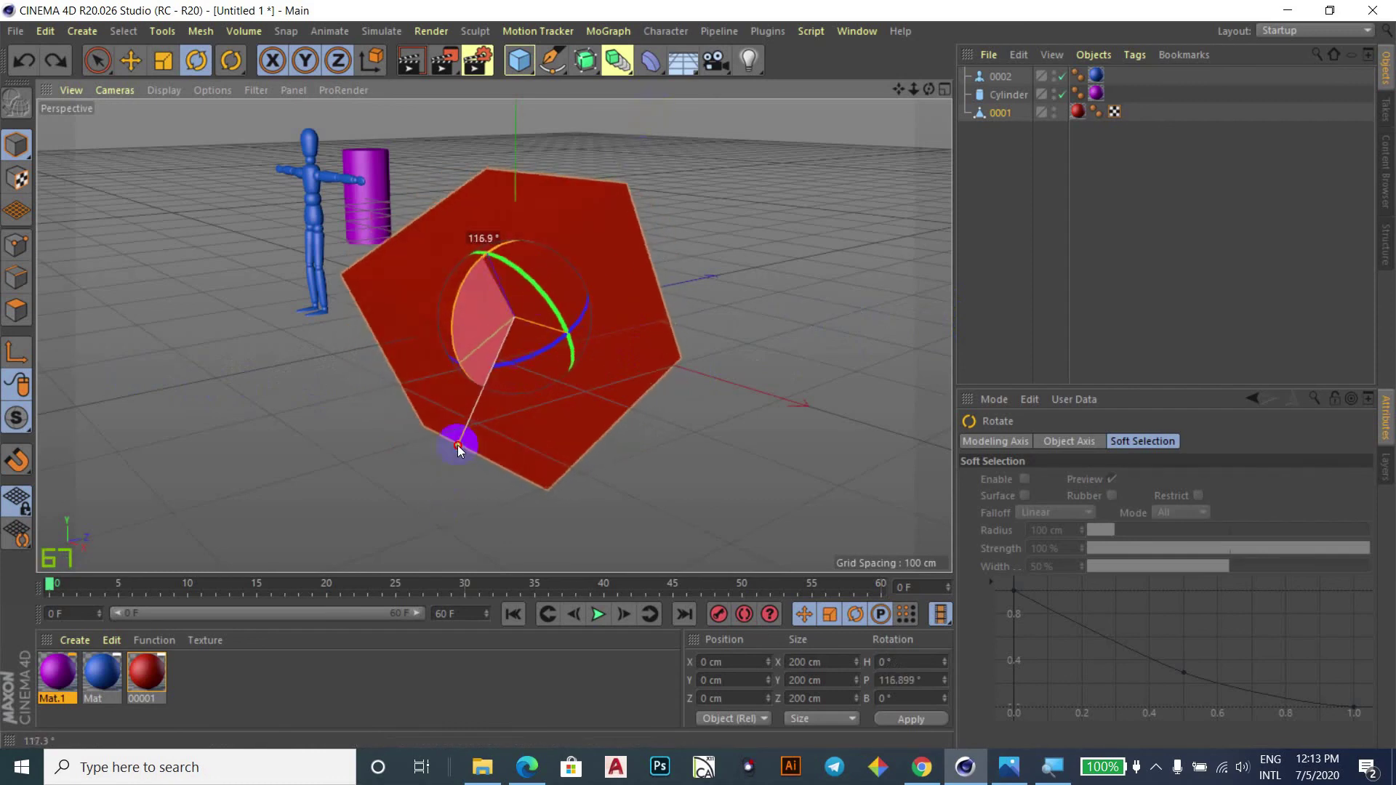
{"action": "left_click_drag", "start_coordinate": [659, 114], "coordinate": [579, 289]}
{"action": "key", "text": "ctrl+z"}
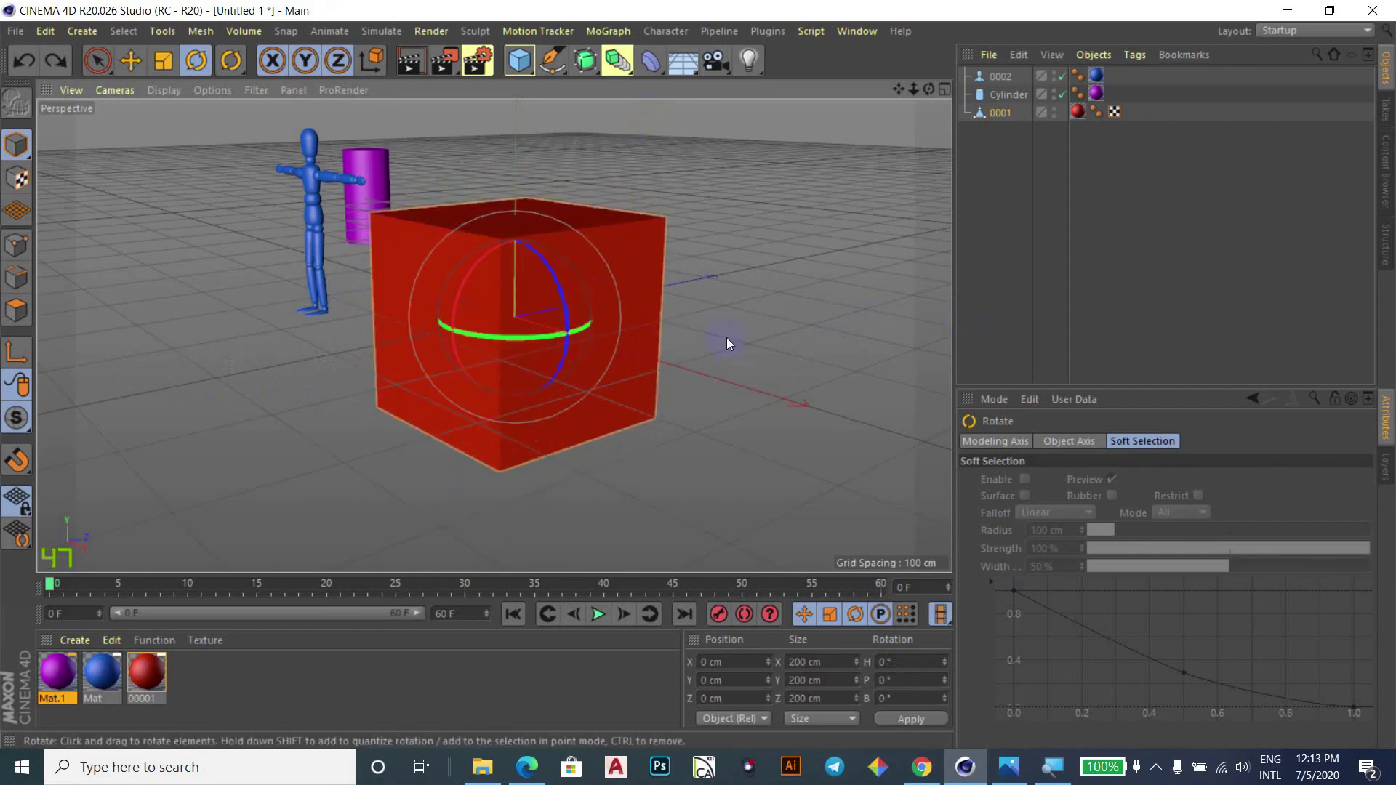
Try a -86° heading turn and 35° and 91° bank rotations, undoing each.
{"action": "mouse_move", "coordinate": [546, 337]}
{"action": "left_mouse_down"}
{"action": "mouse_move", "coordinate": [148, 365]}
{"action": "mouse_move", "coordinate": [760, 269]}
{"action": "left_mouse_up"}
{"action": "key", "text": "ctrl+z"}
{"action": "mouse_move", "coordinate": [564, 311]}
{"action": "left_mouse_down"}
{"action": "mouse_move", "coordinate": [633, 397]}
{"action": "mouse_move", "coordinate": [634, 316]}
{"action": "left_mouse_up"}
{"action": "key", "text": "ctrl+z"}
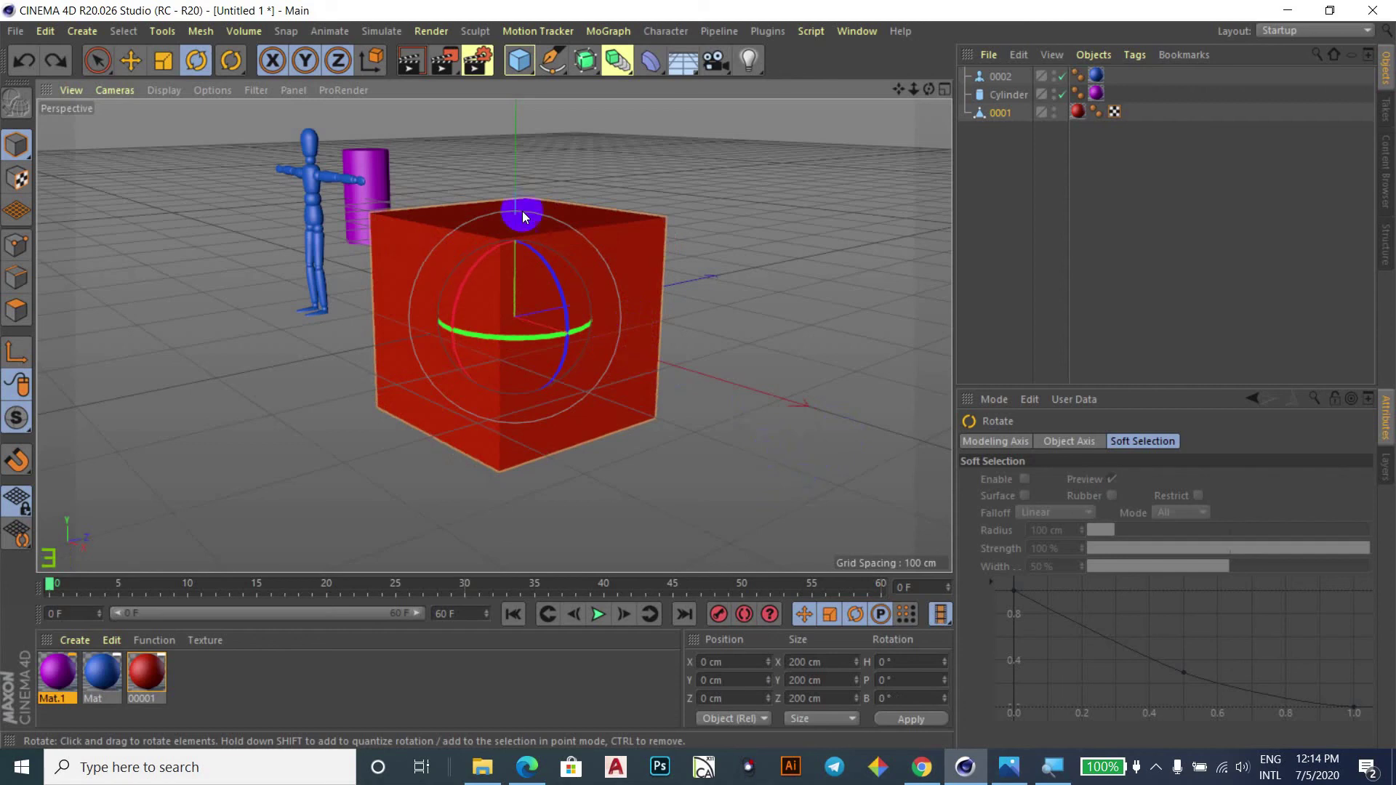
{"action": "mouse_move", "coordinate": [547, 264]}
{"action": "left_mouse_down"}
{"action": "mouse_move", "coordinate": [650, 522]}
{"action": "mouse_move", "coordinate": [639, 349]}
{"action": "mouse_move", "coordinate": [577, 218]}
{"action": "mouse_move", "coordinate": [483, 185]}
{"action": "mouse_move", "coordinate": [635, 448]}
{"action": "mouse_move", "coordinate": [611, 291]}
{"action": "mouse_move", "coordinate": [549, 209]}
{"action": "left_mouse_up"}
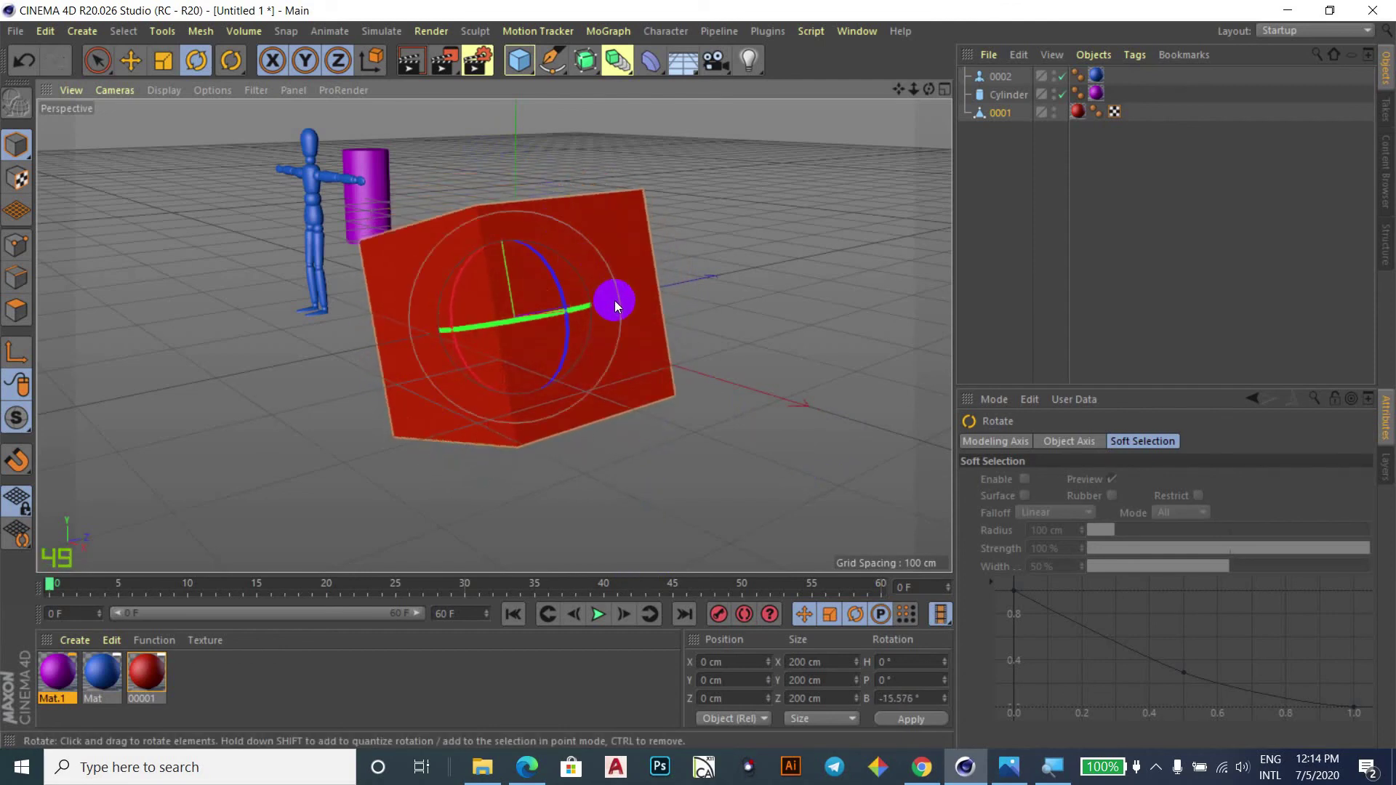
{"action": "key", "text": "ctrl+z"}
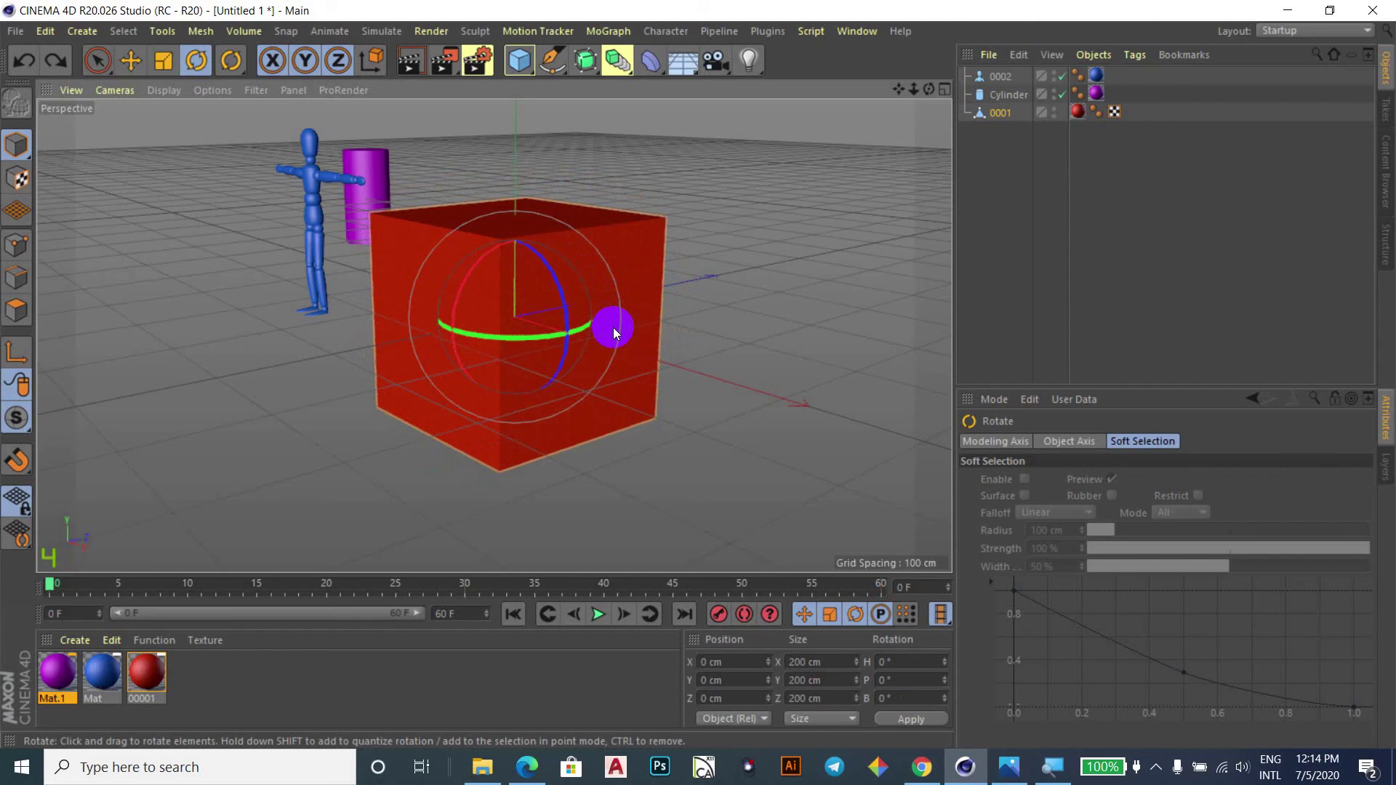
Try small pitch, 37.5° bank and heading rotations, undoing each to restore 0° on all axes.
{"action": "left_click_drag", "start_coordinate": [547, 293], "coordinate": [555, 288]}
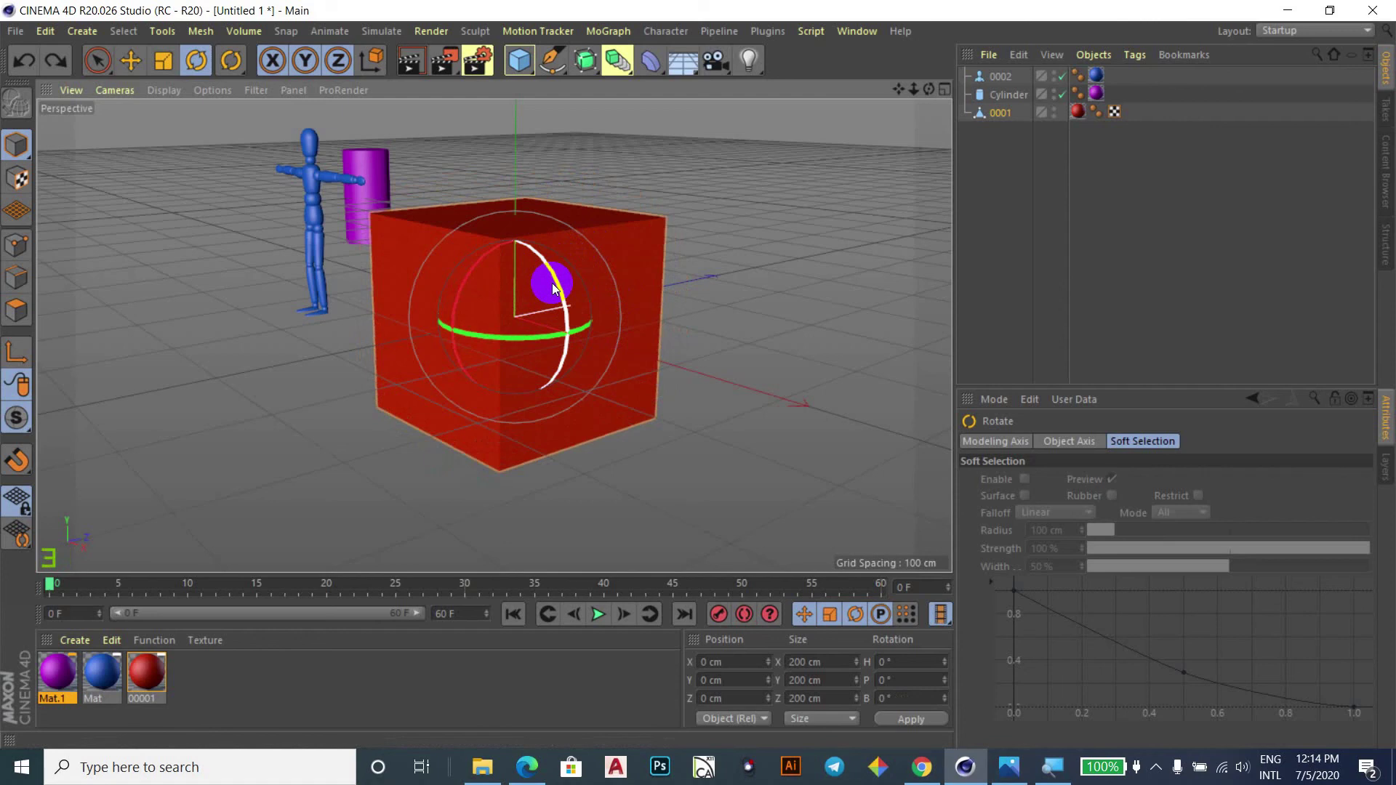
{"action": "left_click_drag", "start_coordinate": [554, 288], "coordinate": [549, 284]}
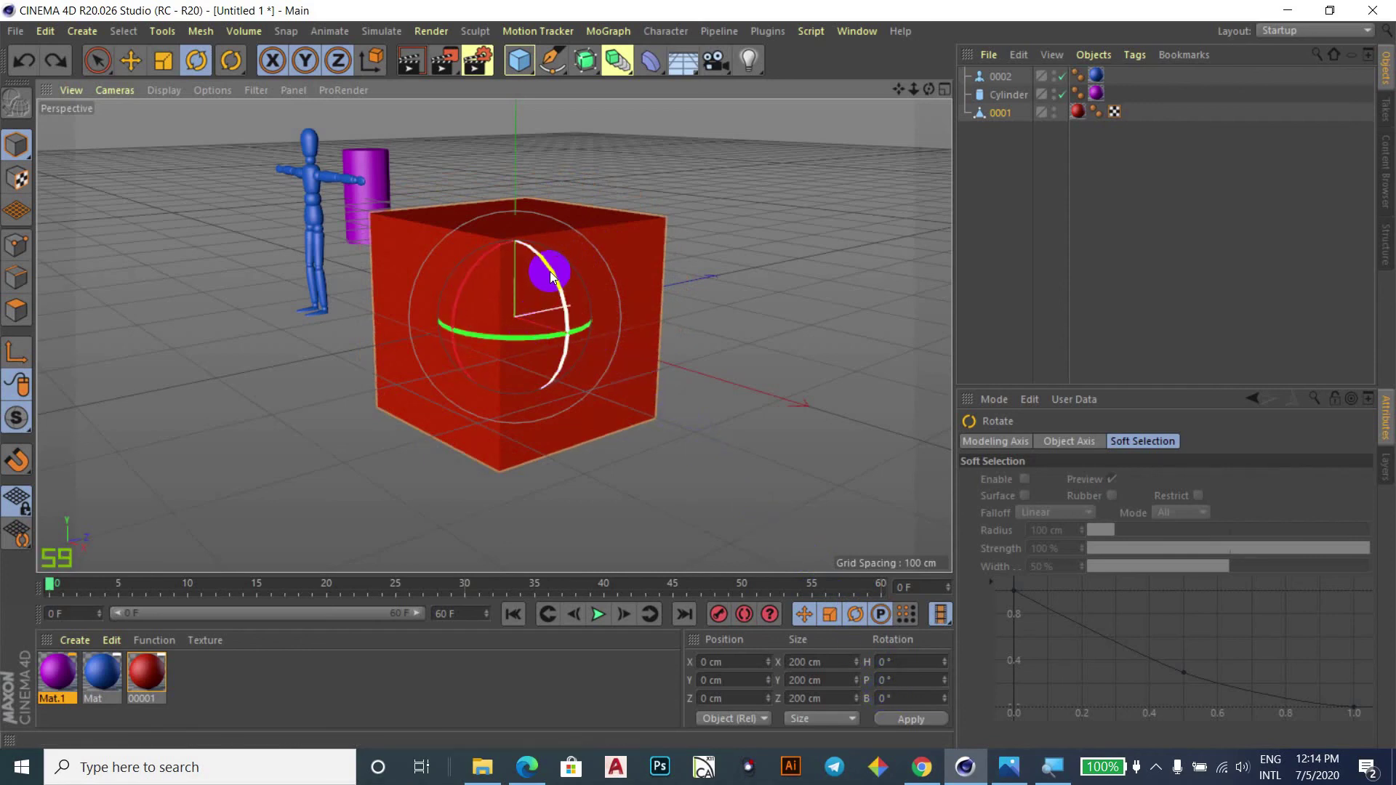
{"action": "mouse_move", "coordinate": [551, 288]}
{"action": "left_mouse_down"}
{"action": "mouse_move", "coordinate": [575, 325]}
{"action": "mouse_move", "coordinate": [514, 172]}
{"action": "mouse_move", "coordinate": [560, 288]}
{"action": "left_mouse_up"}
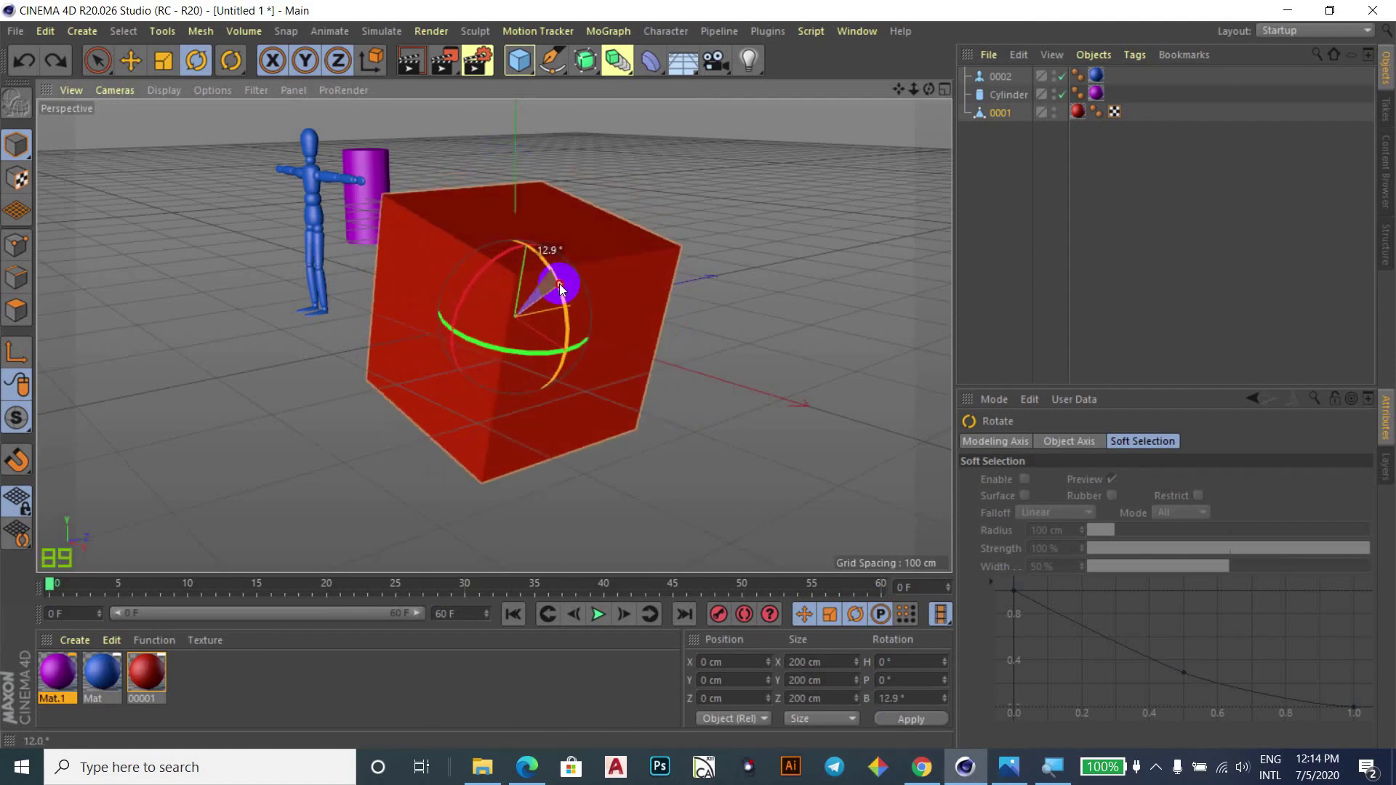
{"action": "key", "text": "ctrl+z"}
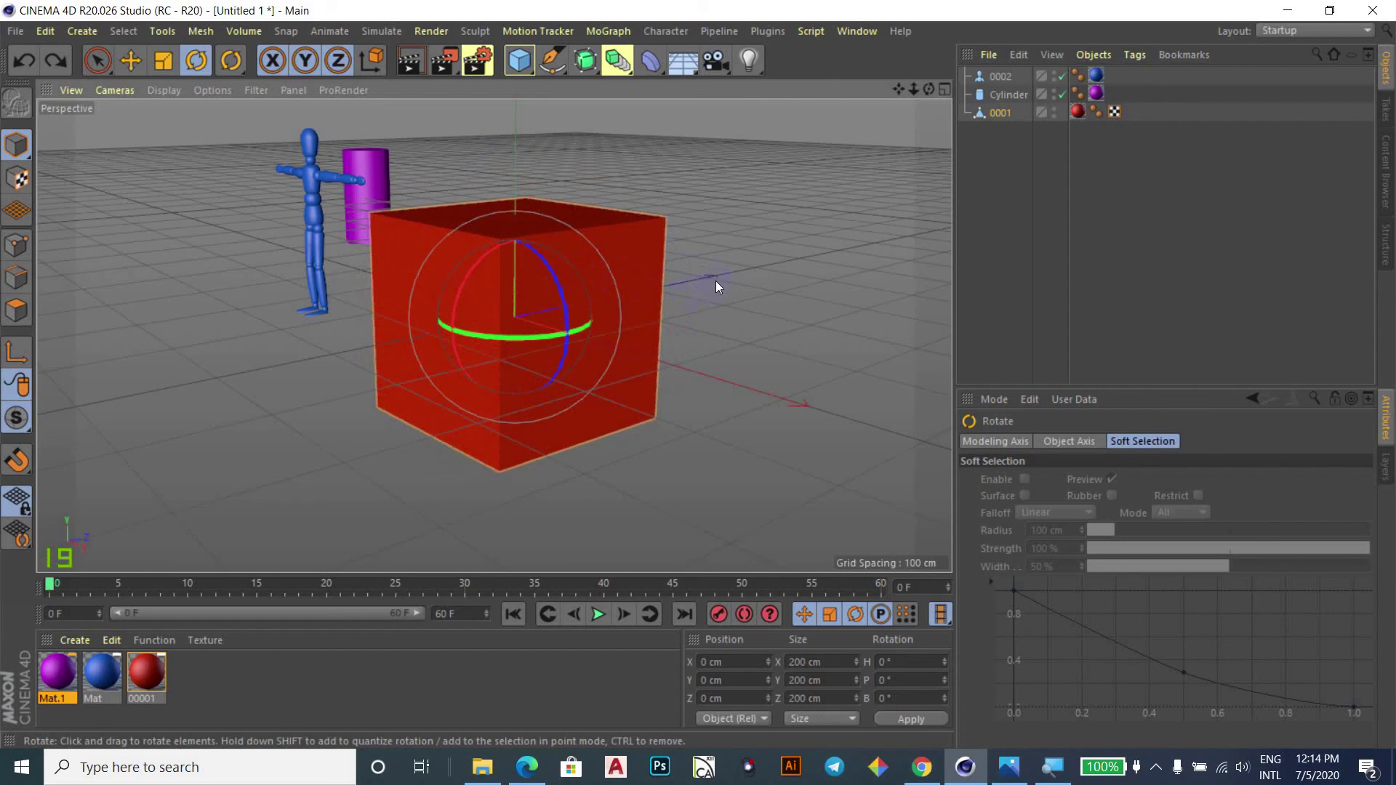
{"action": "mouse_move", "coordinate": [473, 271]}
{"action": "left_mouse_down"}
{"action": "mouse_move", "coordinate": [440, 353]}
{"action": "mouse_move", "coordinate": [501, 239]}
{"action": "left_mouse_up"}
{"action": "key", "text": "ctrl+z"}
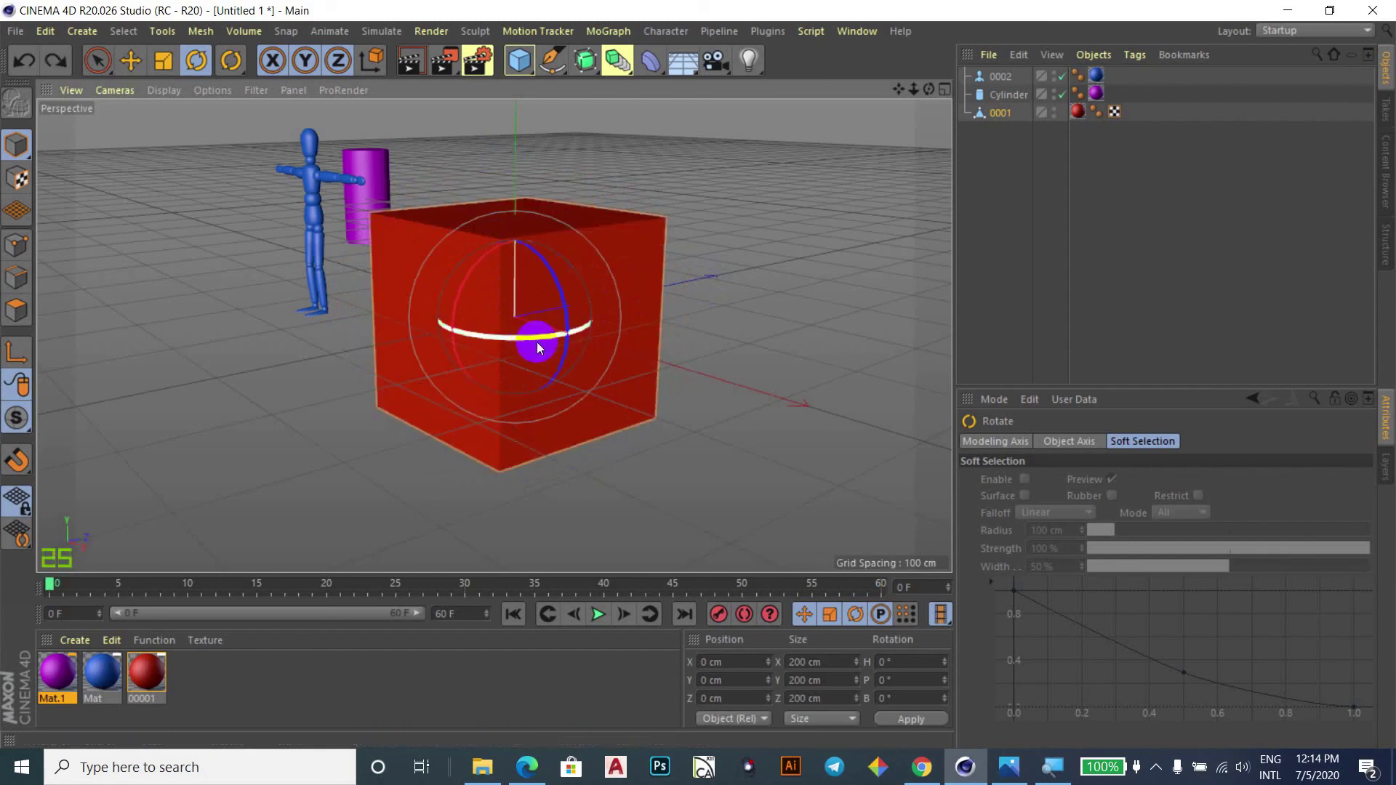
{"action": "mouse_move", "coordinate": [547, 342]}
{"action": "left_mouse_down"}
{"action": "mouse_move", "coordinate": [368, 344]}
{"action": "mouse_move", "coordinate": [590, 342]}
{"action": "left_mouse_up"}
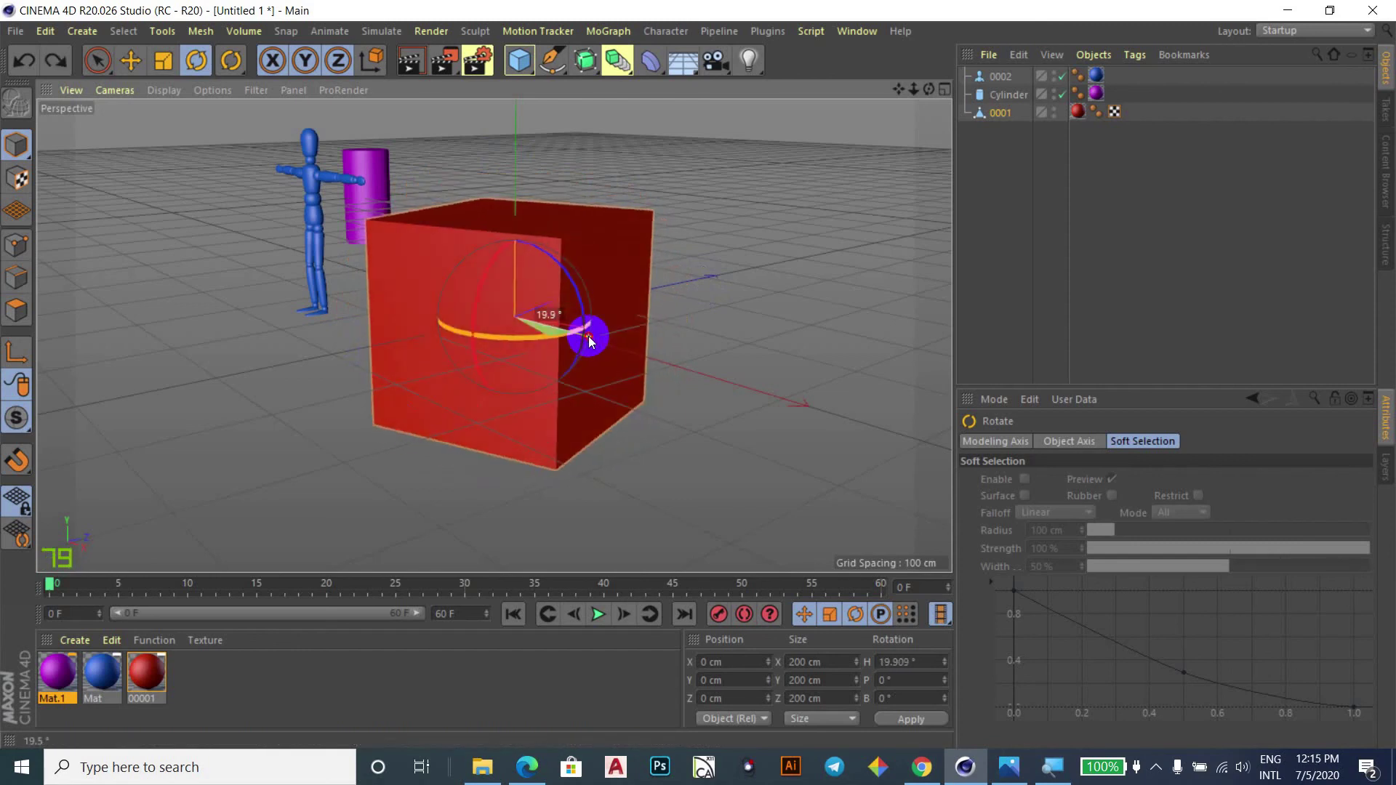
{"action": "key", "text": "ctrl+z"}
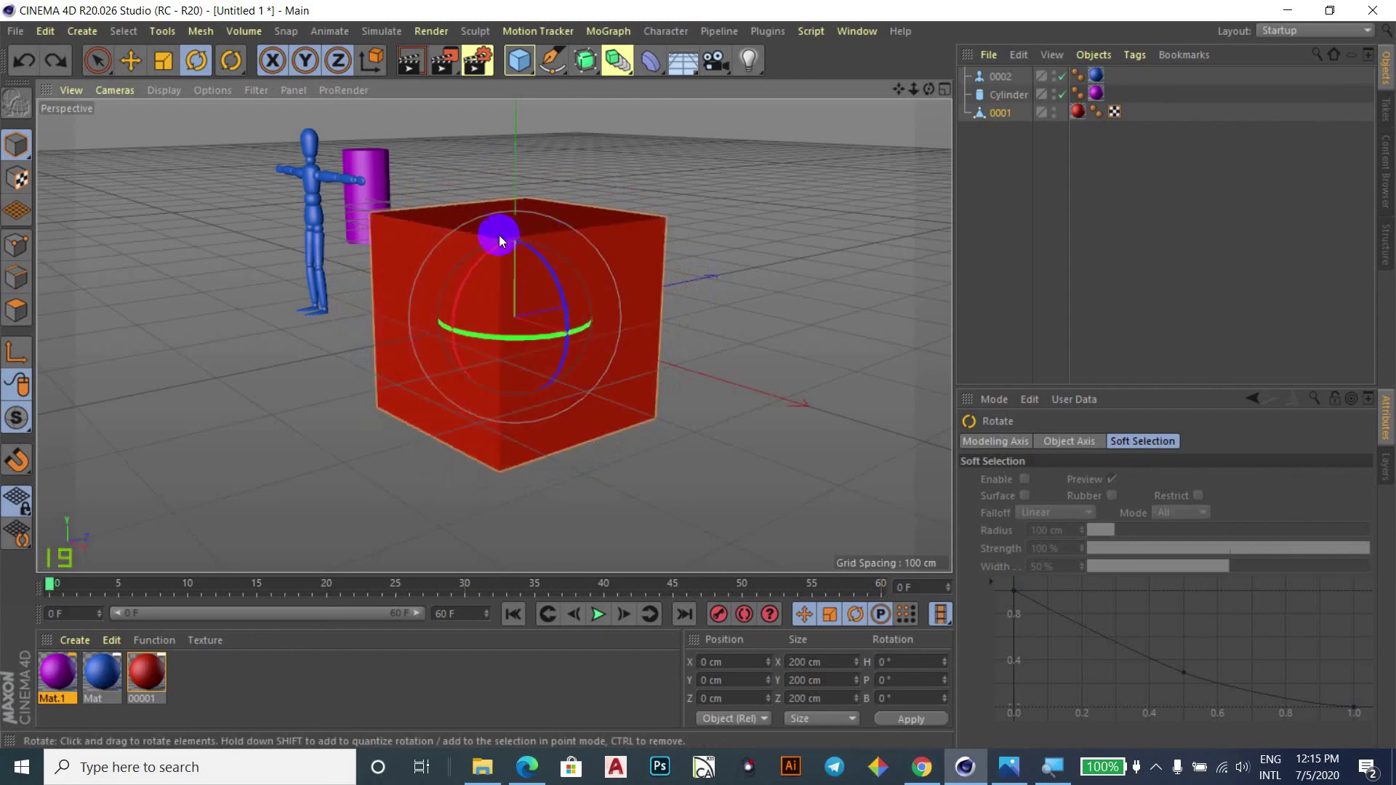
{"action": "left_click", "coordinate": [899, 661]}
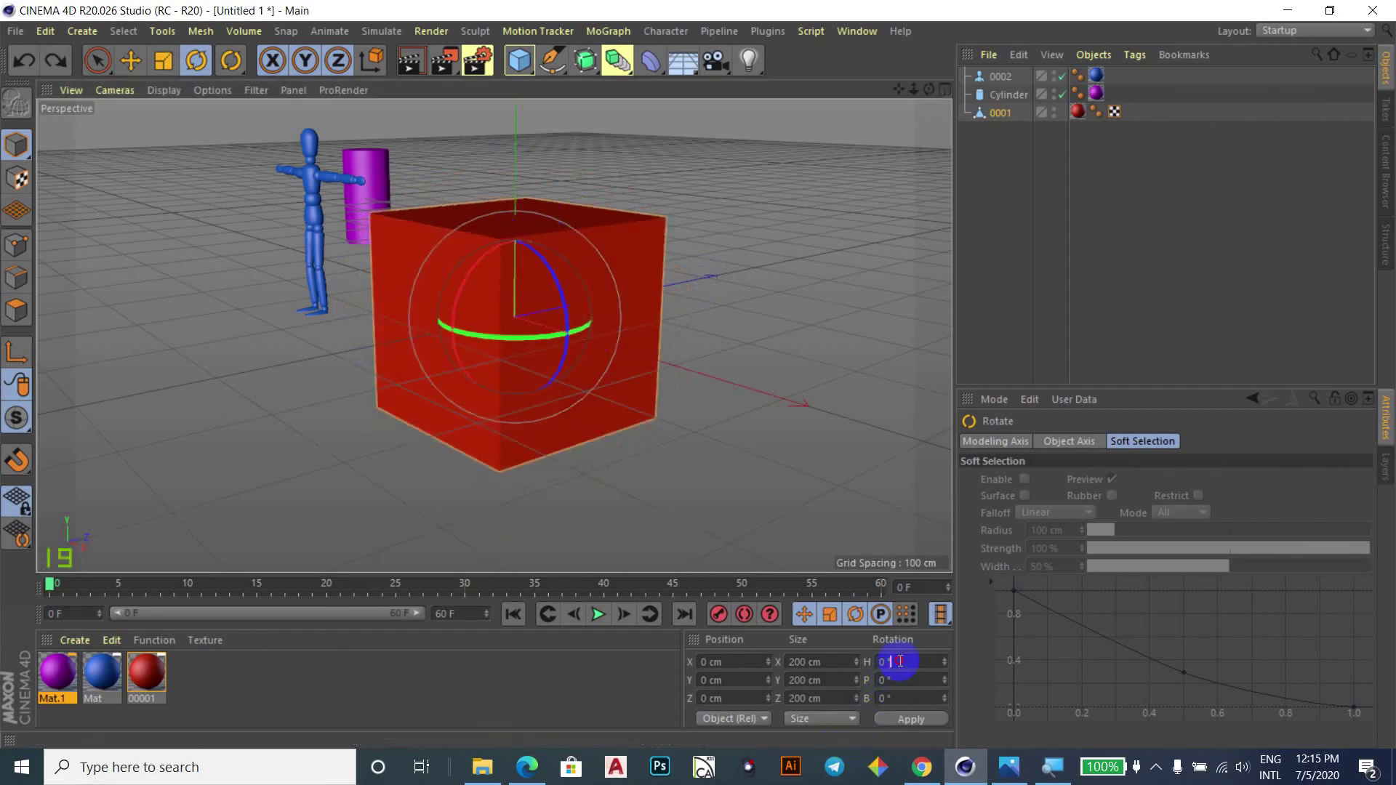
{"action": "double_click", "coordinate": [900, 661]}
{"action": "type", "text": "45"}
{"action": "key", "text": "Return"}
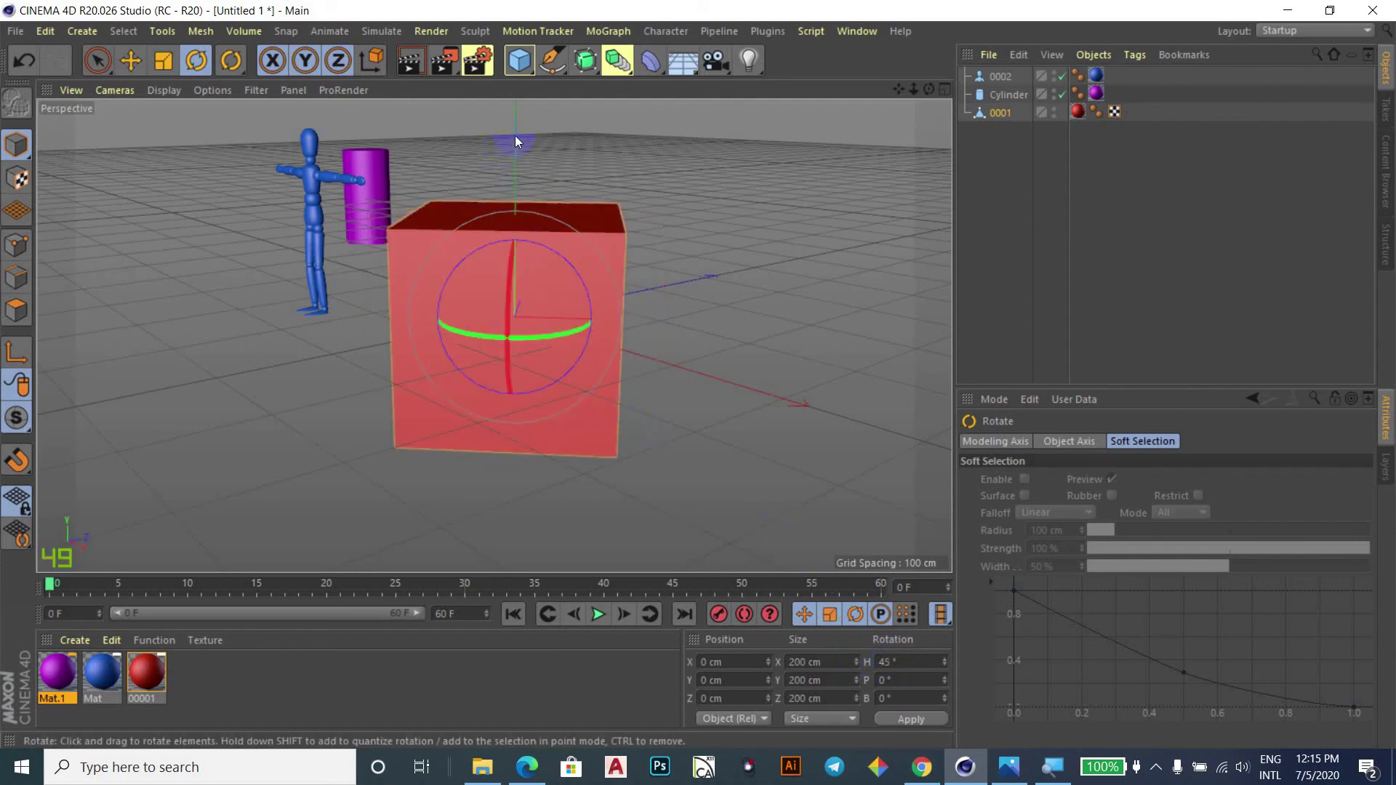
{"action": "left_click", "coordinate": [917, 683]}
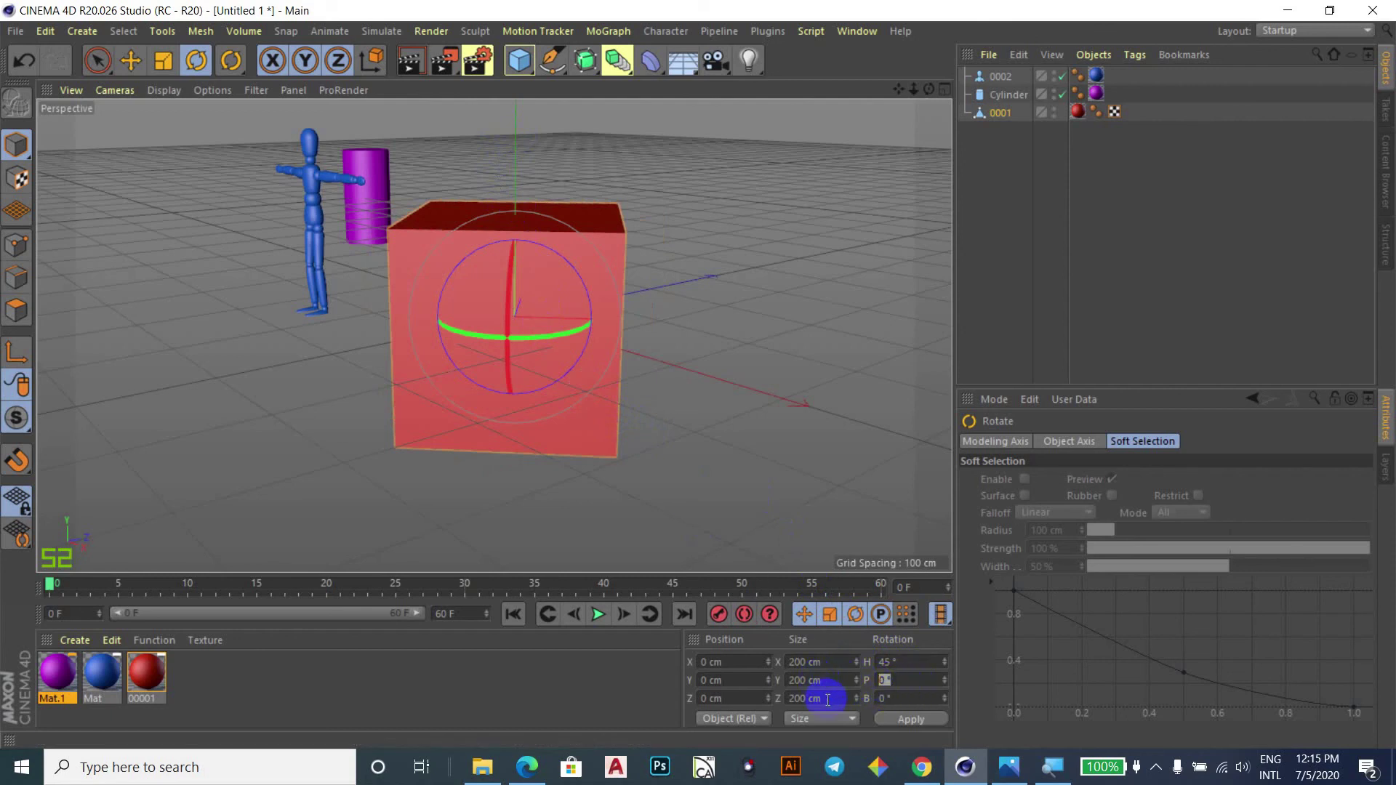
{"action": "type", "text": "50"}
{"action": "key", "text": "Return"}
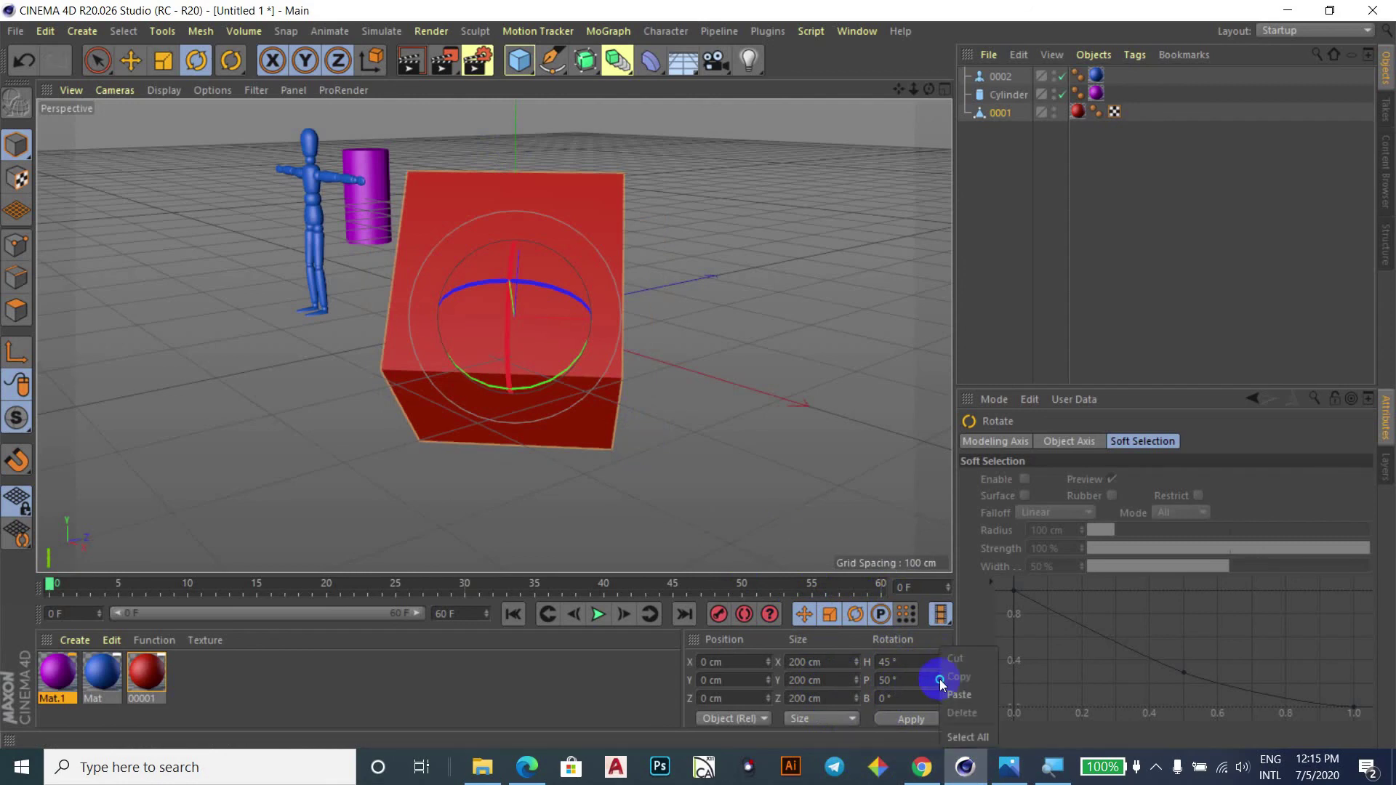
{"action": "left_click", "coordinate": [902, 664]}
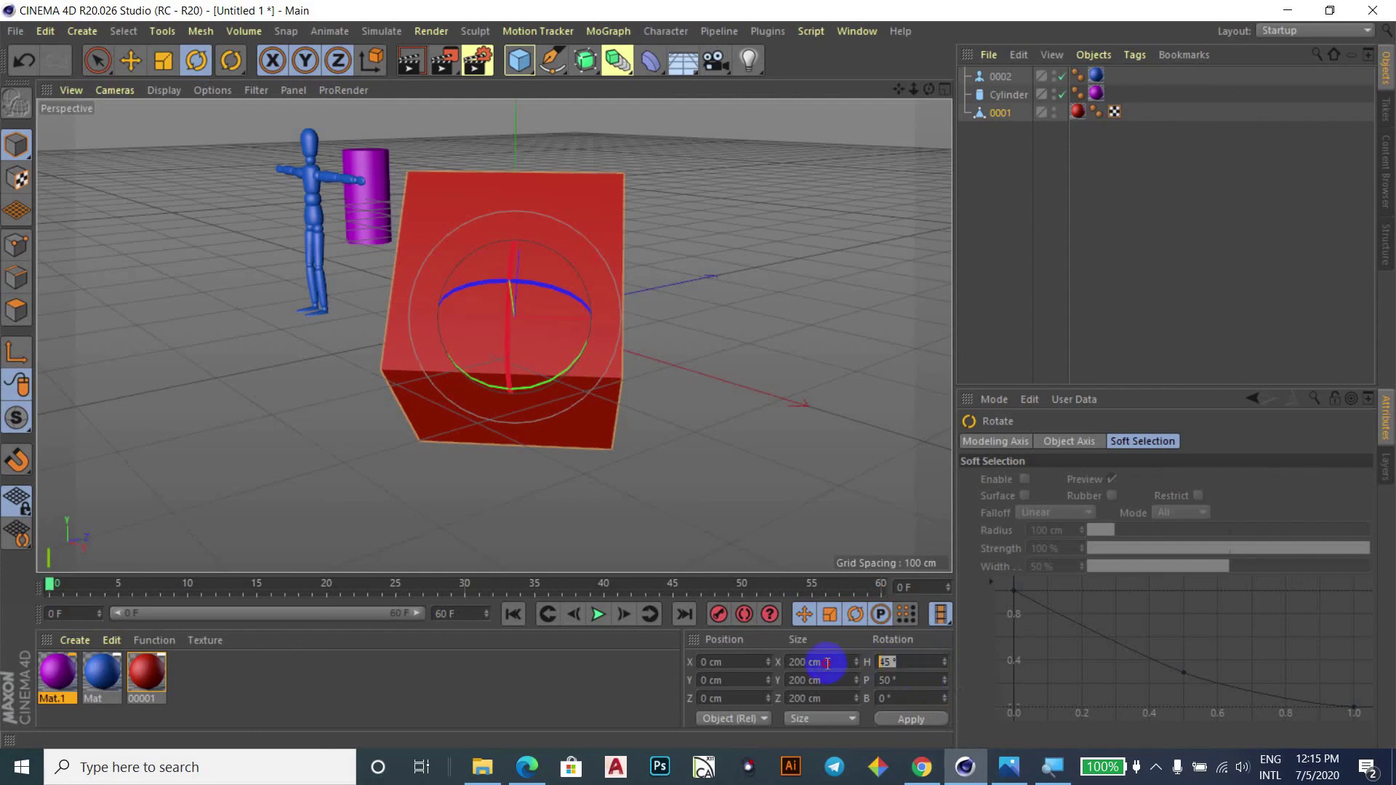
{"action": "type", "text": "0"}
{"action": "left_click", "coordinate": [904, 679]}
{"action": "type", "text": "00"}
{"action": "key", "text": "Return"}
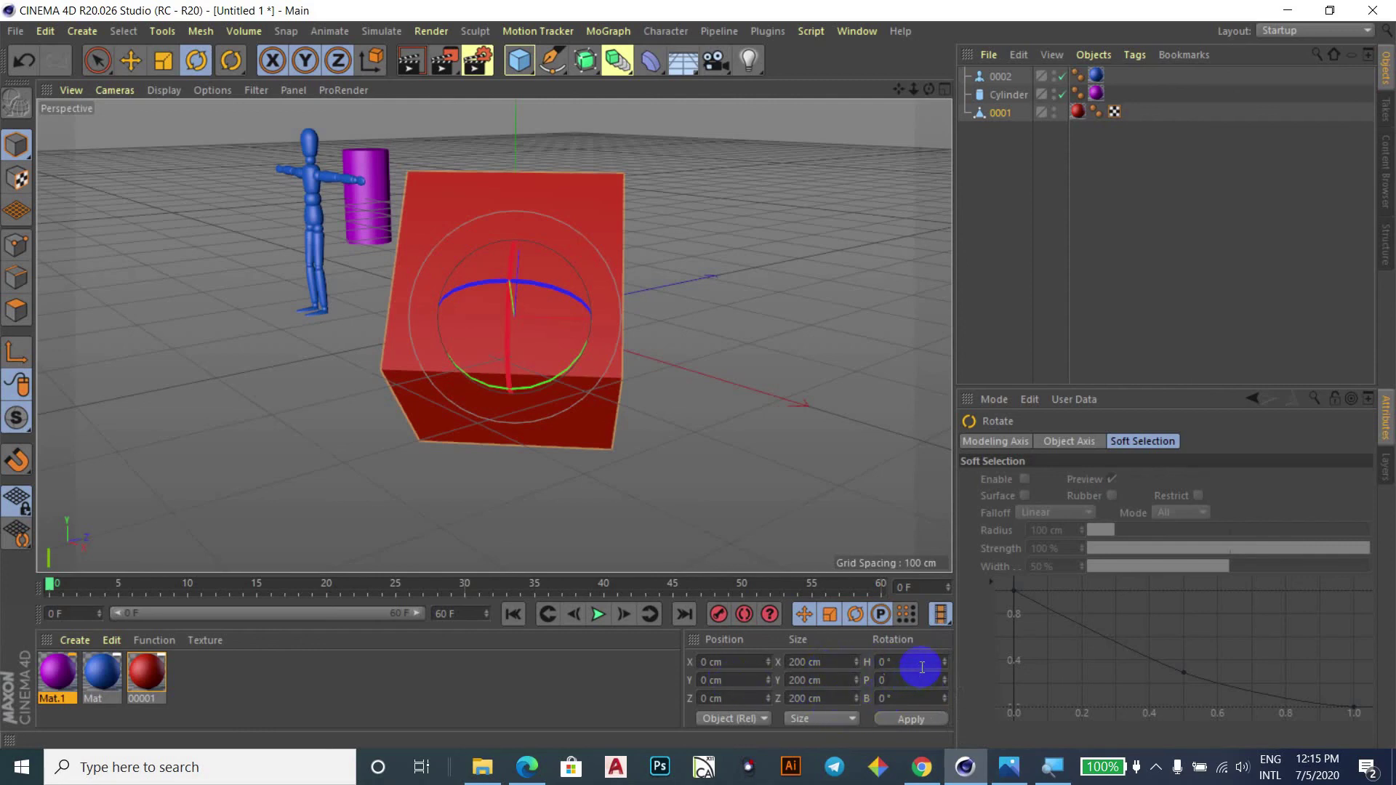
{"action": "key", "text": "Return"}
{"action": "left_click", "coordinate": [909, 720]}
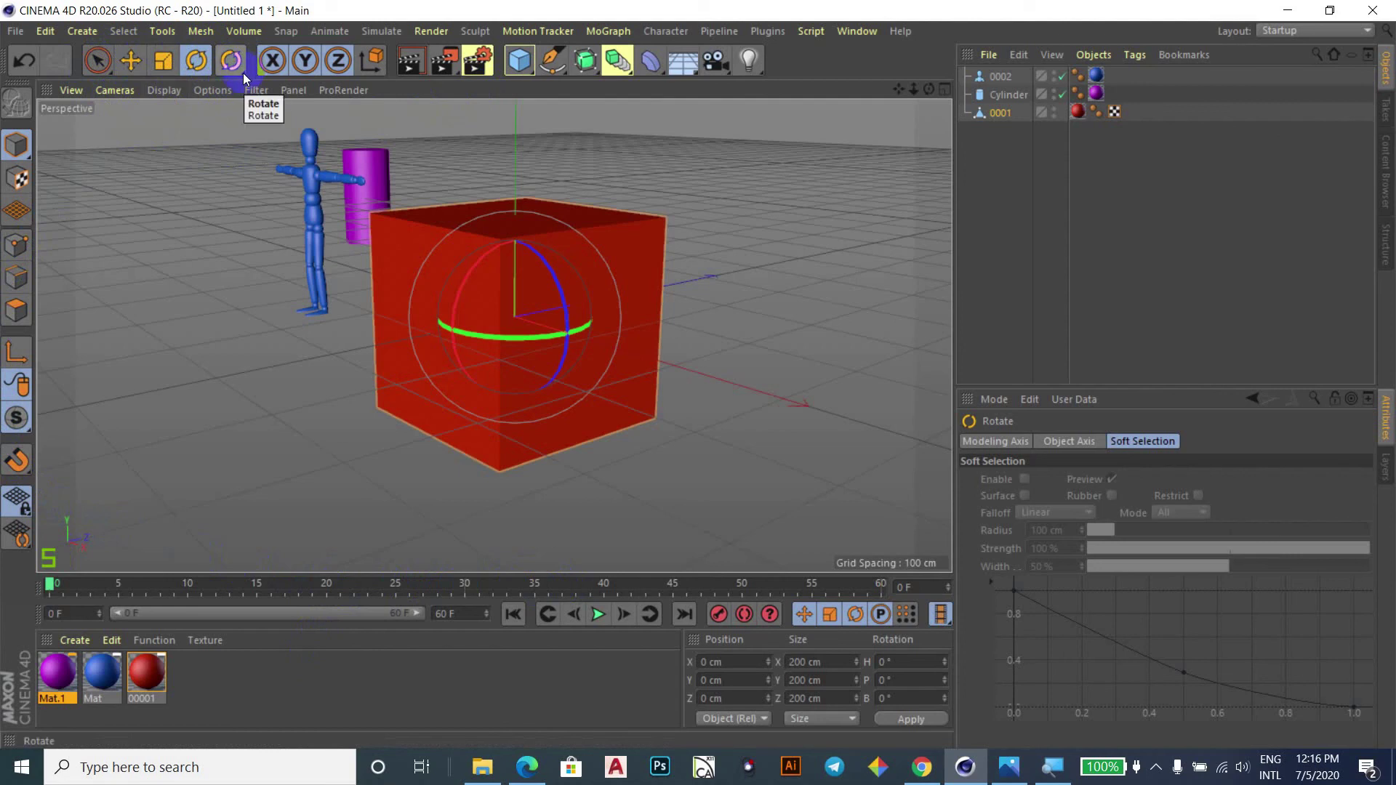
{"action": "left_click", "coordinate": [243, 73]}
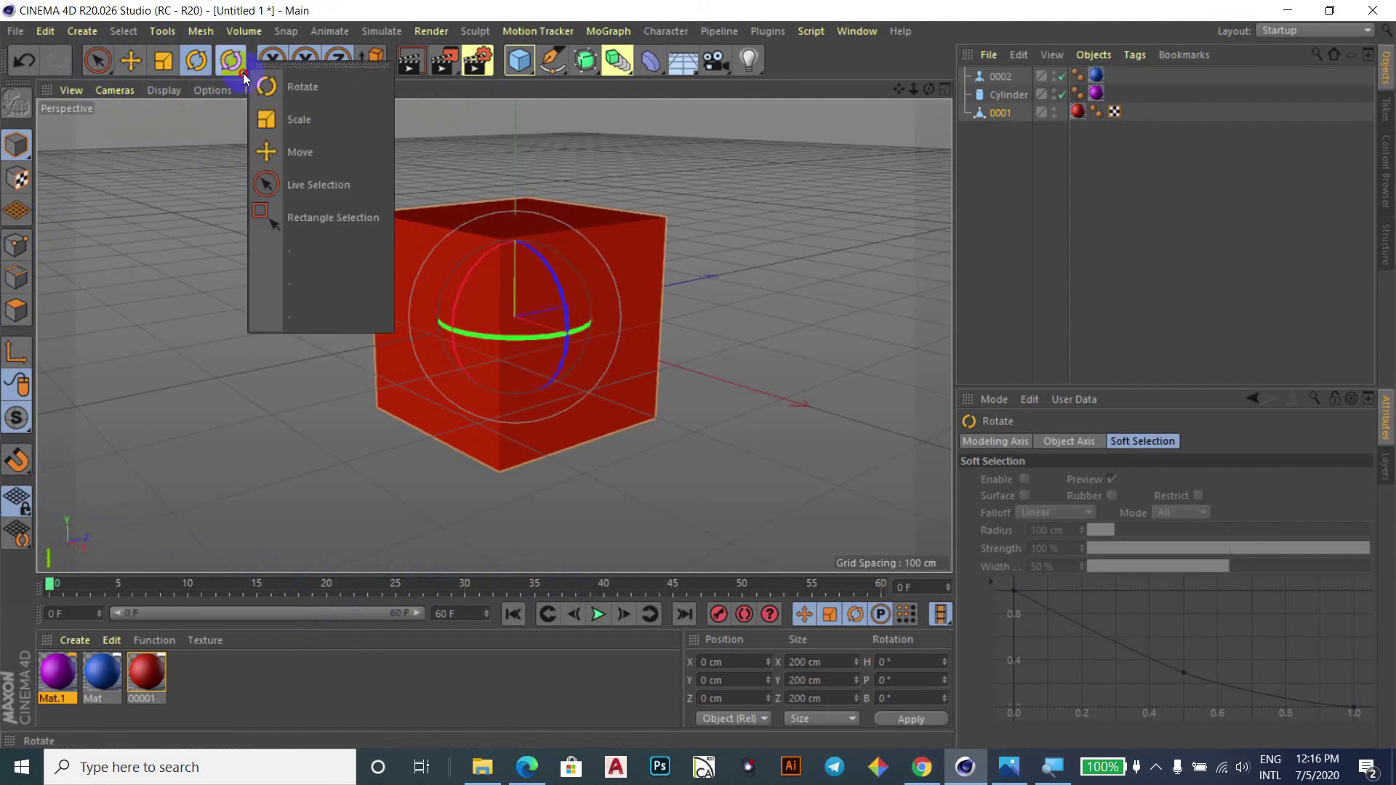
{"action": "left_click_drag", "start_coordinate": [243, 73], "coordinate": [355, 126]}
{"action": "left_click", "coordinate": [130, 164]}
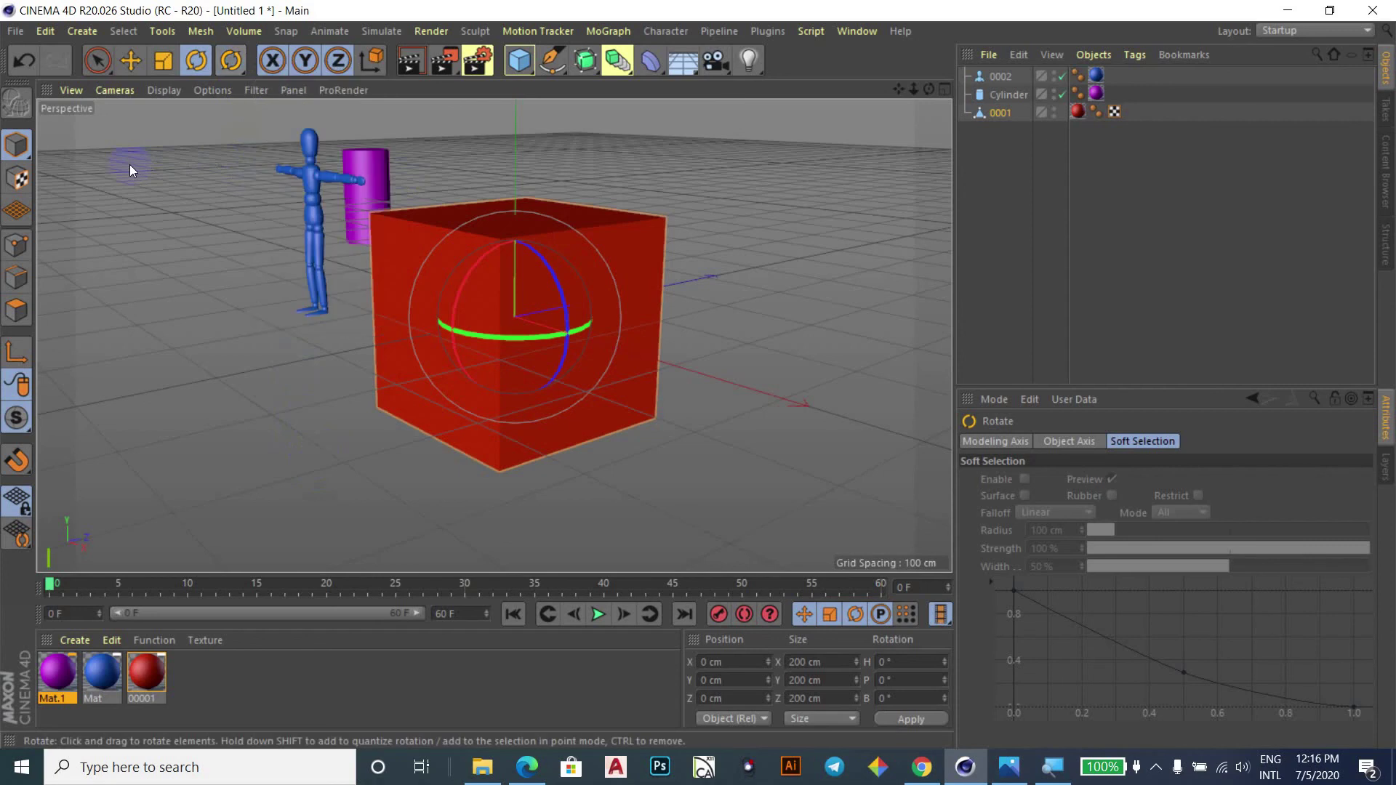